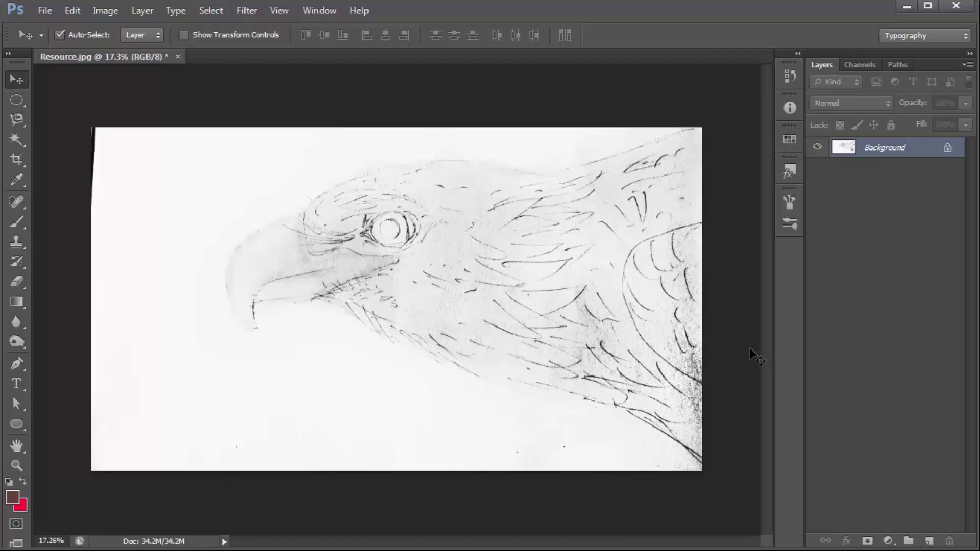
- Switch to the Brush tool, enable Shape Dynamics, and try then undo a brown test stroke
key(b)
click(79, 35)
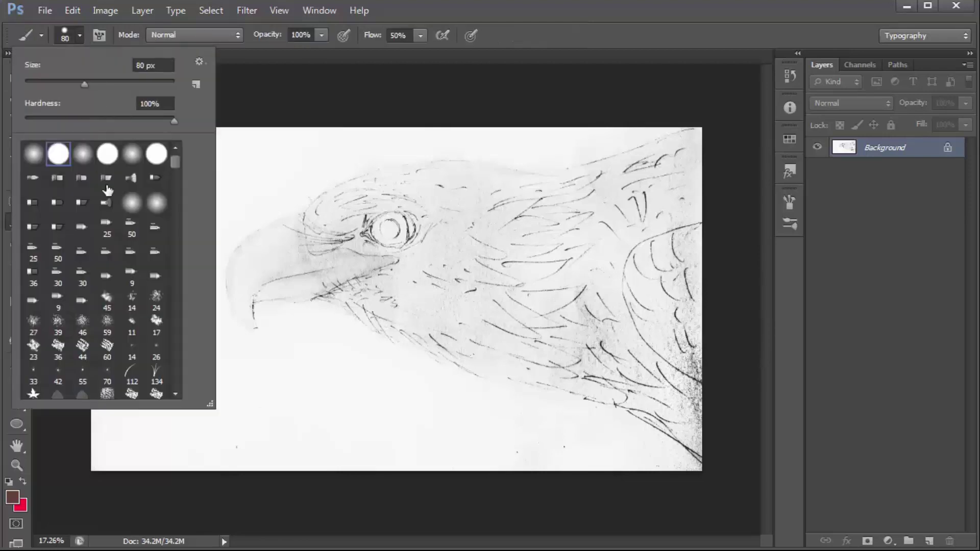
click(99, 35)
click(556, 176)
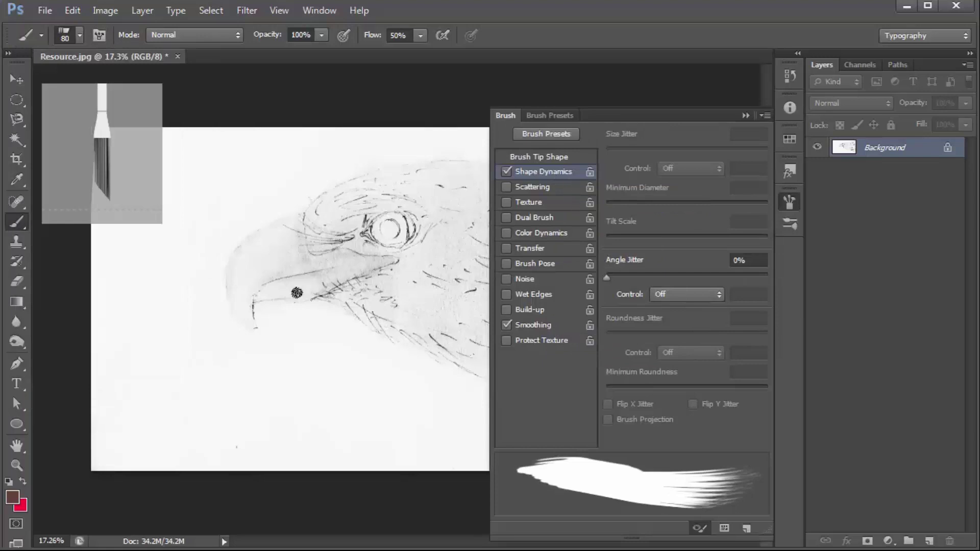
drag(332, 295, 464, 371)
key(ctrl+z)
- Choose a bristle brush tip with Shape Dynamics turned off, and close the Brush panel
click(79, 35)
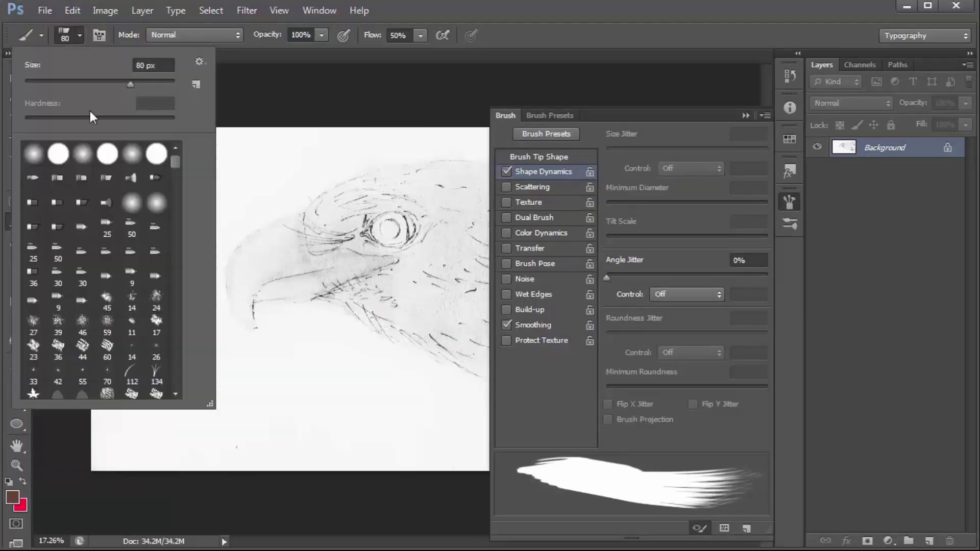
double_click(109, 183)
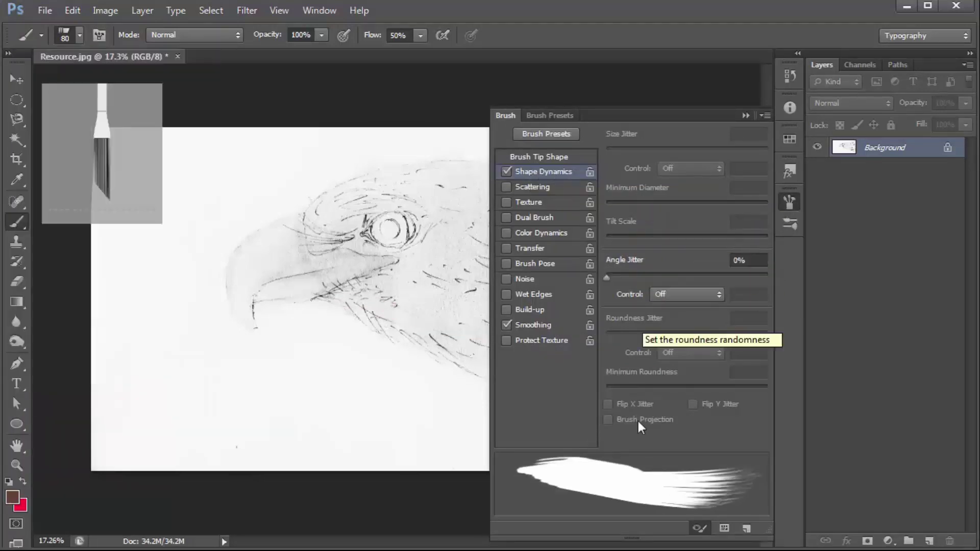
click(79, 35)
click(133, 180)
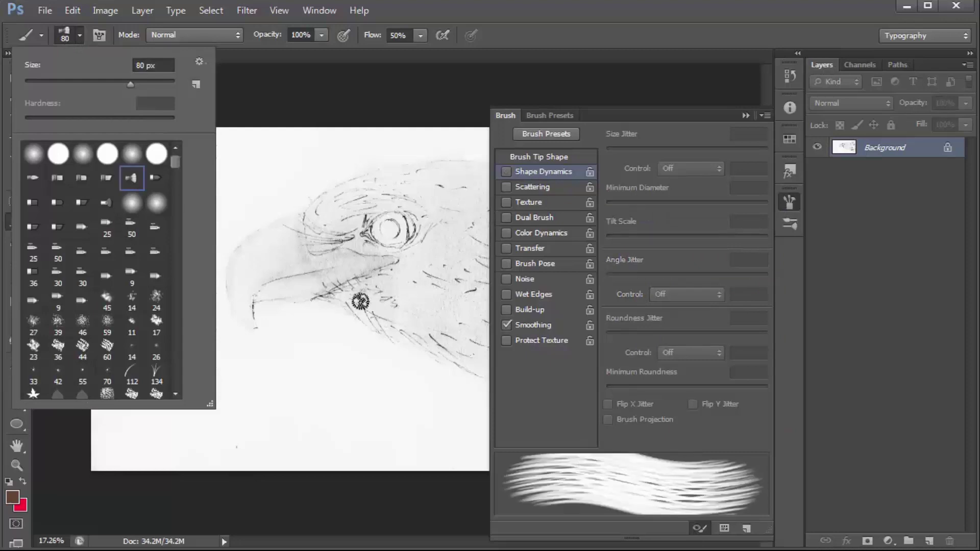
click(558, 177)
key(F5)
- Discard a brown test stroke and add a new empty layer for the feathers
drag(347, 288, 444, 335)
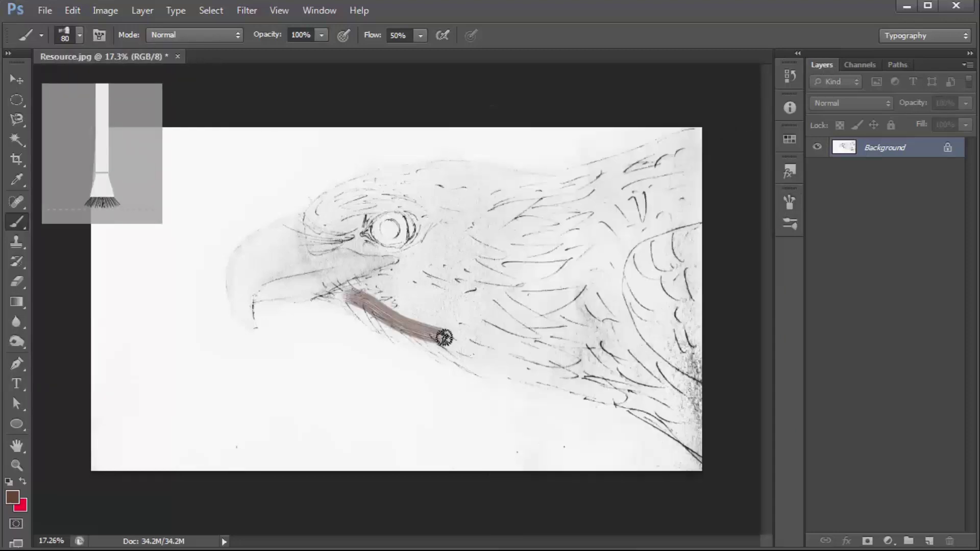
key(ctrl+z)
key(ctrl+shift+alt+n)
scroll(419, 304, up, 2)
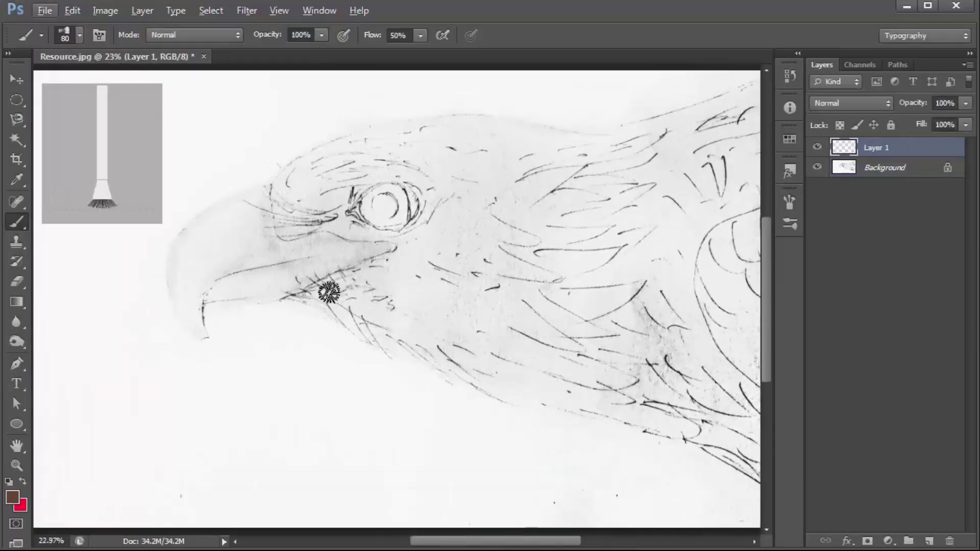
- Paint brown feather strokes below the beak, across the cheek, past the eye, atop the head and down the neck
mouse_move(329, 293)
mouse_down()
mouse_move(482, 214)
mouse_move(503, 192)
mouse_move(376, 316)
mouse_move(482, 317)
mouse_up()
mouse_move(485, 250)
mouse_down()
mouse_move(349, 301)
mouse_move(521, 327)
mouse_move(582, 316)
mouse_move(497, 271)
mouse_move(669, 219)
mouse_up()
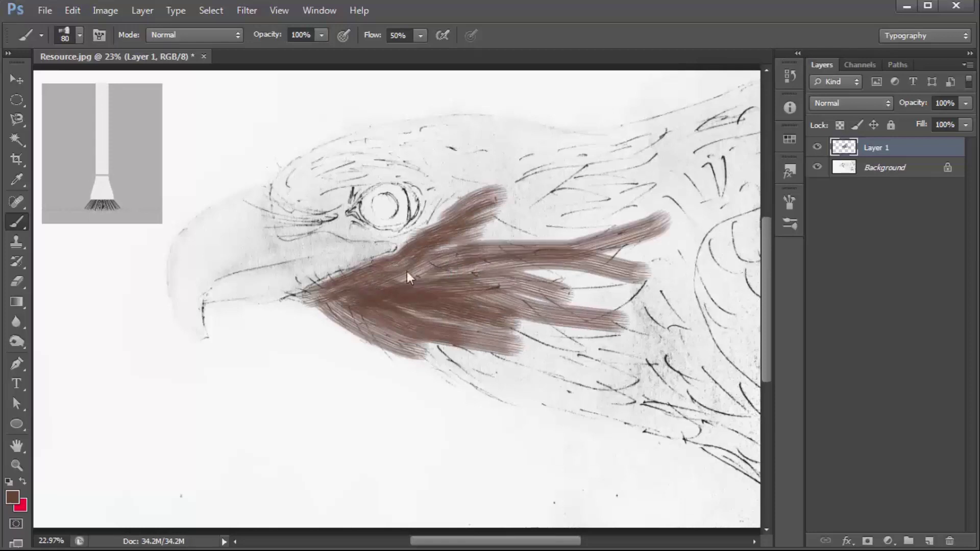
mouse_move(407, 277)
mouse_down()
mouse_move(473, 234)
mouse_move(650, 191)
mouse_move(458, 217)
mouse_move(466, 173)
mouse_move(623, 157)
mouse_move(472, 120)
mouse_move(683, 133)
mouse_up()
drag(543, 128, 653, 138)
scroll(716, 304, down, 2)
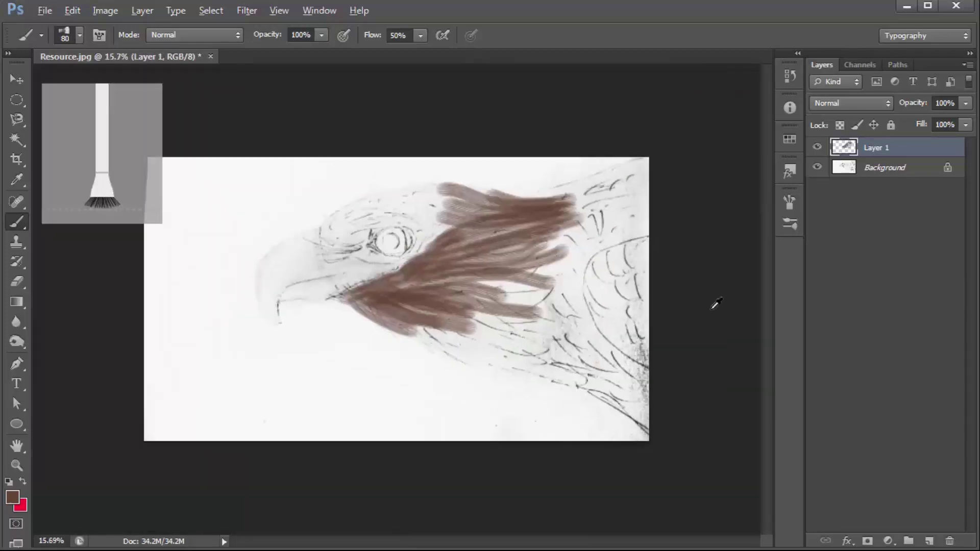
scroll(717, 303, up, 2)
drag(572, 416, 684, 505)
mouse_move(580, 433)
mouse_down()
mouse_move(684, 510)
mouse_move(628, 403)
mouse_move(576, 368)
mouse_move(514, 414)
mouse_move(469, 401)
mouse_move(526, 363)
mouse_move(669, 404)
mouse_move(573, 245)
mouse_move(614, 395)
mouse_move(492, 354)
mouse_move(398, 375)
mouse_move(492, 416)
mouse_move(342, 340)
mouse_up()
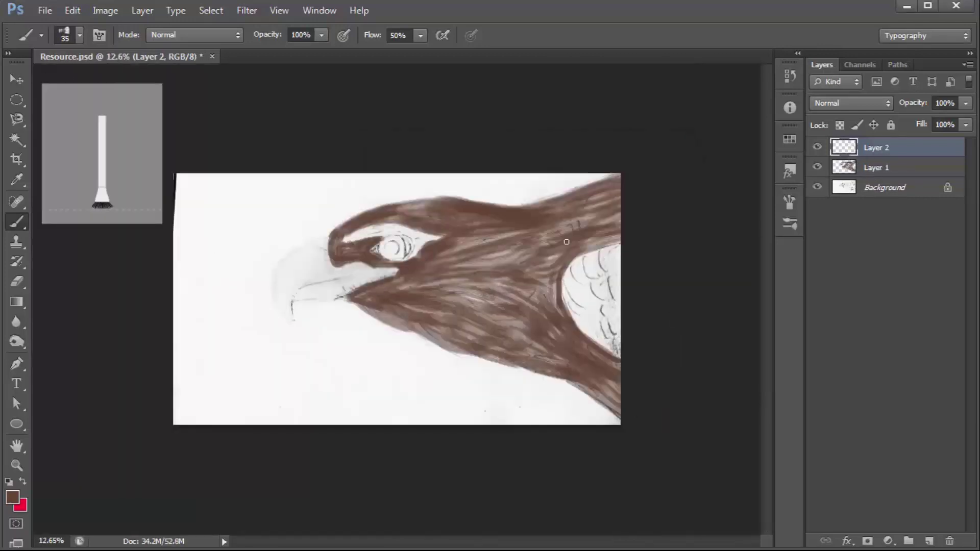
- Zoom in, pick a darker brown, enlarge the brush to 175, and stroke hair over the white neck
scroll(566, 241, up, 3)
key(ctrl+plus)
drag(459, 541, 506, 541)
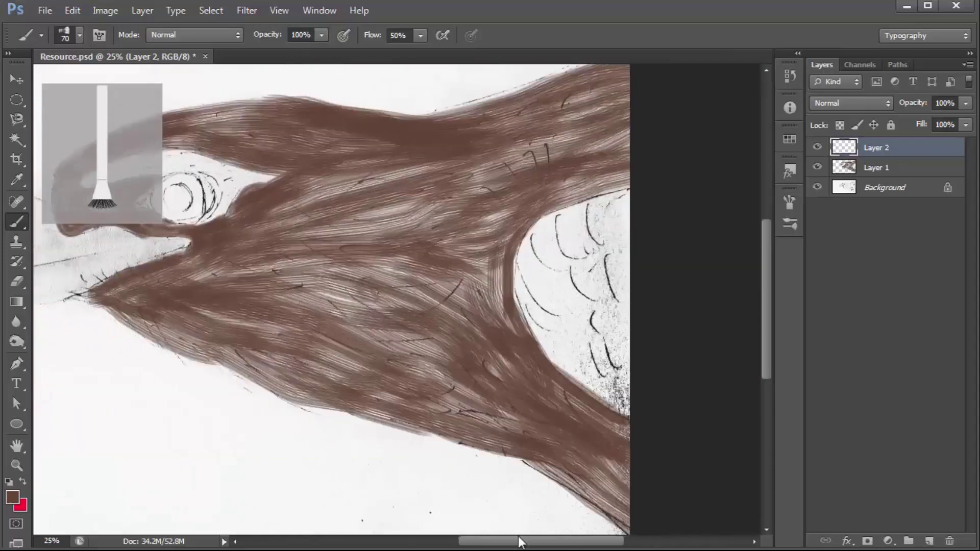
click(12, 496)
click(718, 303)
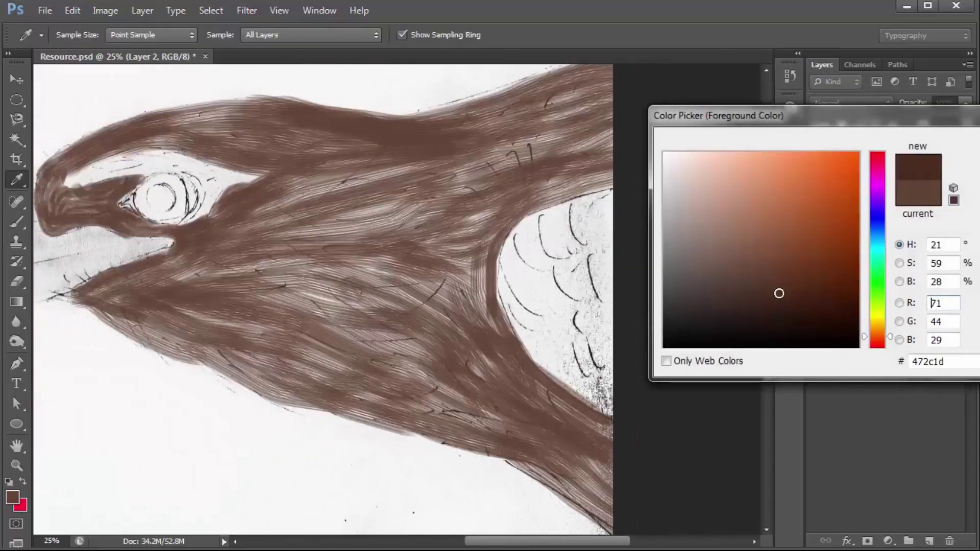
key(Return)
key(bracketright)
key(bracketright)
key(bracketright)
mouse_move(549, 352)
mouse_down()
mouse_move(521, 273)
mouse_move(584, 345)
mouse_move(546, 267)
mouse_move(560, 253)
mouse_move(554, 262)
mouse_move(564, 295)
mouse_move(652, 236)
mouse_move(530, 312)
mouse_move(558, 262)
mouse_move(663, 332)
mouse_move(615, 207)
mouse_move(636, 374)
mouse_up()
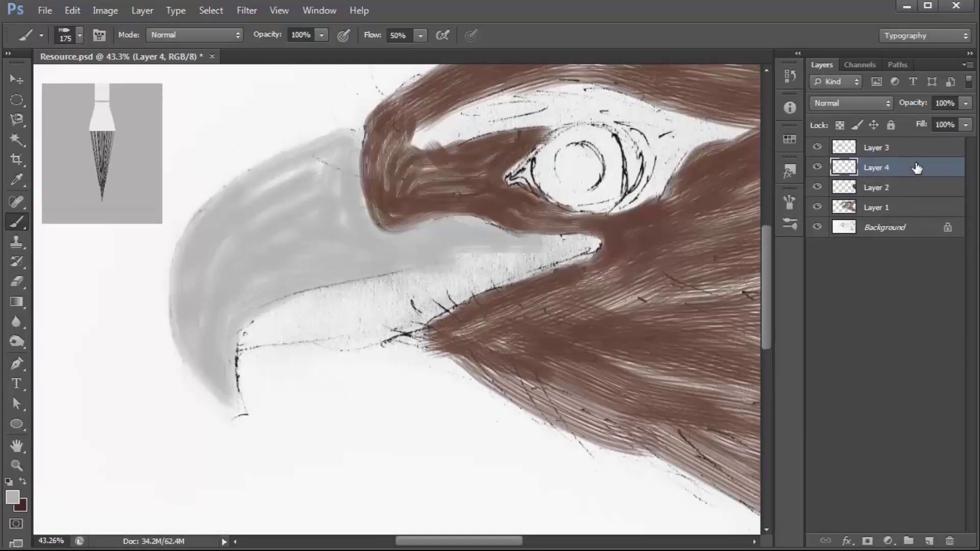
- Fill the lower beak with light grey and enlarge the brush to 175
mouse_move(540, 265)
mouse_down()
mouse_move(357, 339)
mouse_move(240, 344)
mouse_up()
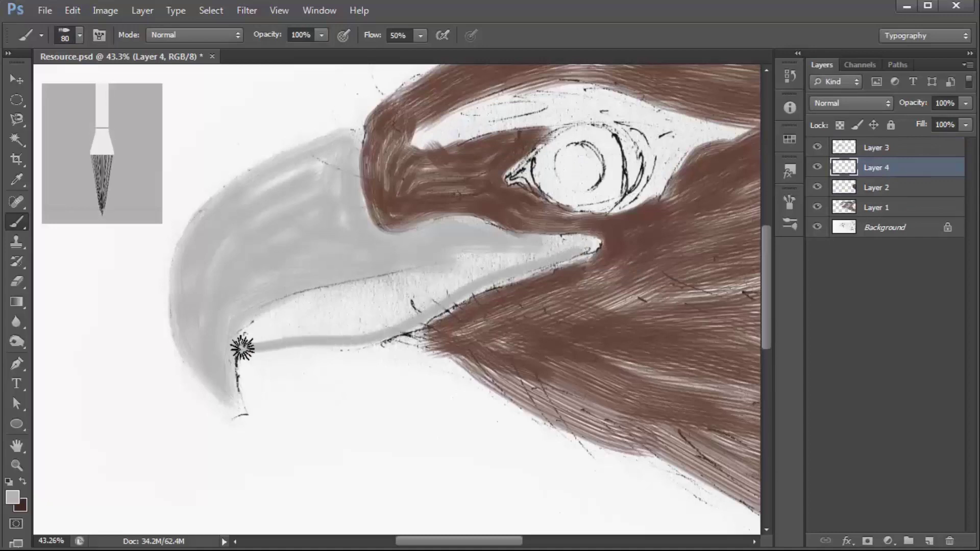
mouse_move(531, 265)
mouse_down()
mouse_move(536, 256)
mouse_move(455, 291)
mouse_move(460, 271)
mouse_move(353, 307)
mouse_move(262, 313)
mouse_move(393, 311)
mouse_move(278, 302)
mouse_move(355, 301)
mouse_up()
key(bracketright)
key(bracketright)
key(bracketright)
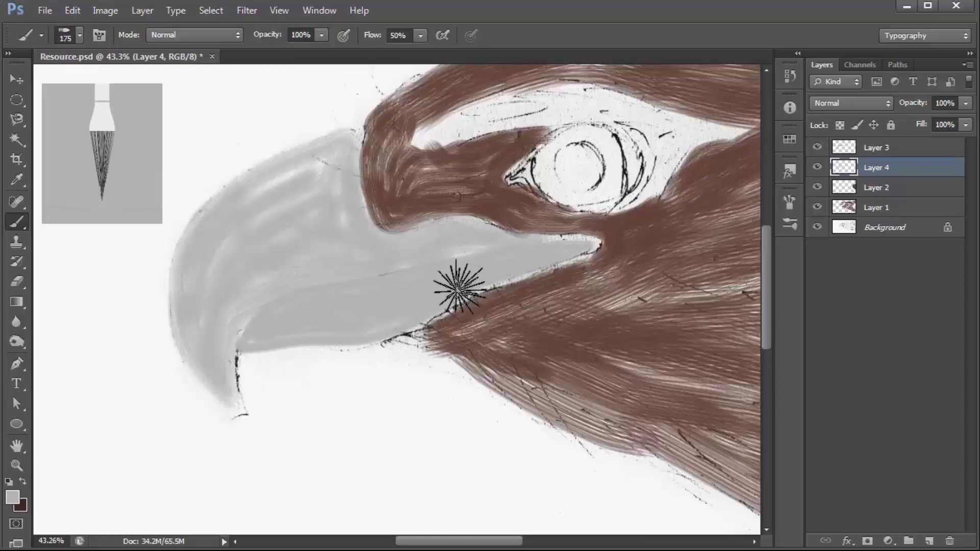
- Add a new layer above Layer 3 and paint bluish grey on the upper beak
click(908, 149)
key(ctrl+shift+alt+n)
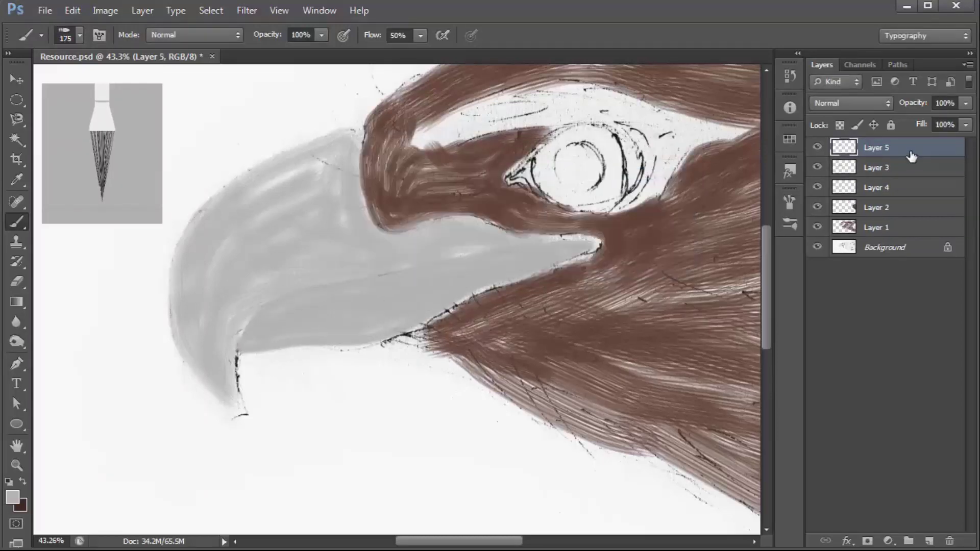
key(i)
click(16, 498)
click(705, 215)
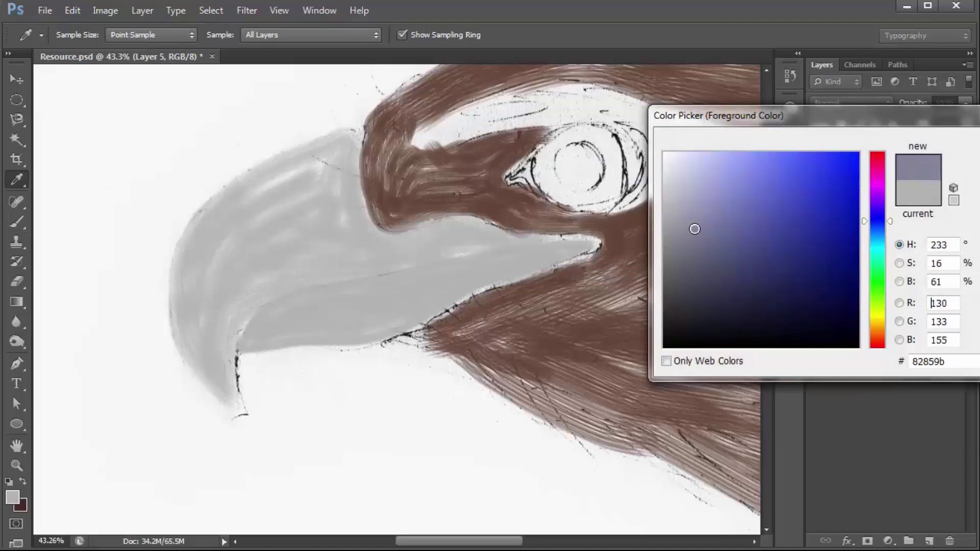
key(Return)
key(b)
mouse_move(219, 258)
mouse_down()
mouse_move(219, 351)
mouse_move(212, 214)
mouse_move(221, 328)
mouse_move(277, 299)
mouse_move(205, 313)
mouse_move(258, 264)
mouse_move(258, 249)
mouse_move(201, 232)
mouse_move(296, 230)
mouse_move(284, 258)
mouse_up()
- Paint a lighter, adjusted blue onto the upper beak
click(13, 498)
click(866, 244)
key(Return)
click(13, 498)
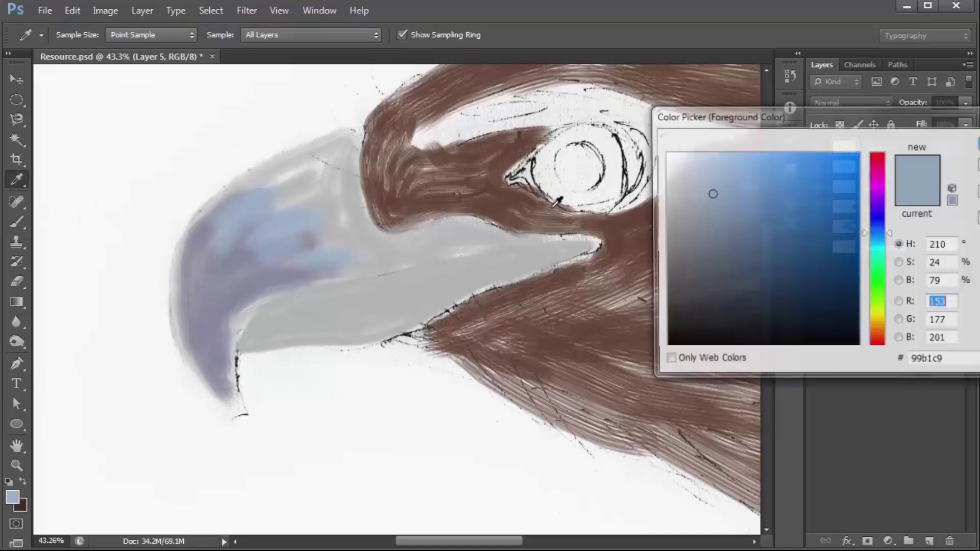
click(684, 201)
key(Return)
mouse_move(240, 224)
mouse_down()
mouse_move(317, 196)
mouse_move(433, 237)
mouse_move(317, 160)
mouse_up()
- Soften the upper beak with light grey at 31% brush opacity
click(12, 498)
click(667, 192)
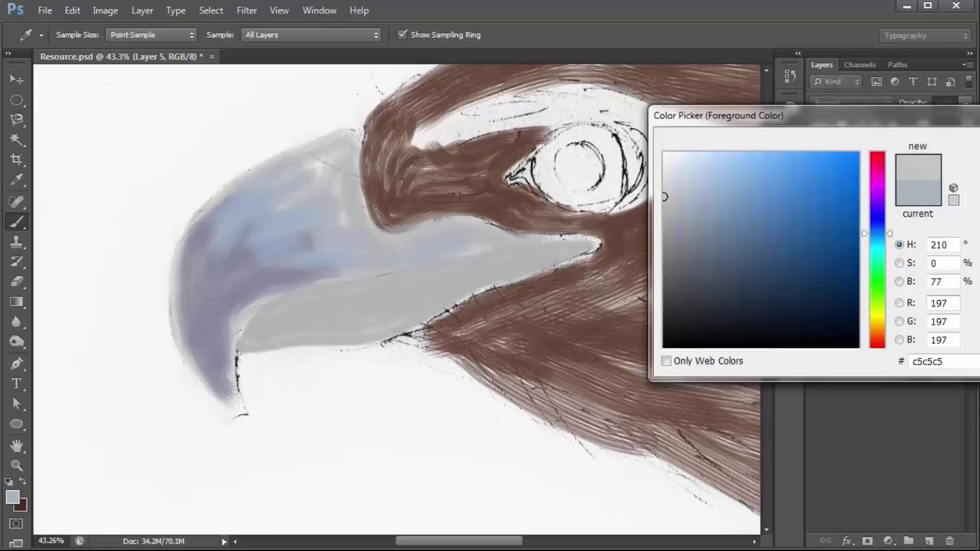
key(Return)
click(322, 35)
drag(325, 41, 268, 50)
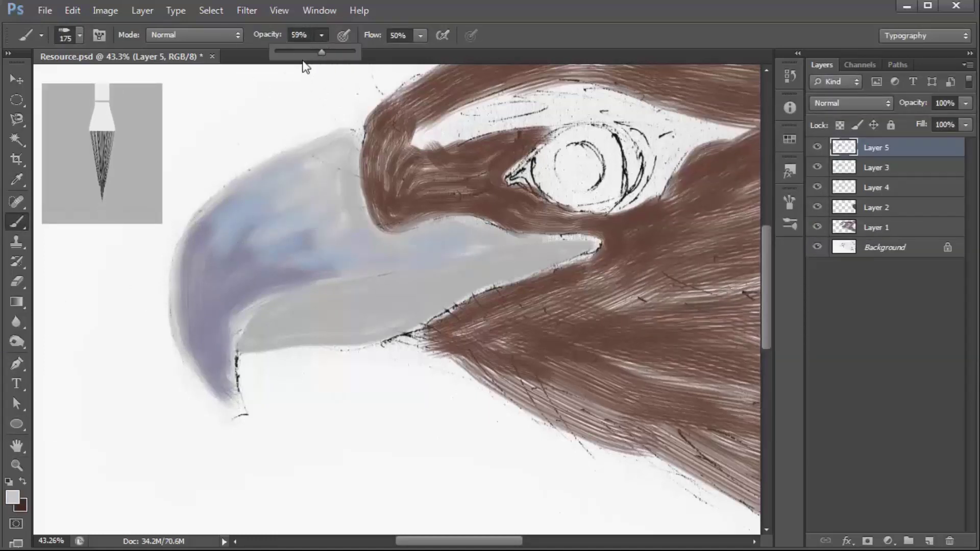
mouse_move(306, 219)
mouse_down()
mouse_move(357, 258)
mouse_move(332, 164)
mouse_move(351, 197)
mouse_move(224, 207)
mouse_move(323, 256)
mouse_move(333, 179)
mouse_move(372, 241)
mouse_move(225, 275)
mouse_move(317, 218)
mouse_move(332, 258)
mouse_move(256, 271)
mouse_move(229, 391)
mouse_up()
- Paint a darker grey line along the beak edge with a 70 px brush
click(16, 496)
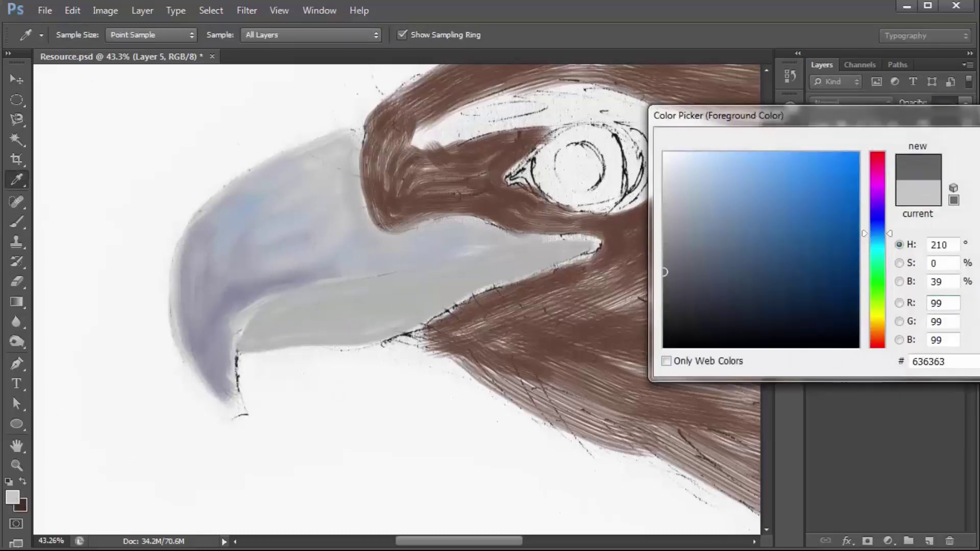
key(Return)
key(bracketleft)
key(bracketleft)
key(bracketleft)
drag(244, 345, 342, 285)
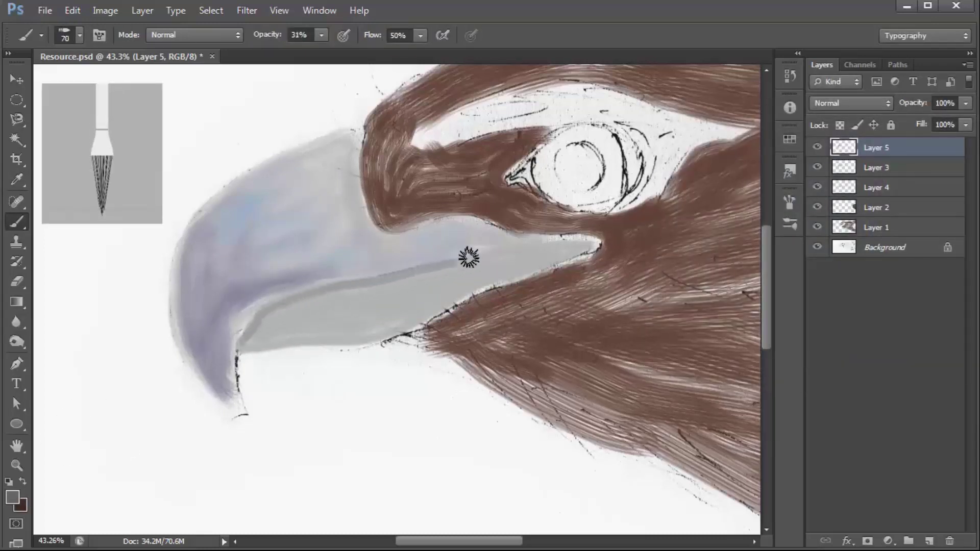
scroll(306, 332, up, 3)
scroll(274, 335, up, 2)
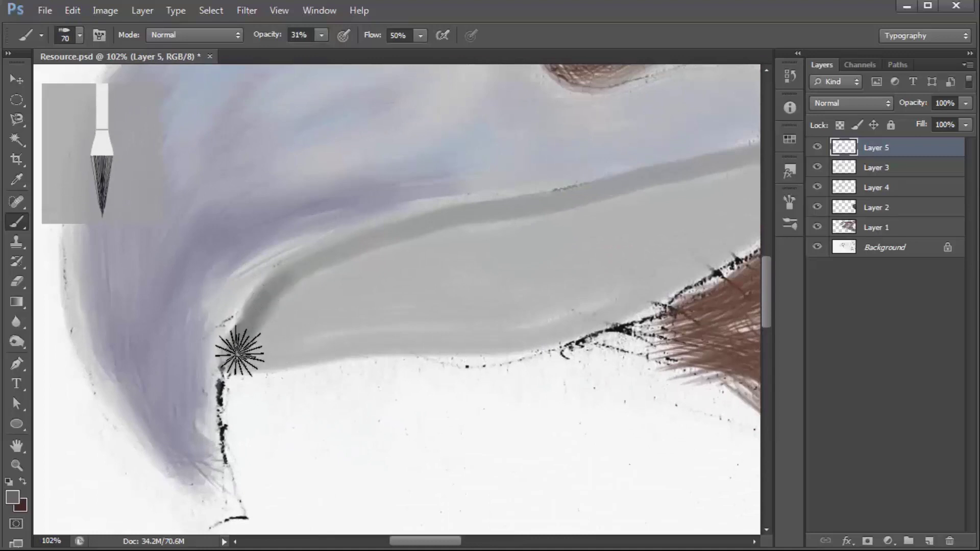
drag(238, 353, 575, 207)
scroll(613, 202, down, 2)
scroll(400, 234, up, 2)
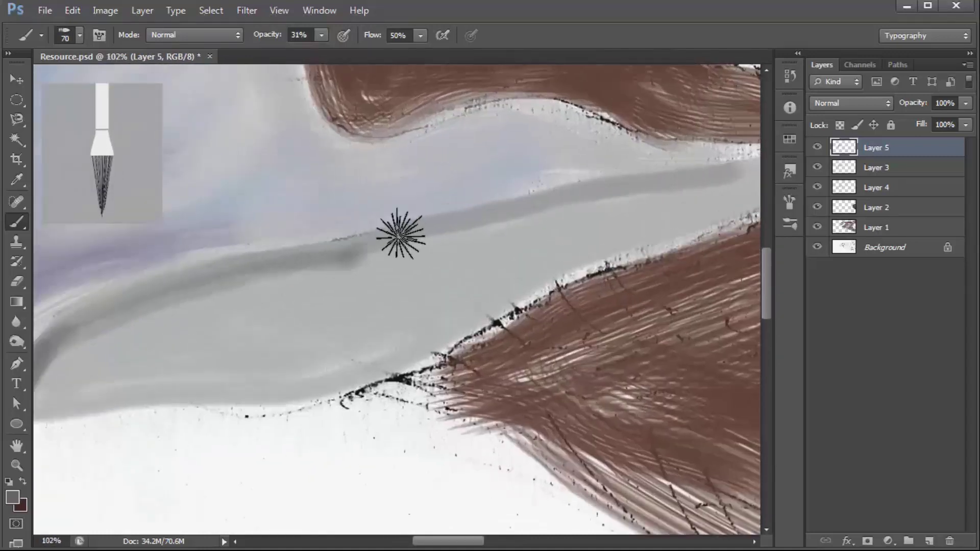
scroll(400, 233, down, 3)
- Blend the grey line with the Smudge tool, then return to the Brush at size 90
click(17, 342)
click(17, 322)
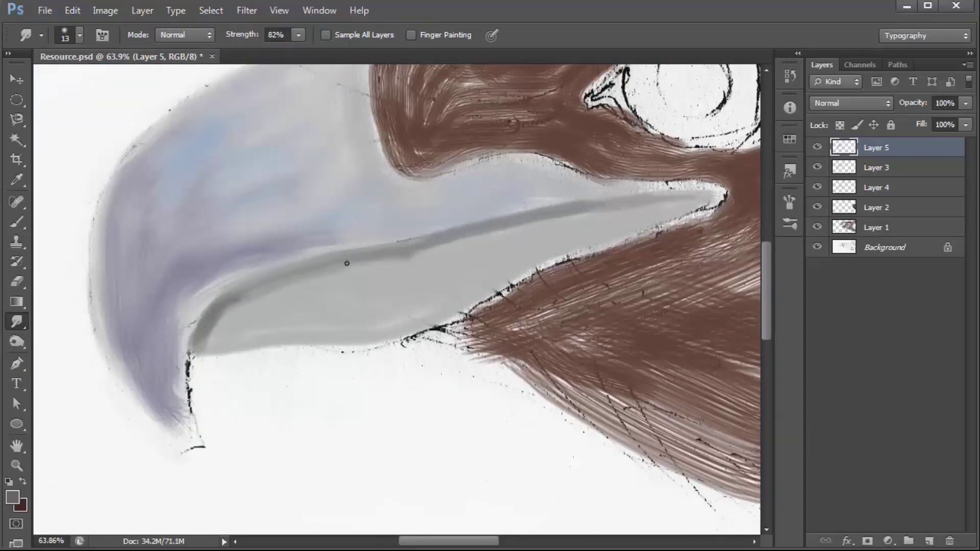
key(b)
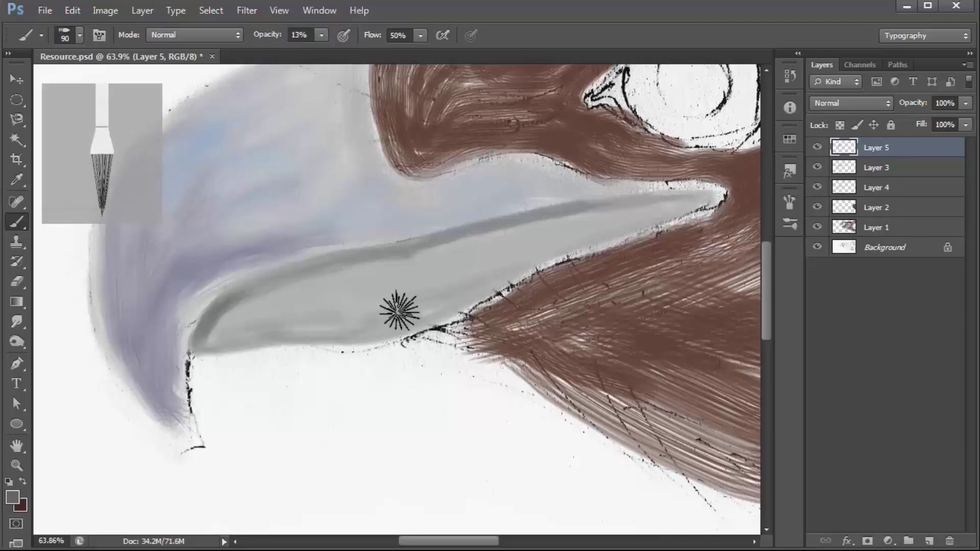
key(bracketright)
key(bracketright)
key(bracketright)
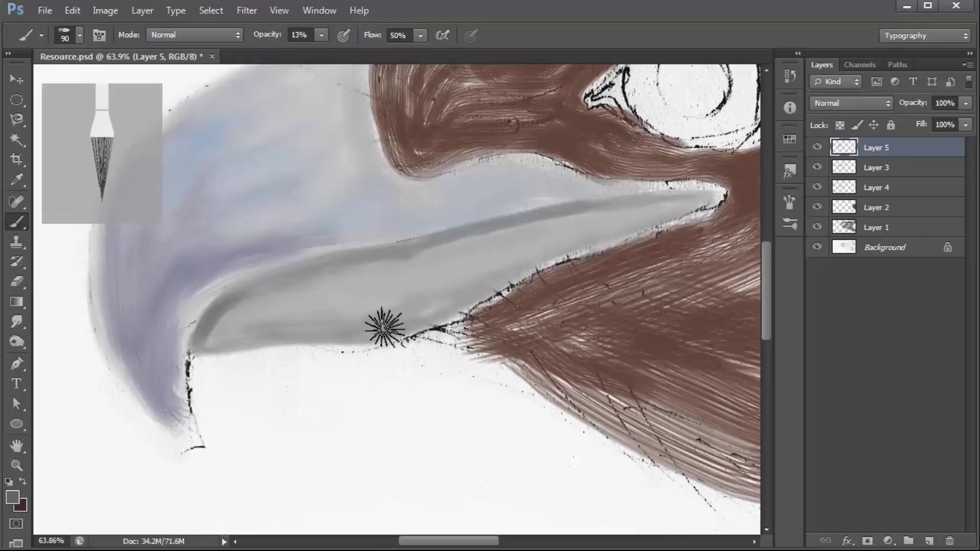
scroll(330, 271, down, 5)
scroll(329, 271, up, 3)
scroll(357, 291, down, 2)
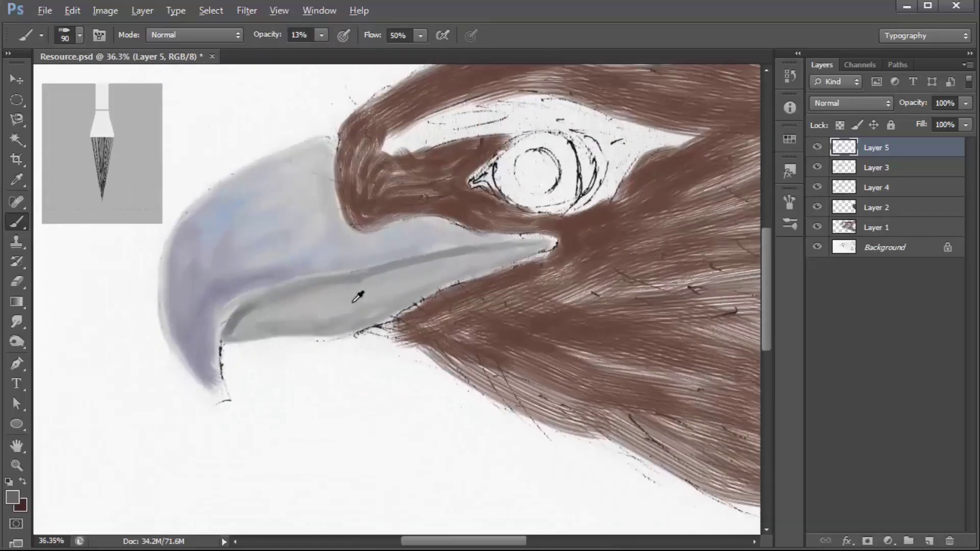
scroll(325, 249, down, 2)
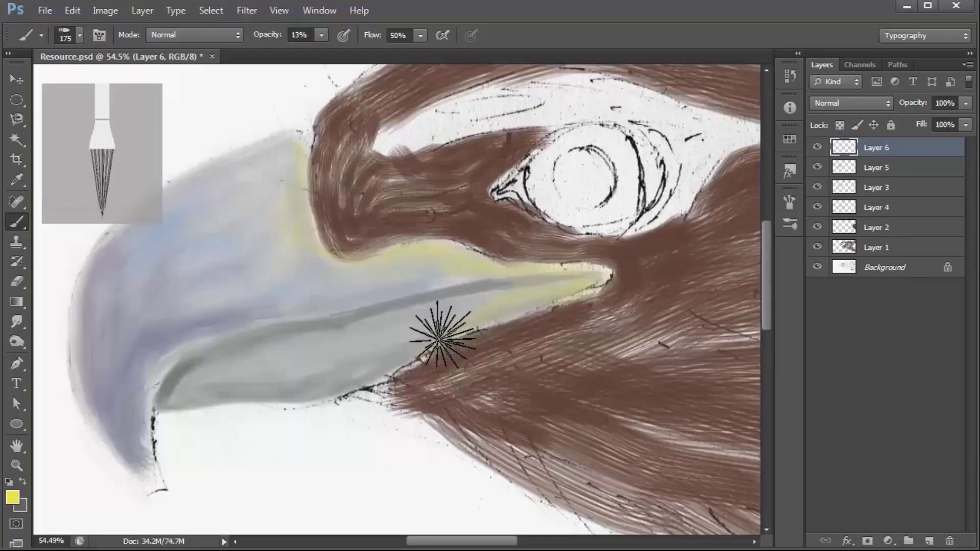
- Paint yellow along the upper and lower beak edges with an 80 px brush at 37% opacity
key(bracketleft)
key(bracketleft)
key(bracketleft)
drag(255, 37, 286, 37)
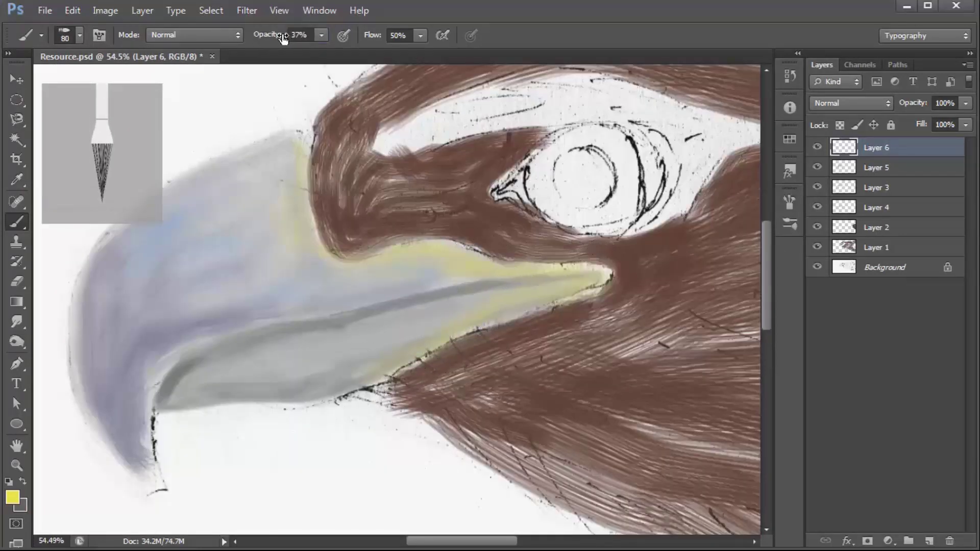
mouse_move(363, 270)
mouse_down()
mouse_move(509, 258)
mouse_move(356, 247)
mouse_move(306, 135)
mouse_move(596, 279)
mouse_move(514, 324)
mouse_move(603, 273)
mouse_up()
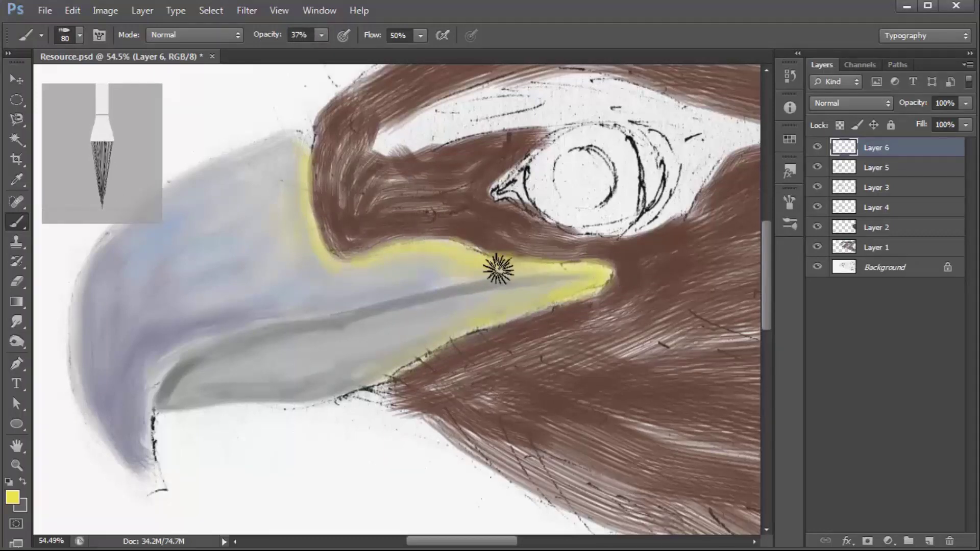
drag(497, 269, 313, 140)
drag(568, 278, 479, 325)
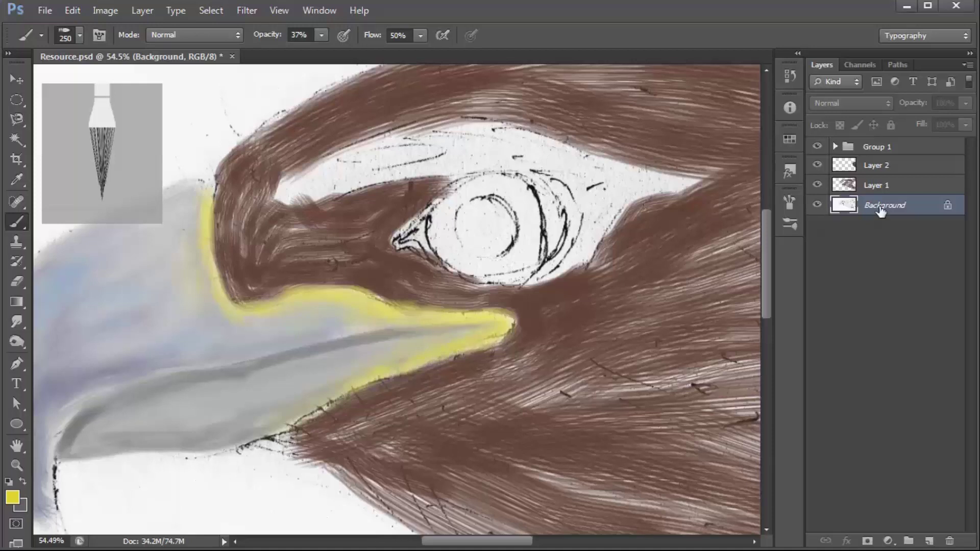
- Paint the eye yellow on a new layer and a near-black pupil with a small round brush on another
key(ctrl+shift+alt+n)
mouse_move(466, 164)
mouse_down()
mouse_move(430, 219)
mouse_move(440, 234)
mouse_move(477, 219)
mouse_move(461, 175)
mouse_move(472, 236)
mouse_move(521, 231)
mouse_up()
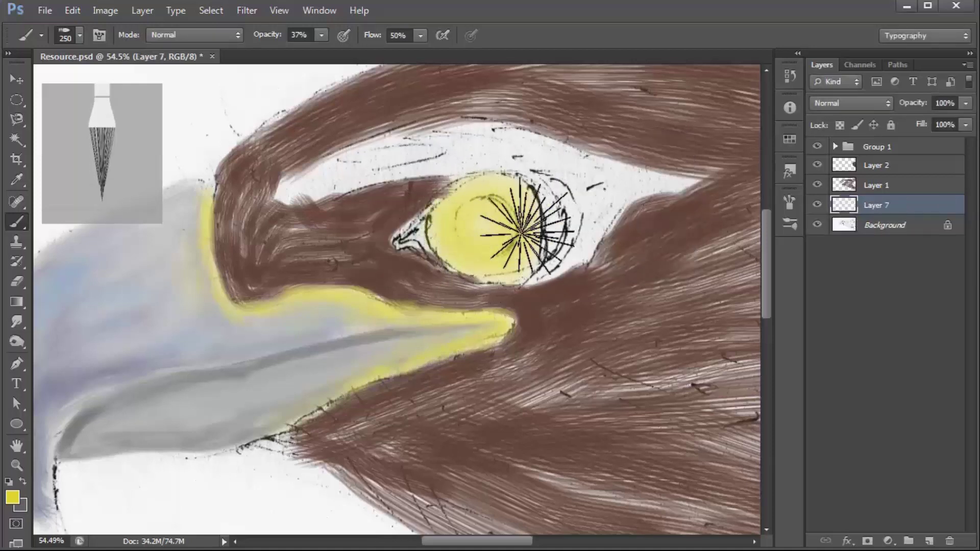
key(ctrl+shift+alt+n)
click(79, 34)
double_click(80, 55)
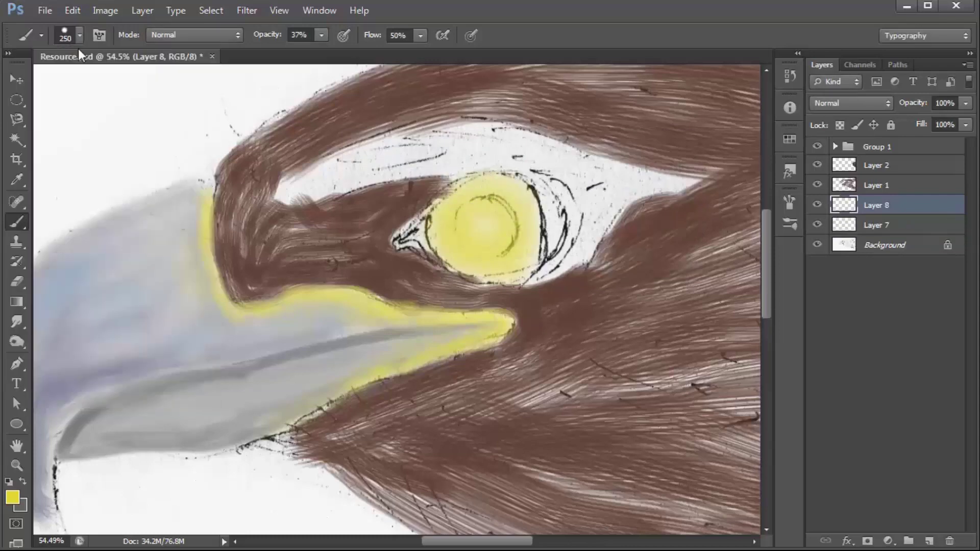
click(13, 497)
click(687, 328)
key(Return)
key(bracketleft)
key(bracketleft)
key(bracketleft)
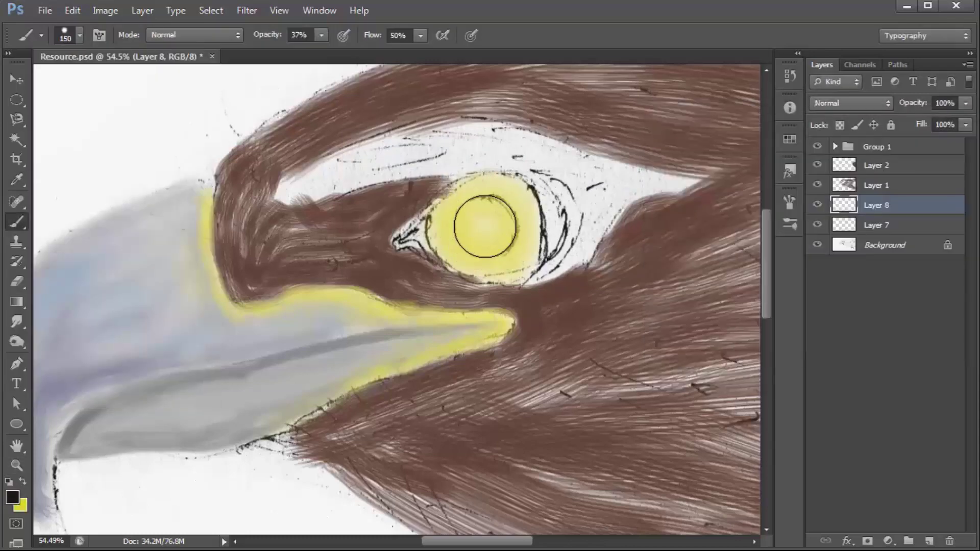
click(485, 226)
- Duplicate the yellow eye layer
key(v)
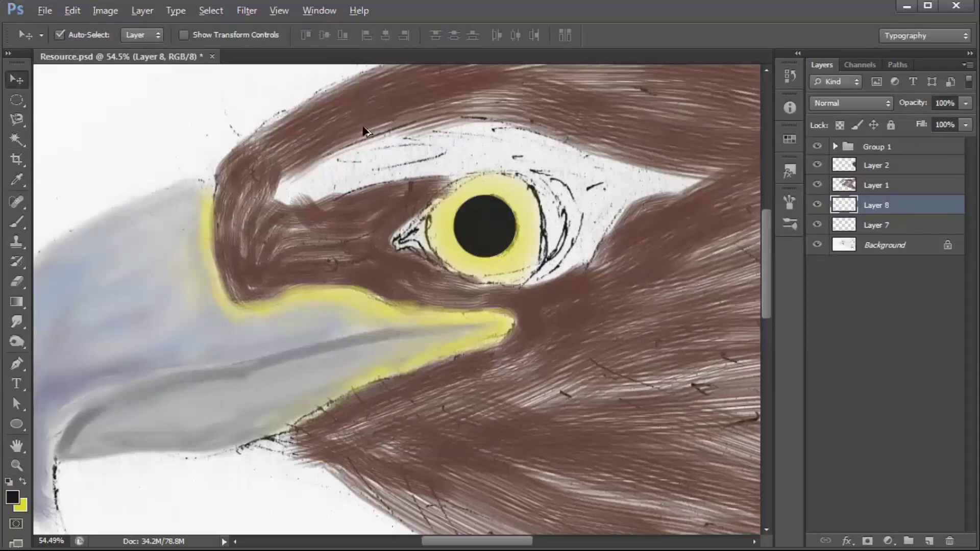
scroll(440, 231, down, 5)
scroll(440, 231, up, 1)
scroll(416, 225, up, 4)
click(875, 225)
key(ctrl+j)
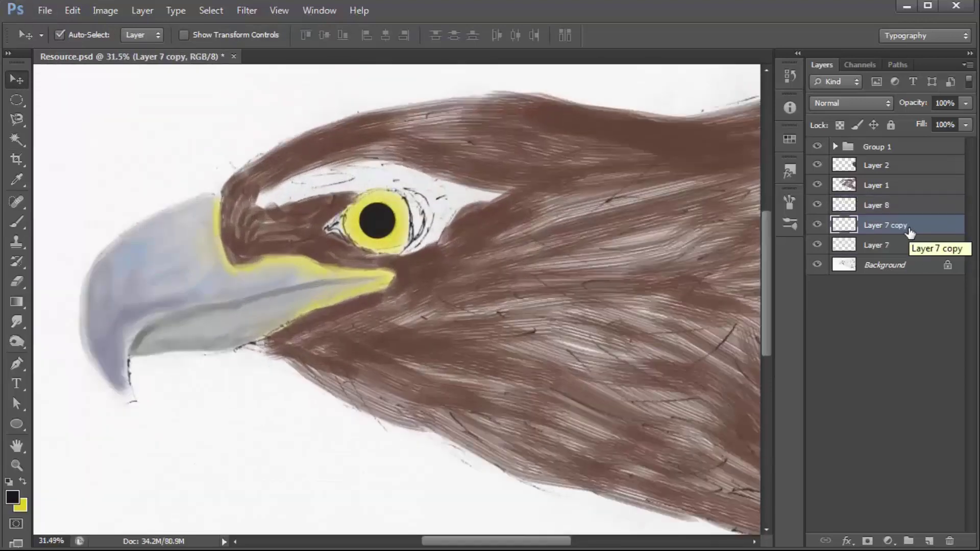
scroll(428, 286, down, 5)
scroll(427, 286, up, 5)
- Add a new layer above the Background and shade the eye's inner corner dark olive
click(885, 265)
key(b)
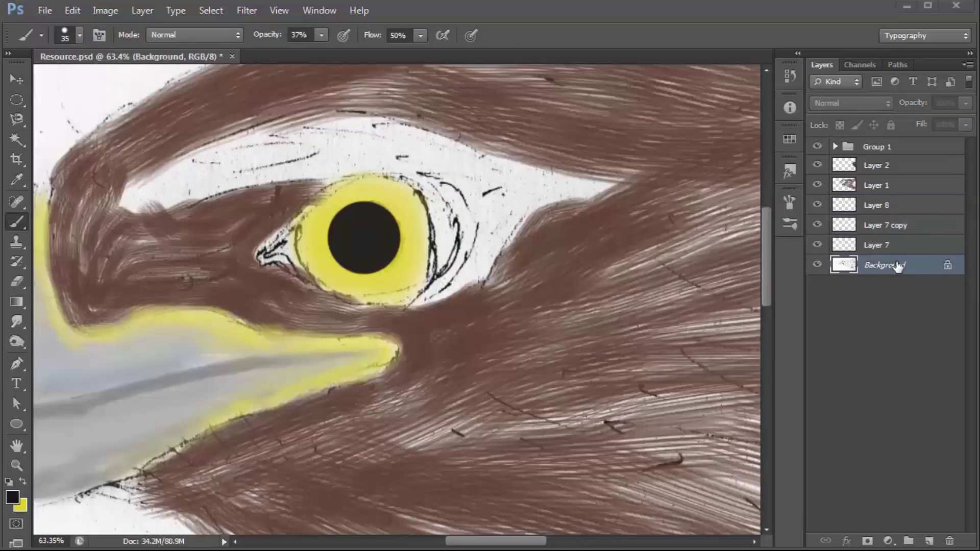
key(ctrl+shift+alt+n)
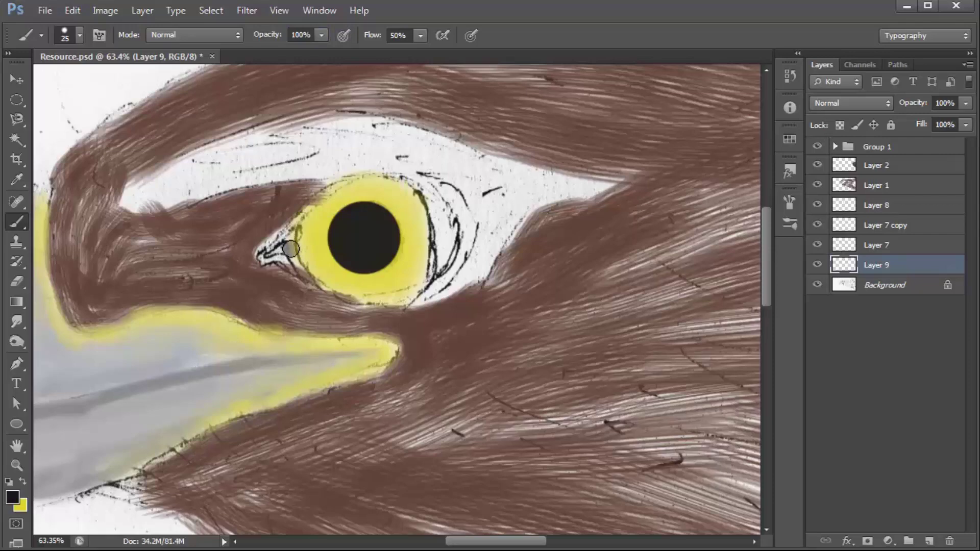
scroll(290, 260, up, 3)
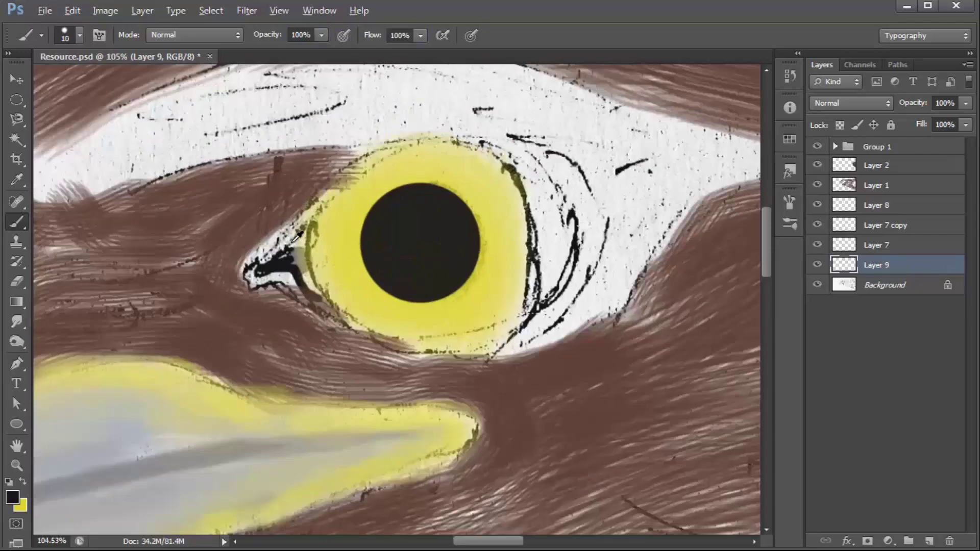
scroll(290, 260, up, 3)
mouse_move(326, 215)
mouse_down()
mouse_move(363, 365)
mouse_move(291, 286)
mouse_up()
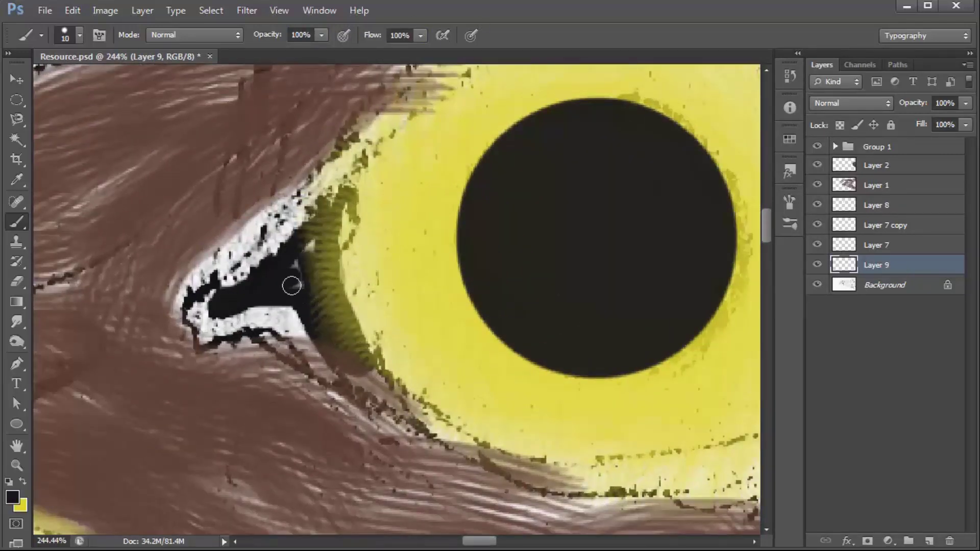
- Paint near-black along the eye's right rim, fill the inner gap, and extend the lower tip down-left
scroll(378, 381, down, 5)
scroll(444, 233, up, 2)
mouse_move(451, 124)
mouse_down()
mouse_move(530, 173)
mouse_move(561, 326)
mouse_move(517, 168)
mouse_move(532, 170)
mouse_up()
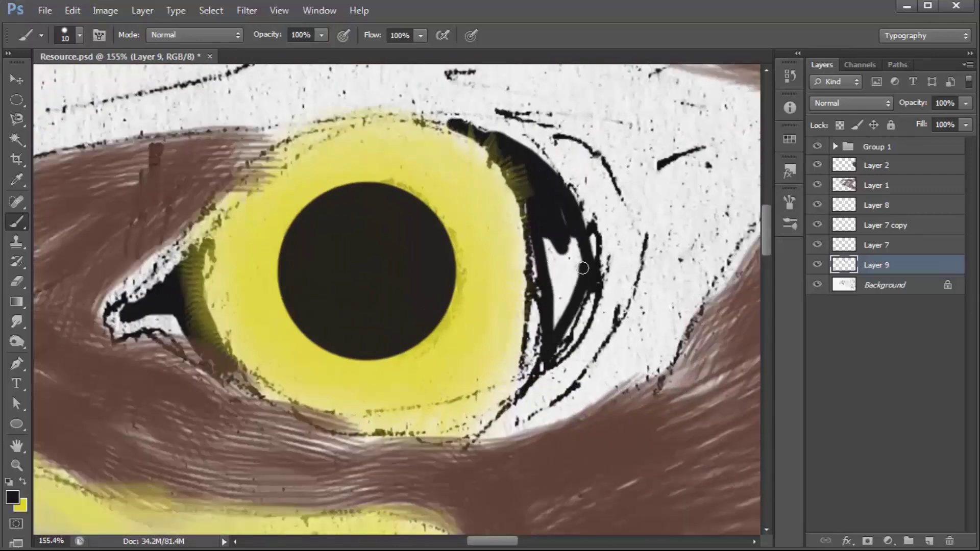
drag(583, 268, 534, 291)
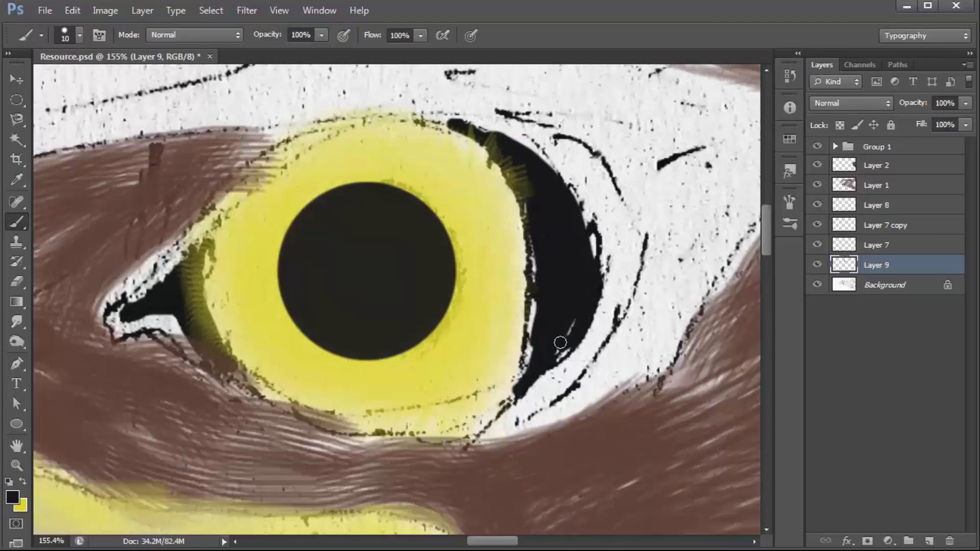
click(816, 286)
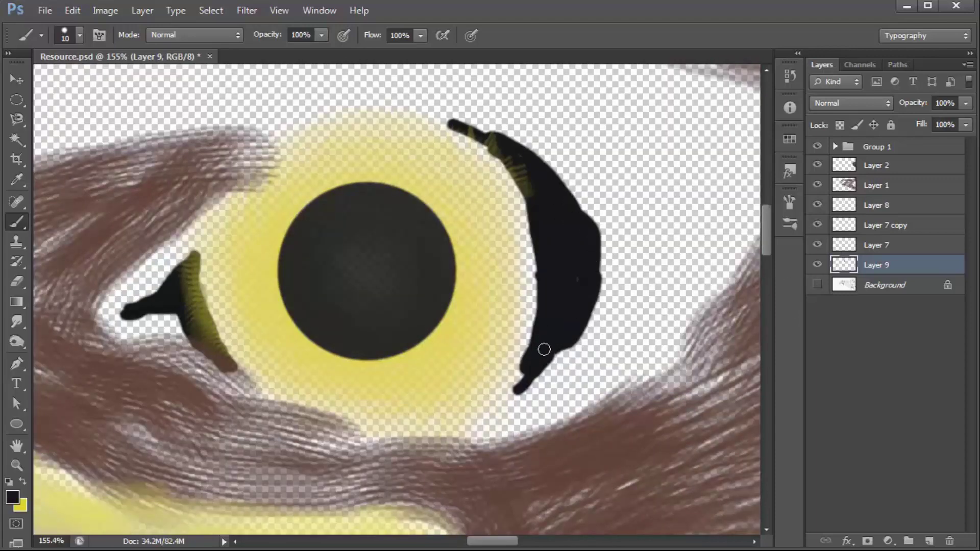
drag(513, 397, 467, 418)
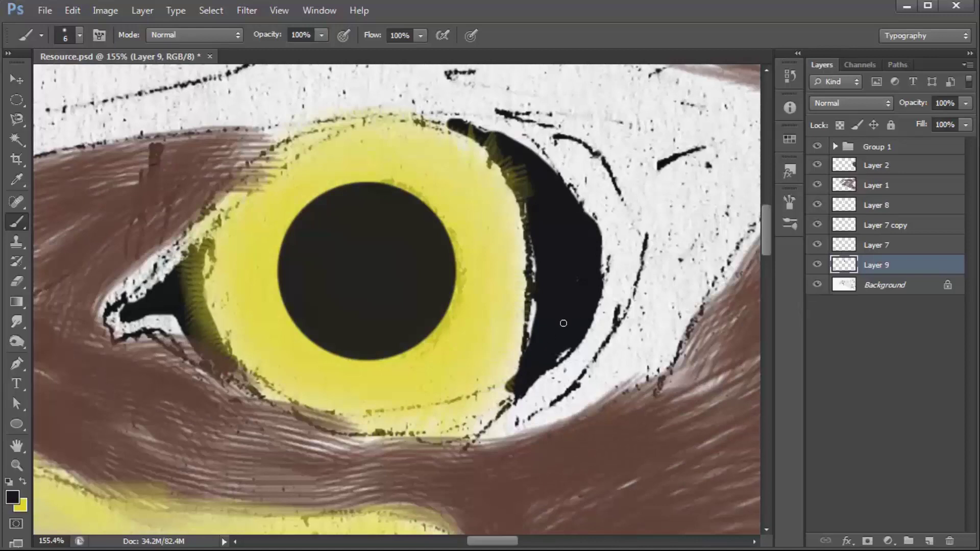
- On Layer 7, ring the iris with bright yellow using a slightly larger brush
click(874, 247)
key(x)
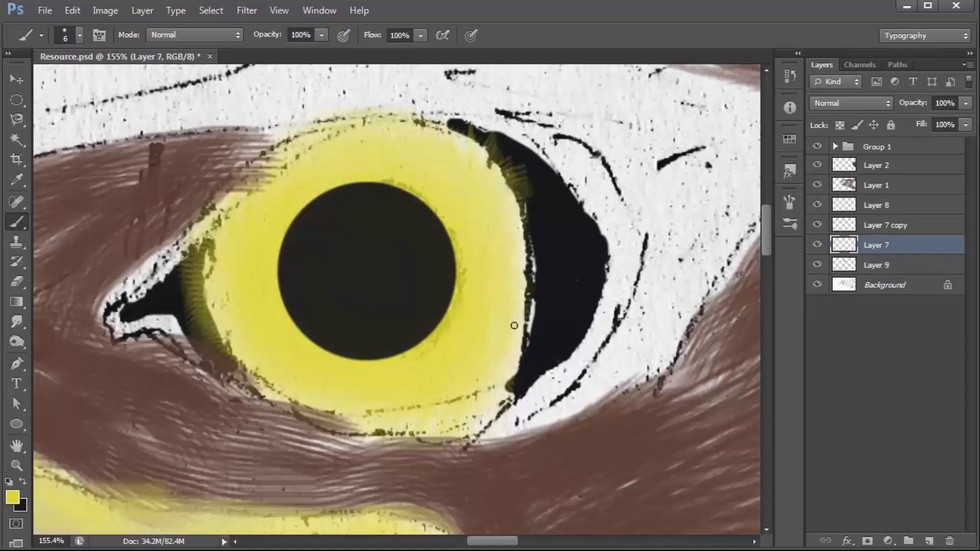
key(bracketright)
mouse_move(425, 144)
mouse_down()
mouse_move(518, 218)
mouse_move(505, 361)
mouse_up()
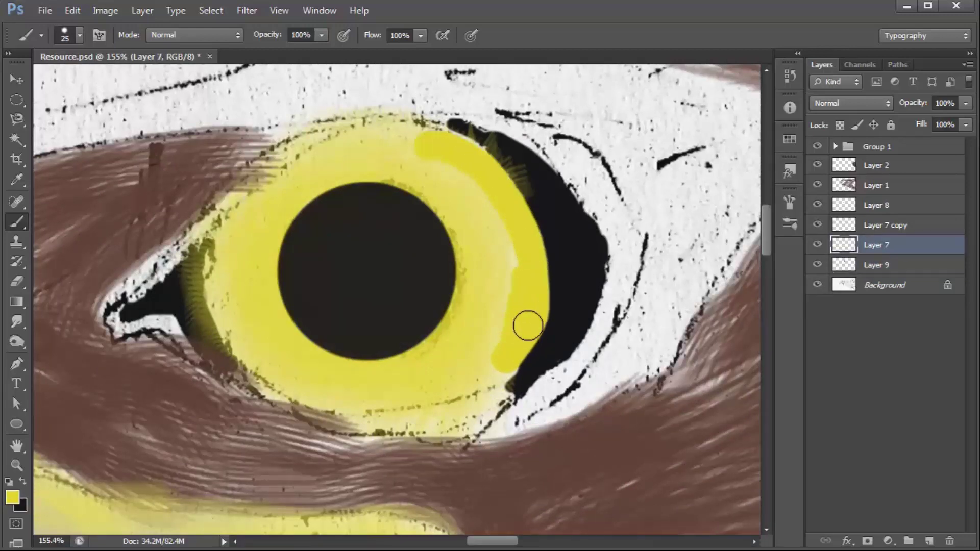
mouse_move(444, 393)
mouse_down()
mouse_move(240, 344)
mouse_move(267, 201)
mouse_move(357, 143)
mouse_move(217, 286)
mouse_up()
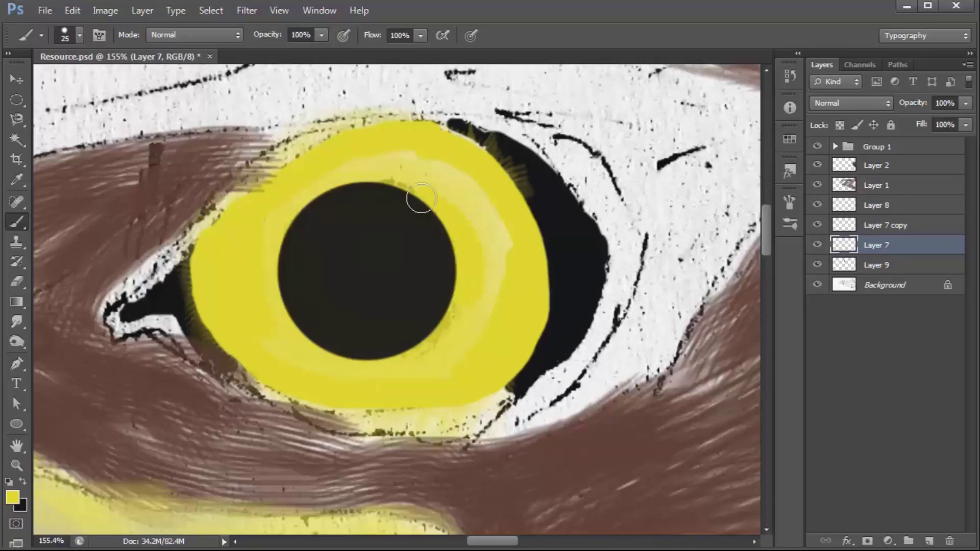
scroll(338, 289, down, 5)
scroll(397, 276, up, 3)
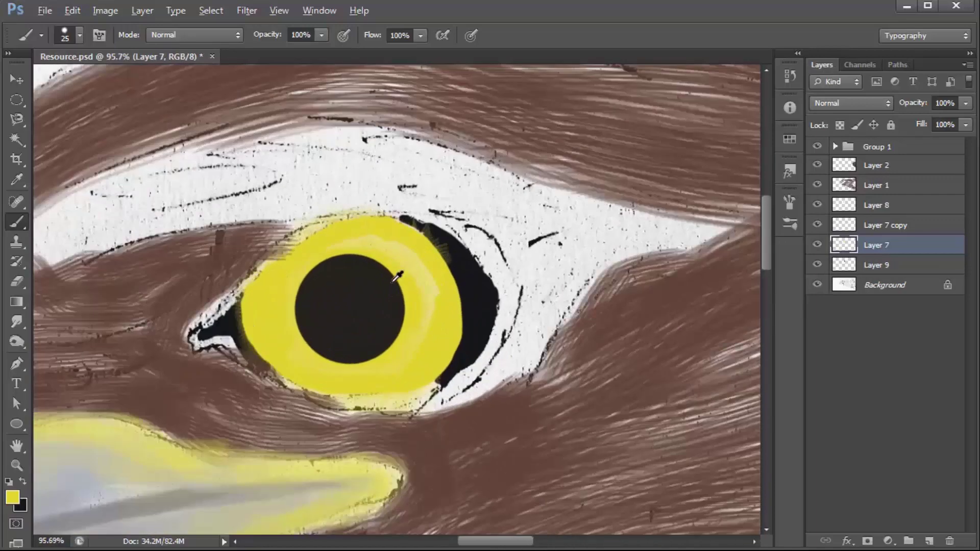
- On Layer 8, darken the pupil's centre and reset the brush size to 125 px
click(876, 205)
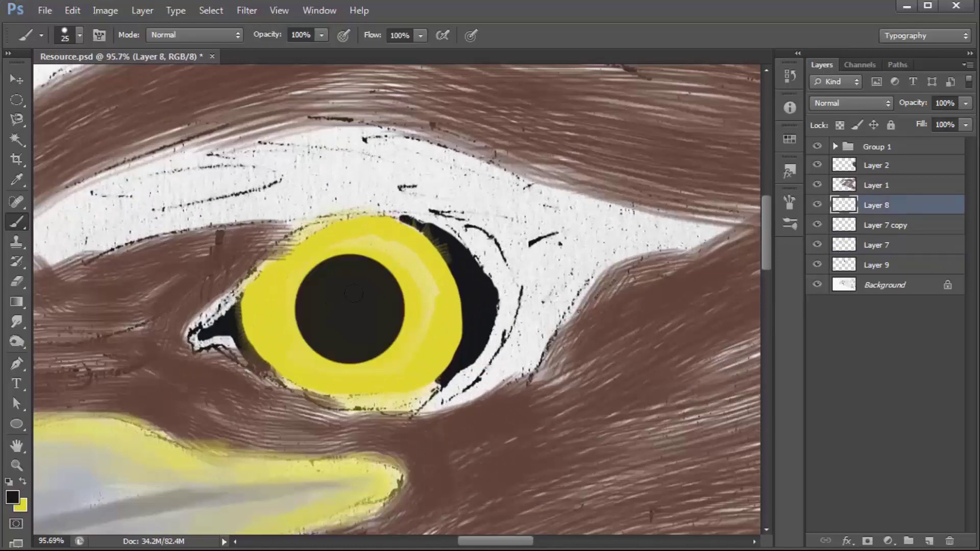
drag(354, 294, 349, 306)
scroll(349, 306, up, 2)
click(79, 35)
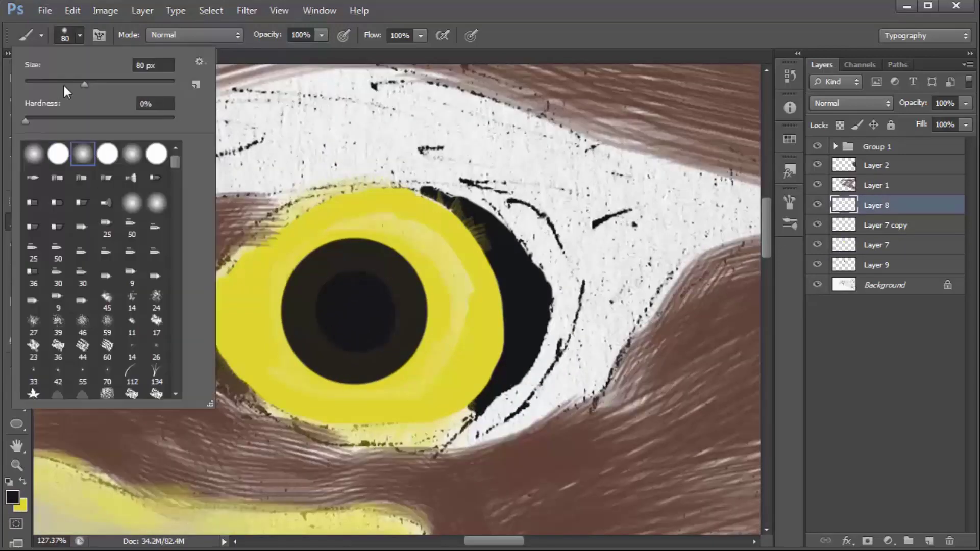
click(354, 311)
key(bracketright)
key(bracketright)
key(bracketright)
key(bracketleft)
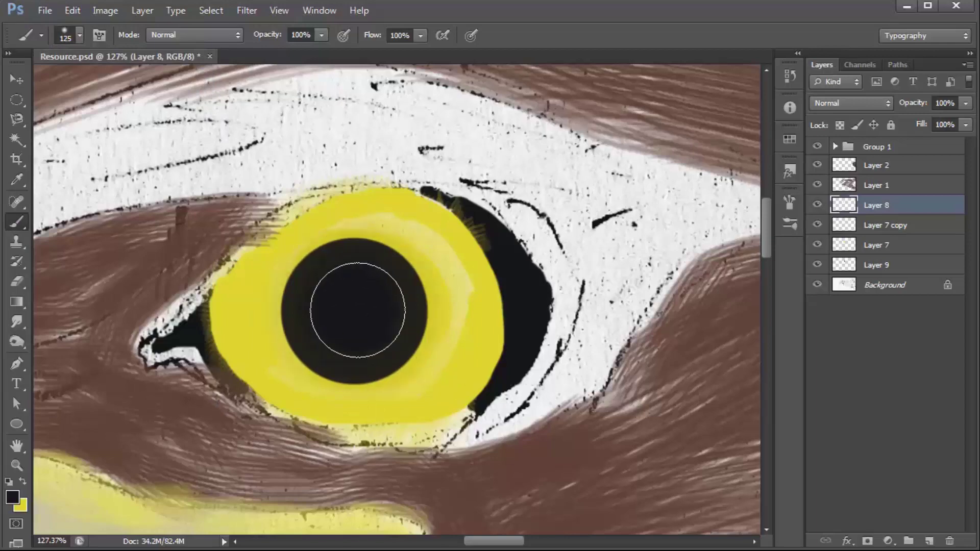
key(v)
scroll(390, 264, down, 3)
scroll(390, 264, down, 3)
scroll(391, 264, up, 2)
- Group the four eye layers into Group 2, then load a brown bristle brush on Layer 2
shift+click(894, 265)
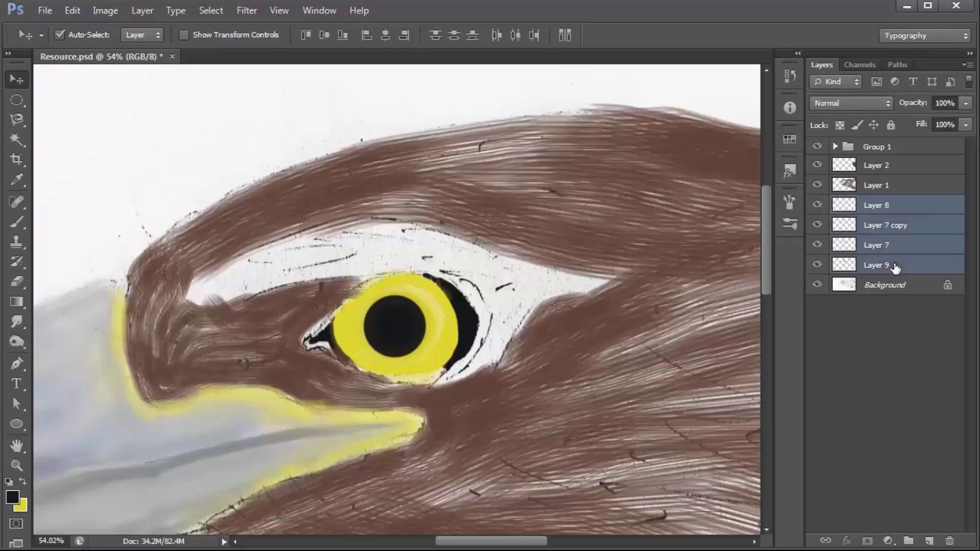
key(ctrl+g)
click(884, 166)
key(b)
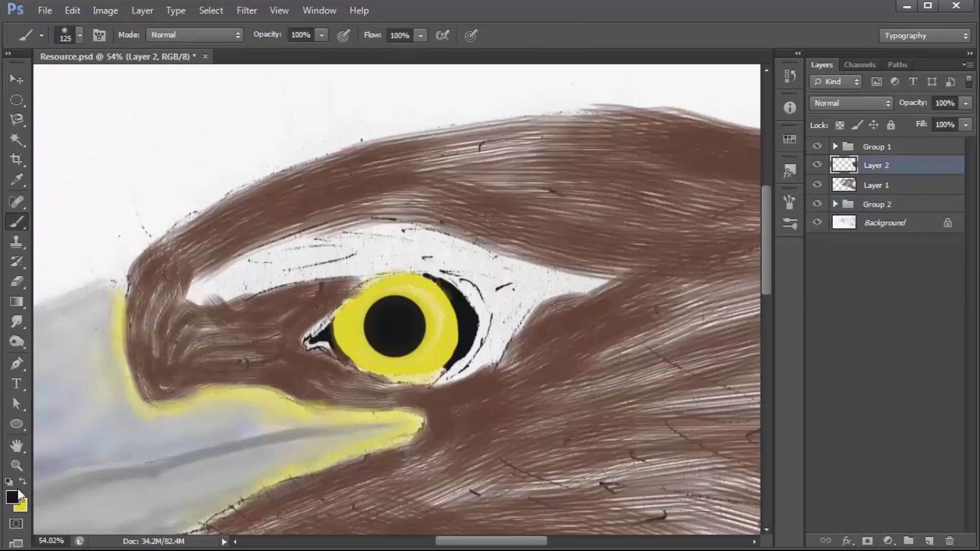
click(13, 496)
drag(877, 337, 877, 328)
key(Return)
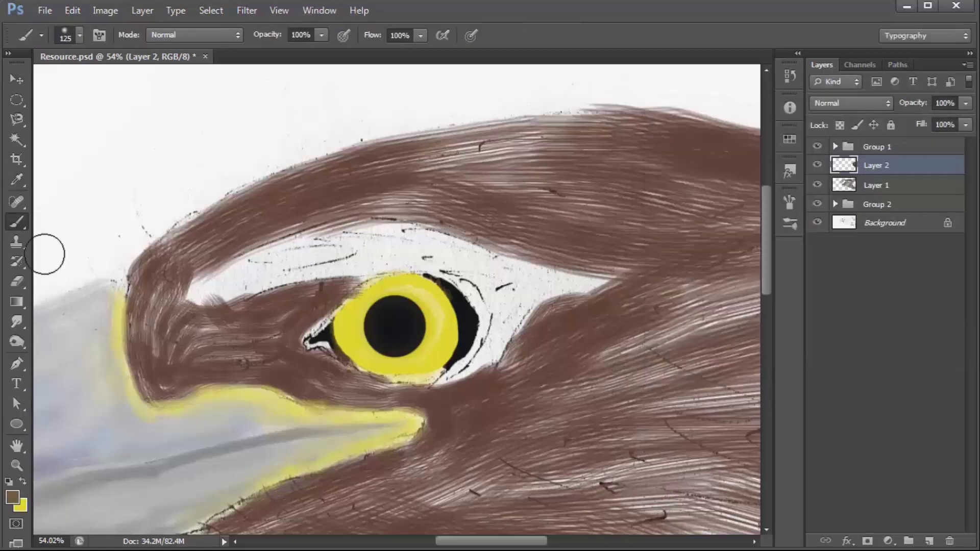
click(80, 35)
double_click(83, 154)
- Paint a brown band above the eye, then repaint it with a flat bristle tip
drag(209, 288, 349, 259)
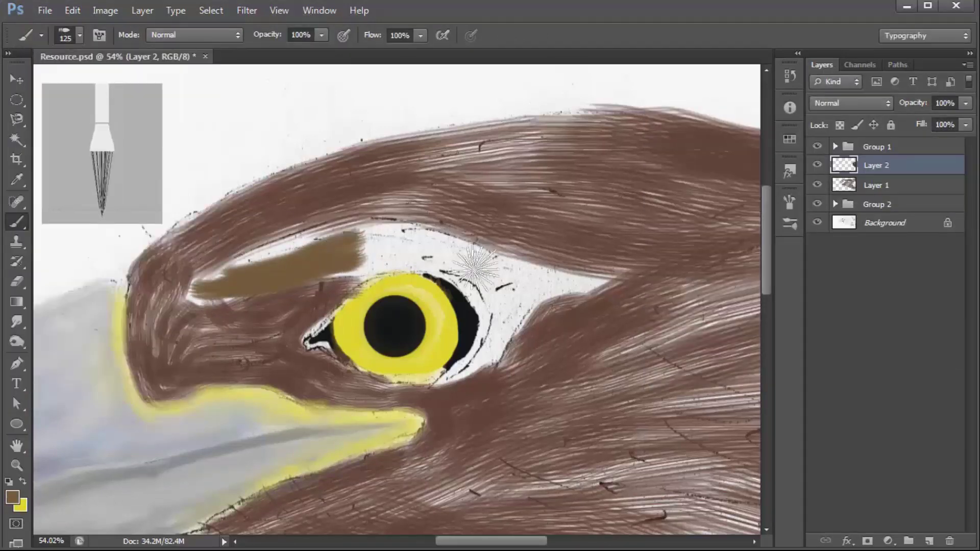
drag(448, 276, 580, 258)
key(F5)
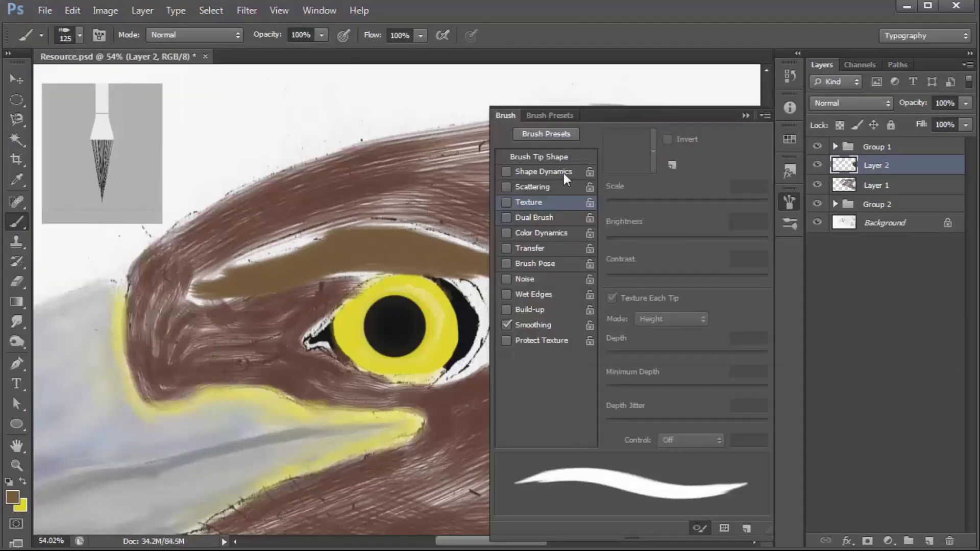
key(F5)
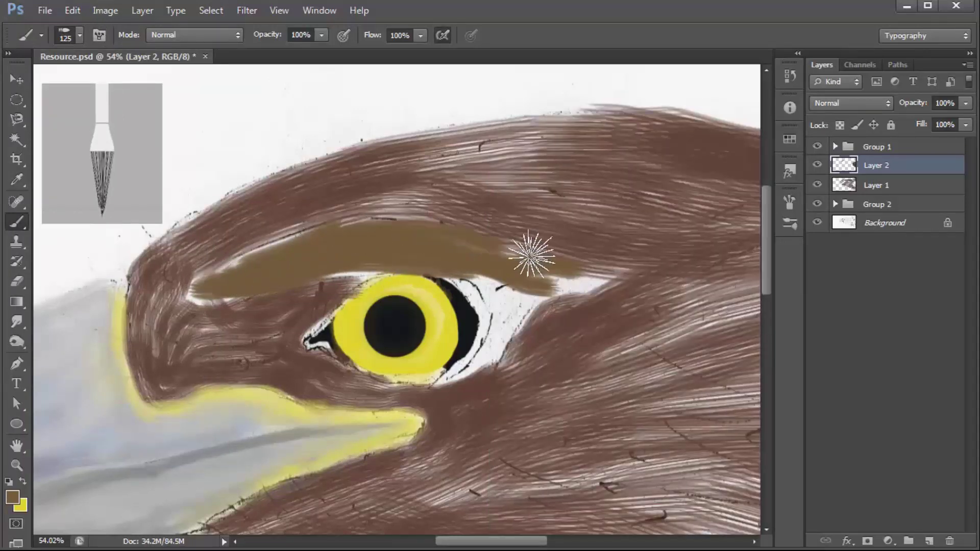
click(80, 35)
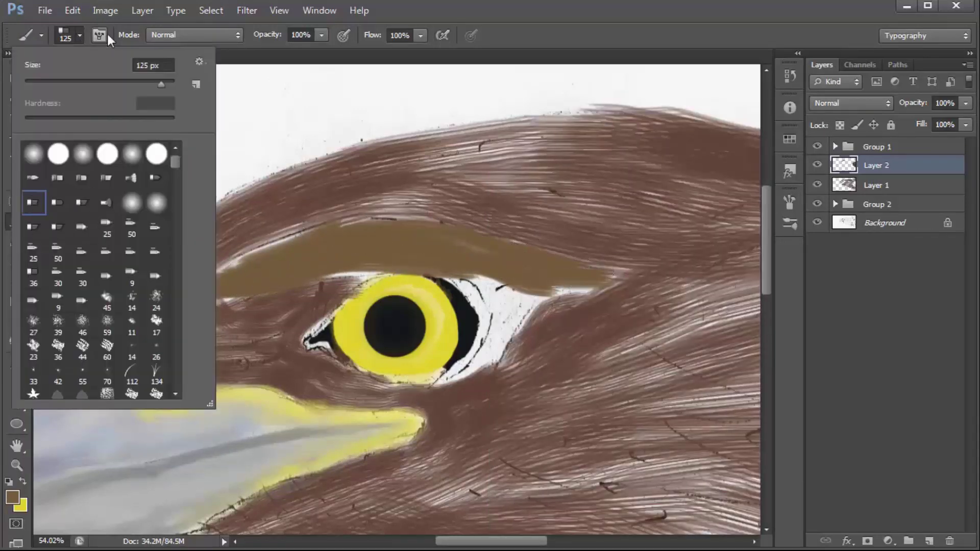
click(334, 245)
mouse_move(522, 255)
mouse_down()
mouse_move(596, 252)
mouse_move(223, 271)
mouse_up()
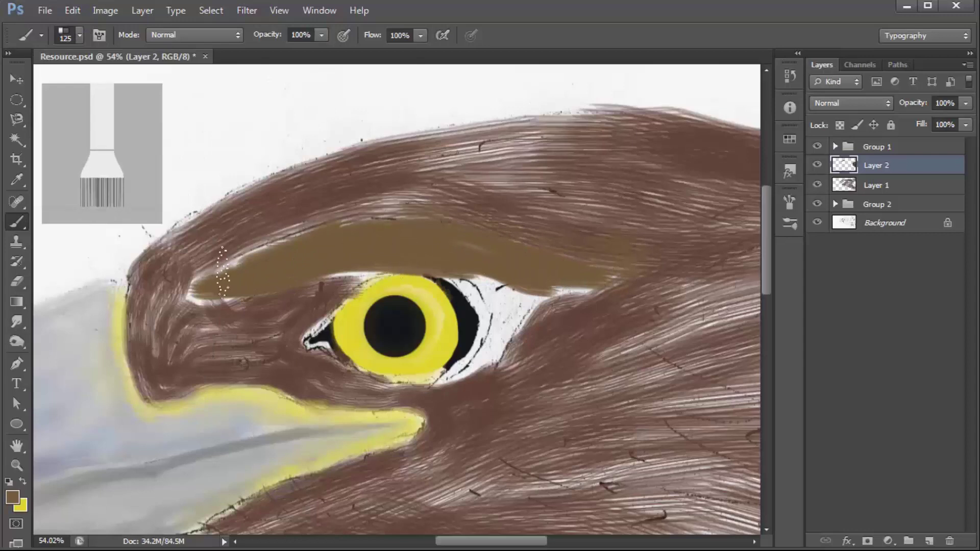
- Soften the brow band with sampled lighter and dark brown strokes and shrink the brush to 45
click(13, 497)
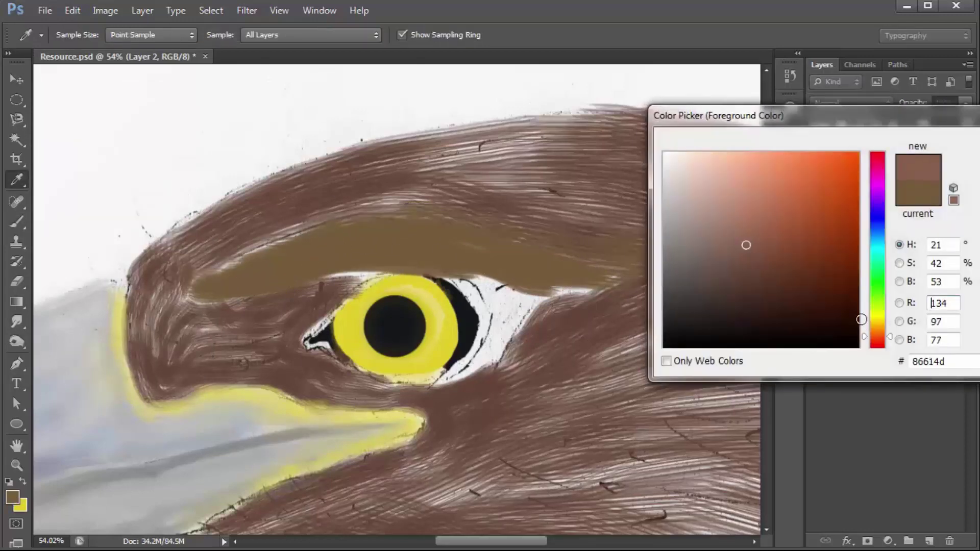
click(523, 276)
key(Return)
mouse_move(225, 268)
mouse_down()
mouse_move(286, 245)
mouse_move(485, 238)
mouse_up()
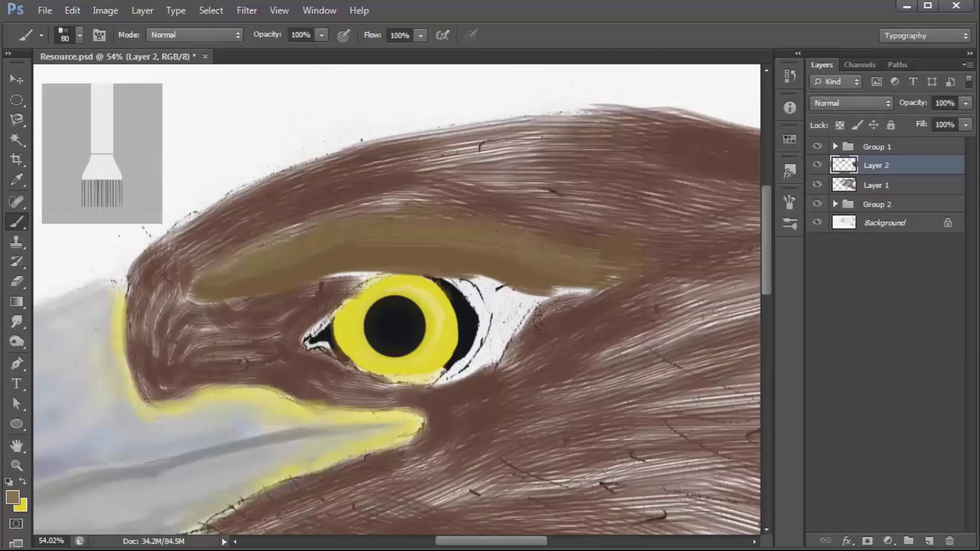
click(13, 496)
click(258, 313)
key(Return)
drag(163, 296, 276, 240)
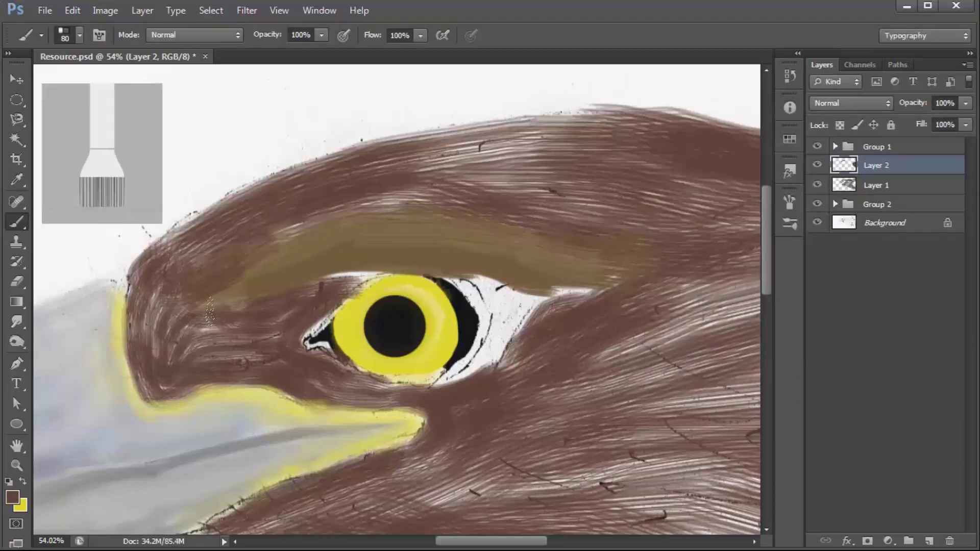
drag(607, 245, 605, 312)
key(bracketleft)
key(bracketleft)
key(bracketleft)
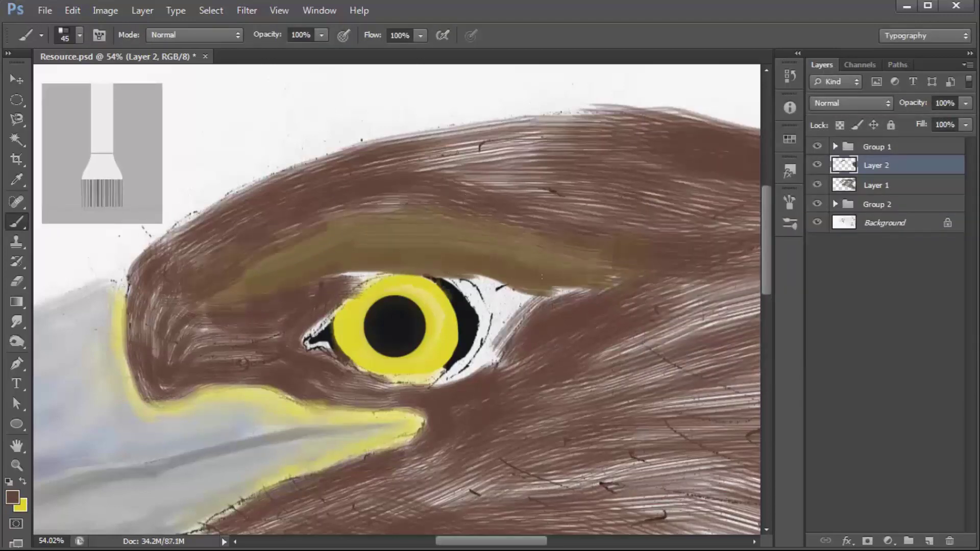
- Add a new empty layer above Layer 1 and pick a slightly different brown
click(817, 222)
click(817, 222)
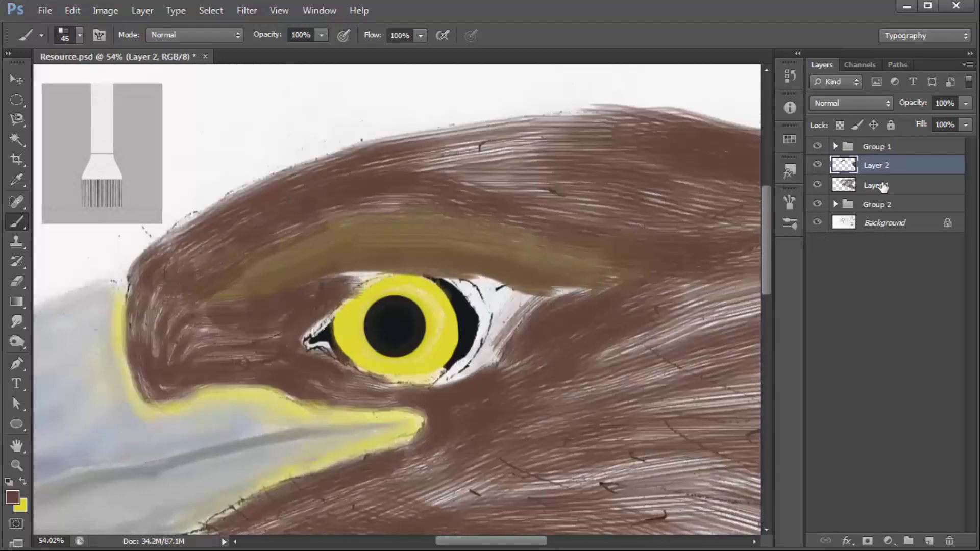
click(883, 187)
key(ctrl+shift+n)
key(Return)
click(13, 496)
- Paint brown over the eye's white corner and right feathers, then move Layer 10 below Group 2
key(Return)
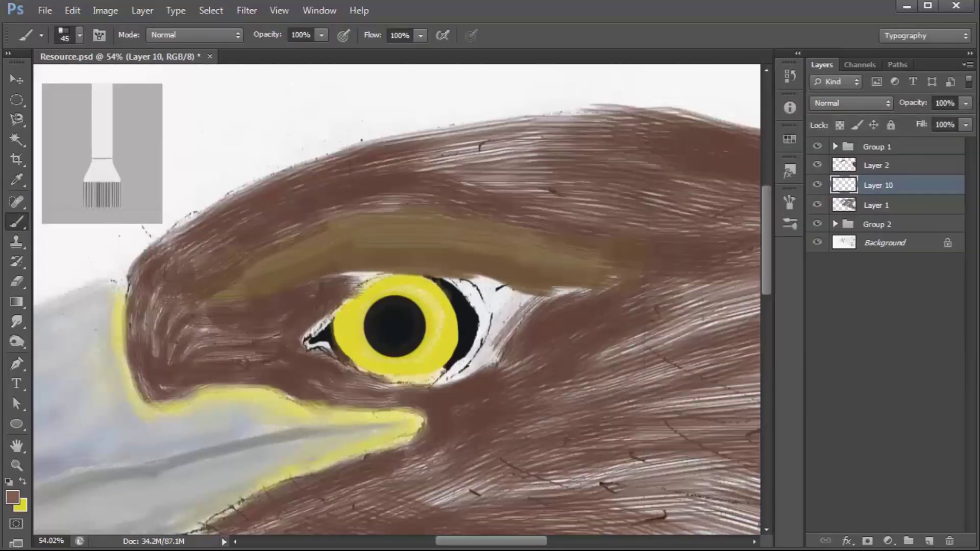
mouse_move(493, 299)
mouse_down()
mouse_move(457, 289)
mouse_move(444, 378)
mouse_move(317, 347)
mouse_move(419, 276)
mouse_move(475, 311)
mouse_up()
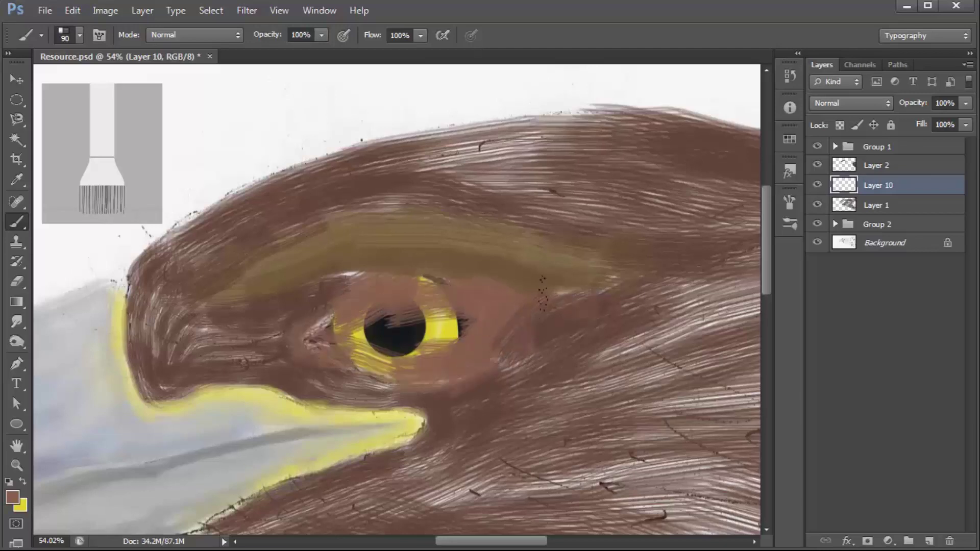
drag(552, 362, 602, 276)
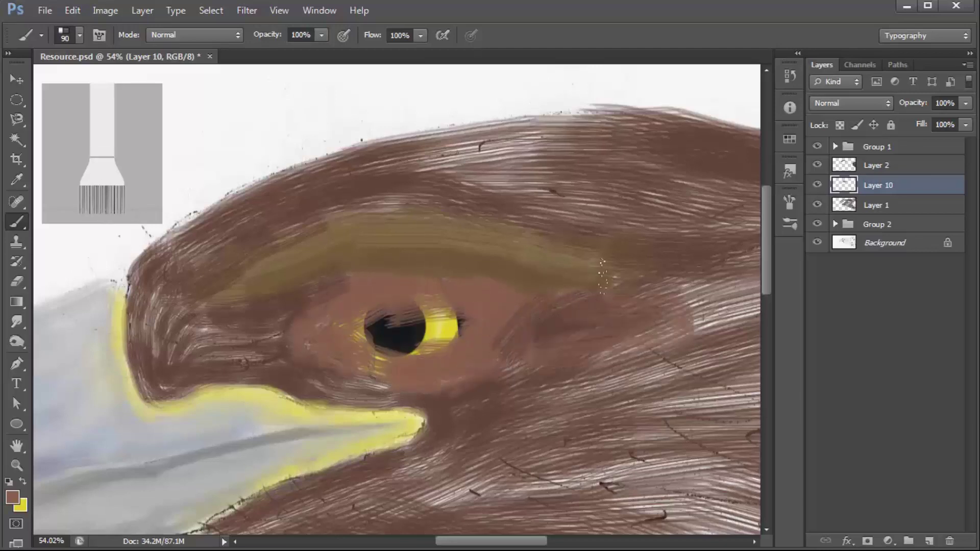
drag(875, 185, 876, 234)
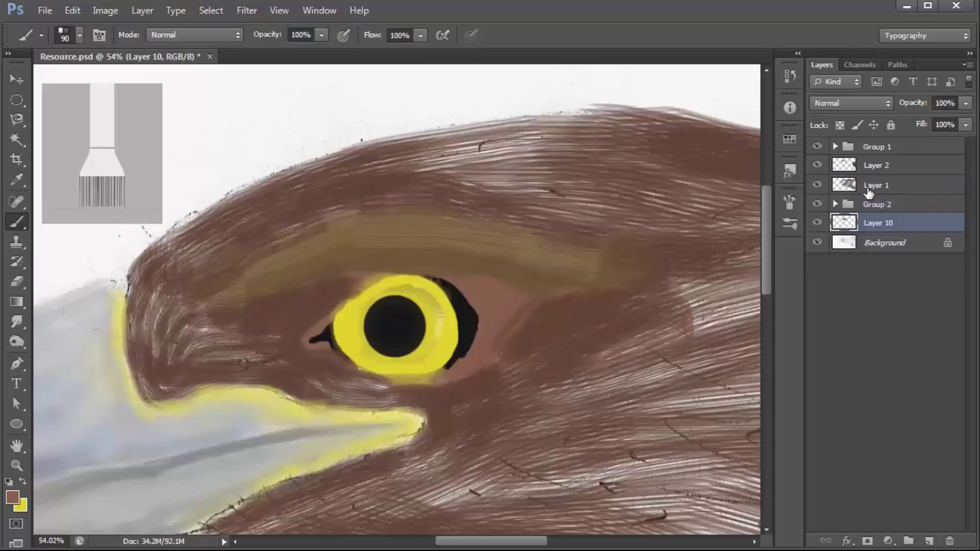
- On Layer 2, brush pale beige at 9% opacity, then return to brown at 100%
click(901, 169)
text(42)
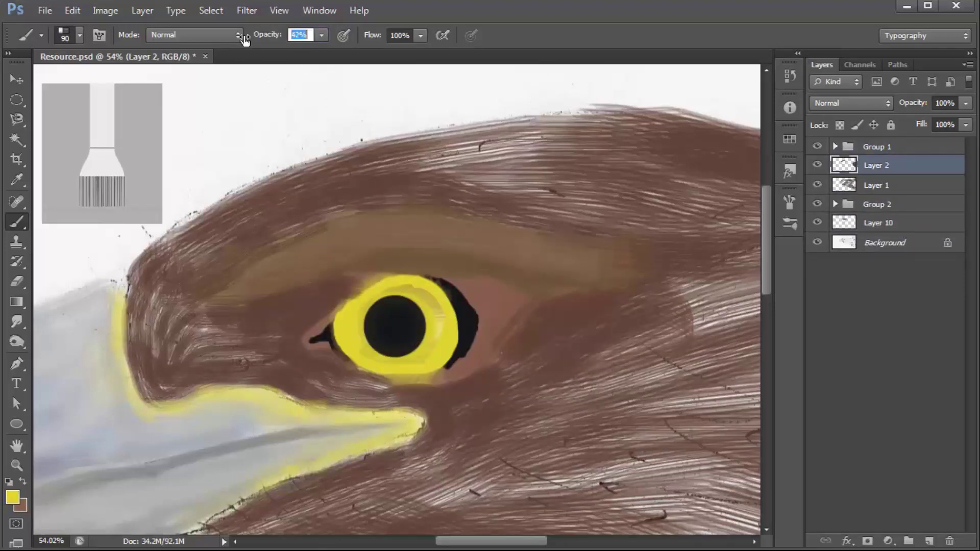
text(1)
alt+click(309, 253)
text(9)
key(Return)
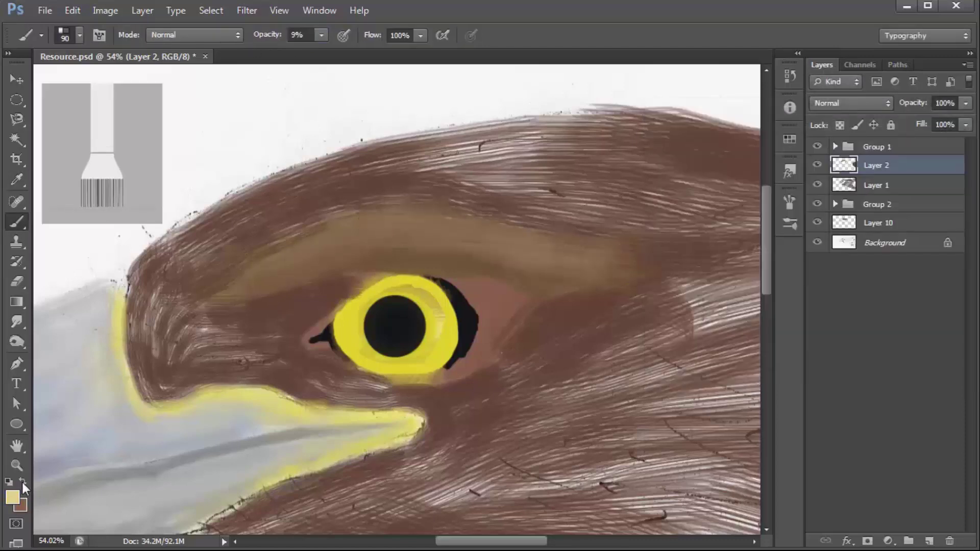
click(22, 482)
key(0)
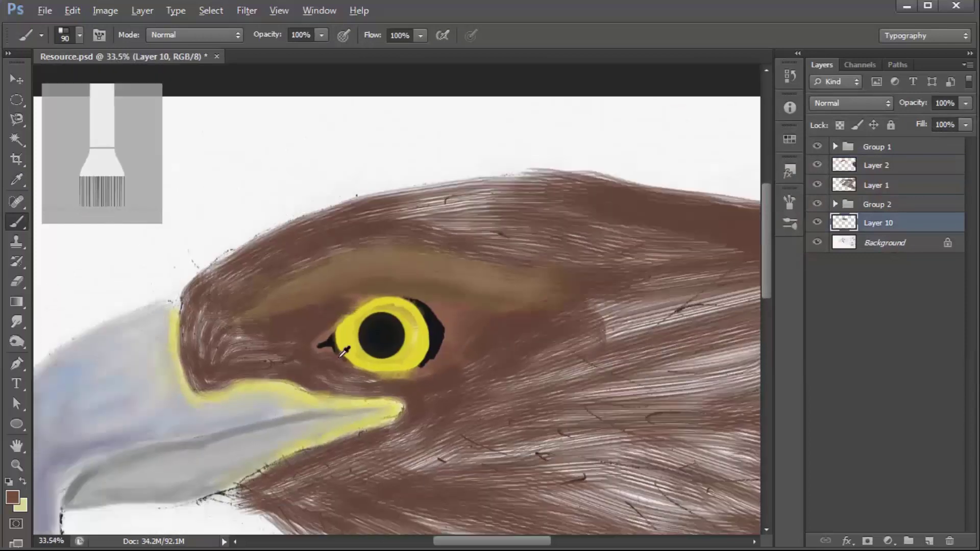
- Duplicate Layer 1 and create a new Layer 11 directly above Background
scroll(389, 199, down, 5)
click(888, 189)
key(ctrl+j)
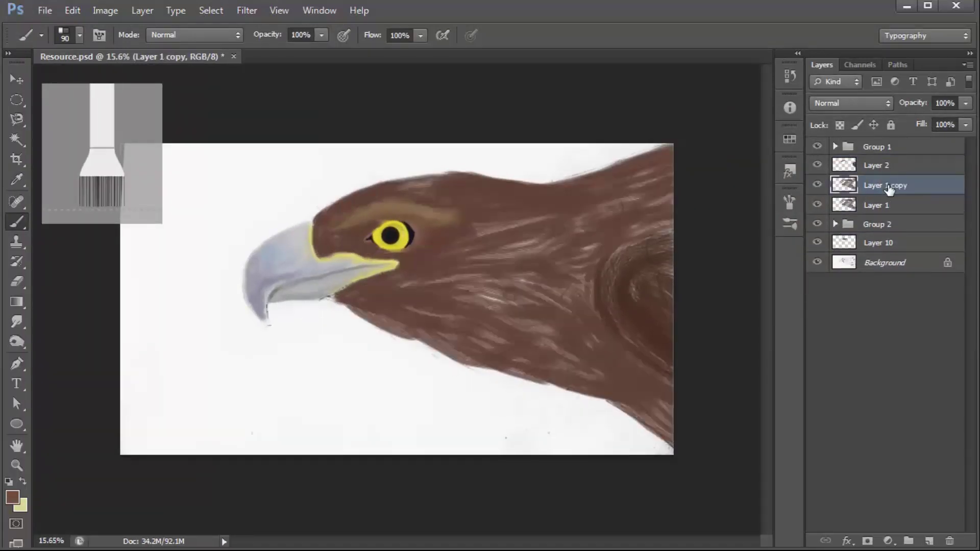
scroll(388, 302, down, 1)
click(817, 263)
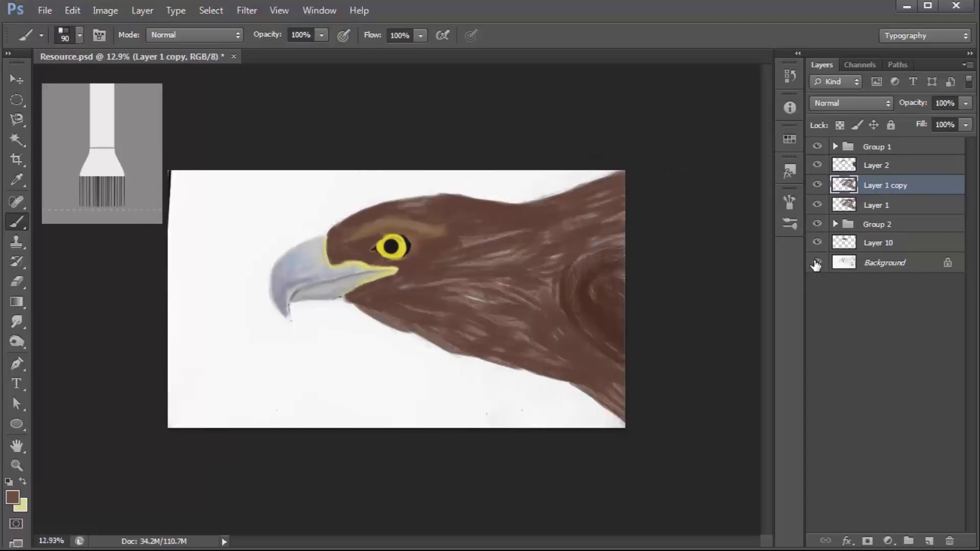
click(886, 262)
key(ctrl+shift+alt+n)
click(72, 34)
- Paint dark green near the canvas bottom on Layer 11 with a large soft brush
click(12, 497)
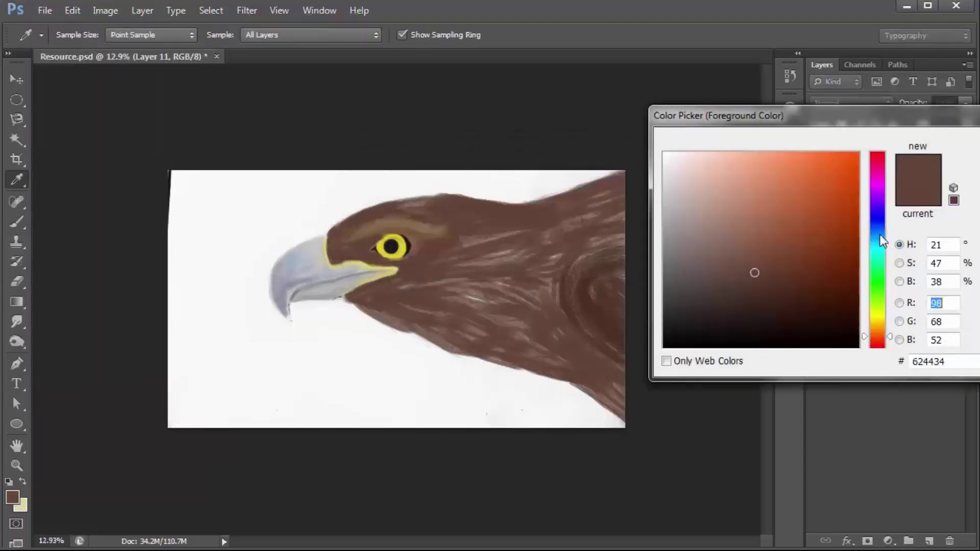
click(883, 311)
key(Return)
mouse_move(479, 409)
mouse_down()
mouse_move(611, 414)
mouse_move(499, 158)
mouse_move(189, 245)
mouse_move(208, 415)
mouse_move(472, 446)
mouse_move(678, 372)
mouse_move(590, 201)
mouse_move(192, 281)
mouse_move(346, 331)
mouse_move(286, 286)
mouse_move(263, 223)
mouse_move(494, 324)
mouse_move(437, 296)
mouse_move(238, 339)
mouse_move(564, 320)
mouse_up()
- Try brighter and darker greens to shape the green glow left of and below the beak
click(12, 497)
click(831, 273)
key(Return)
click(12, 497)
key(Return)
click(12, 496)
click(844, 298)
key(Return)
click(12, 496)
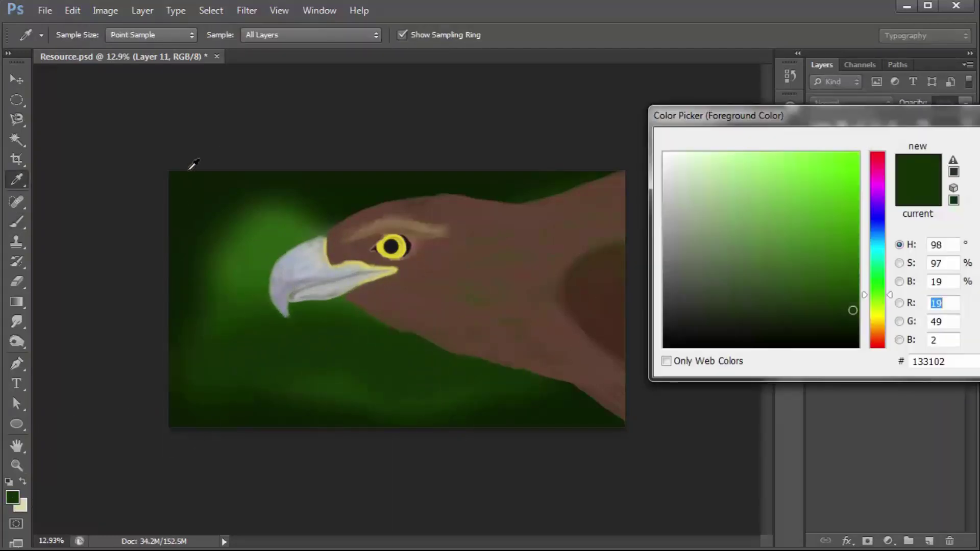
key(Return)
drag(210, 243, 493, 343)
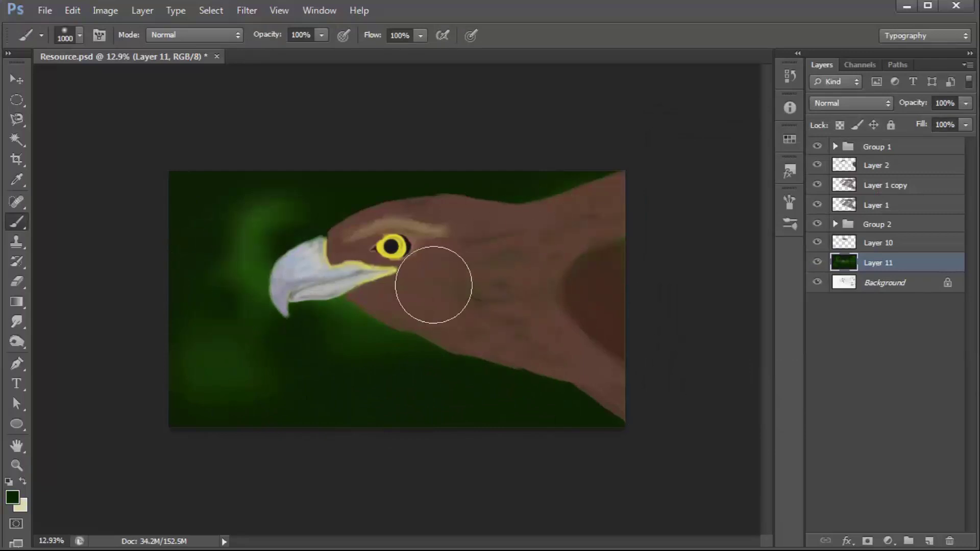
drag(482, 422, 157, 343)
- Darken the background above, around and below the beak with near-black green
click(12, 497)
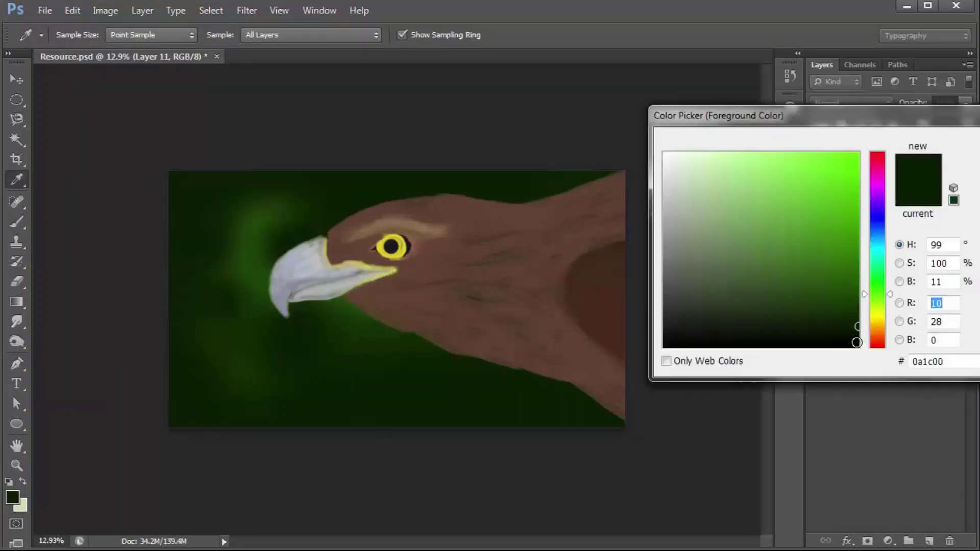
key(Return)
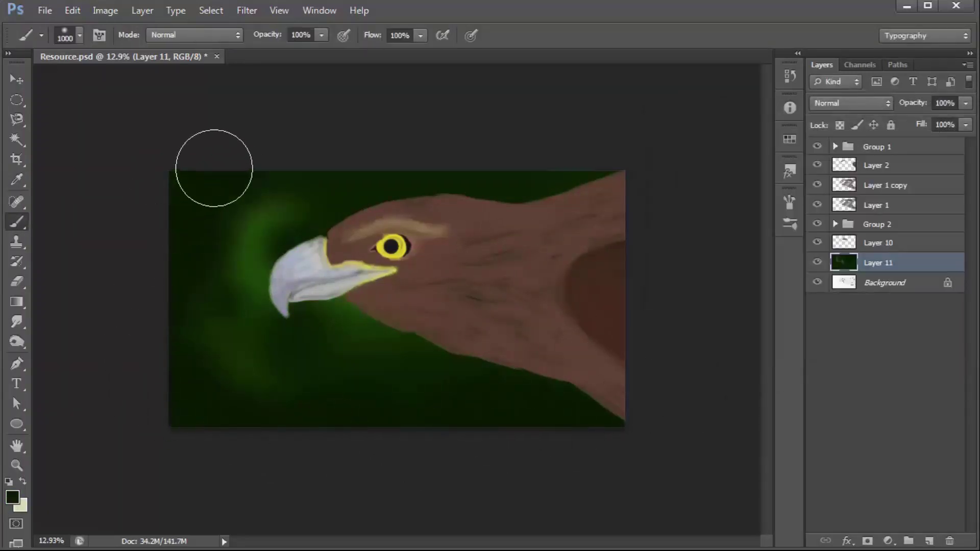
drag(214, 167, 519, 148)
mouse_move(504, 368)
mouse_down()
mouse_move(197, 372)
mouse_move(521, 147)
mouse_up()
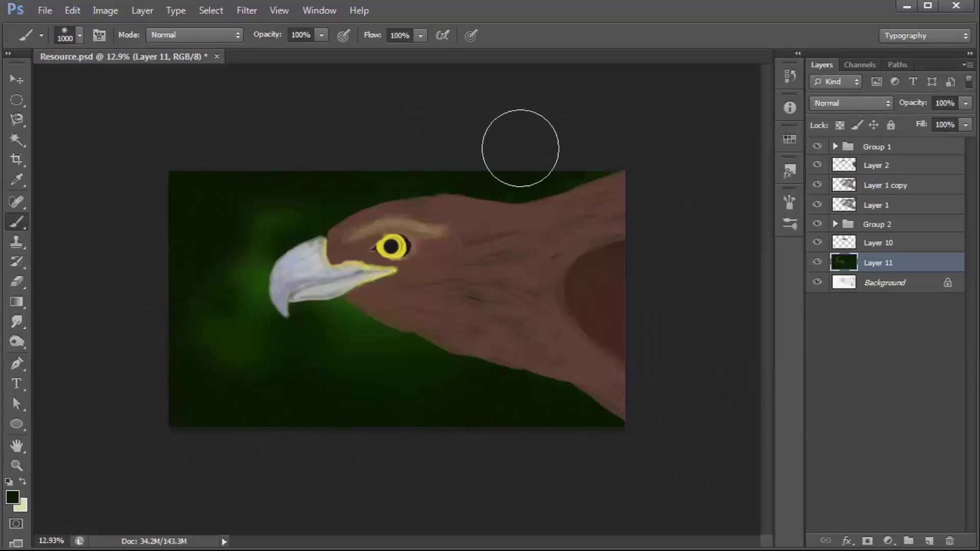
drag(492, 415, 172, 436)
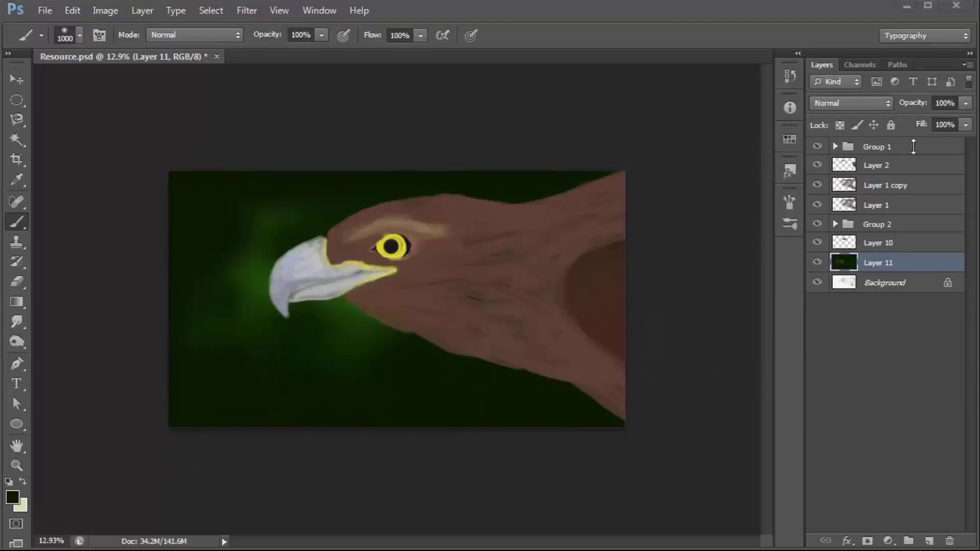
click(891, 166)
- Pick orange and a 300 px bristle brush, then paint an orange stroke below the beak
click(12, 497)
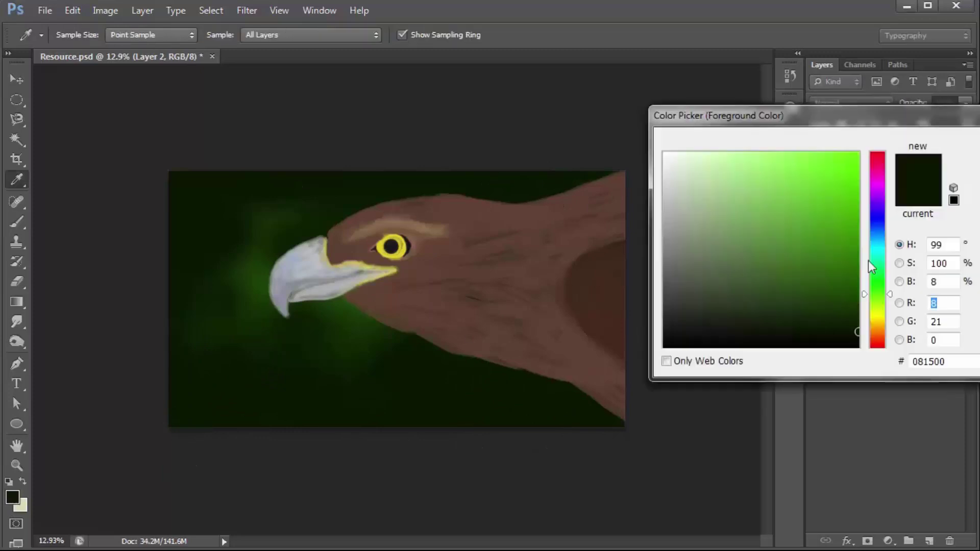
click(776, 198)
drag(776, 198, 804, 185)
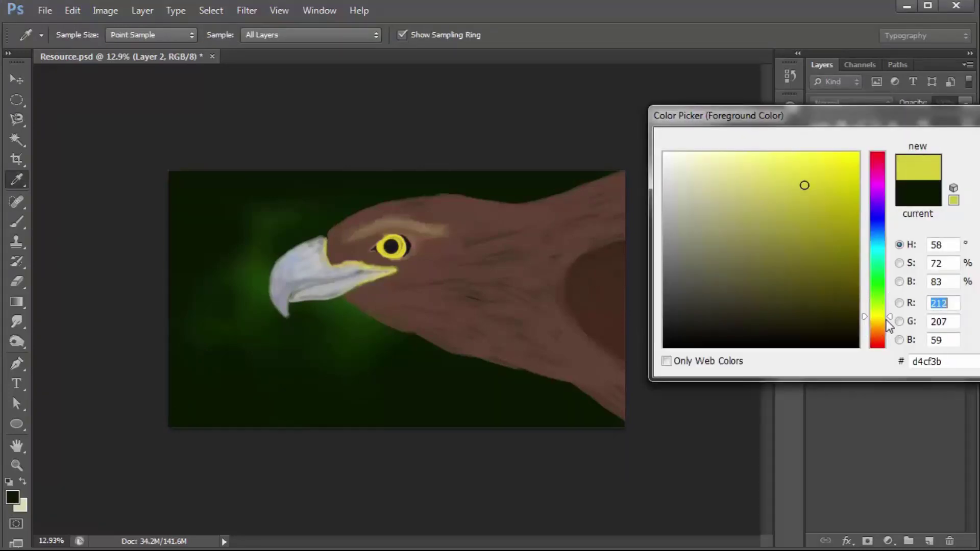
drag(878, 316, 878, 321)
click(860, 172)
key(Return)
key(b)
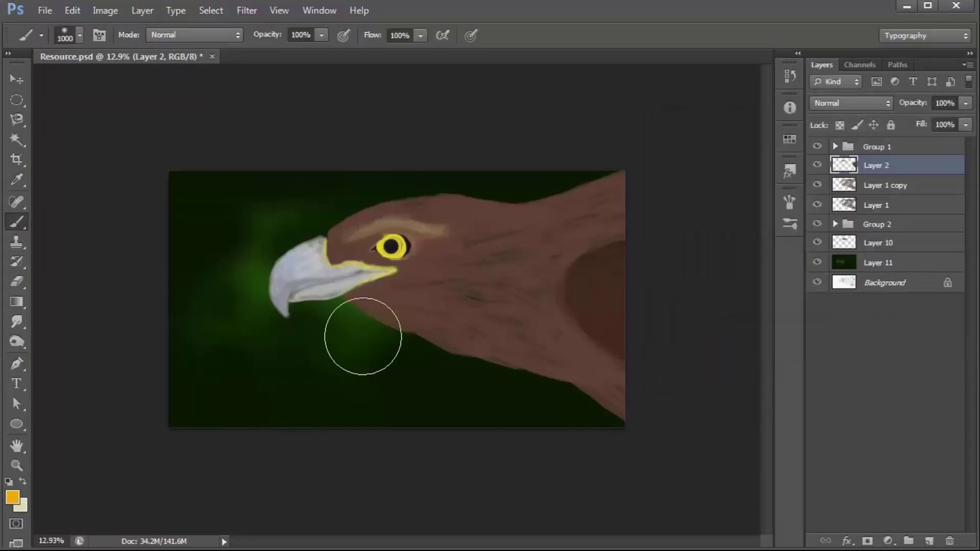
right_click(113, 191)
click(33, 177)
key(Escape)
alt+scroll(376, 237, up, 2)
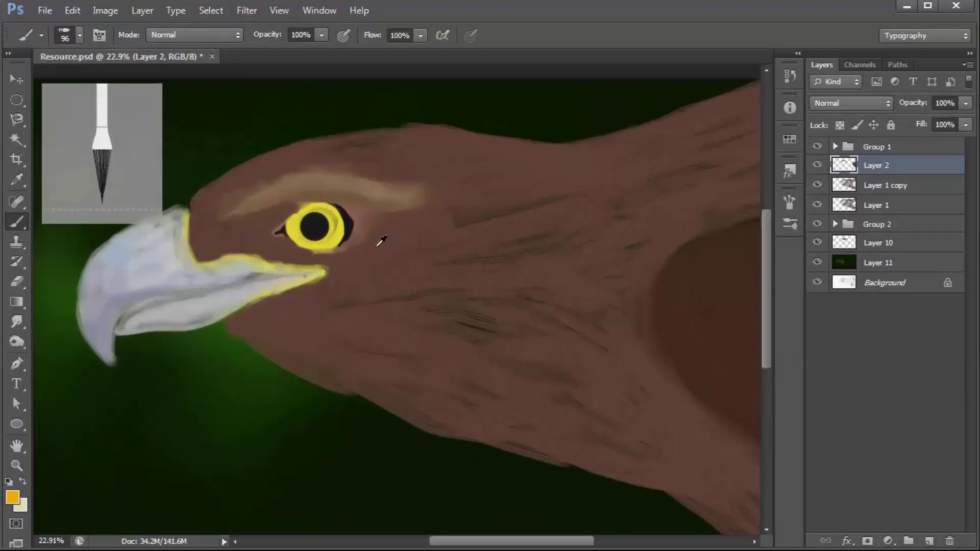
mouse_move(323, 407)
mouse_down()
mouse_move(415, 376)
mouse_move(376, 381)
mouse_move(405, 394)
mouse_move(400, 383)
mouse_move(449, 361)
mouse_up()
- Shade the feather shape with darker gold c68c00 and lighter orange across its top
click(12, 497)
click(856, 172)
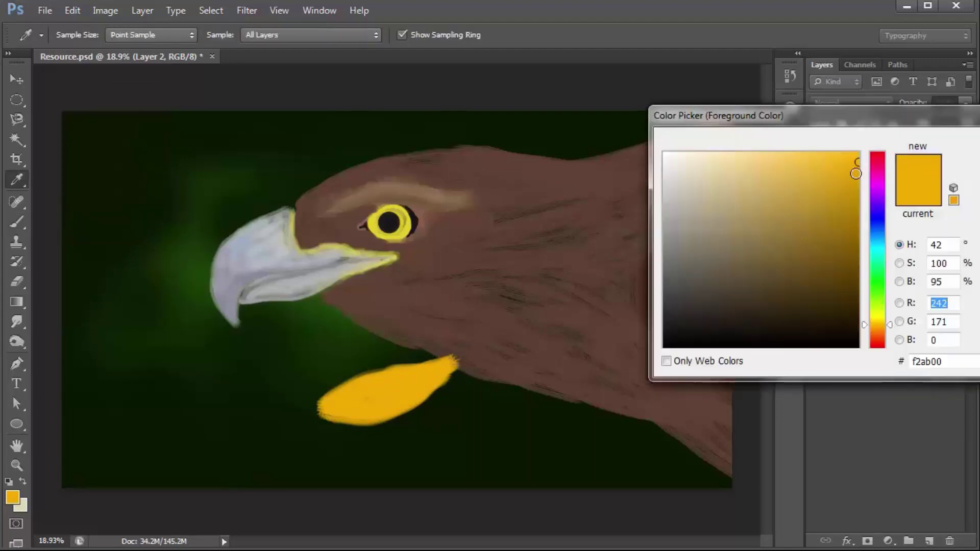
key(Return)
drag(357, 403, 348, 406)
click(13, 498)
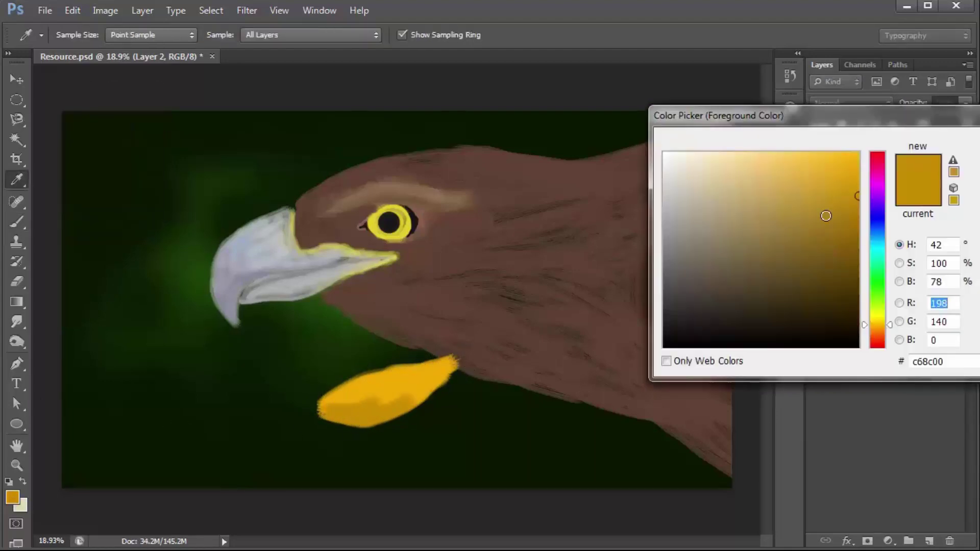
click(785, 157)
key(Return)
mouse_move(448, 354)
mouse_down()
mouse_move(363, 380)
mouse_move(517, 324)
mouse_move(499, 309)
mouse_move(448, 339)
mouse_move(262, 407)
mouse_move(383, 394)
mouse_move(510, 334)
mouse_up()
scroll(403, 378, up, 3)
key(bracketleft)
key(bracketleft)
key(bracketleft)
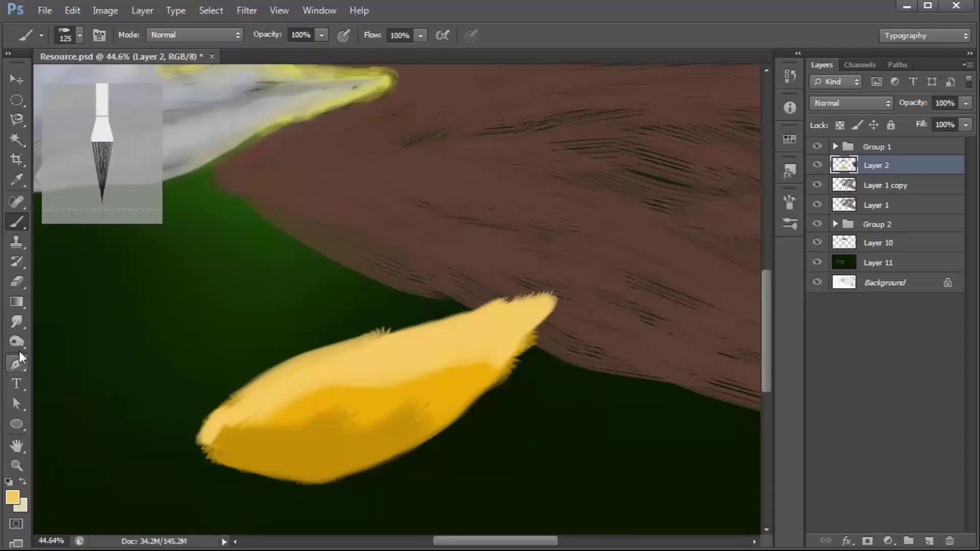
- Add a new layer above Layer 2 and draw a pale yellow shaft along the feather
click(17, 321)
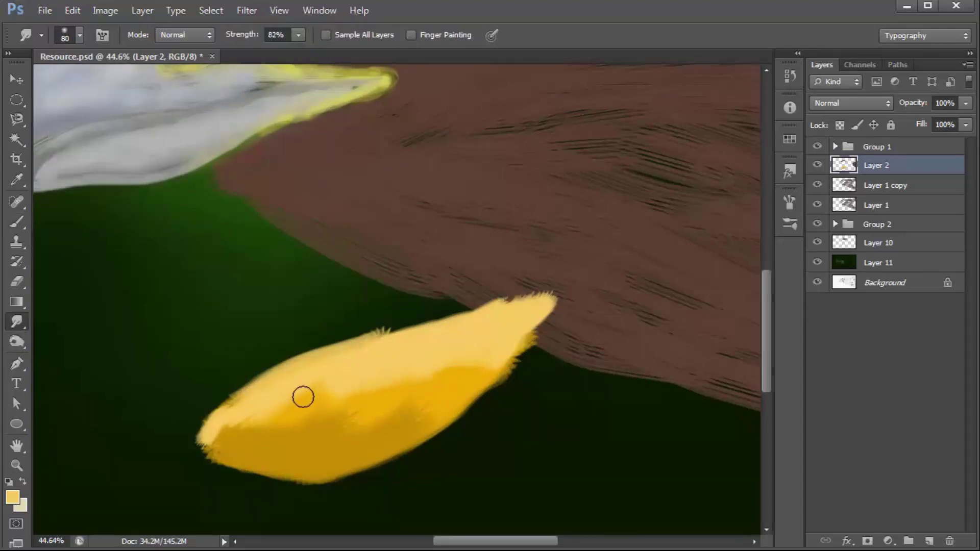
key(ctrl+0)
alt+scroll(498, 366, up, 3)
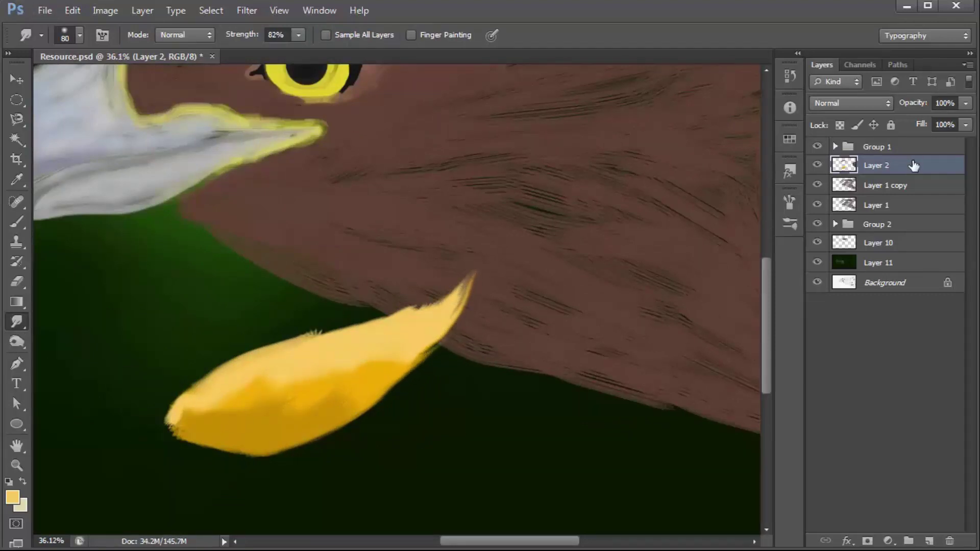
key(ctrl+shift+alt+n)
key(b)
click(12, 497)
click(282, 395)
key(Return)
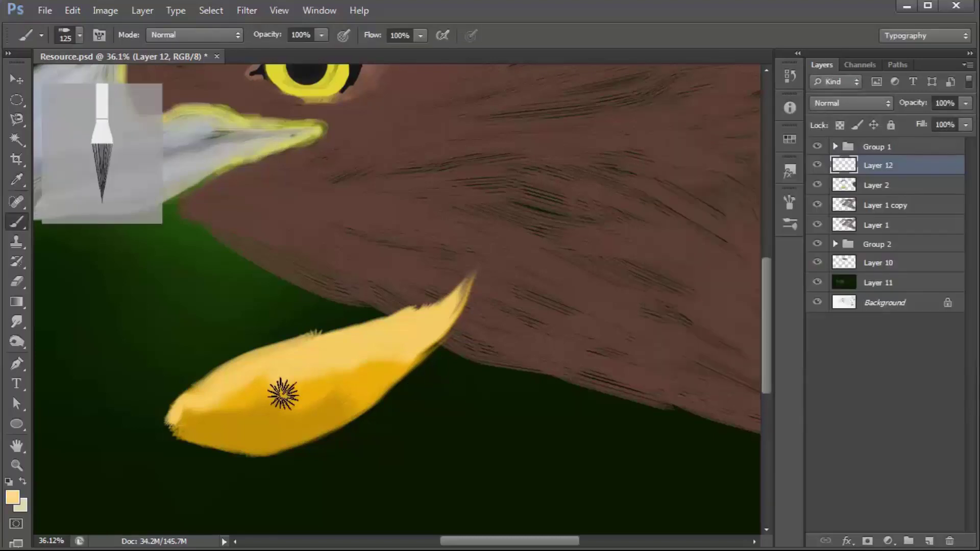
drag(169, 425, 444, 316)
- Duplicate the shaft layer and darken Layer 12 with Hue/Saturation
key(e)
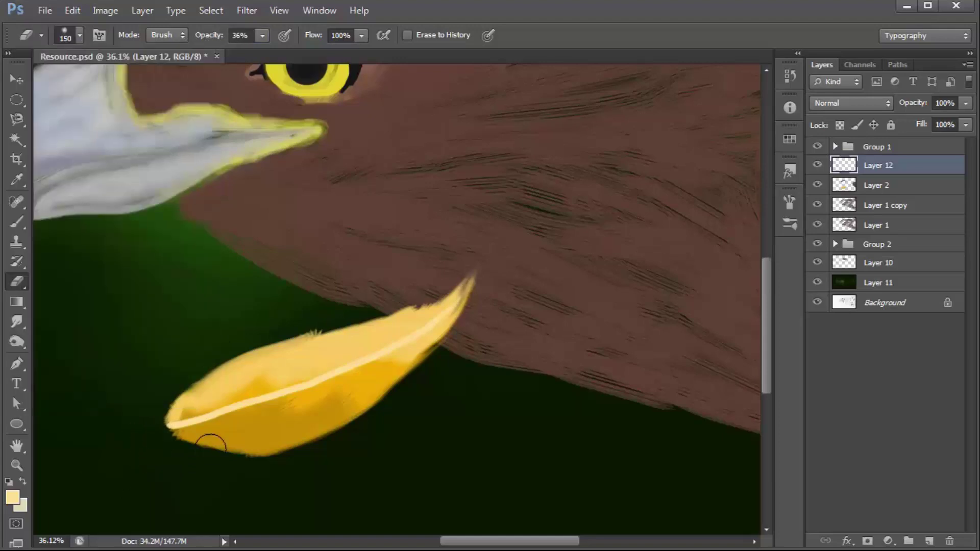
key(v)
key(ctrl+j)
click(934, 186)
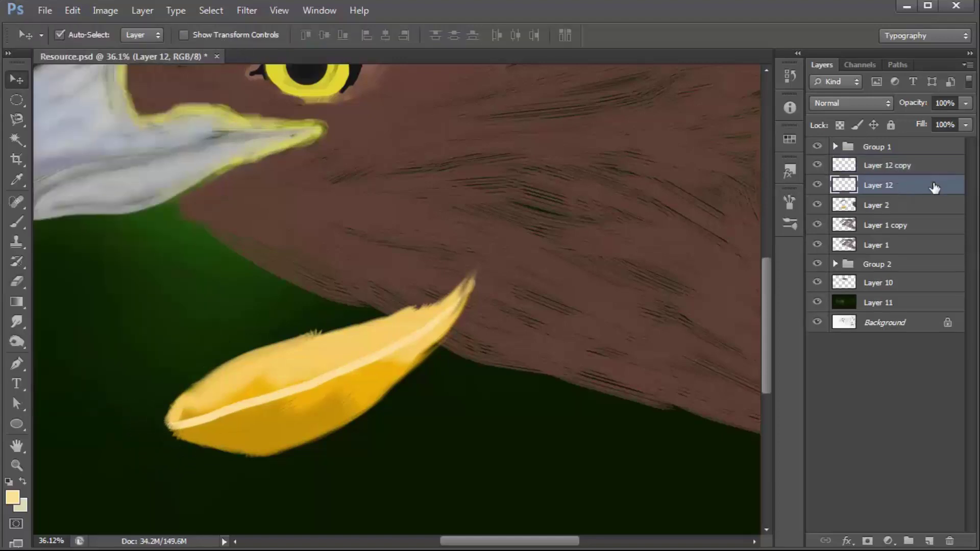
key(ctrl+u)
drag(756, 463, 735, 468)
key(Return)
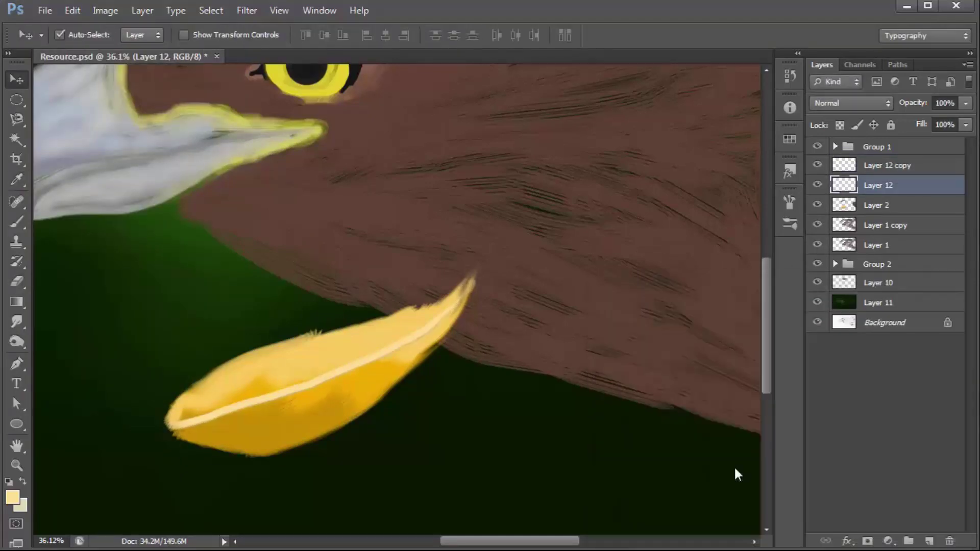
- Delete the spare Layer 12 copy 2 and group Layer 12 copy, Layer 12 and Layer 2 into Group 3
key(ctrl+j)
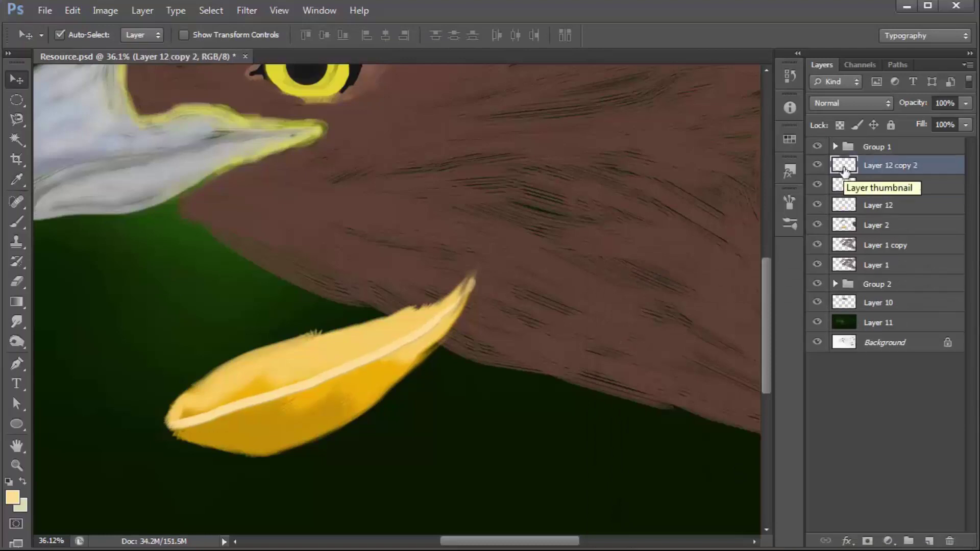
ctrl+click(844, 168)
click(847, 185)
click(817, 165)
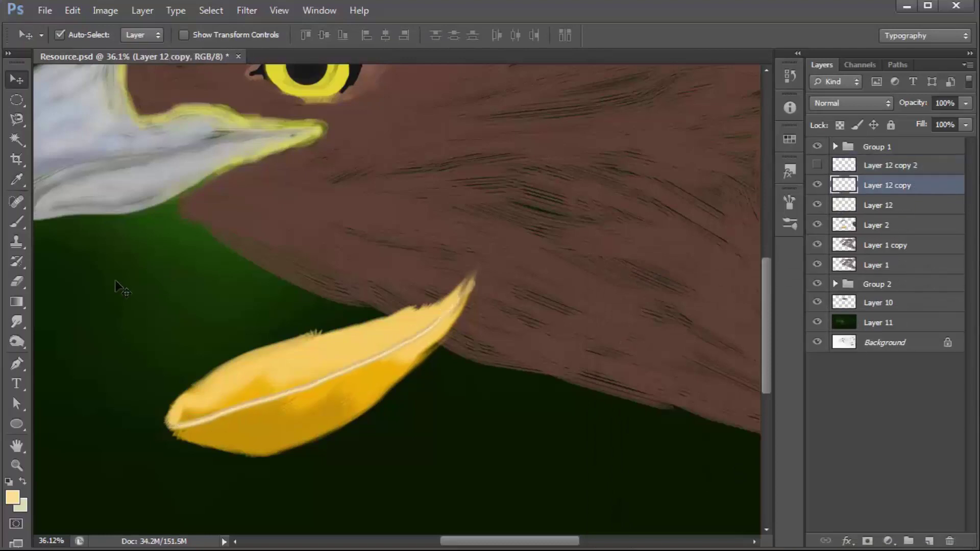
click(874, 170)
key(Delete)
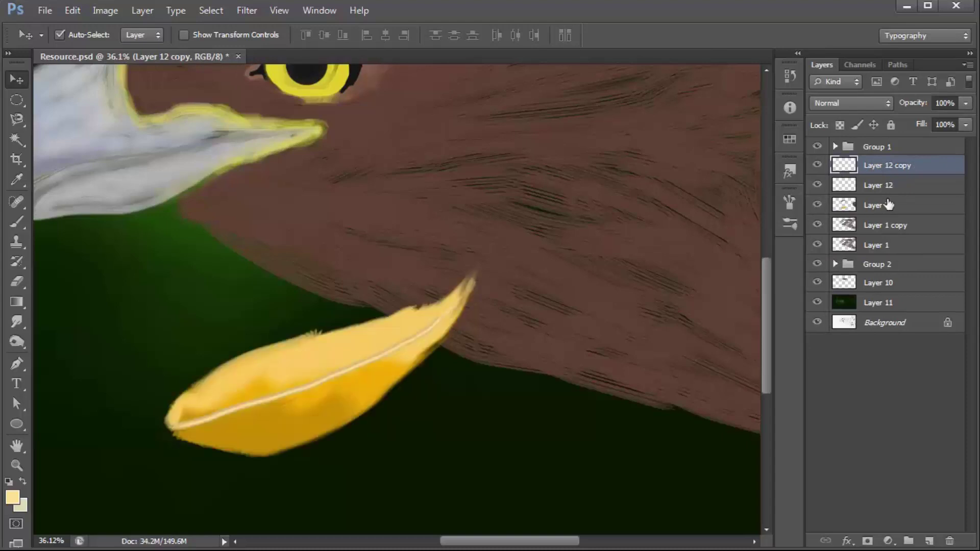
shift+click(889, 205)
key(ctrl+g)
key(ctrl+0)
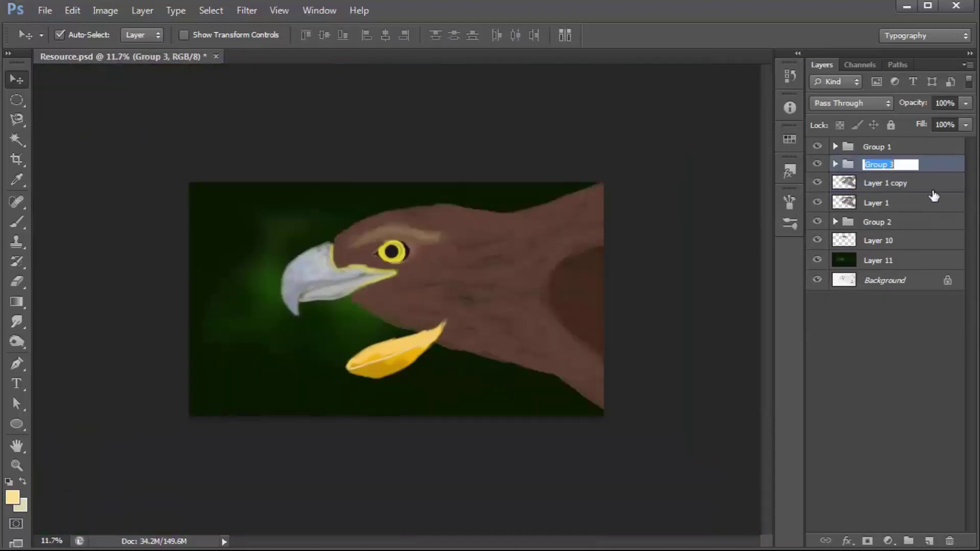
text(Feather)
- Tidy the Feather group: test an oval trim, undo it, and move Layer 2 out
key(ctrl+j)
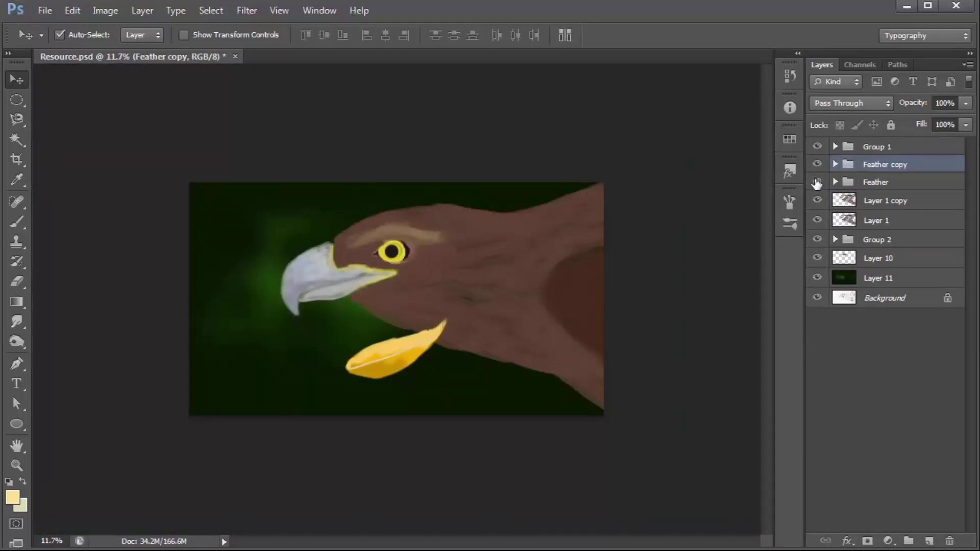
click(835, 165)
key(Delete)
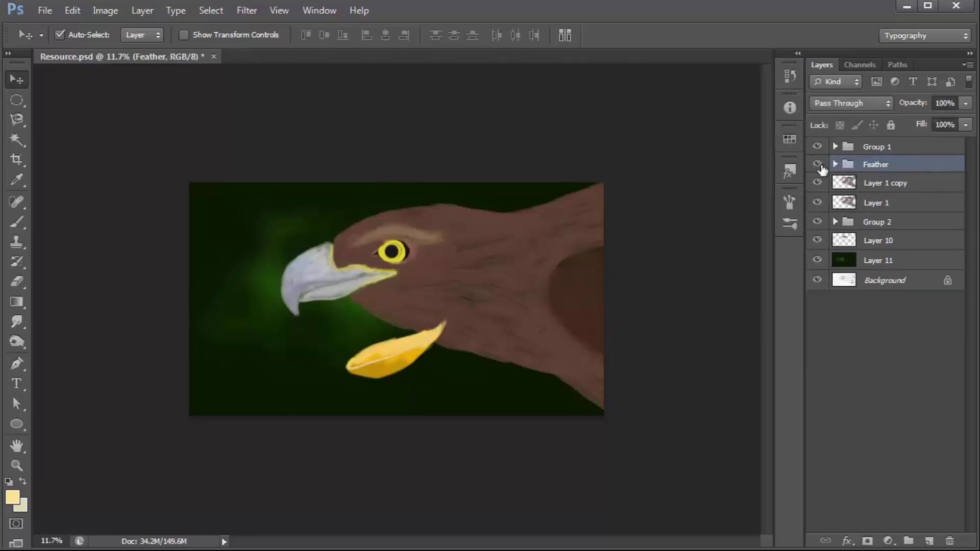
key(ctrl+plus)
click(20, 101)
click(835, 164)
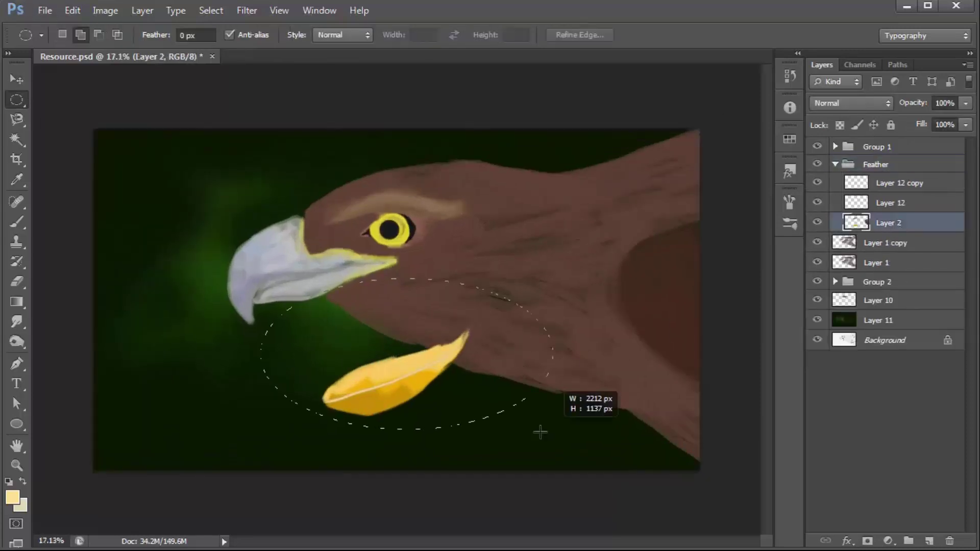
drag(540, 432, 527, 436)
key(Delete)
key(ctrl+d)
key(ctrl+z)
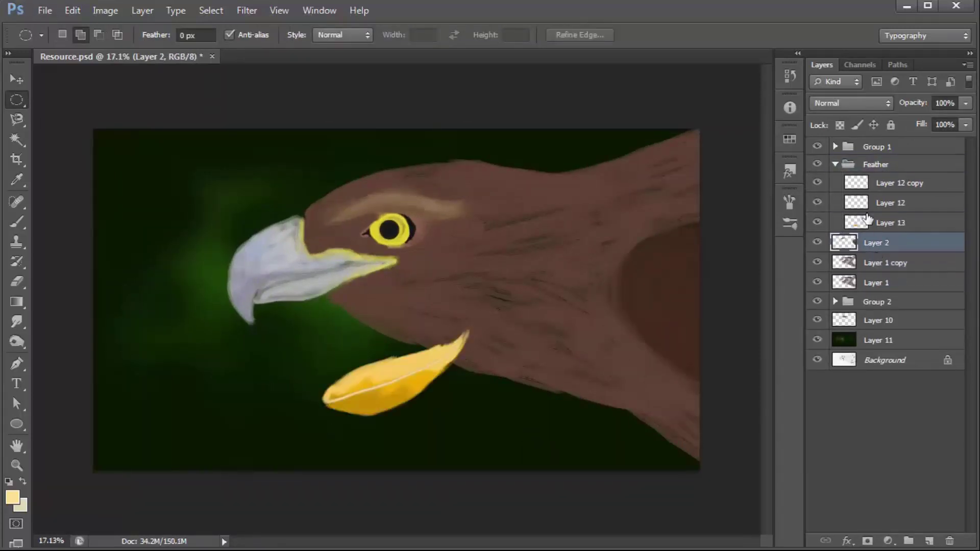
drag(888, 223, 867, 245)
- Duplicate the Feather group, hide the original, and scale the copy onto the eagle's neck
key(ctrl+j)
click(817, 182)
key(v)
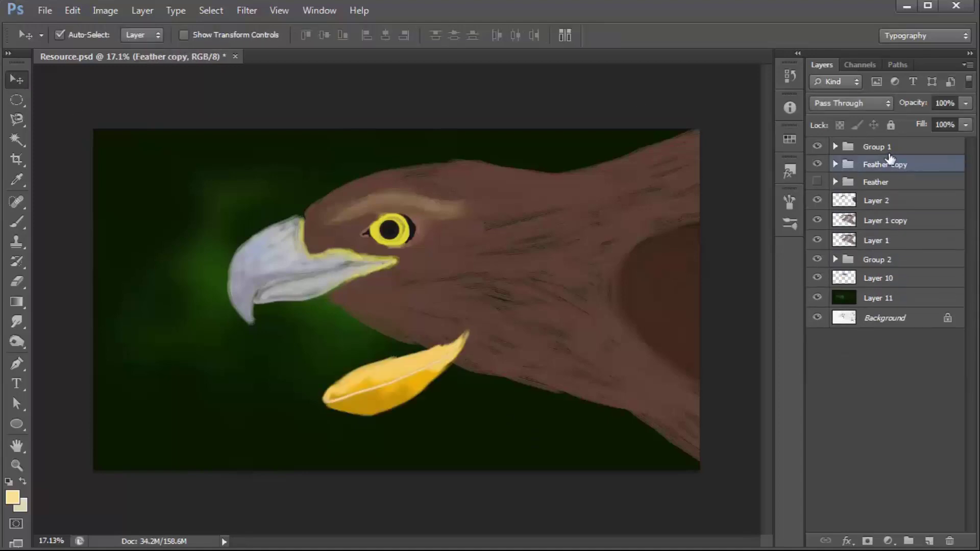
key(ctrl+t)
drag(449, 365, 613, 268)
drag(657, 317, 619, 274)
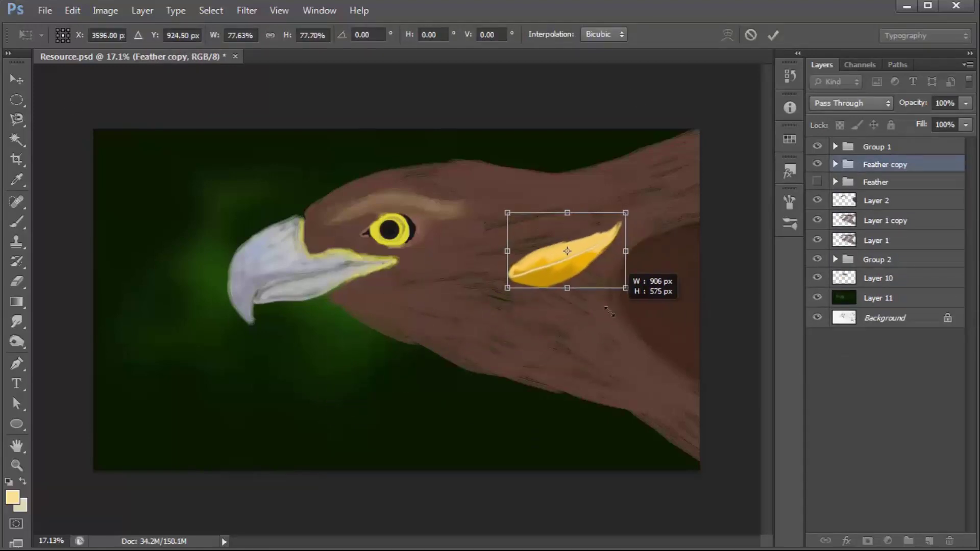
mouse_move(601, 235)
mouse_down()
mouse_move(617, 238)
mouse_move(622, 225)
mouse_up()
key(Return)
- Merge the Feather copy group and duplicate it into rotated feathers down the neck
right_click(908, 165)
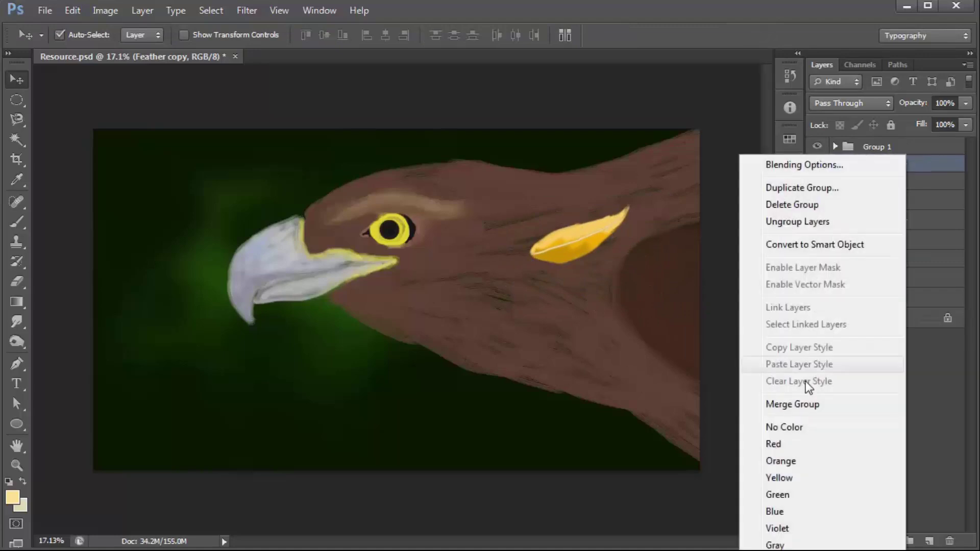
click(760, 404)
mouse_move(579, 247)
mouse_down()
mouse_move(561, 261)
mouse_move(593, 298)
mouse_move(537, 321)
mouse_move(573, 336)
mouse_move(507, 341)
mouse_up()
key(ctrl+t)
key(Return)
key(ctrl+t)
key(Return)
key(ctrl+t)
key(Return)
key(ctrl+t)
drag(633, 332, 631, 341)
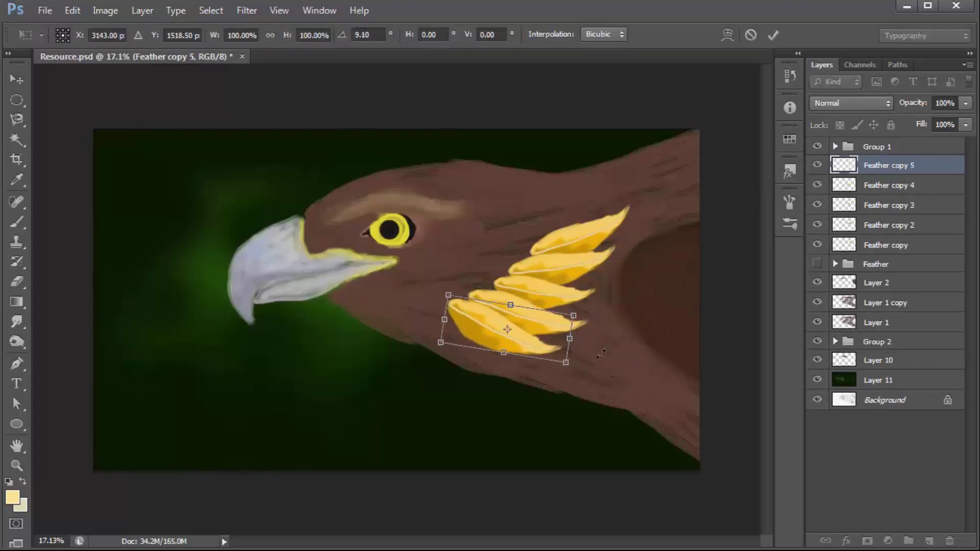
key(Return)
- Set the Dodge tool's exposure and pick Feather copy 2 through 4 on the canvas
click(888, 245)
key(o)
click(250, 37)
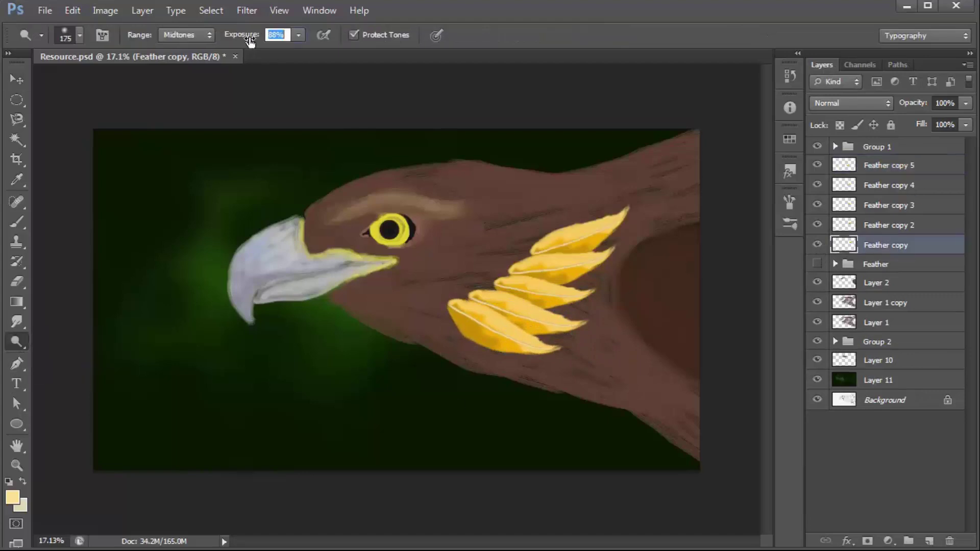
ctrl+click(593, 264)
ctrl+click(570, 298)
ctrl+click(555, 322)
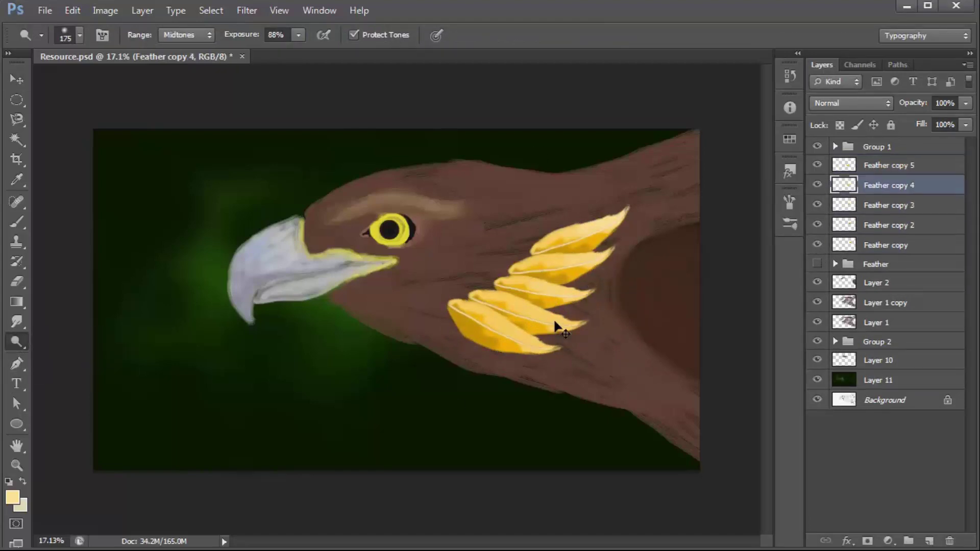
ctrl+click(532, 352)
- Add Feather copy 6 below Feather copy, scaled and rotated into place
key(v)
drag(562, 252, 587, 235)
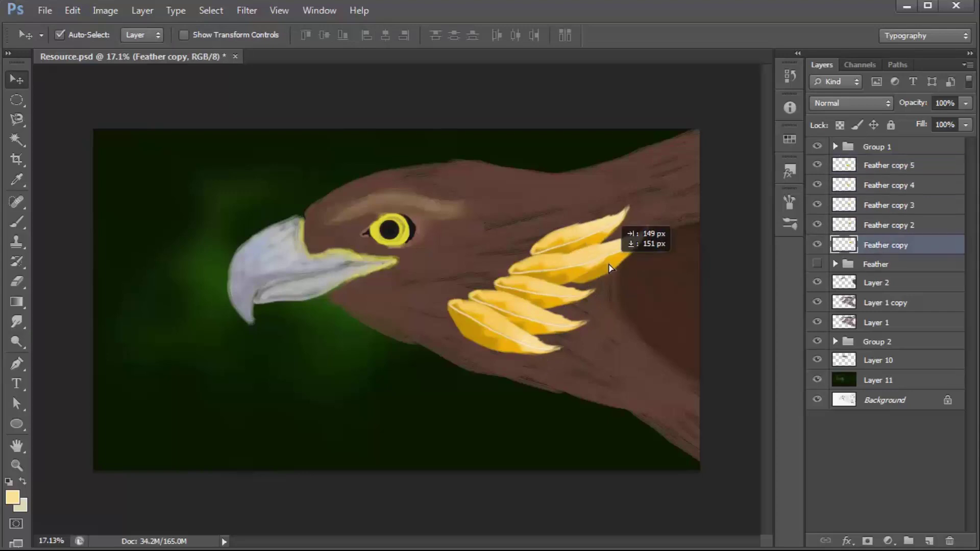
mouse_move(888, 246)
mouse_down()
mouse_move(897, 257)
mouse_move(888, 267)
mouse_up()
key(ctrl+t)
drag(634, 262, 664, 275)
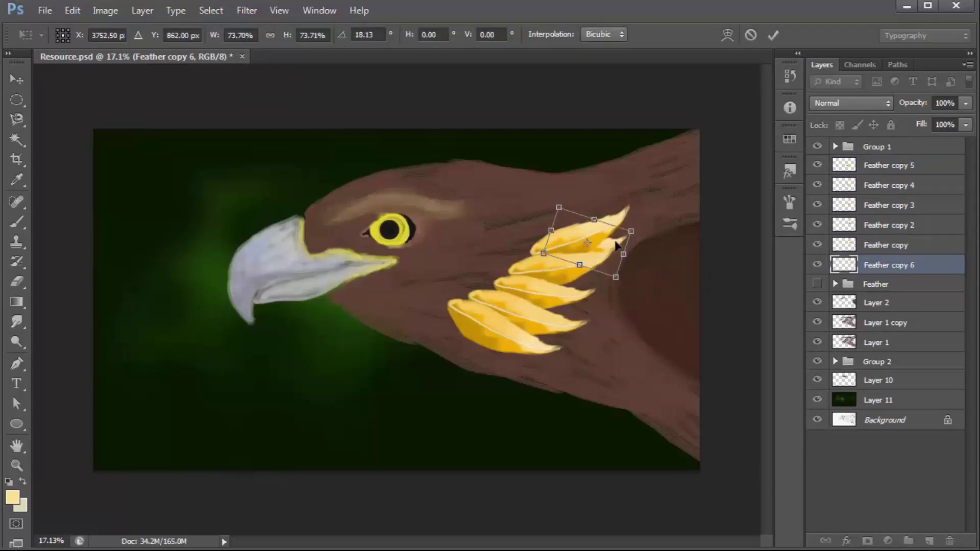
key(Return)
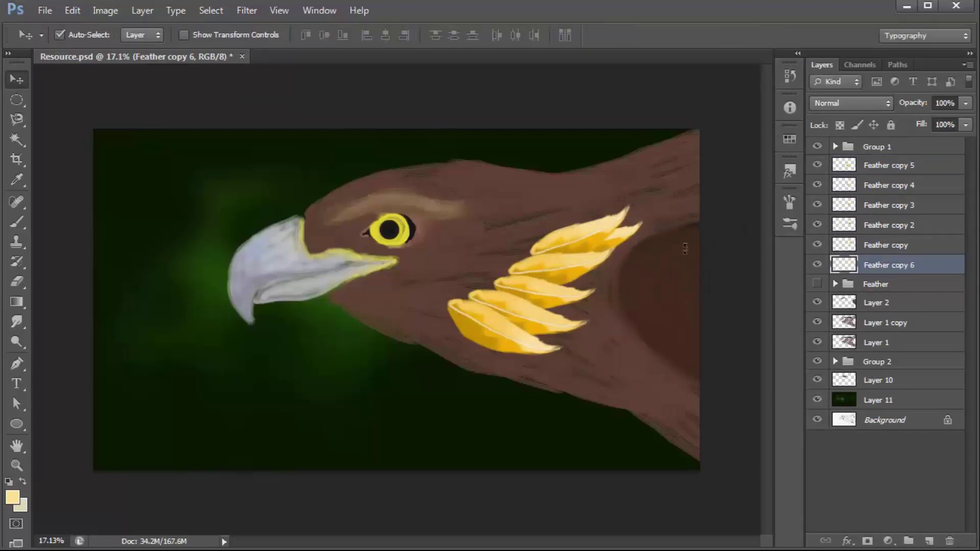
- Adjust the feather with Hue/Saturation: Hue -4, Saturation -13, Lightness -7
key(ctrl+u)
drag(748, 465, 739, 466)
drag(748, 425, 747, 425)
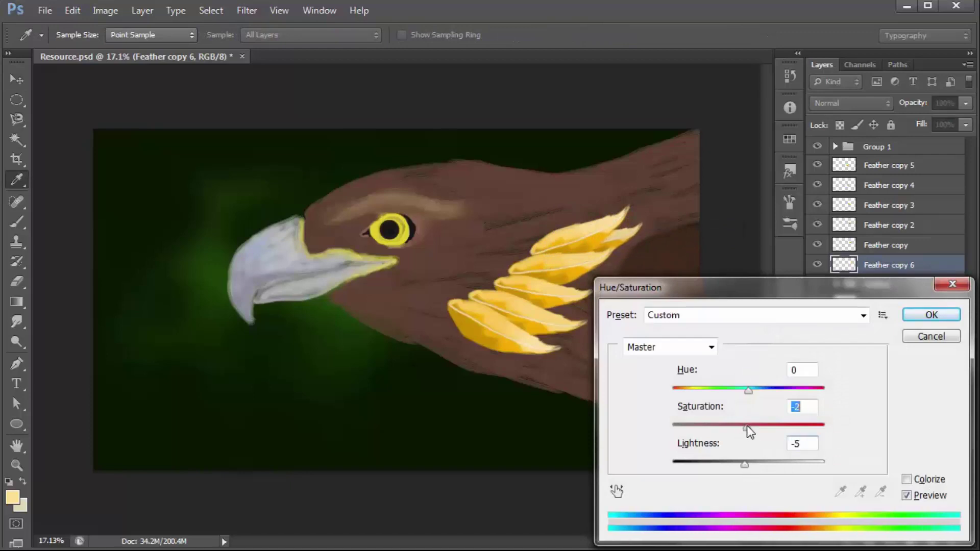
drag(743, 391, 744, 391)
drag(747, 427, 739, 427)
drag(745, 464, 744, 463)
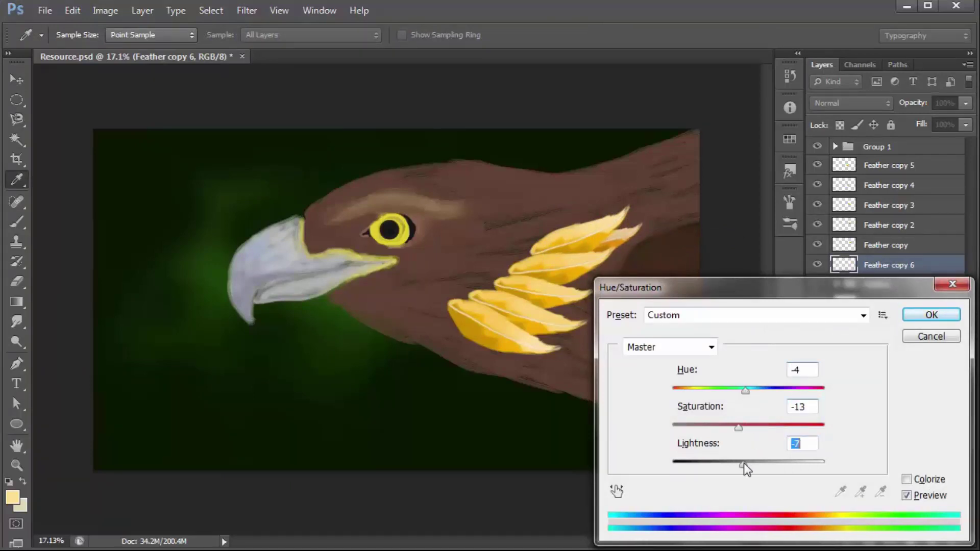
key(Return)
- Duplicate the feather downward into more copies, transforming each into place
mouse_move(619, 240)
mouse_down()
mouse_move(619, 298)
mouse_move(599, 311)
mouse_move(599, 337)
mouse_move(582, 347)
mouse_up()
key(ctrl+t)
key(Return)
key(ctrl+t)
key(Return)
click(526, 335)
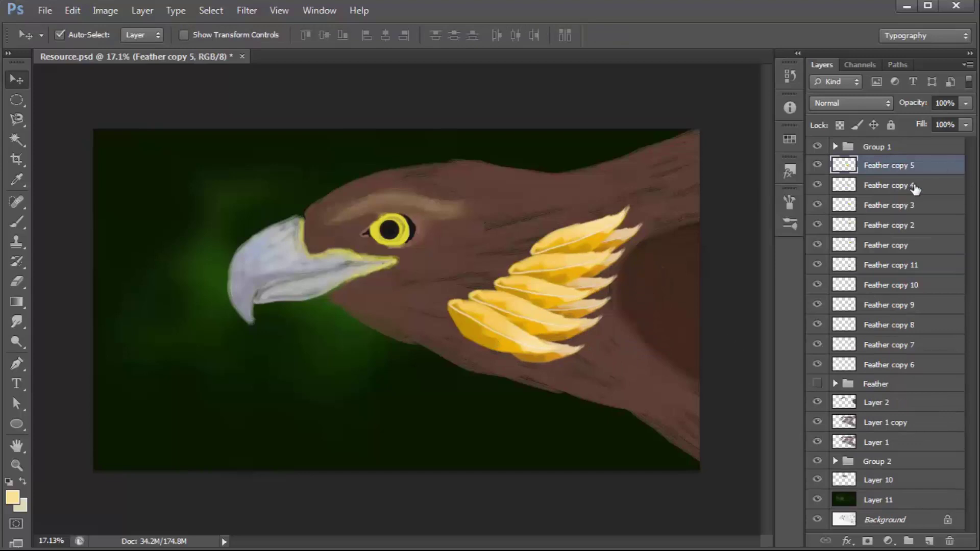
- Give Feather copy 5 a drop shadow with size 40, opacity 69, distance 24
double_click(939, 164)
click(638, 340)
mouse_move(786, 82)
mouse_down()
mouse_move(364, 115)
mouse_move(142, 116)
mouse_up()
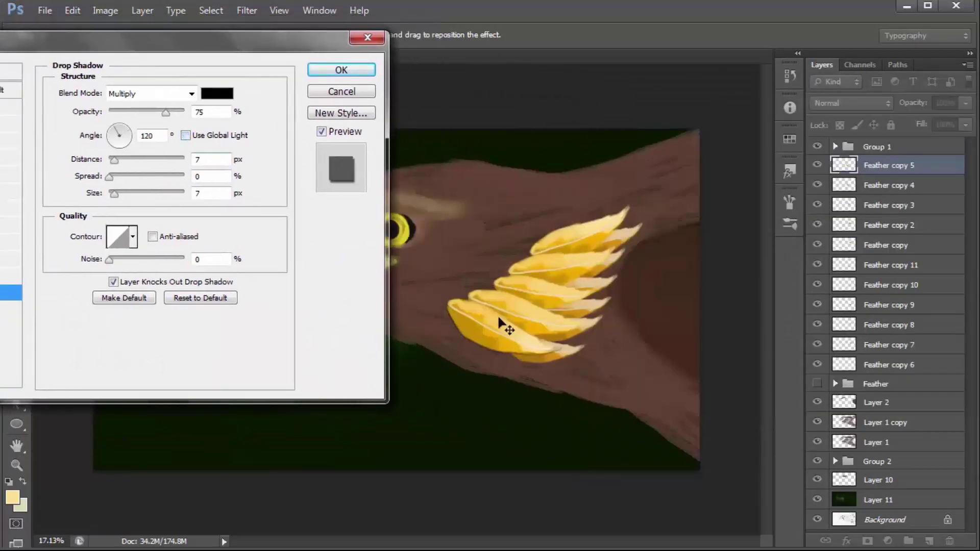
drag(120, 194, 124, 194)
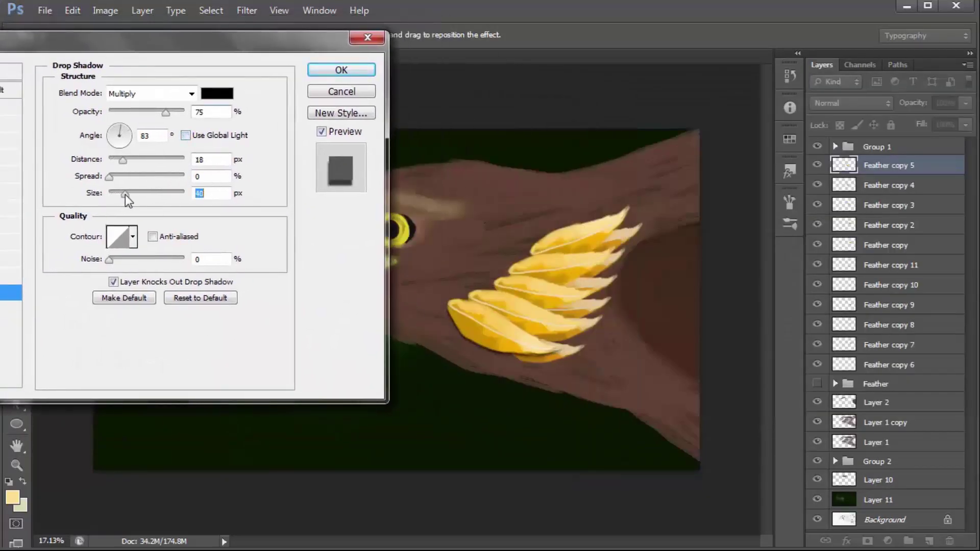
click(161, 112)
click(126, 160)
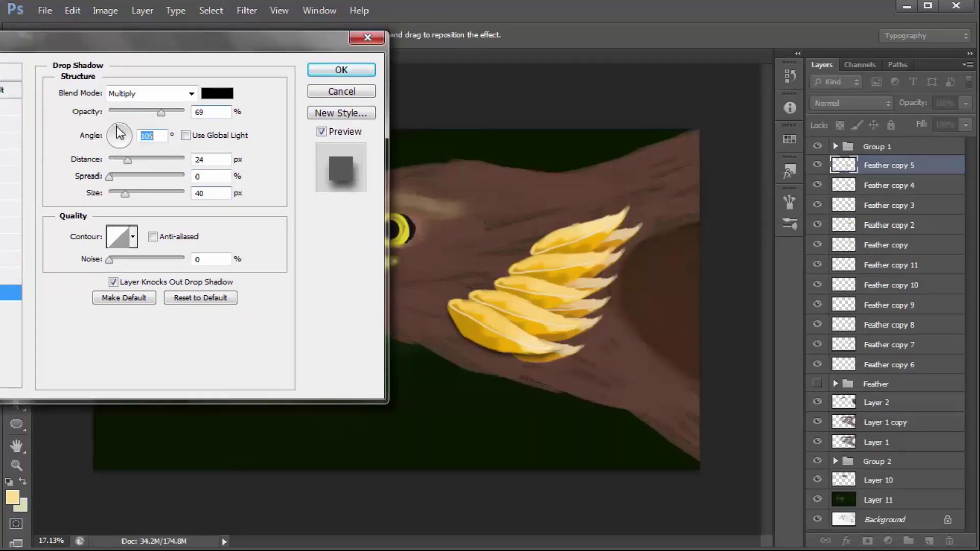
click(341, 70)
- Copy Feather copy 5's drop shadow style onto Feather copy 4 through Feather copy 6
right_click(827, 165)
key(Escape)
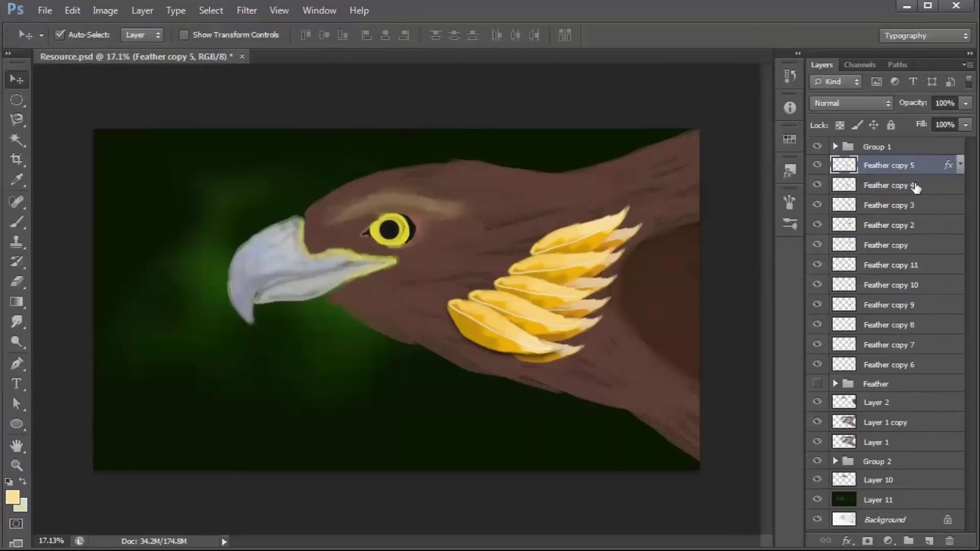
click(914, 185)
shift+click(925, 365)
right_click(925, 365)
click(813, 293)
scroll(461, 352, down, 2)
scroll(461, 352, up, 3)
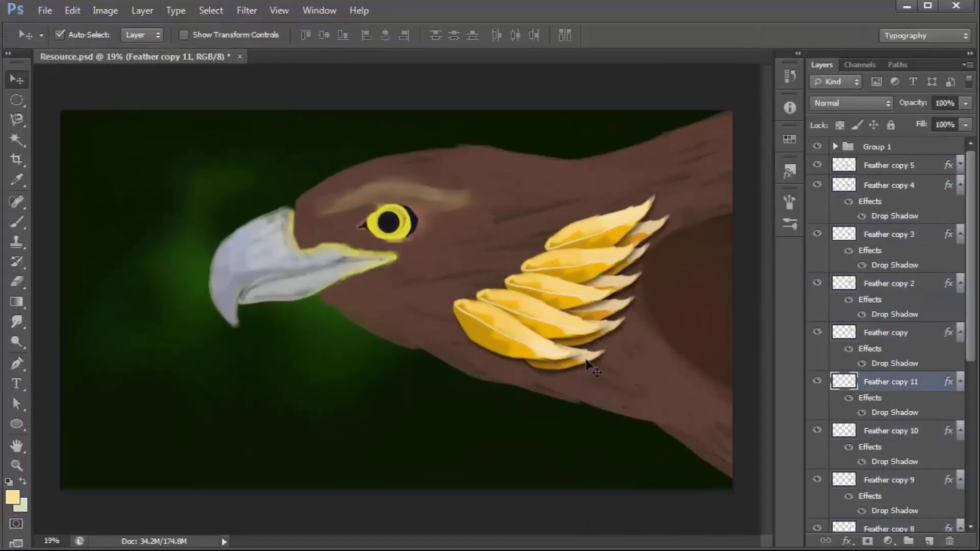
- Reposition Feather copy 5 and add a duplicated top feather up and to the right
mouse_move(483, 342)
mouse_down()
mouse_move(462, 352)
mouse_move(467, 346)
mouse_up()
scroll(623, 219, down, 1)
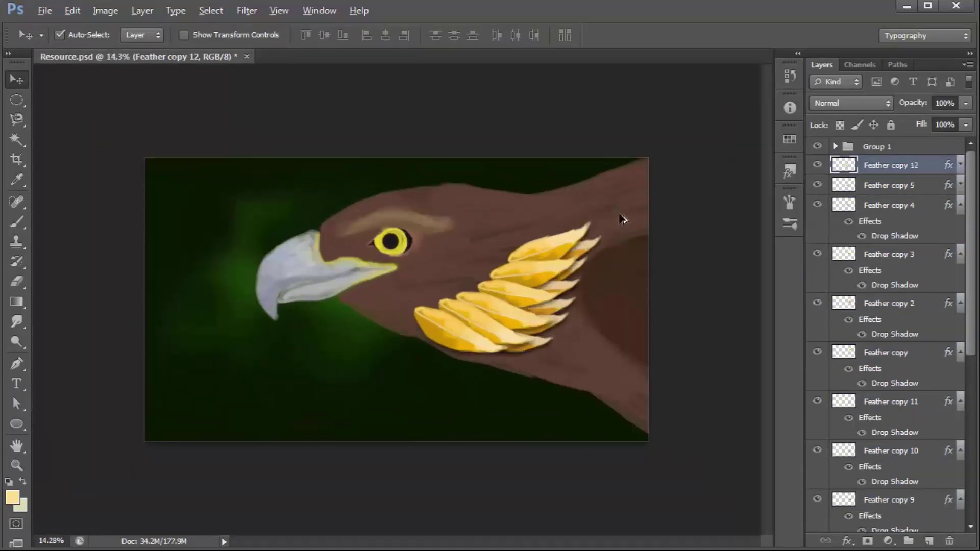
scroll(623, 218, up, 1)
drag(614, 214, 623, 185)
drag(867, 353, 888, 439)
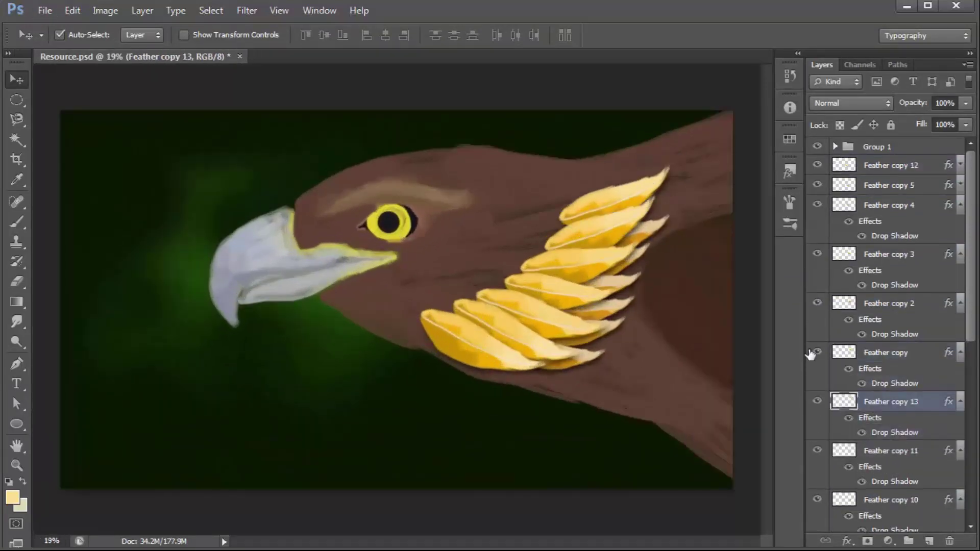
key(ctrl+t)
key(Return)
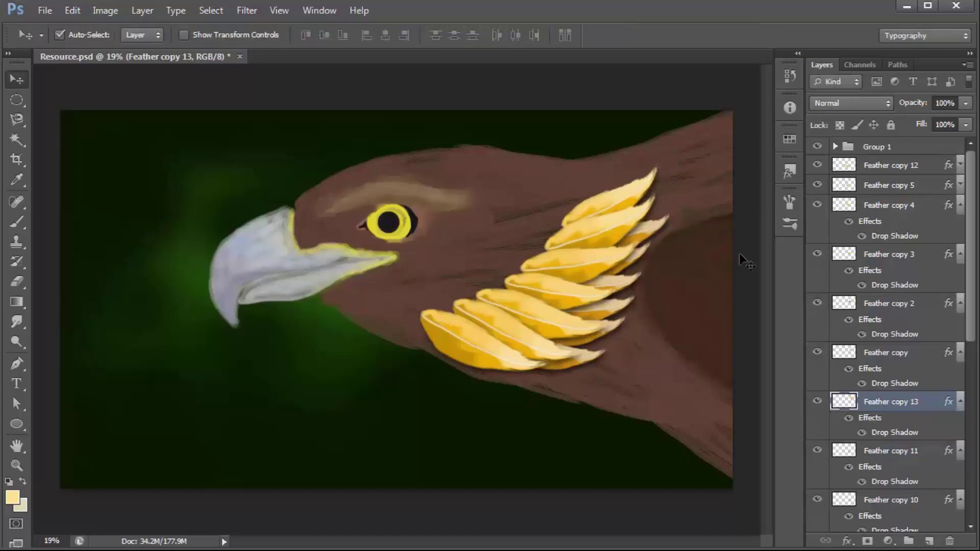
scroll(637, 330, down, 2)
scroll(603, 364, up, 3)
- Add feather copies near the bottom and shift Feather copy 15's hue to orange
click(603, 364)
drag(607, 370, 639, 381)
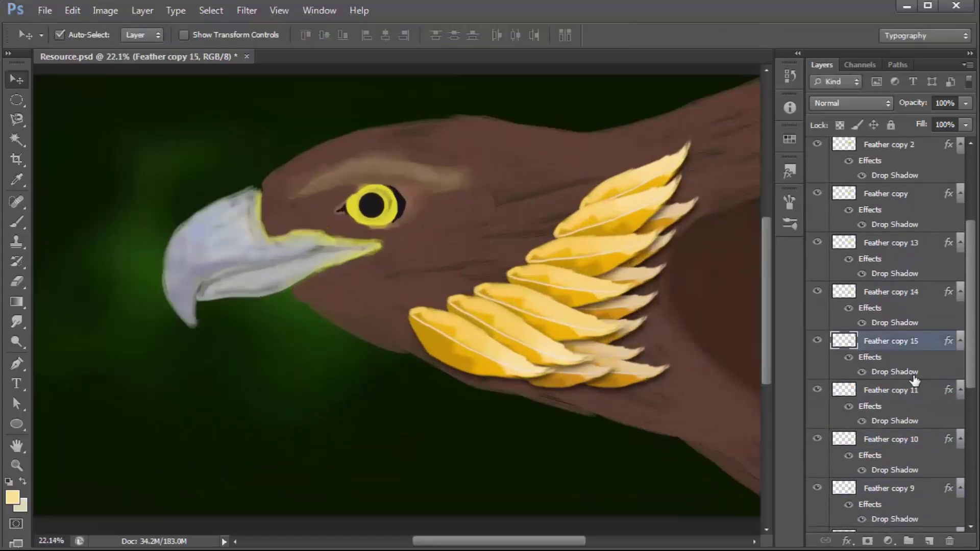
drag(915, 420, 903, 396)
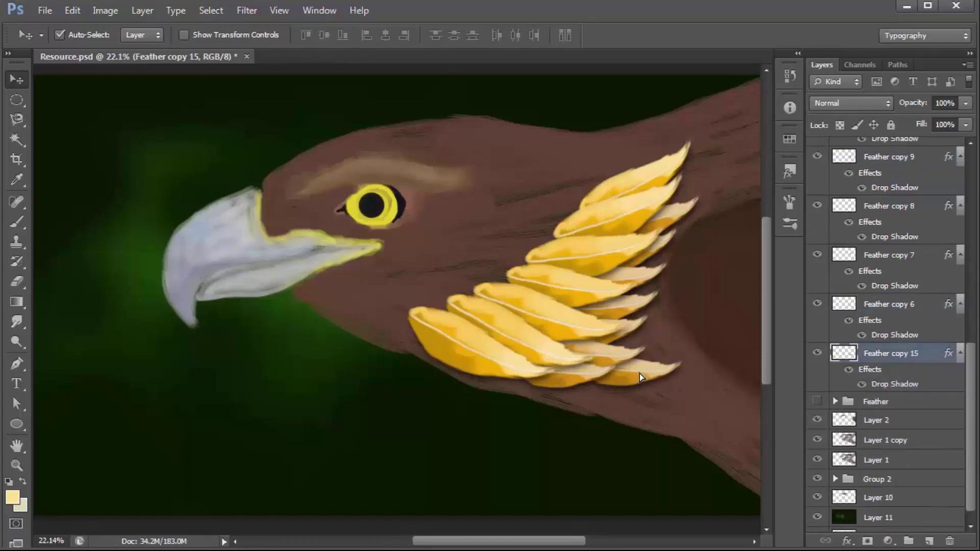
key(ctrl+u)
drag(450, 146, 306, 110)
drag(250, 210, 244, 210)
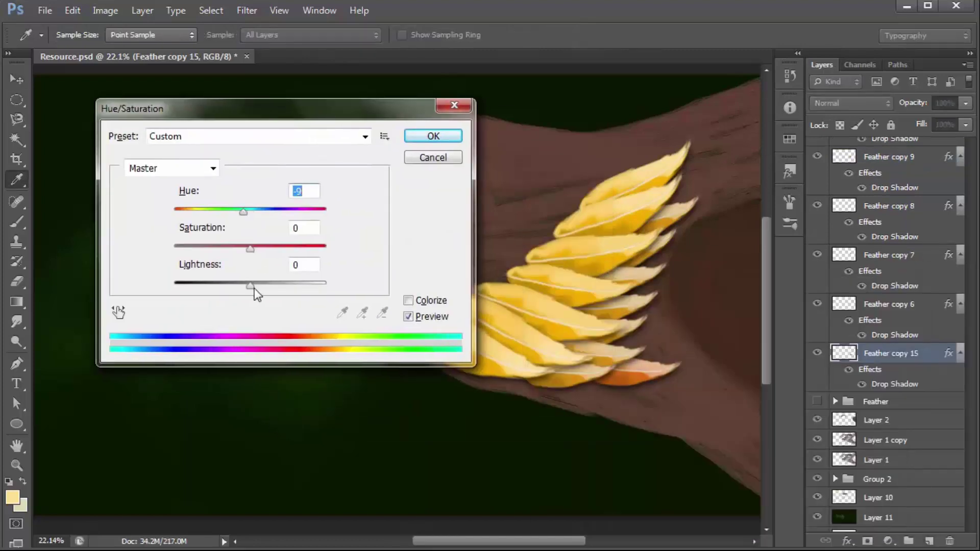
key(Return)
- Add smaller resized feather copies up to Feather copy 22, then zoom out to review
mouse_move(644, 369)
mouse_down()
mouse_move(658, 340)
mouse_move(679, 360)
mouse_move(665, 345)
mouse_move(660, 299)
mouse_move(680, 238)
mouse_move(712, 214)
mouse_move(690, 240)
mouse_up()
key(ctrl+t)
key(Return)
key(ctrl+t)
key(Return)
click(680, 236)
key(ctrl+minus)
scroll(576, 353, up, 2)
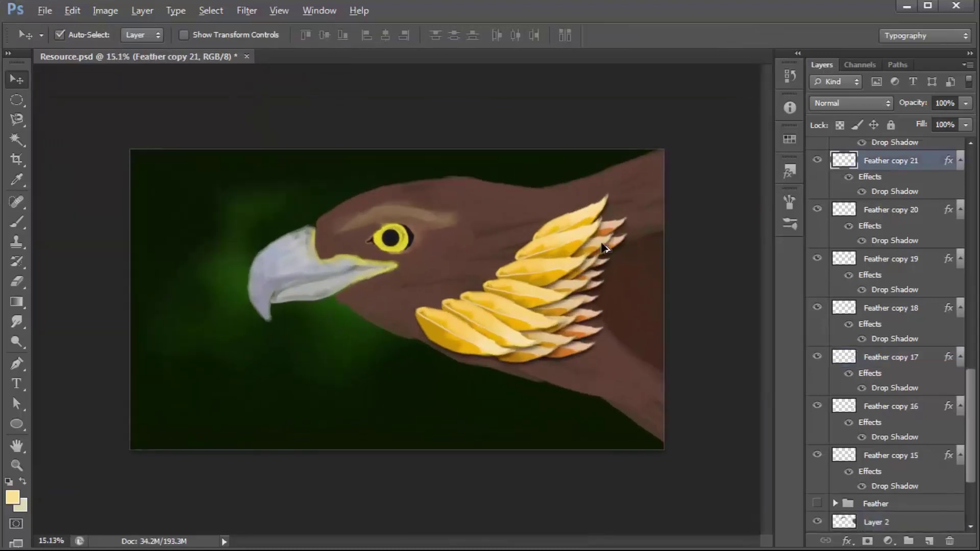
scroll(612, 215, up, 2)
scroll(613, 215, down, 3)
scroll(561, 306, up, 4)
click(483, 369)
- Recolour the feather to a muted pinkish-brown by lowering saturation and shifting hue toward orange
key(ctrl+u)
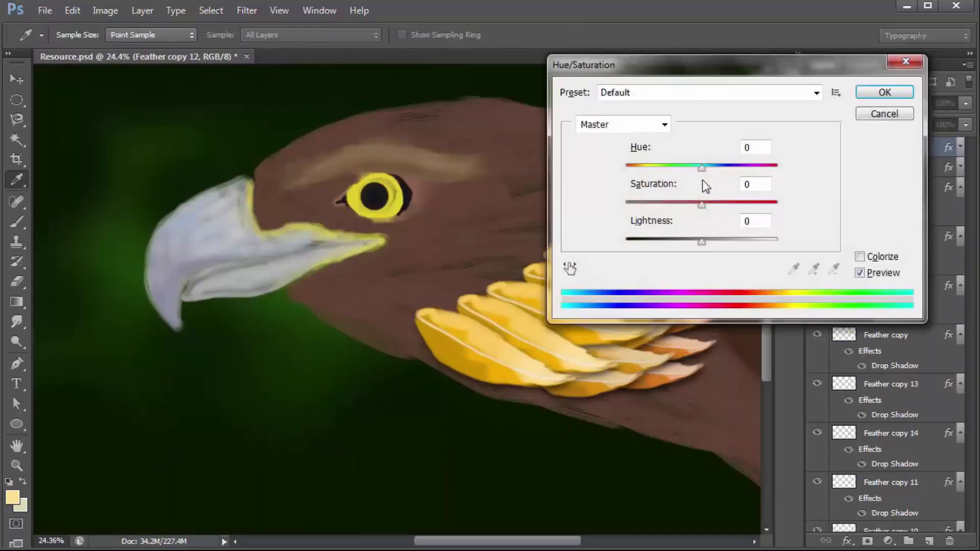
drag(701, 202, 683, 204)
drag(701, 167, 692, 169)
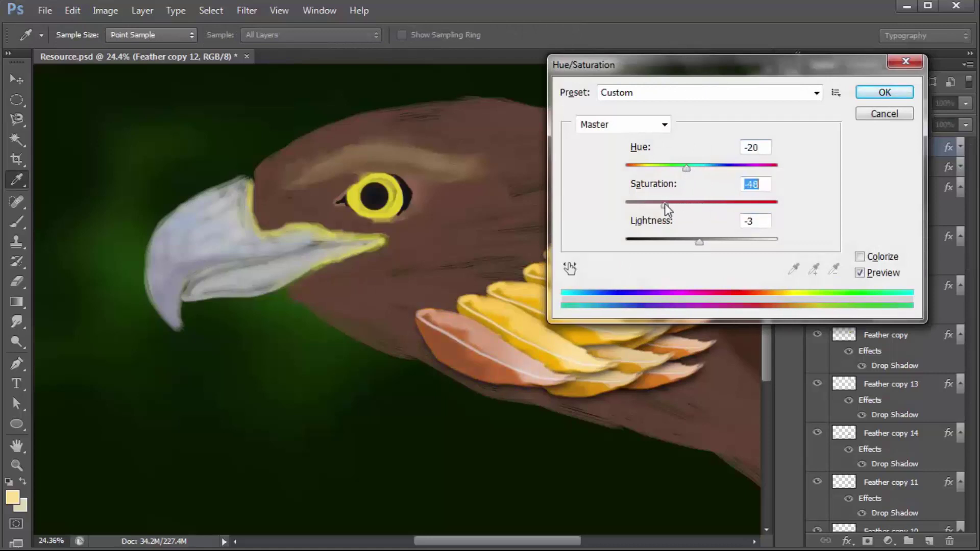
key(Return)
- Duplicate the pinkish feather, shrink the copy to about 84%, and place it lower on the neck
key(v)
drag(494, 359, 482, 365)
key(ctrl+t)
mouse_move(546, 377)
mouse_down()
mouse_move(498, 370)
mouse_move(551, 387)
mouse_up()
key(Return)
drag(468, 364, 526, 389)
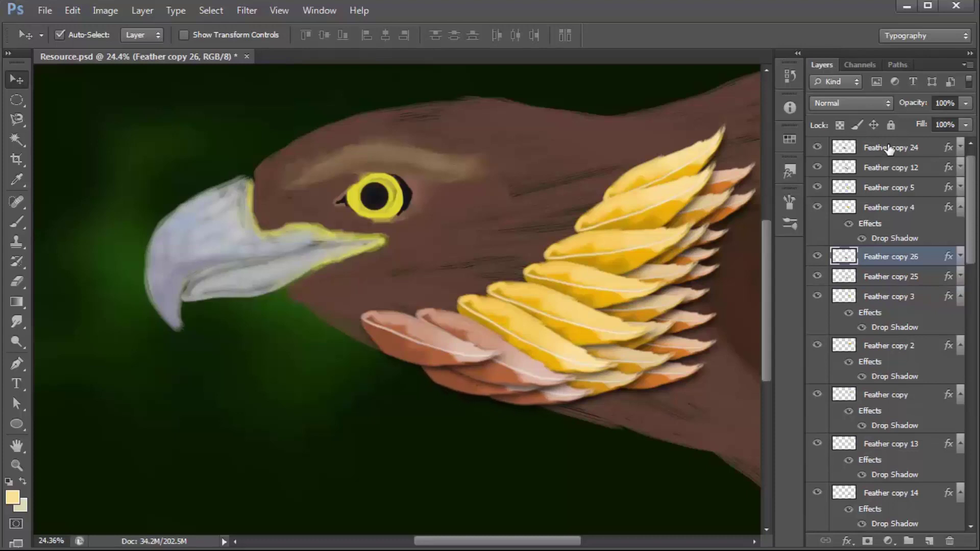
- Add another pinkish feather copy and resize it alongside the others
key(ctrl+j)
key(ctrl+t)
mouse_move(559, 398)
mouse_down()
mouse_move(569, 375)
mouse_move(449, 373)
mouse_move(384, 339)
mouse_up()
key(Return)
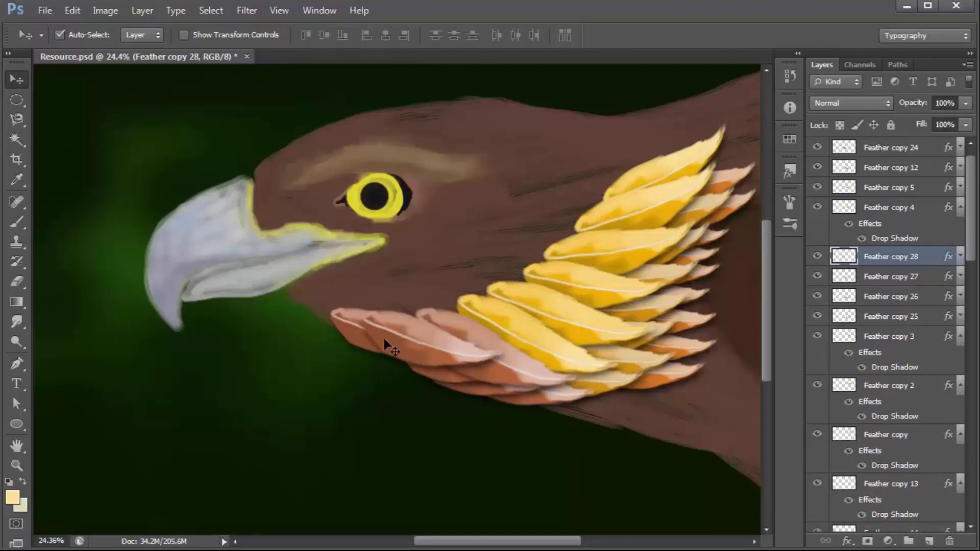
- Place a fourth feather copy at the lower right, behind the others, and reshape it
drag(556, 397, 586, 418)
key(ctrl+bracketleft)
key(ctrl+bracketleft)
key(ctrl+bracketleft)
key(ctrl+bracketleft)
key(ctrl+bracketleft)
key(ctrl+bracketleft)
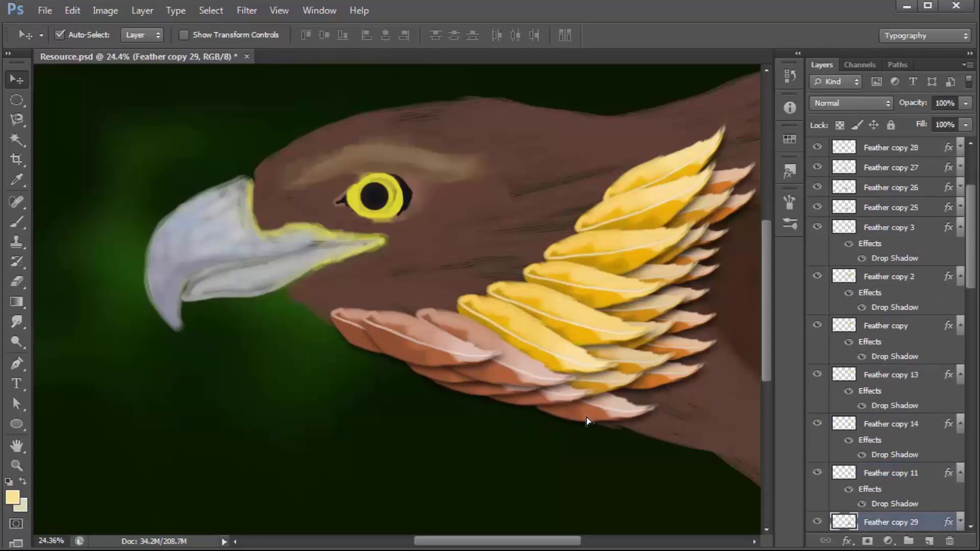
key(ctrl+t)
scroll(576, 388, right, 5)
drag(386, 388, 551, 429)
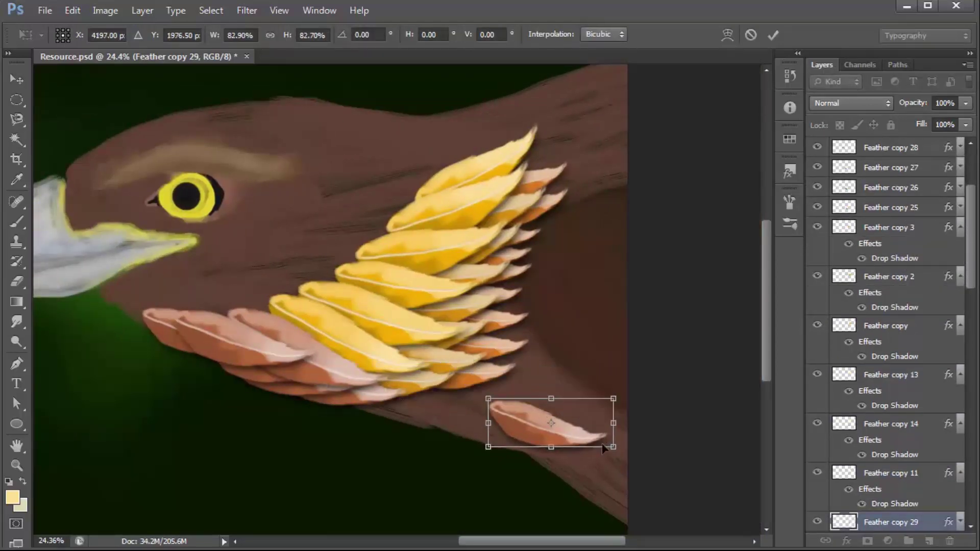
mouse_move(613, 459)
mouse_down()
mouse_move(566, 448)
mouse_move(523, 393)
mouse_up()
key(Return)
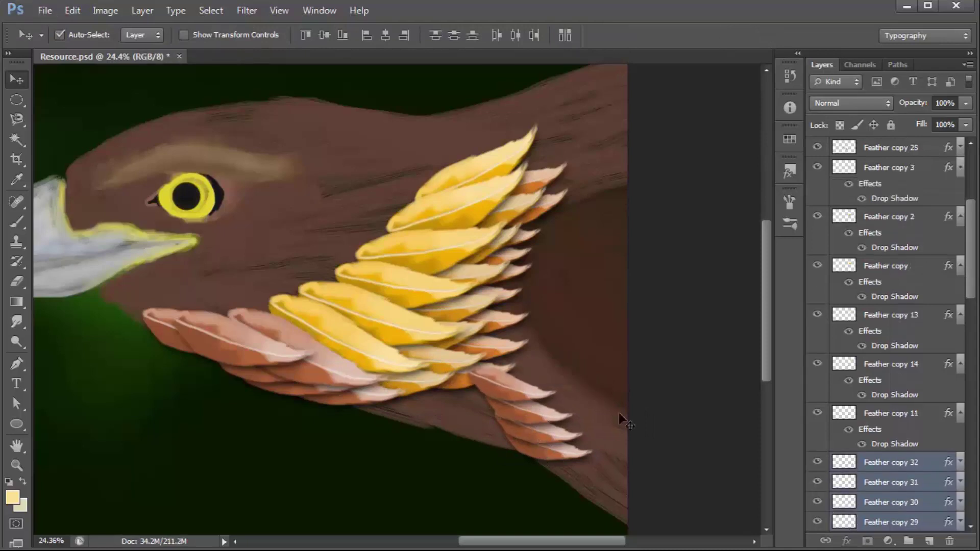
- Group the four new feathers, move the group lower in the stack, and shift it down-right
key(ctrl+g)
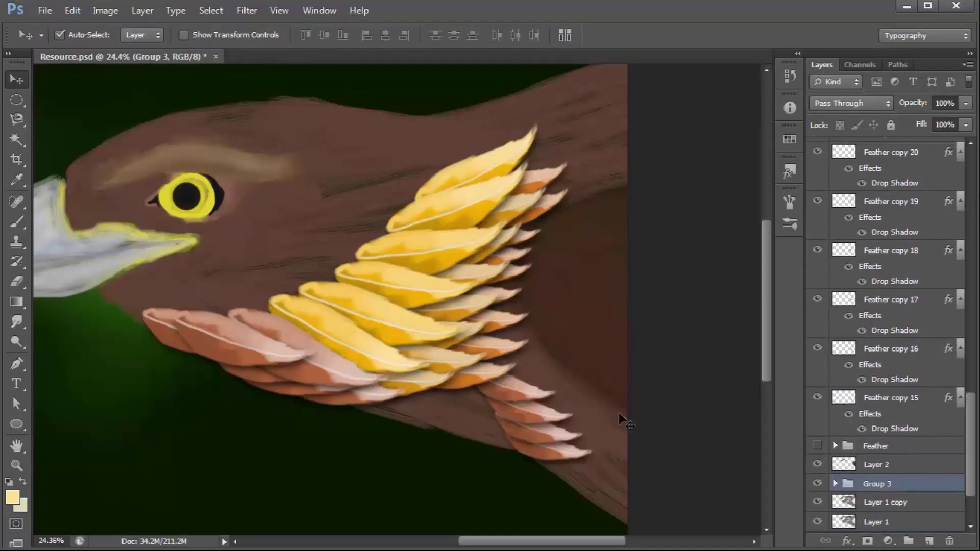
key(ctrl+bracketright)
key(ctrl+t)
mouse_move(547, 420)
mouse_down()
mouse_move(566, 428)
mouse_move(433, 426)
mouse_up()
key(Return)
- Repeat the feather group three times, each copy offset further down the neck
key(ctrl+alt+t)
key(Return)
key(ctrl+alt+t)
key(Return)
key(ctrl+alt+t)
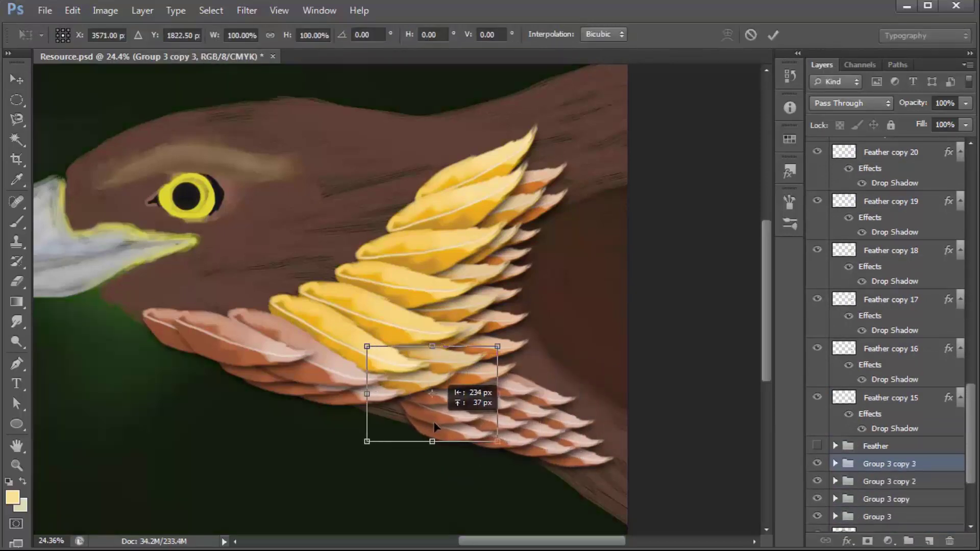
key(Return)
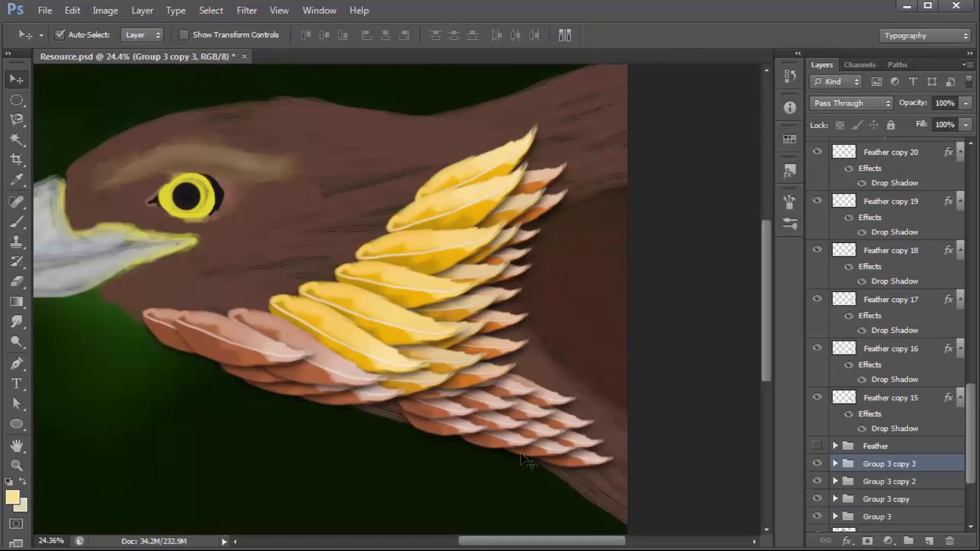
- Copy one feather from the group to the lower left and darken its lightness
click(424, 413)
scroll(411, 419, down, 3)
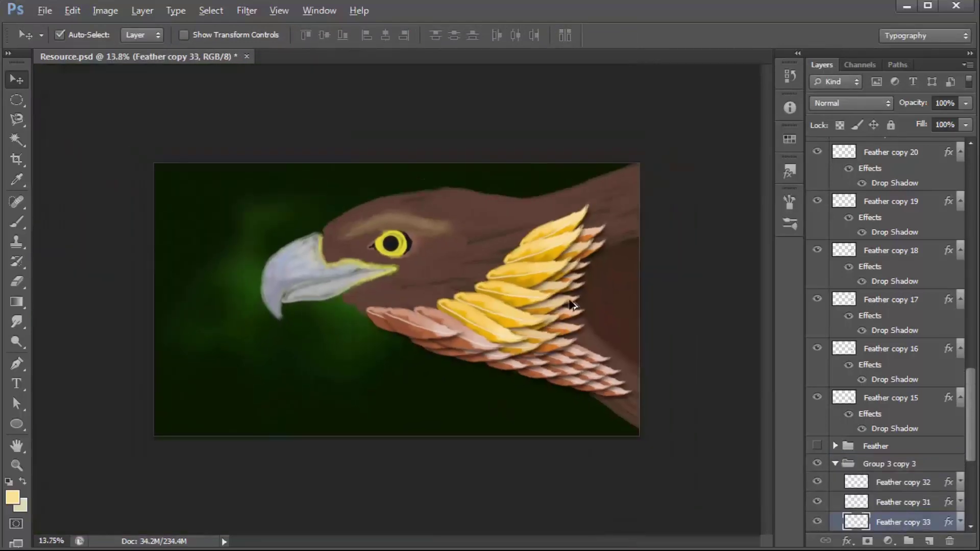
scroll(630, 300, up, 2)
scroll(572, 343, up, 2)
scroll(689, 426, up, 2)
mouse_move(690, 425)
mouse_down()
mouse_move(625, 492)
mouse_move(577, 505)
mouse_up()
key(ctrl+u)
drag(703, 239, 673, 241)
click(884, 92)
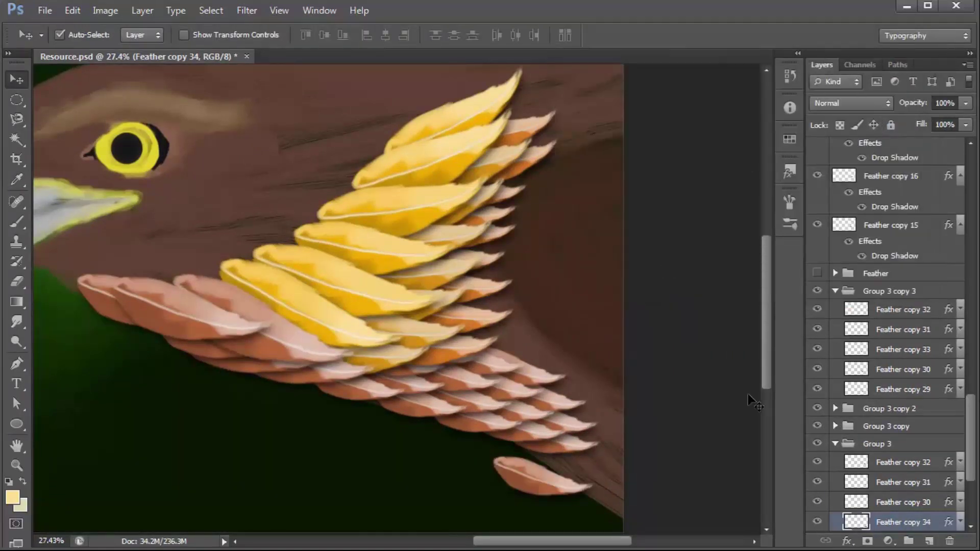
click(106, 10)
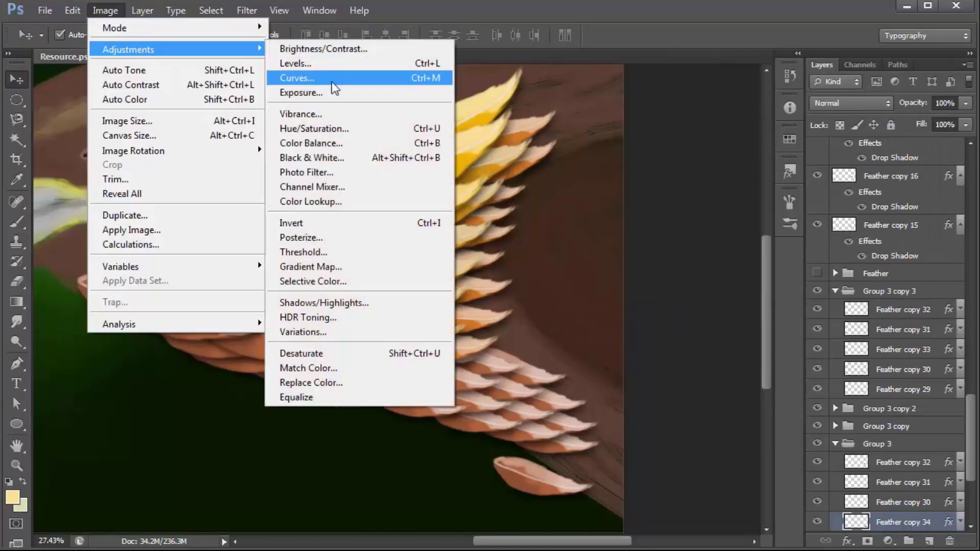
- Darken the lower feather with an S-shaped Curves adjustment and reduce its saturation
click(335, 87)
drag(707, 209, 714, 237)
drag(740, 178, 744, 182)
drag(715, 237, 711, 244)
key(Return)
key(ctrl+u)
drag(701, 202, 694, 201)
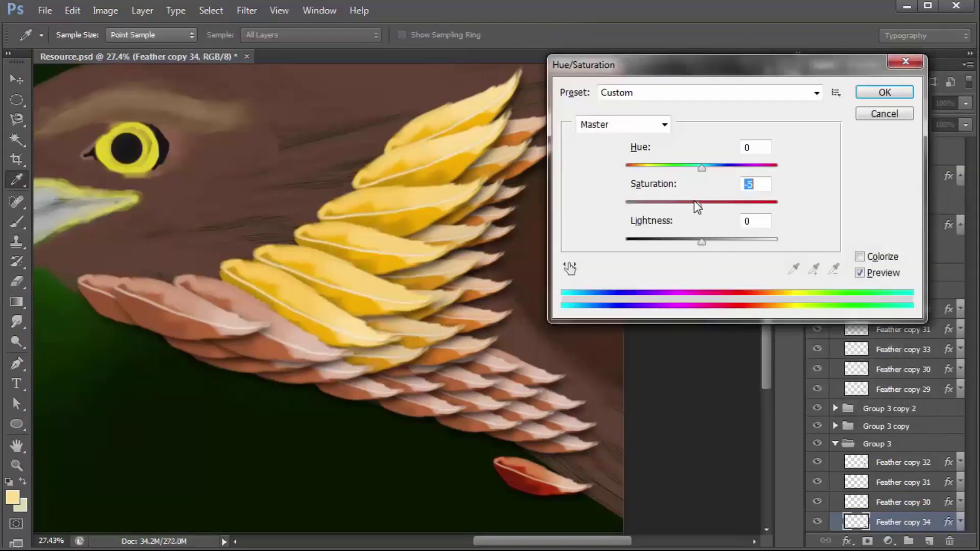
key(Tab)
key(Return)
key(v)
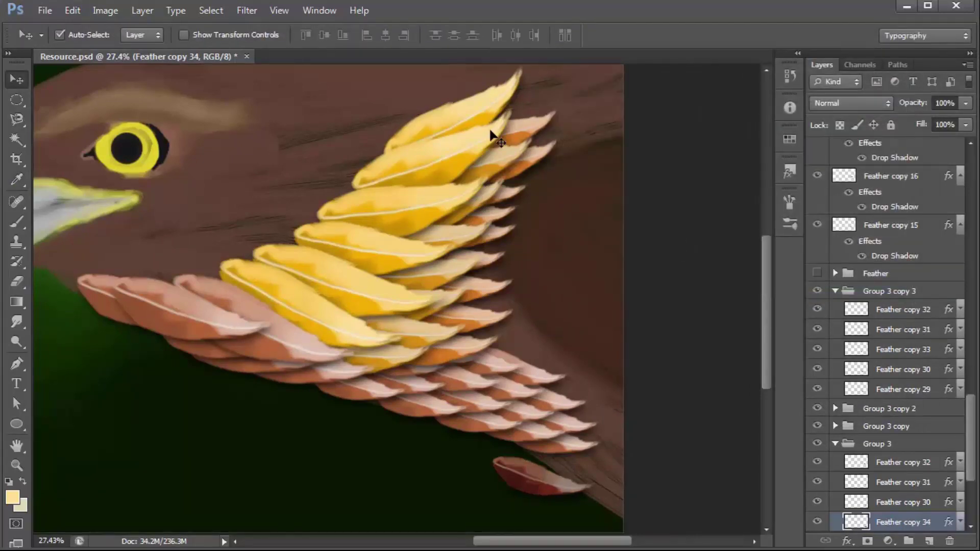
- Brighten the red feather slightly with Curves and move it right into line
click(105, 10)
click(306, 72)
drag(686, 232, 685, 212)
drag(661, 256, 662, 254)
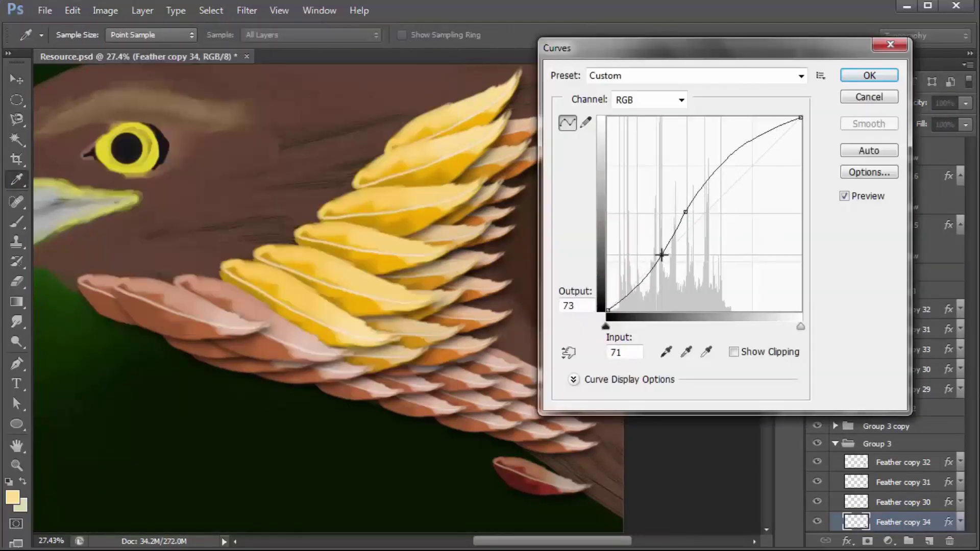
key(Return)
key(v)
mouse_move(515, 480)
mouse_down()
mouse_move(571, 474)
mouse_move(620, 513)
mouse_move(577, 464)
mouse_up()
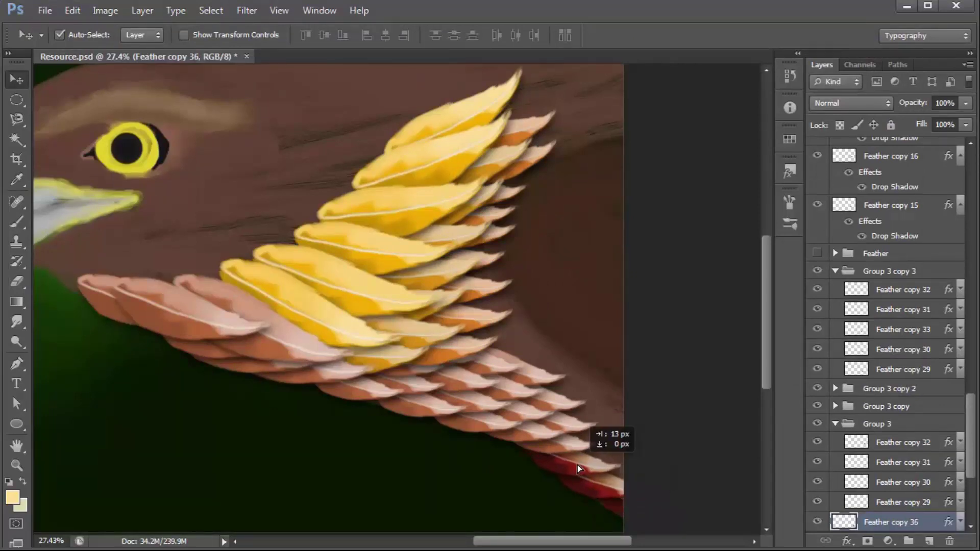
- Duplicate the red feather up a column, rotating the top-right copy to follow the neck
mouse_move(618, 504)
mouse_down()
mouse_move(603, 447)
mouse_move(609, 398)
mouse_move(557, 371)
mouse_move(516, 326)
mouse_move(577, 390)
mouse_up()
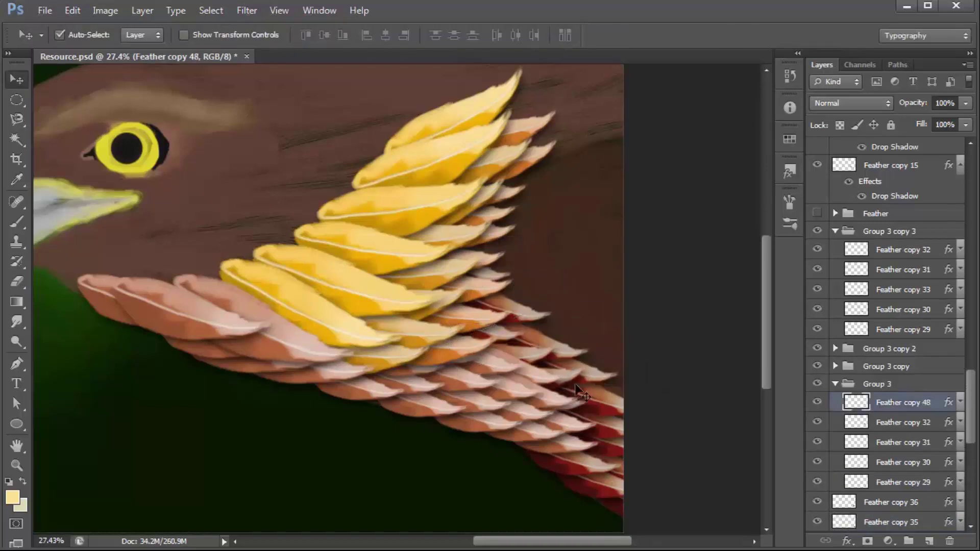
drag(613, 422, 613, 423)
scroll(667, 241, down, 3)
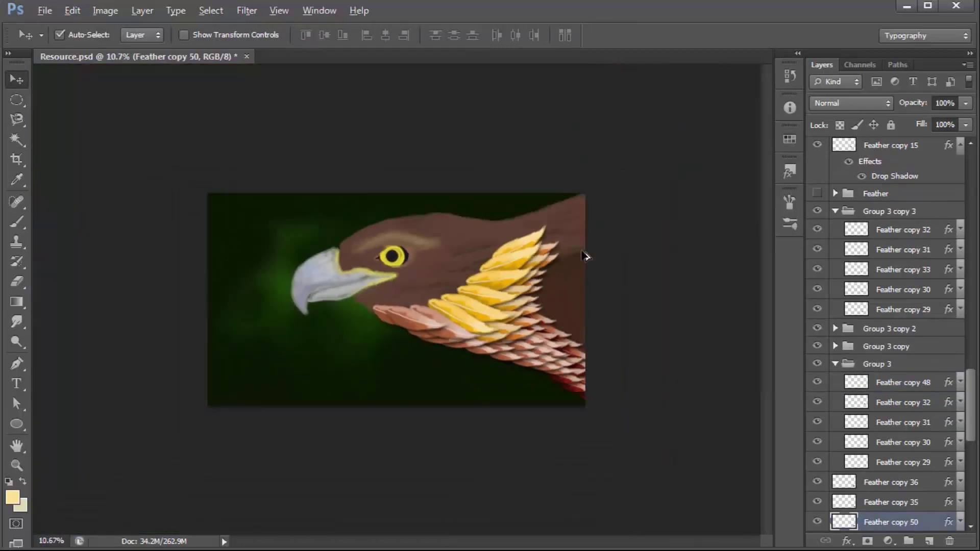
scroll(586, 258, up, 1)
scroll(613, 235, up, 1)
drag(613, 234, 674, 184)
key(ctrl+t)
mouse_move(715, 235)
mouse_down()
mouse_move(723, 184)
mouse_move(722, 195)
mouse_up()
key(Return)
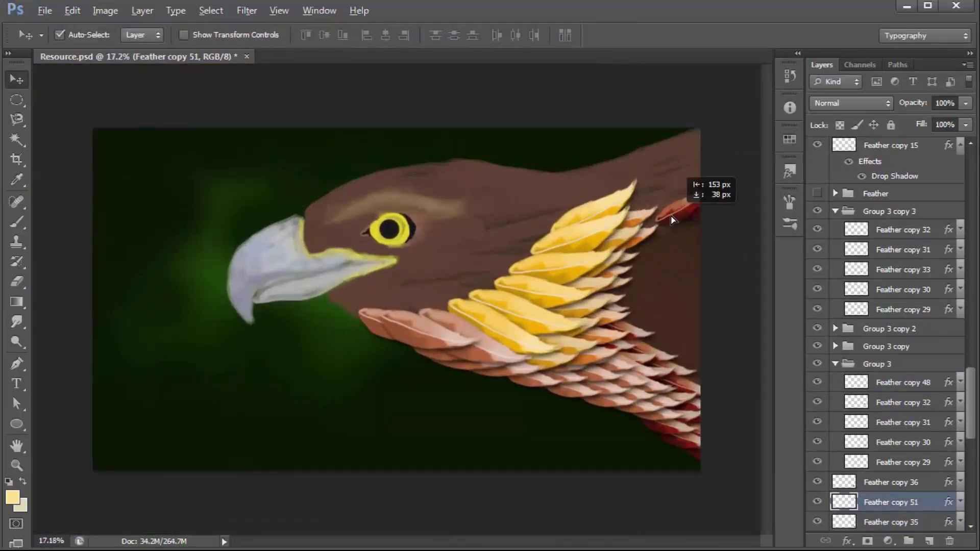
- Place and rotate red feather copies along the top right of the neck
mouse_move(677, 228)
mouse_down()
mouse_move(693, 140)
mouse_move(681, 204)
mouse_move(715, 241)
mouse_up()
key(ctrl+t)
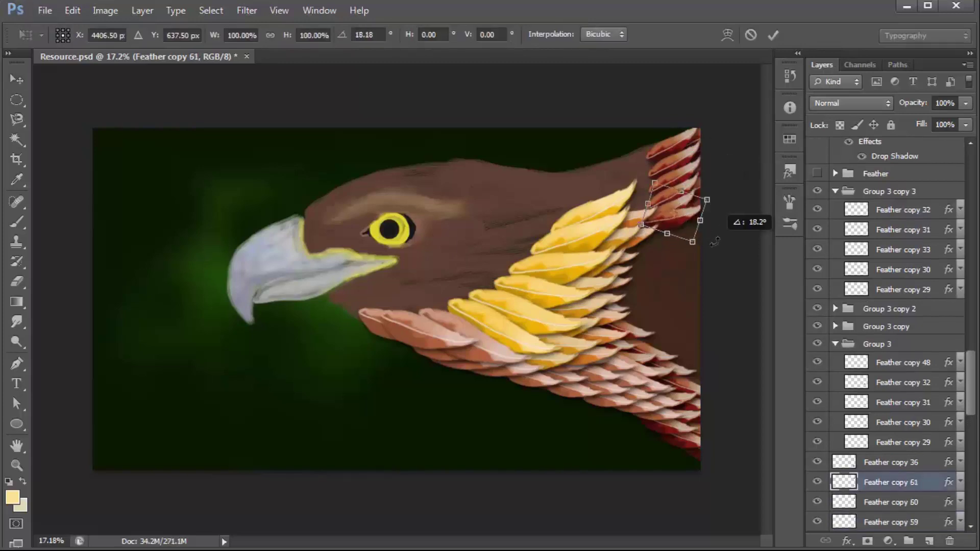
key(Return)
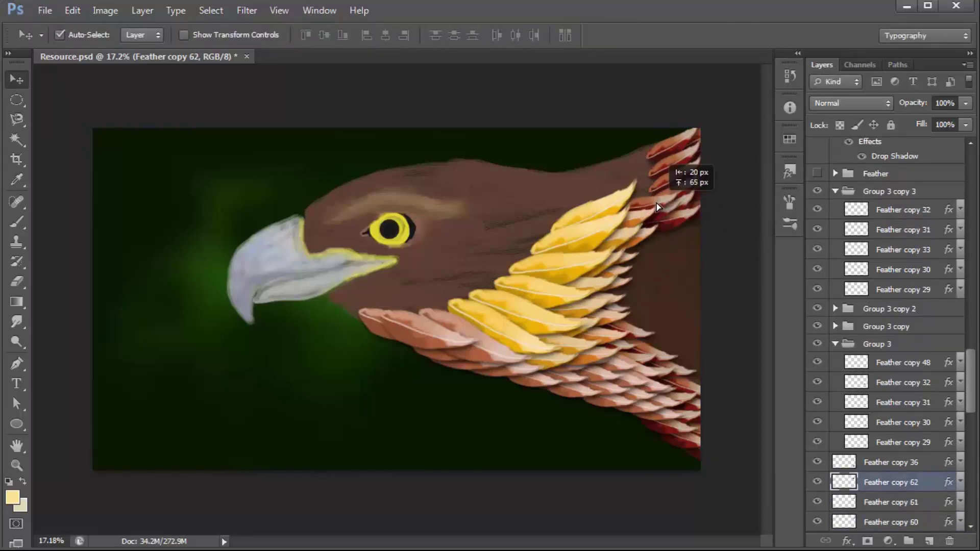
key(ctrl+t)
drag(656, 203, 658, 163)
key(Return)
key(ctrl+t)
key(Return)
key(ctrl+t)
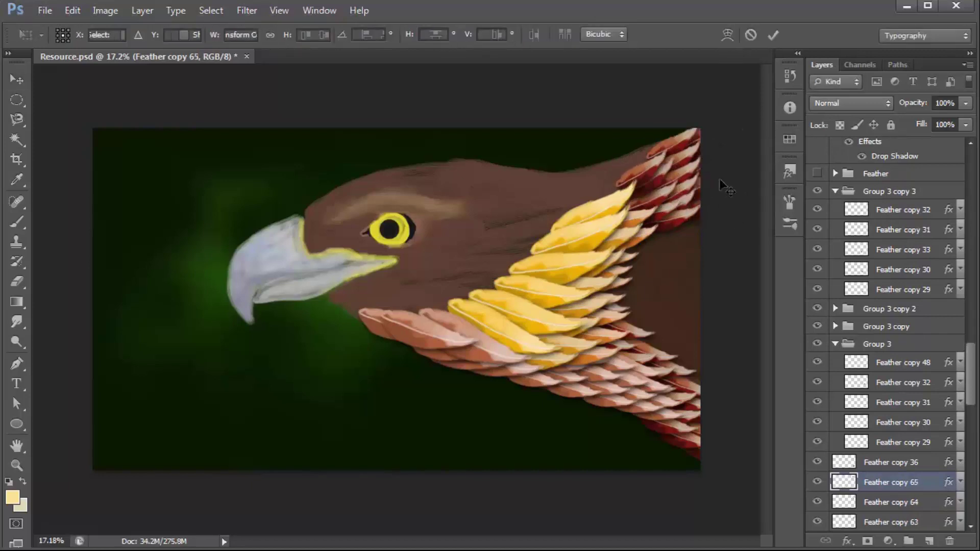
drag(719, 179, 716, 143)
key(Return)
- Add a red feather beside the others scaled to 74%, then more copies into the upper rows
drag(642, 171, 599, 183)
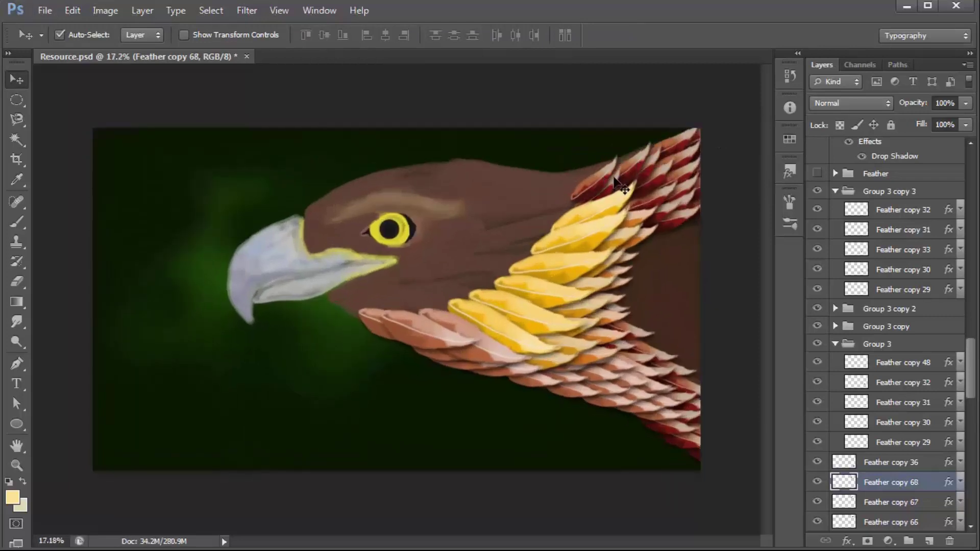
key(ctrl+t)
drag(618, 164, 604, 170)
key(Return)
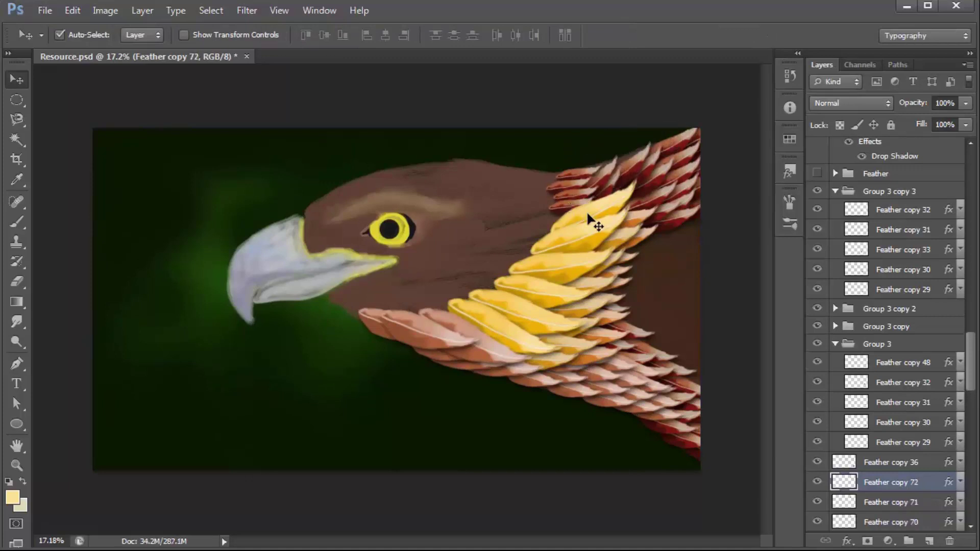
key(ctrl+j)
key(ctrl+t)
scroll(592, 219, up, 2)
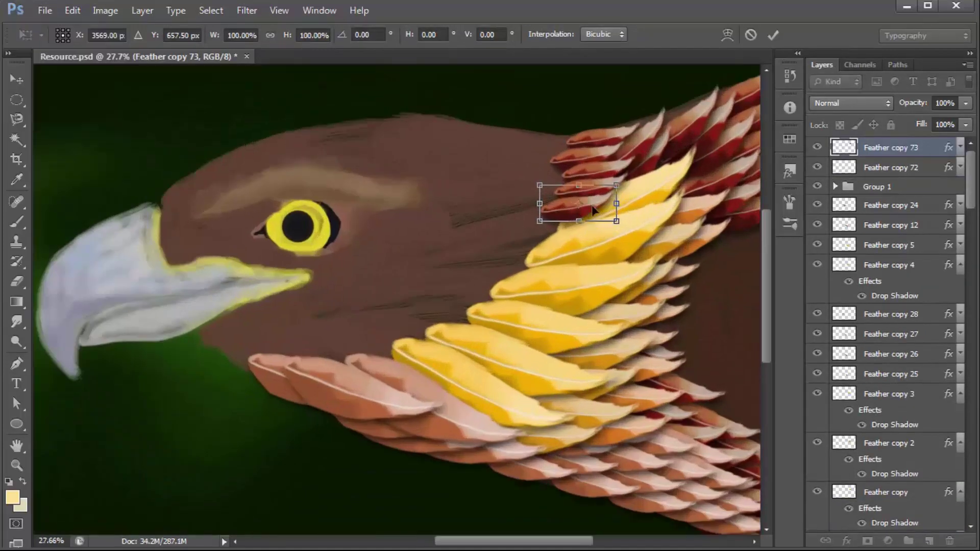
key(Return)
scroll(565, 227, down, 3)
scroll(565, 228, up, 2)
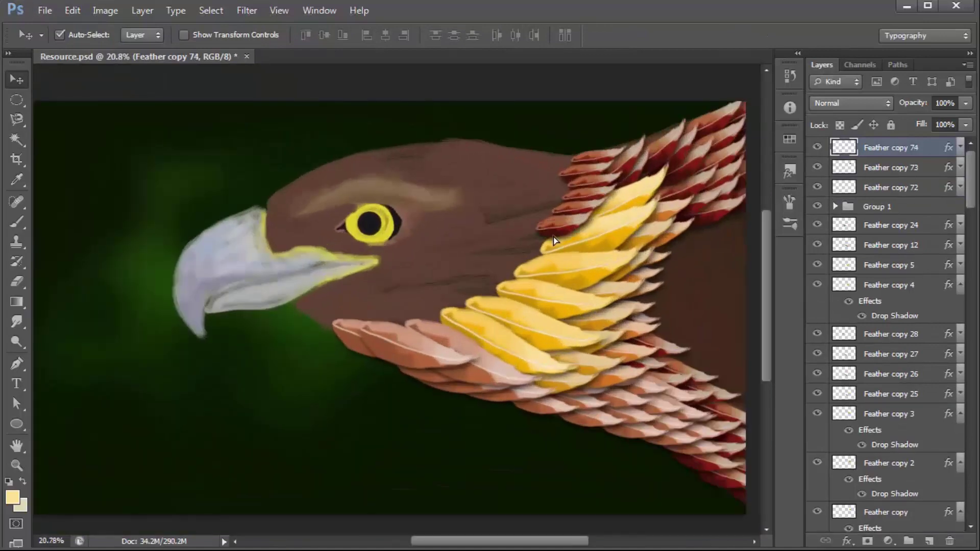
mouse_move(561, 228)
mouse_down()
mouse_move(488, 289)
mouse_move(414, 321)
mouse_move(423, 323)
mouse_move(329, 320)
mouse_up()
- Rotate the chosen feather about 13 degrees
scroll(420, 278, down, 3)
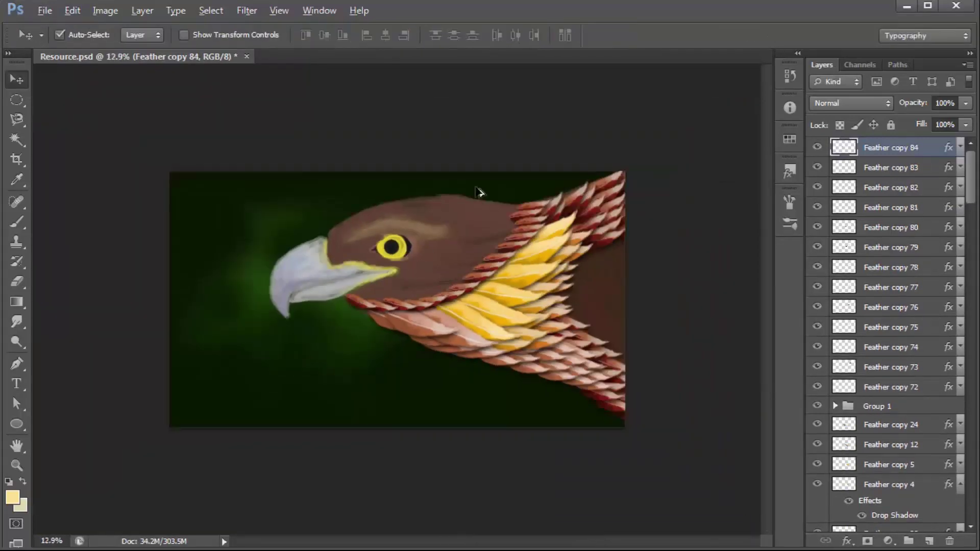
scroll(490, 215, up, 5)
click(572, 190)
scroll(572, 190, up, 1)
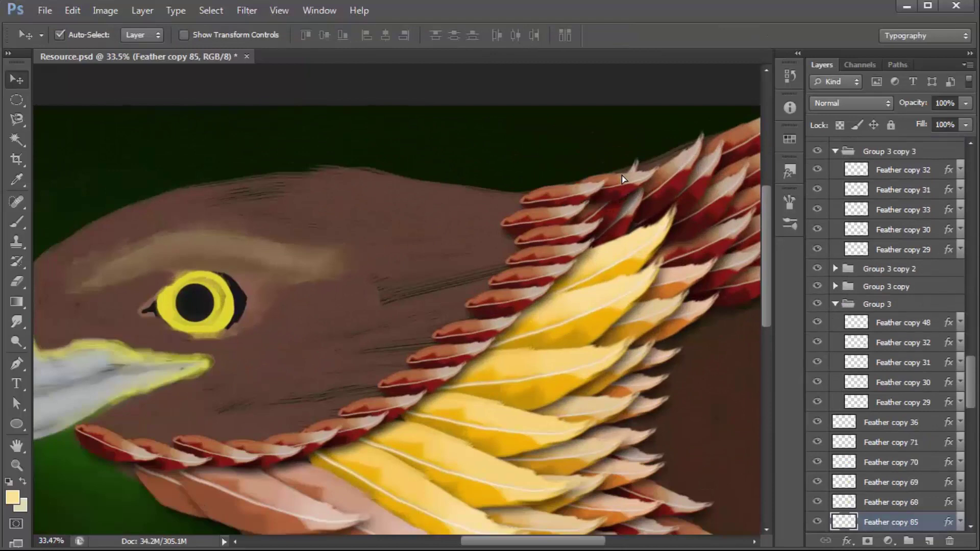
key(ctrl+t)
mouse_move(702, 173)
mouse_down()
mouse_move(697, 153)
mouse_move(684, 151)
mouse_move(604, 154)
mouse_up()
key(Return)
- Desaturate the small feather copy to -24 saturation
scroll(462, 223, down, 4)
scroll(495, 225, up, 2)
scroll(495, 225, up, 2)
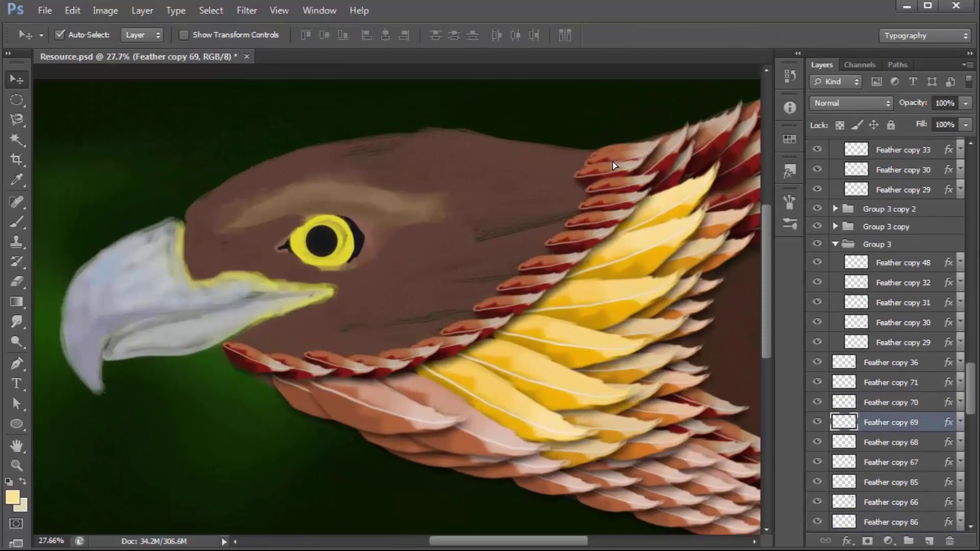
click(633, 155)
key(ctrl+u)
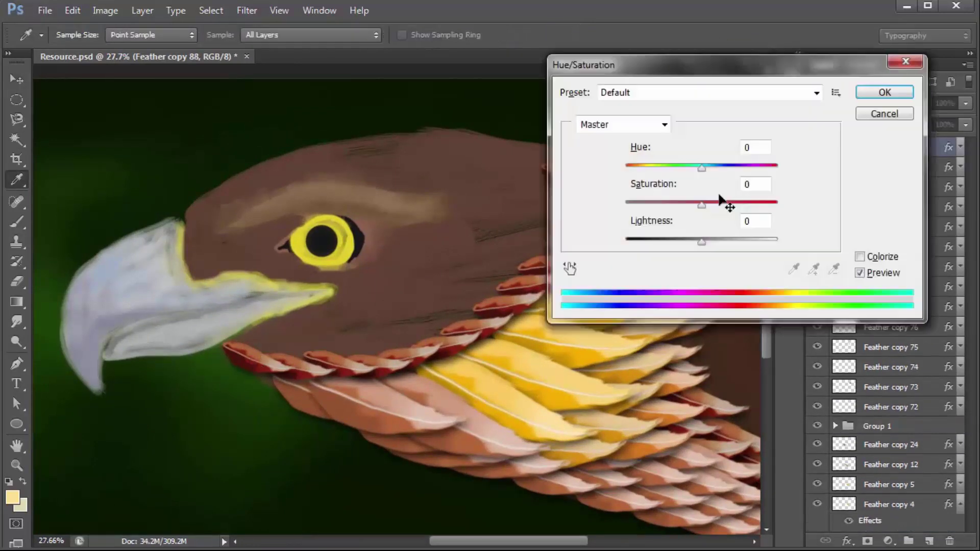
drag(638, 65, 469, 247)
drag(531, 387, 512, 387)
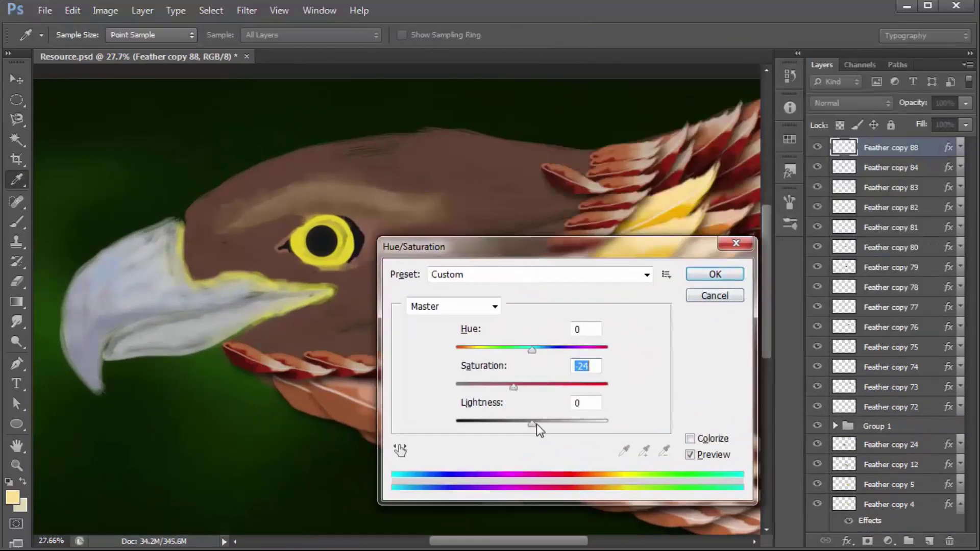
click(714, 274)
- Raise the feather's brightness to 23 with slightly more contrast, then desaturate it to -56
click(105, 10)
click(348, 51)
drag(835, 175, 842, 176)
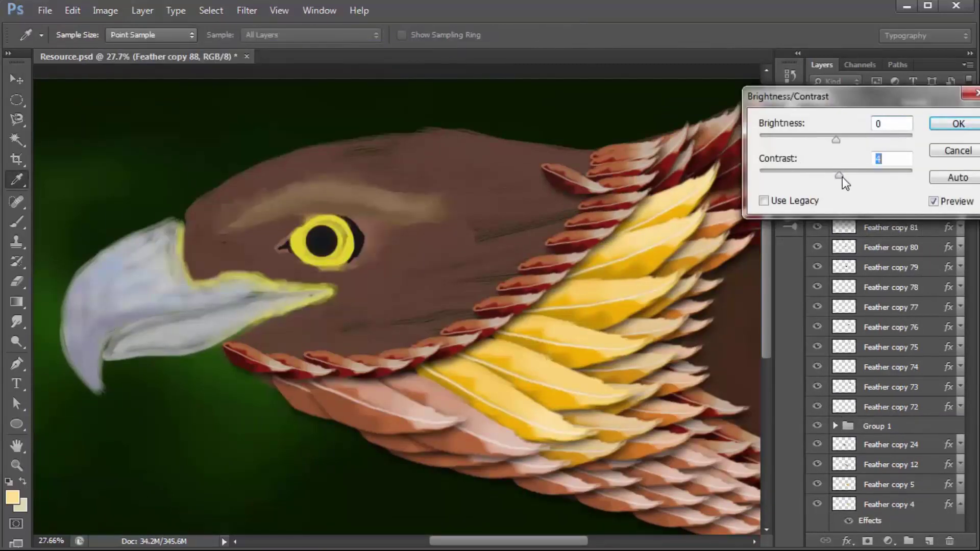
key(shift+Tab)
text(23)
key(Tab)
key(Return)
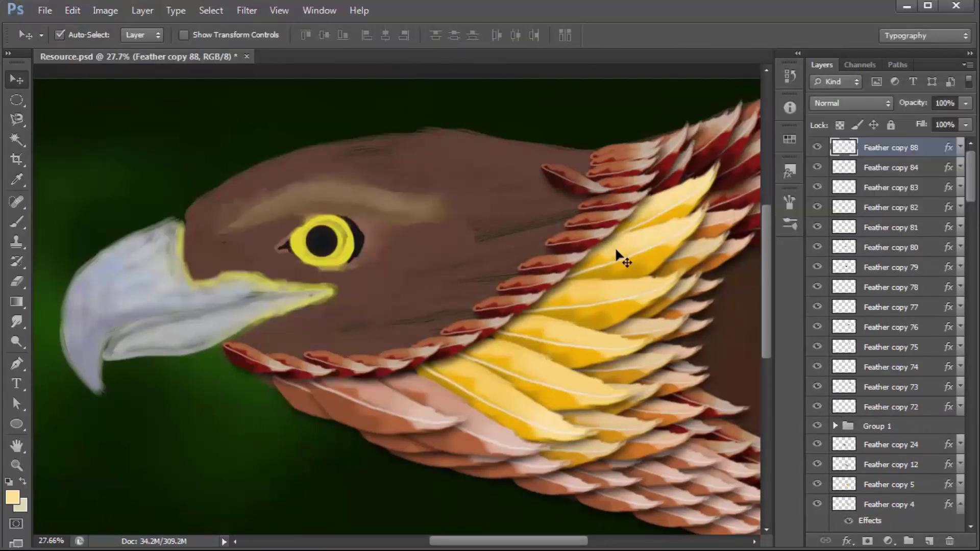
key(ctrl+u)
drag(489, 384, 477, 385)
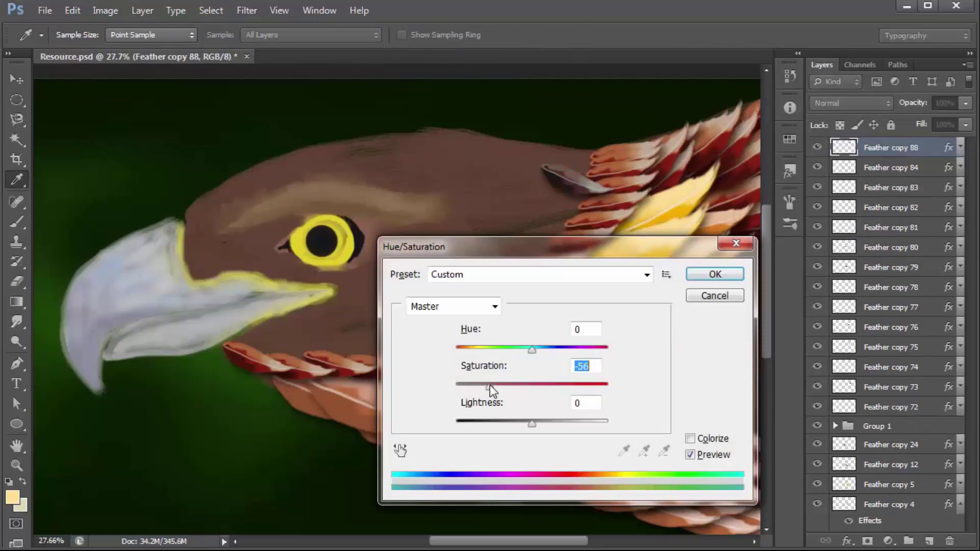
key(Return)
- Brighten the grey feather's midtones with Curves, then scale and rotate it onto the row
click(106, 10)
click(395, 77)
drag(660, 60, 206, 118)
drag(249, 266, 251, 259)
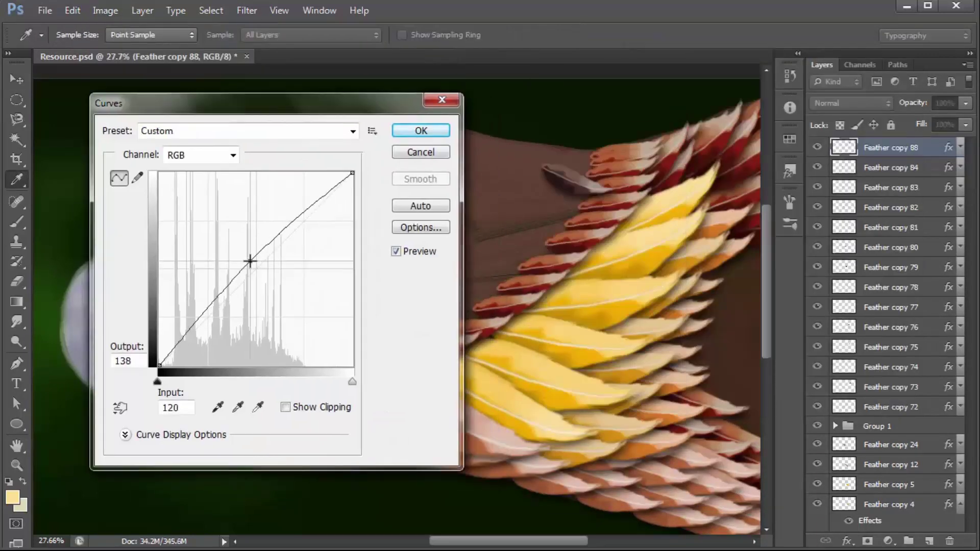
key(Return)
key(ctrl+t)
drag(654, 191, 633, 153)
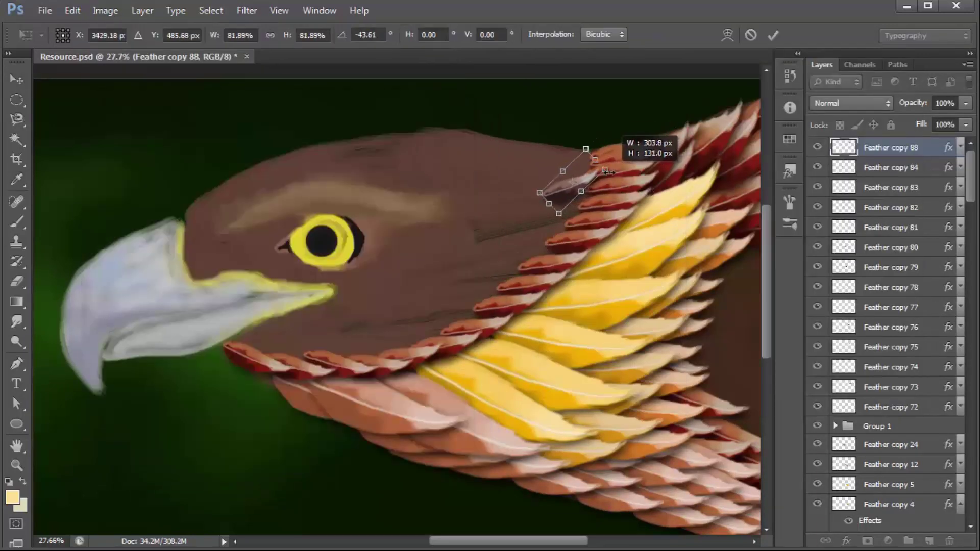
key(Return)
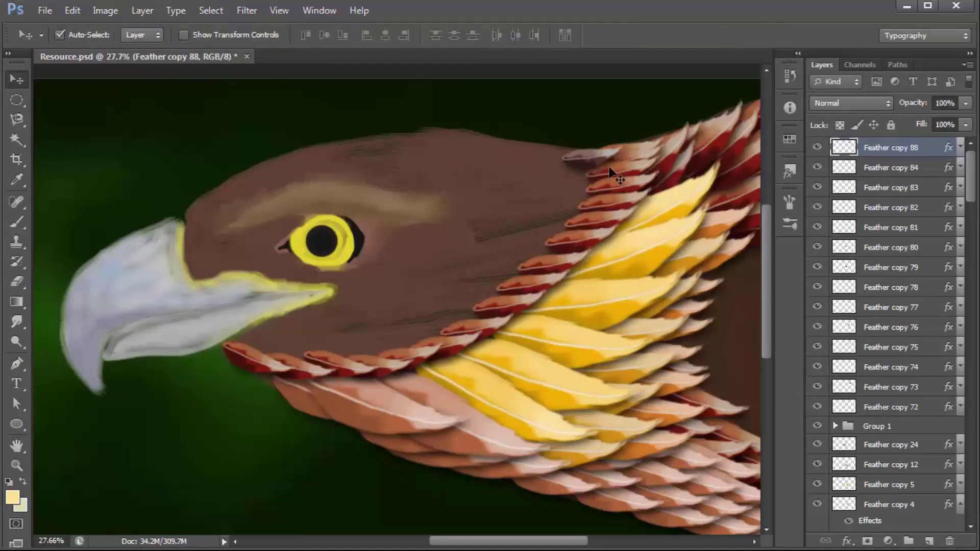
- Place copies of the grey feather below it and shift them along the head edge
mouse_move(584, 162)
mouse_down()
mouse_move(576, 196)
mouse_move(511, 284)
mouse_move(524, 289)
mouse_move(471, 341)
mouse_up()
scroll(492, 293, up, 1)
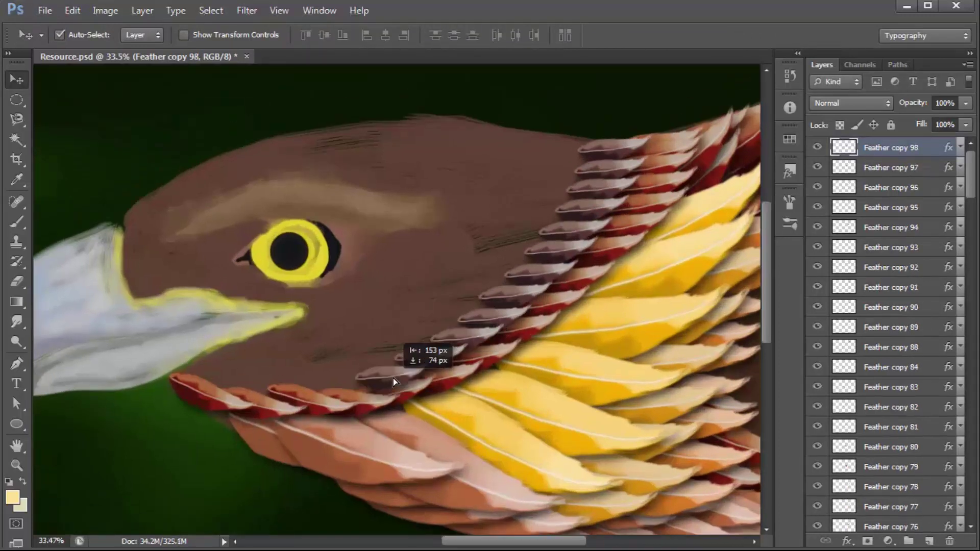
drag(415, 385, 485, 380)
mouse_move(448, 350)
mouse_down()
mouse_move(507, 322)
mouse_move(569, 312)
mouse_up()
drag(449, 353, 443, 357)
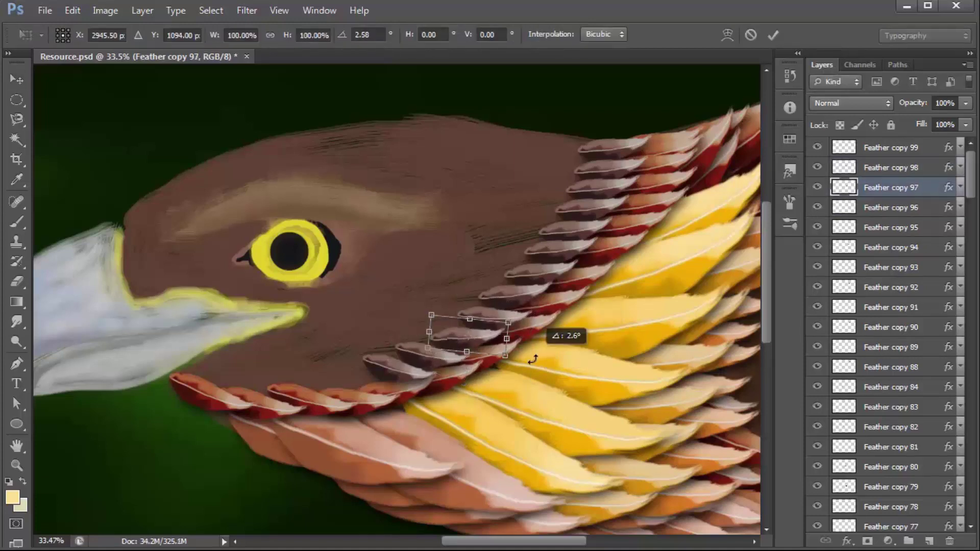
mouse_move(383, 374)
mouse_down()
mouse_move(269, 393)
mouse_move(204, 378)
mouse_up()
- Duplicate two more grey feathers and nudge them into the row's left end
key(ctrl+alt+t)
key(Return)
key(ctrl+alt+t)
key(Return)
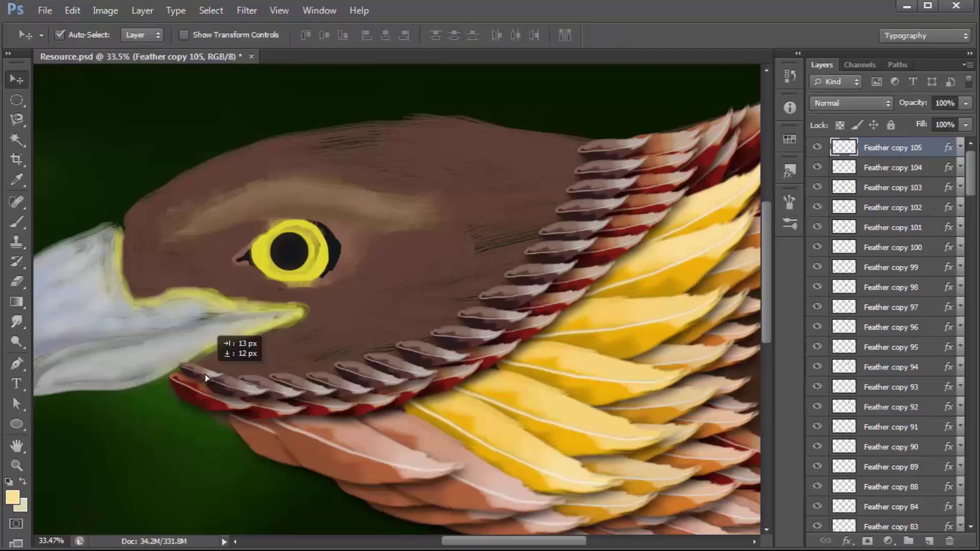
scroll(366, 351, down, 3)
scroll(326, 337, up, 2)
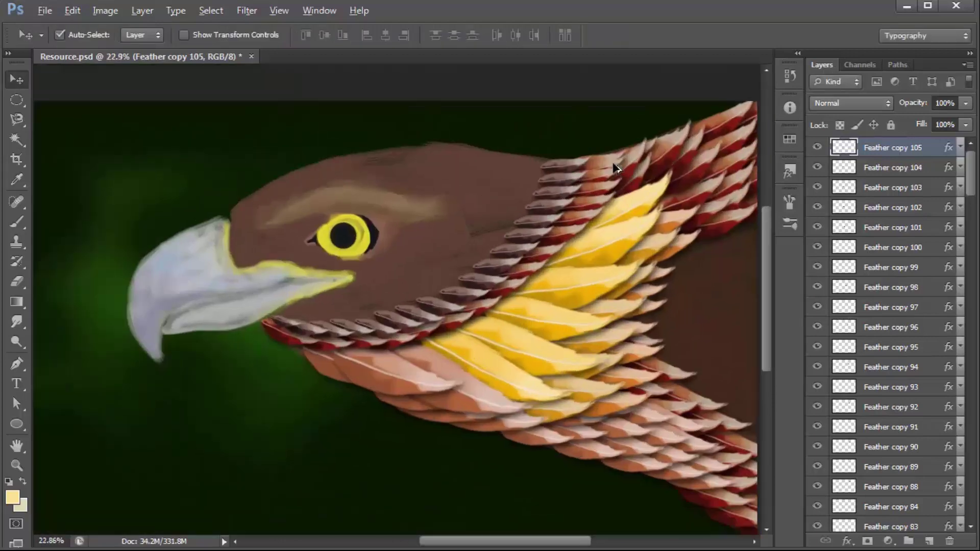
- Duplicate a row feather, move it near the top and resize it, then duplicate it again
click(317, 332)
key(ctrl+alt+t)
key(Return)
mouse_move(557, 146)
mouse_down()
mouse_move(577, 148)
mouse_move(561, 134)
mouse_up()
key(ctrl+t)
key(Return)
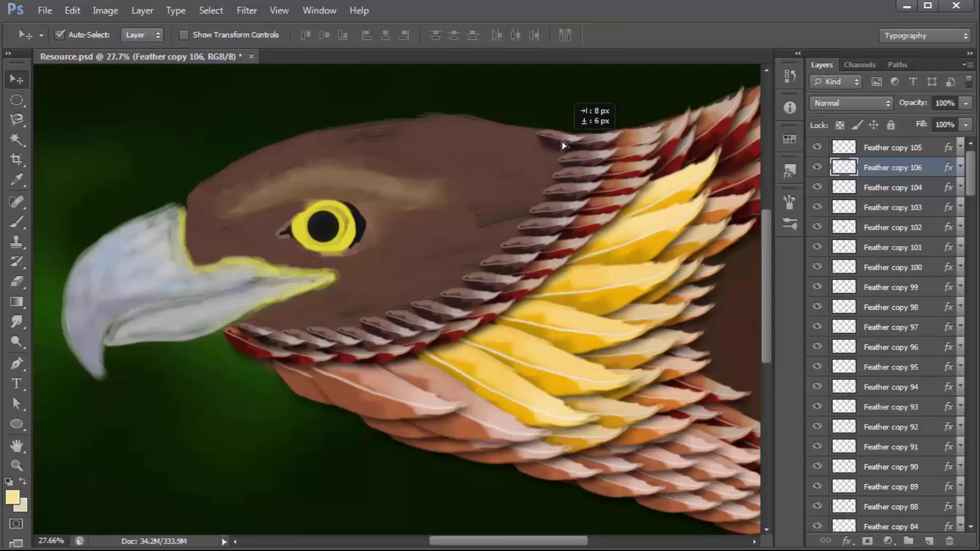
key(ctrl+shift+alt+t)
key(ctrl+shift+alt+t)
- Place more feather copies down-left along the row
scroll(559, 172, up, 3)
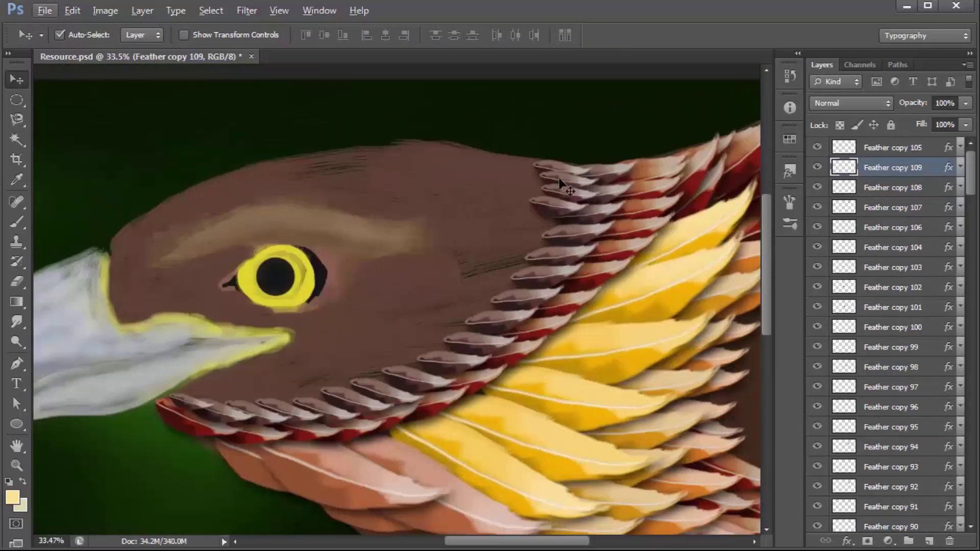
scroll(551, 204, up, 2)
drag(544, 231, 495, 307)
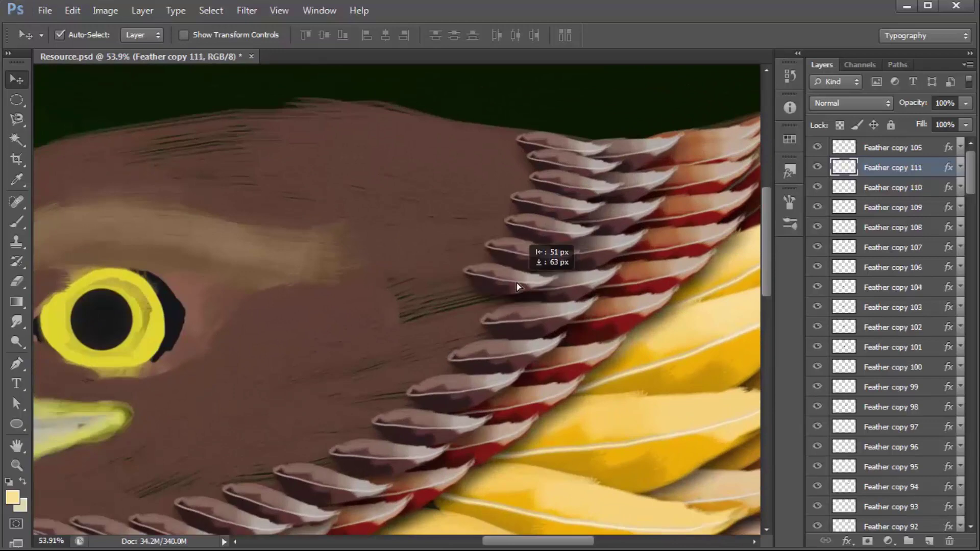
scroll(474, 329, down, 3)
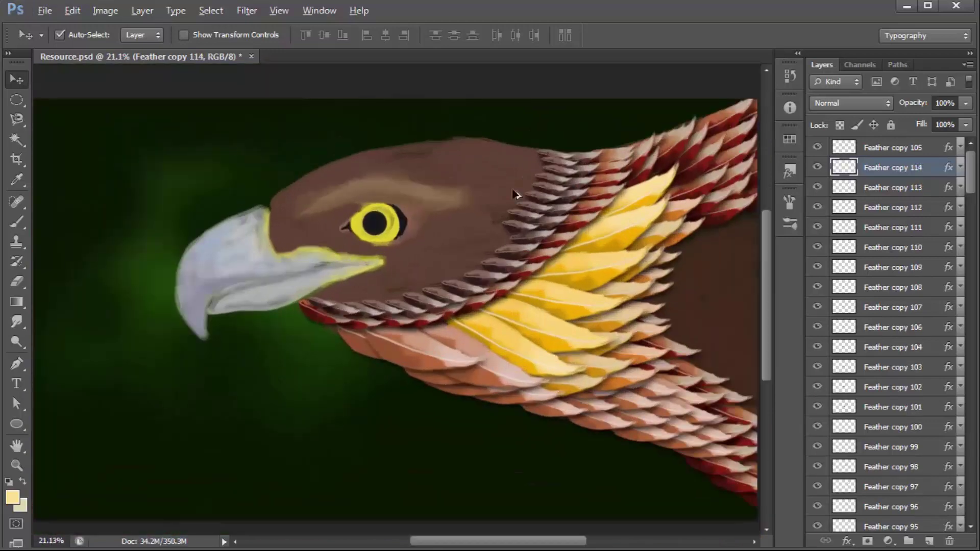
scroll(514, 197, up, 3)
scroll(525, 236, up, 2)
drag(516, 252, 367, 388)
scroll(404, 274, down, 4)
scroll(404, 274, up, 2)
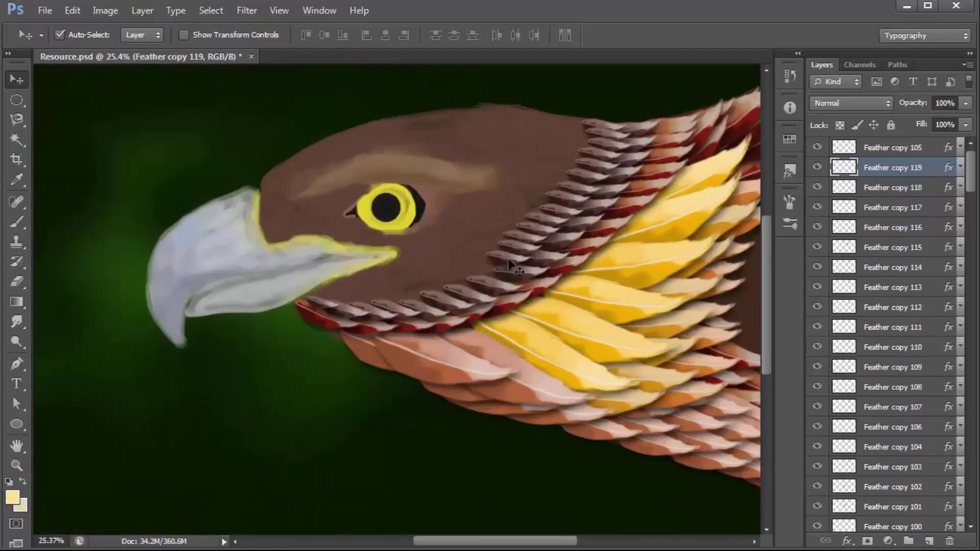
- Copy a neighbouring feather further along the row and transform it
click(564, 262)
click(510, 255)
drag(483, 274, 470, 280)
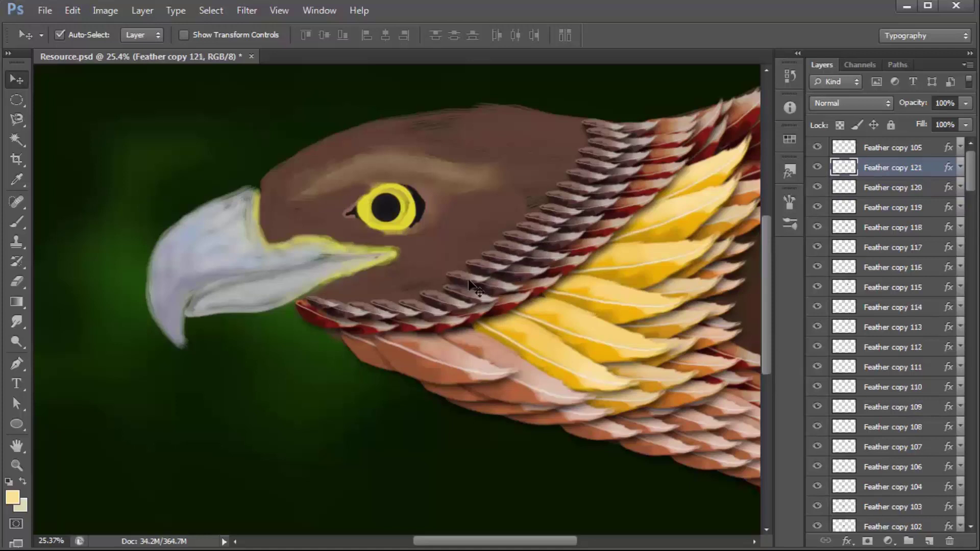
key(ctrl+t)
key(Return)
scroll(475, 283, up, 1)
- Add two feather copies on the neck, rotated and moved to follow the row
mouse_move(462, 325)
mouse_down()
mouse_move(436, 330)
mouse_move(457, 333)
mouse_up()
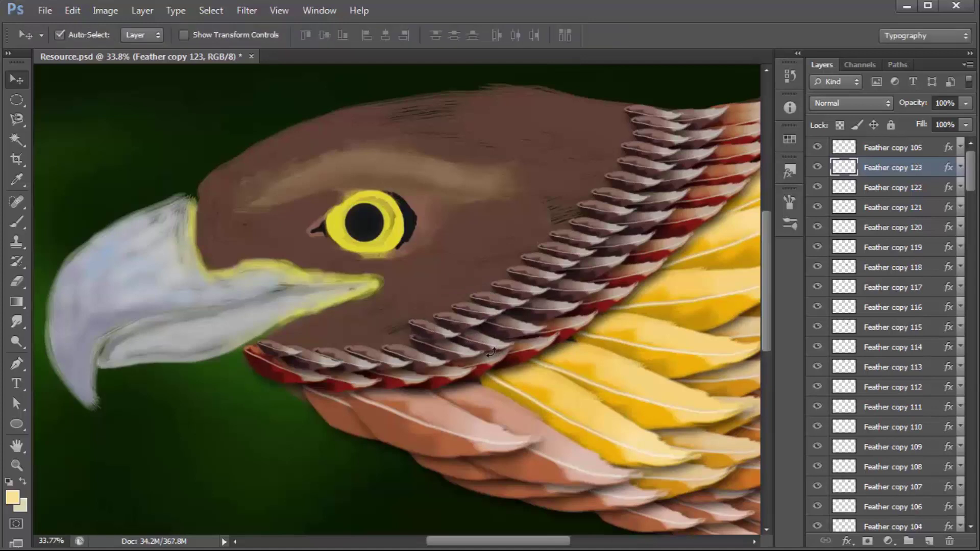
scroll(413, 342, up, 1)
scroll(412, 347, up, 1)
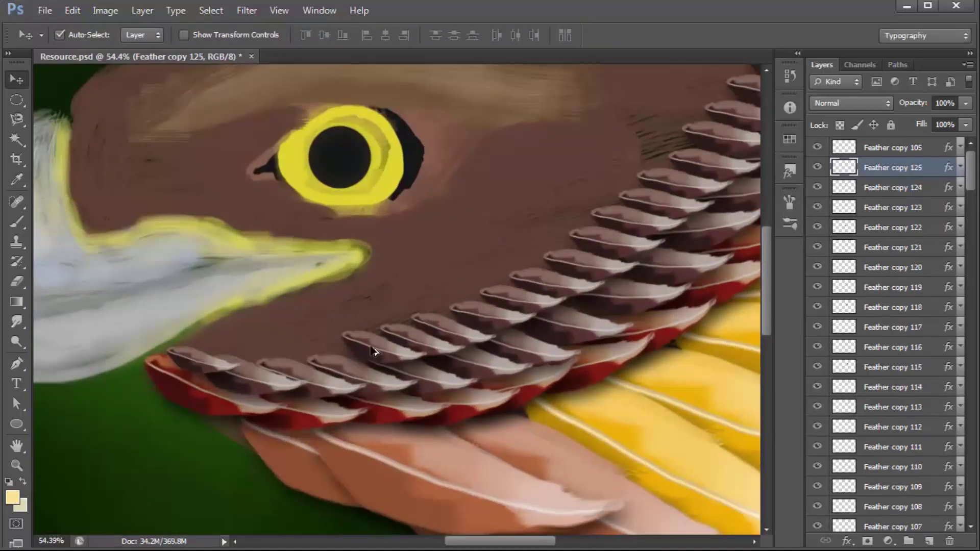
key(ctrl+t)
drag(463, 359, 461, 371)
key(Return)
drag(368, 360, 371, 362)
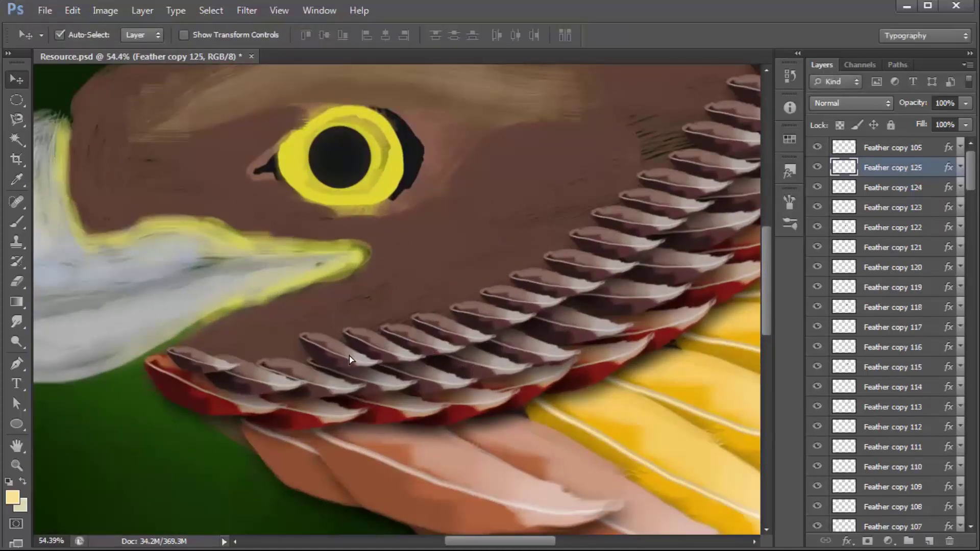
- Duplicate and adjust feathers, extending smaller copies leftward toward the beak
key(ctrl+alt+t)
key(Return)
key(ctrl+t)
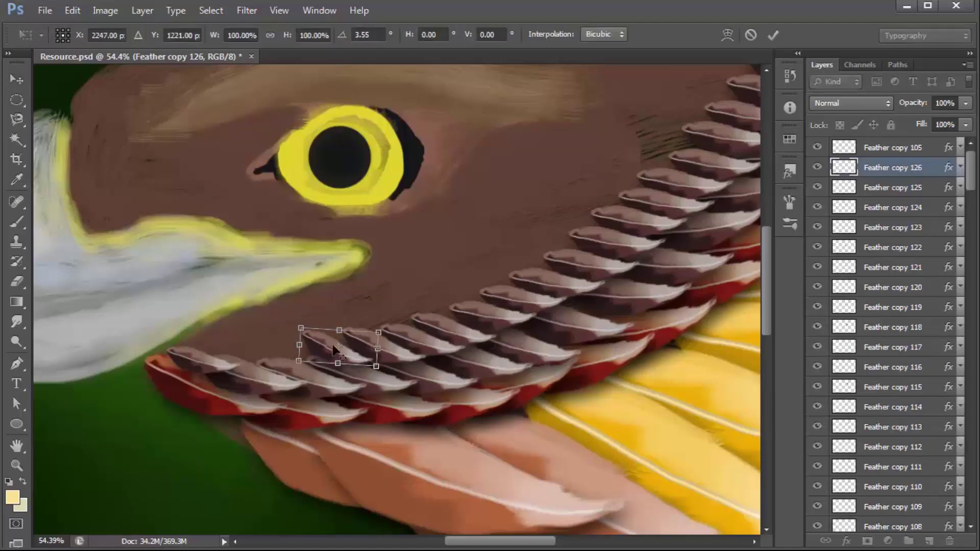
key(Return)
drag(308, 359, 278, 364)
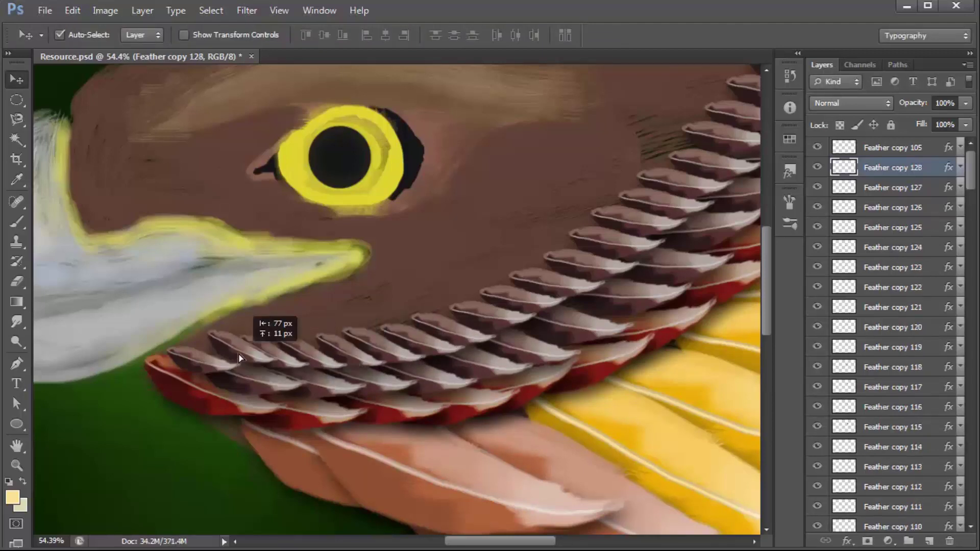
key(ctrl+alt+t)
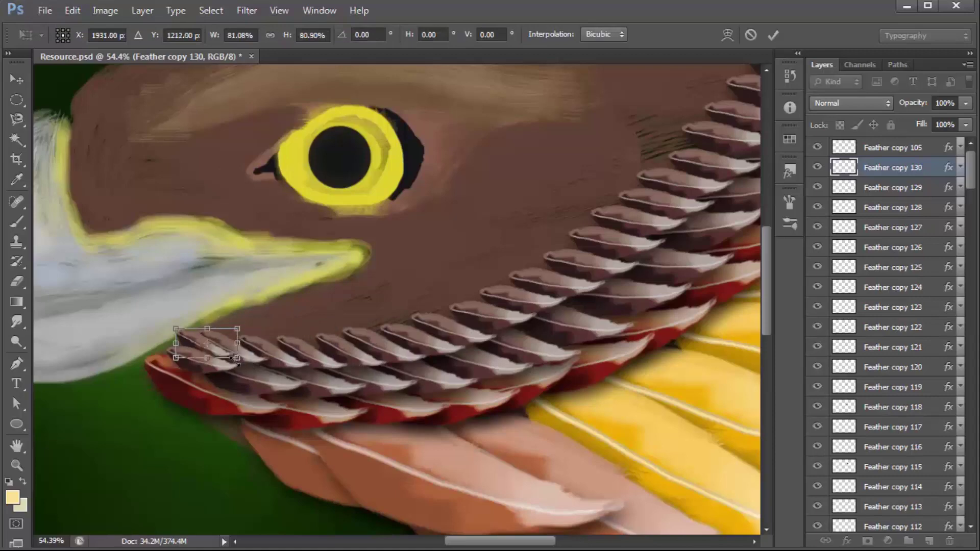
key(Return)
scroll(273, 383, down, 5)
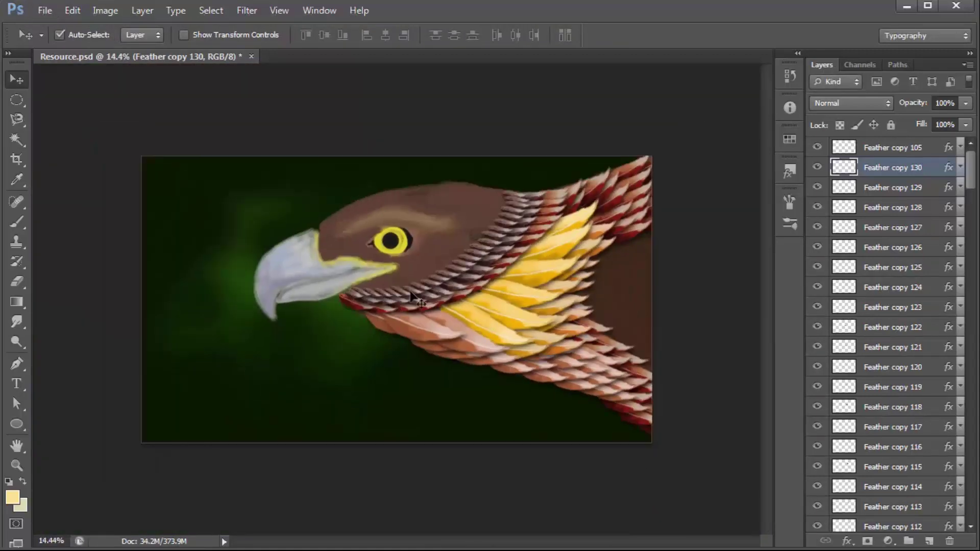
scroll(564, 175, up, 5)
- Duplicate the row's top feather and rotate the copy about 18 degrees
click(547, 171)
scroll(547, 171, down, 2)
click(160, 449)
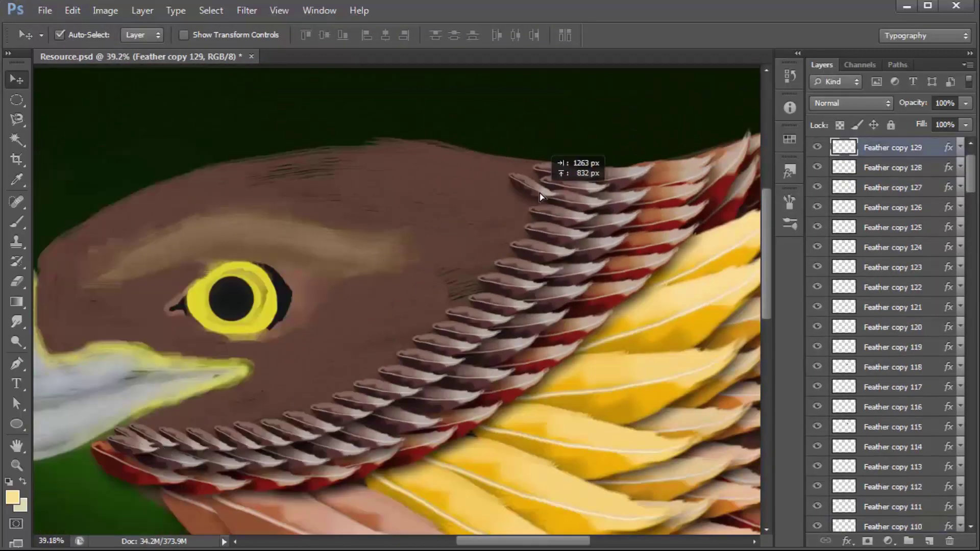
scroll(540, 193, up, 3)
key(ctrl+alt+t)
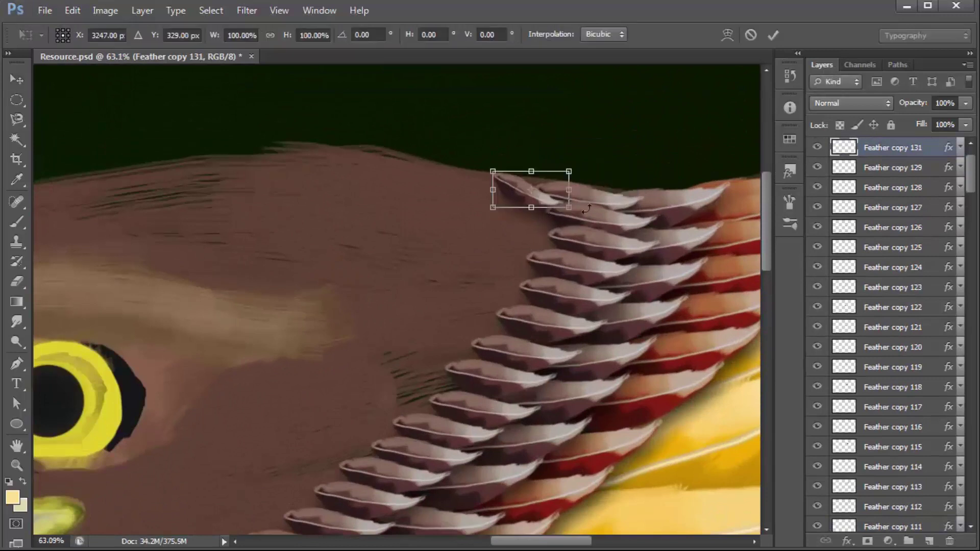
mouse_move(586, 208)
mouse_down()
mouse_move(573, 195)
mouse_move(536, 193)
mouse_up()
key(Return)
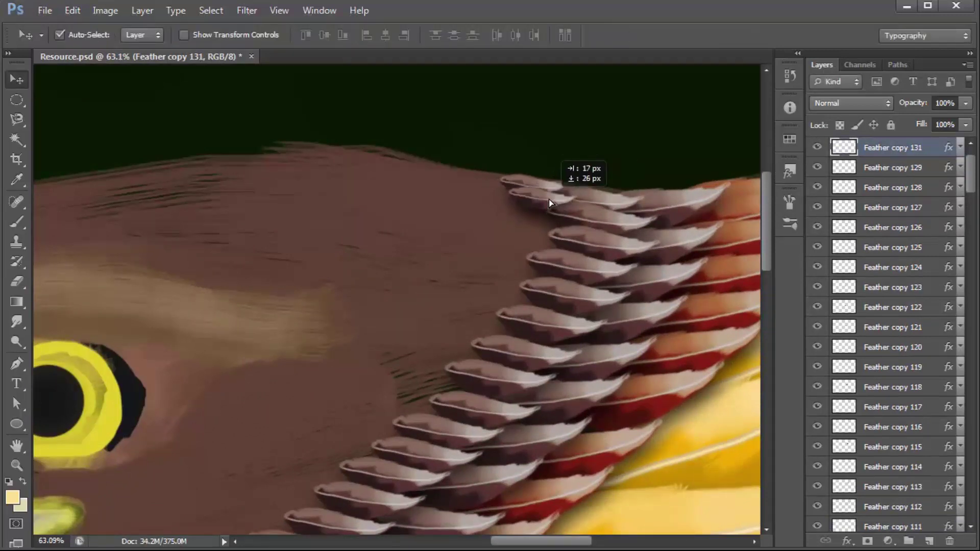
- Copy feathers along the row's top, stepping down-left along the neck
mouse_move(544, 233)
mouse_down()
mouse_move(537, 269)
mouse_move(587, 273)
mouse_up()
alt+scroll(562, 271, up, 1)
scroll(523, 250, down, 1)
click(523, 249)
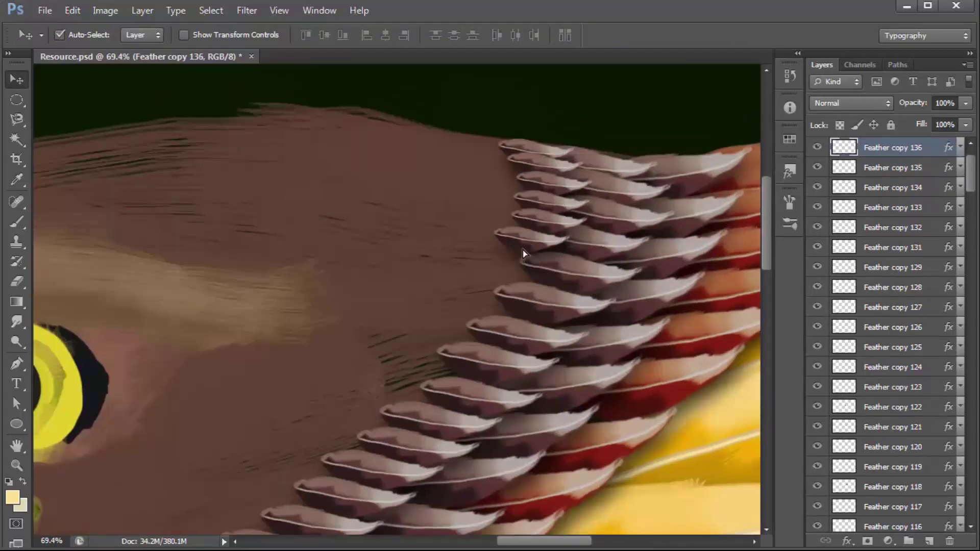
drag(514, 277, 473, 320)
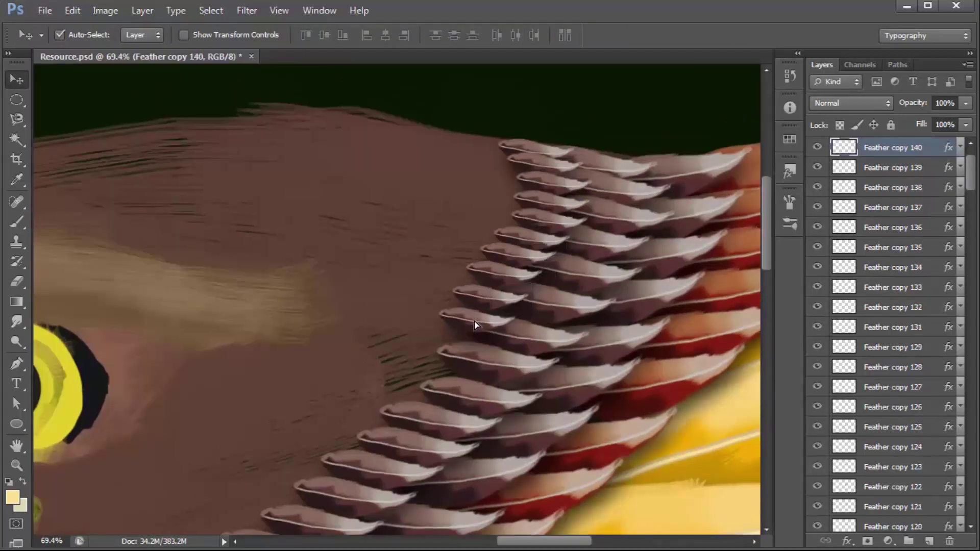
alt+scroll(442, 363, down, 15)
alt+scroll(537, 264, up, 9)
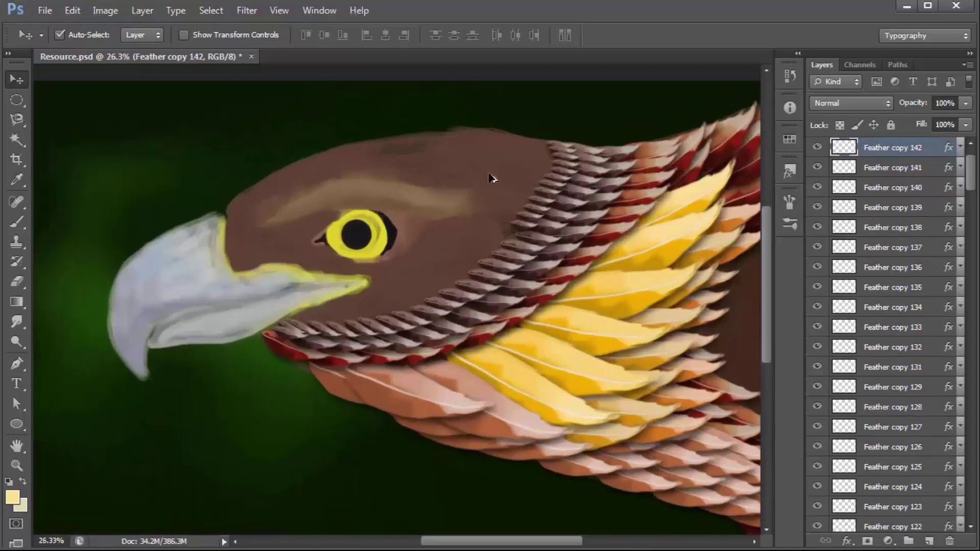
alt+scroll(537, 263, up, 10)
- Place further feather copies down-left along the neck row
mouse_move(503, 298)
mouse_down()
mouse_move(476, 306)
mouse_move(434, 347)
mouse_up()
alt+scroll(433, 347, up, 3)
mouse_move(427, 215)
mouse_down()
mouse_move(400, 246)
mouse_move(357, 270)
mouse_move(313, 324)
mouse_move(240, 376)
mouse_up()
alt+scroll(325, 362, down, 2)
alt+scroll(326, 363, down, 15)
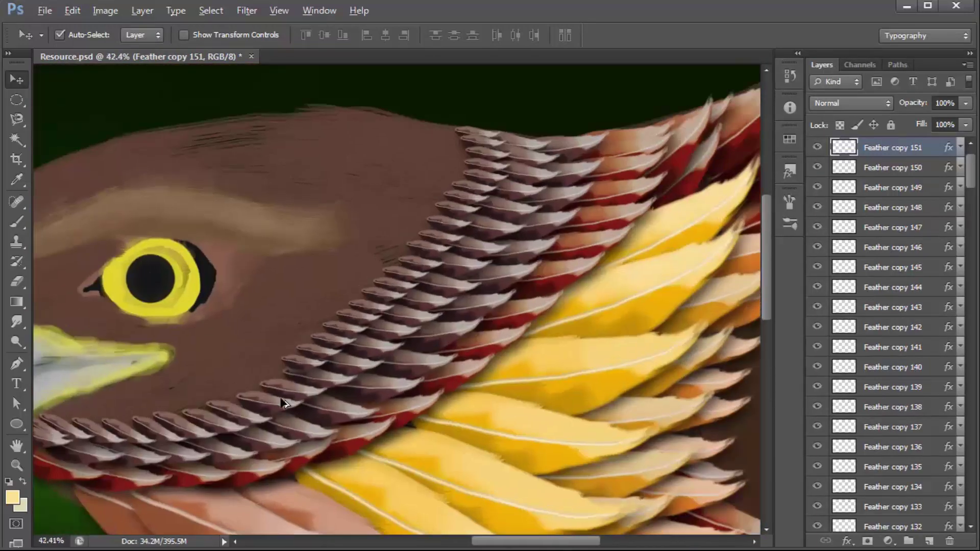
alt+scroll(431, 312, up, 15)
mouse_move(431, 311)
mouse_down()
mouse_move(352, 368)
mouse_move(255, 416)
mouse_up()
alt+scroll(256, 416, down, 10)
alt+scroll(488, 284, up, 10)
- Chain-duplicate more feathers leftward until the row curves under the beak
drag(489, 284, 434, 304)
drag(434, 304, 322, 332)
drag(322, 332, 283, 339)
alt+scroll(283, 339, down, 5)
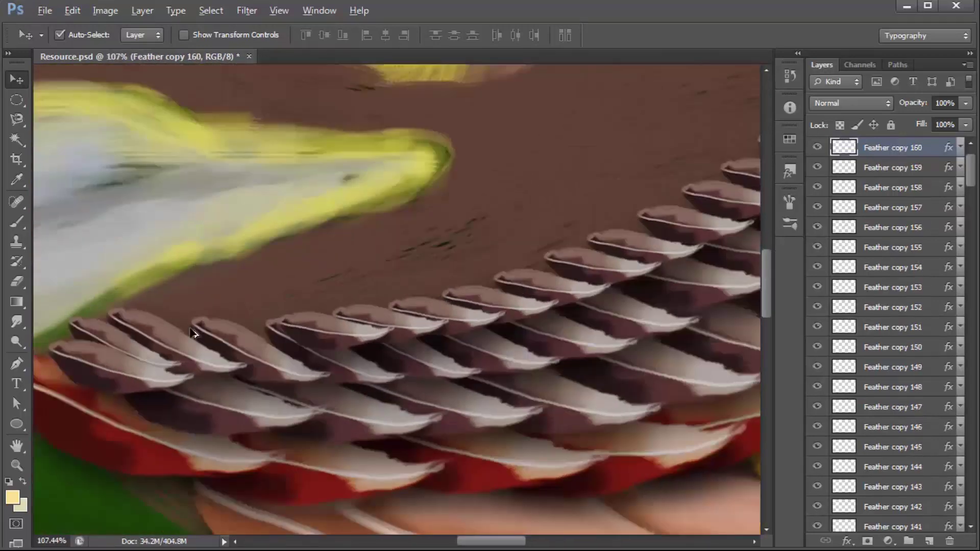
alt+scroll(347, 356, up, 8)
drag(347, 356, 194, 332)
drag(194, 331, 184, 327)
drag(183, 327, 176, 322)
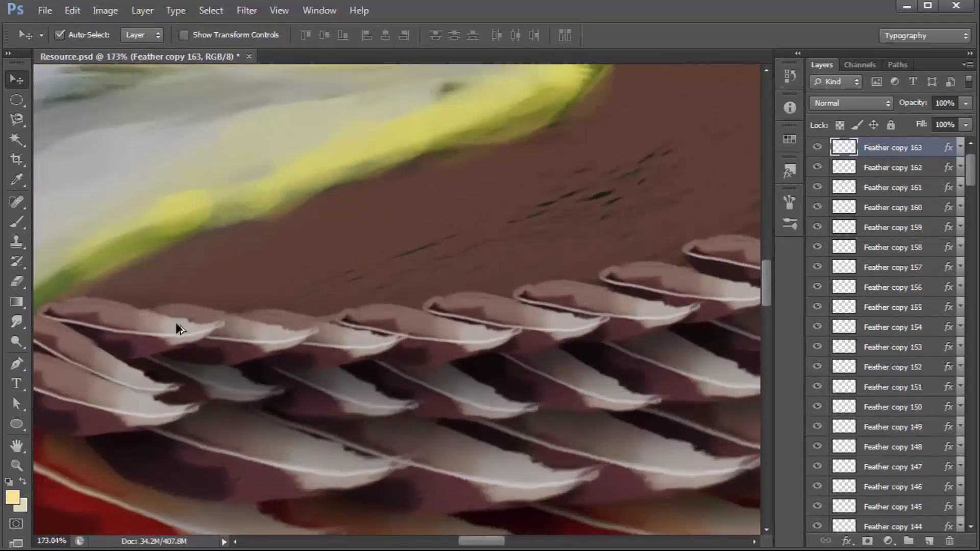
- Select Feather copy 89 to reuse it
scroll(176, 322, down, 5)
scroll(302, 329, down, 5)
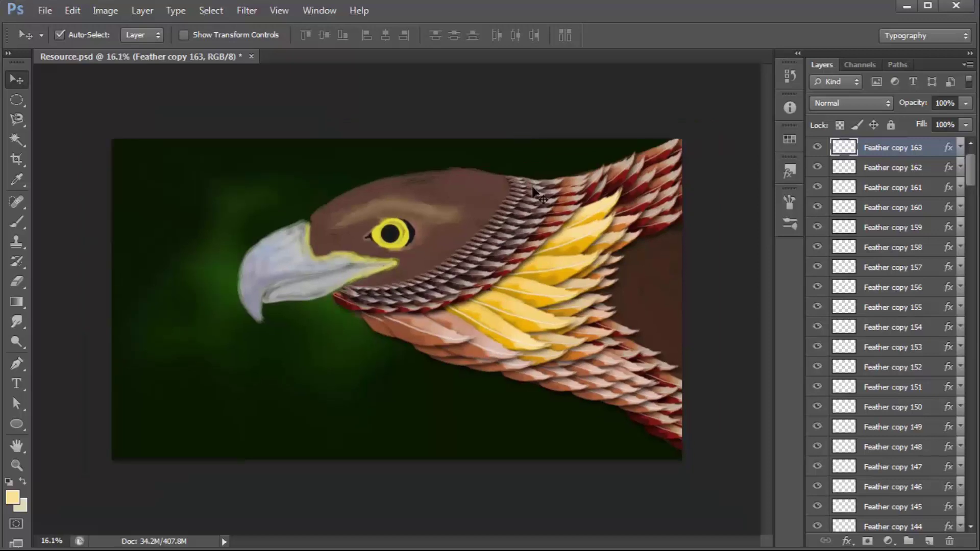
click(540, 196)
scroll(541, 205, up, 1)
scroll(592, 260, up, 1)
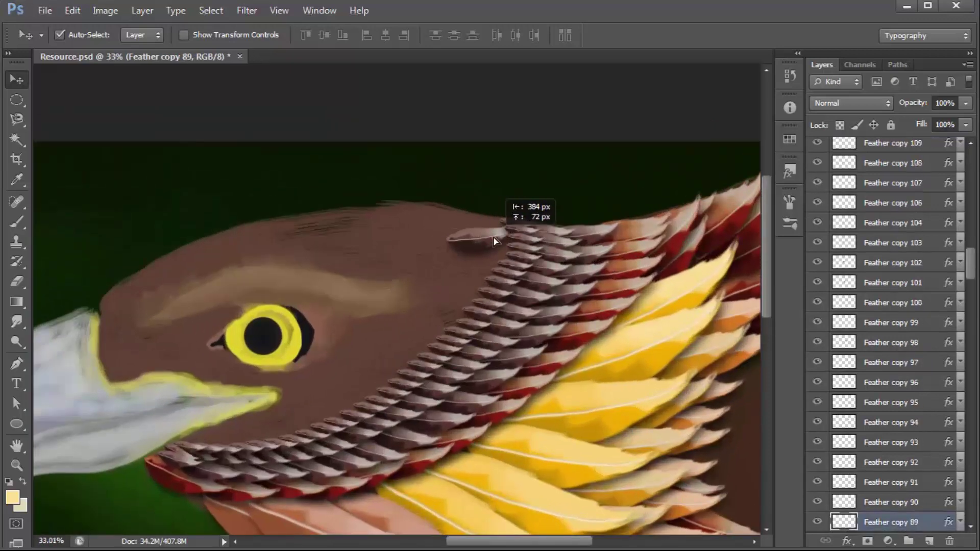
- Rotate the new feather copy about 14.5 degrees and warp its tip into a curve
key(ctrl+t)
mouse_move(539, 240)
mouse_down()
mouse_move(536, 255)
mouse_move(557, 262)
mouse_move(417, 261)
mouse_up()
alt+scroll(512, 250, up, 3)
right_click(511, 246)
click(531, 325)
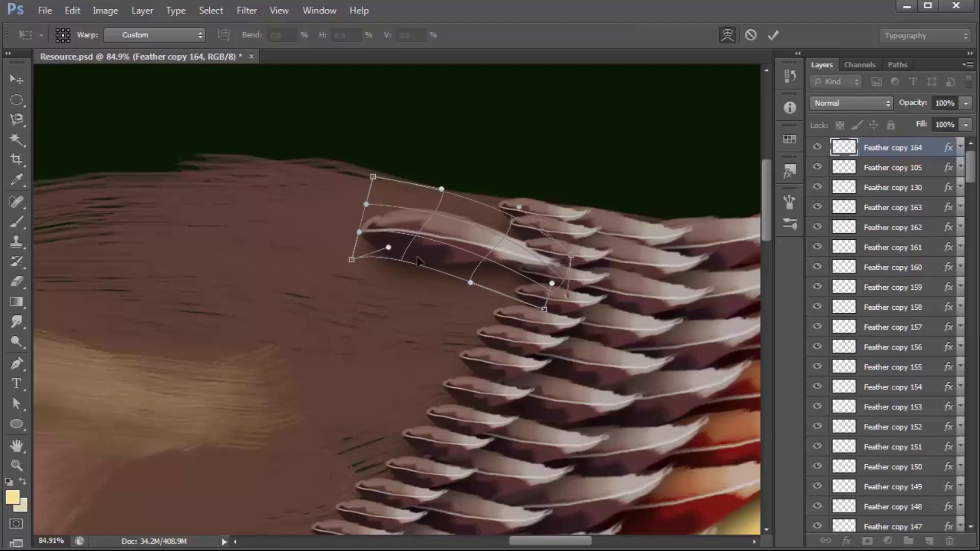
drag(570, 258, 567, 276)
key(Return)
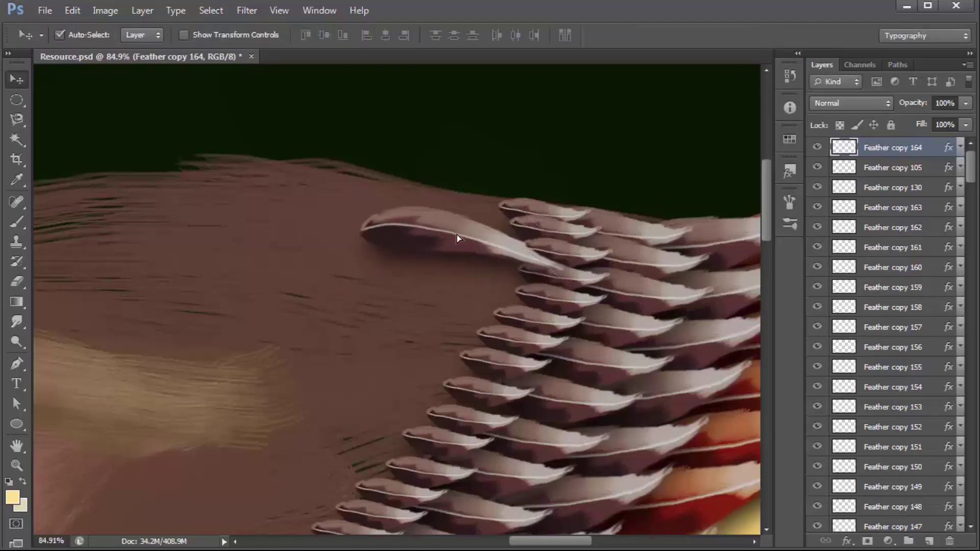
- Warp the feather again so it curves along the head outline
key(ctrl+t)
right_click(438, 191)
click(452, 317)
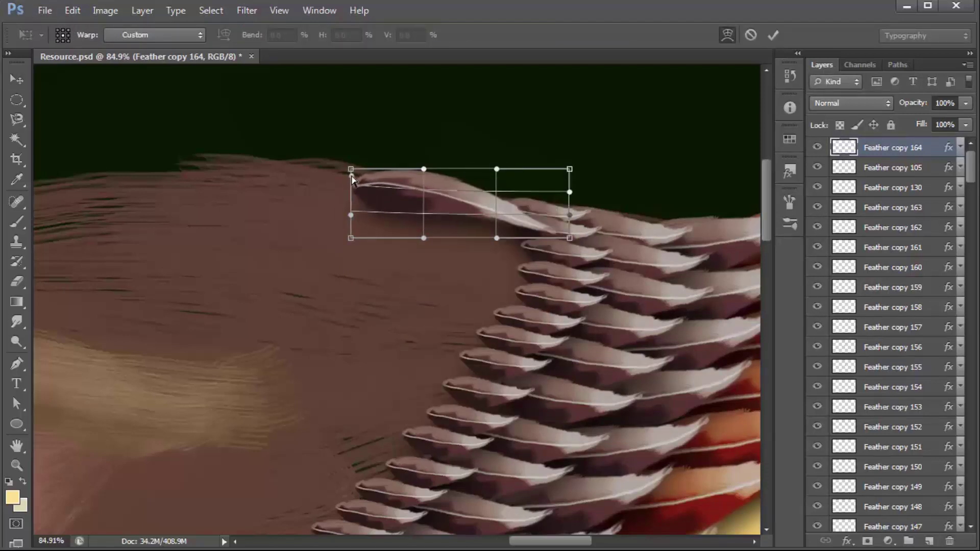
drag(335, 161, 403, 209)
key(Return)
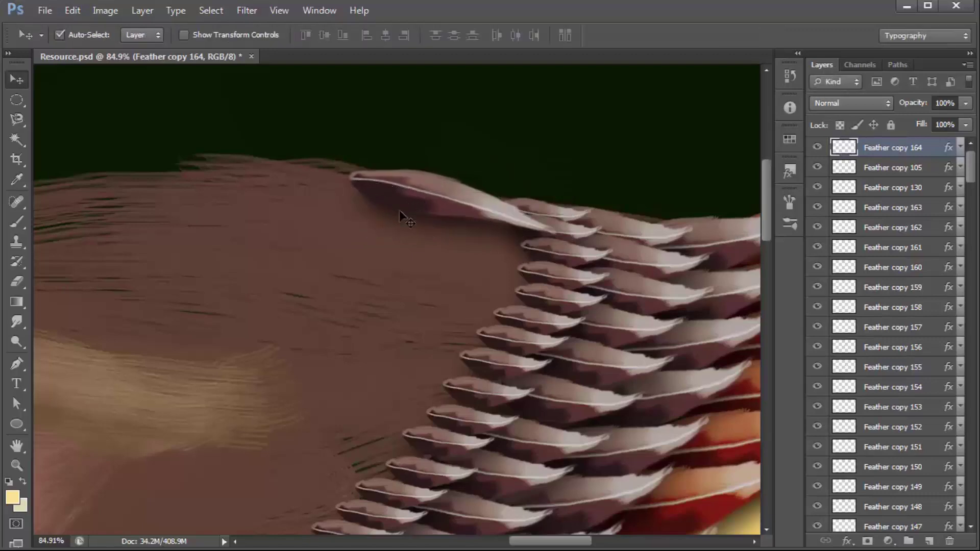
scroll(408, 202, down, 5)
scroll(424, 192, up, 5)
- Briefly pick the Blur tool, then return to Move and duplicate the curved feather
key(o)
key(v)
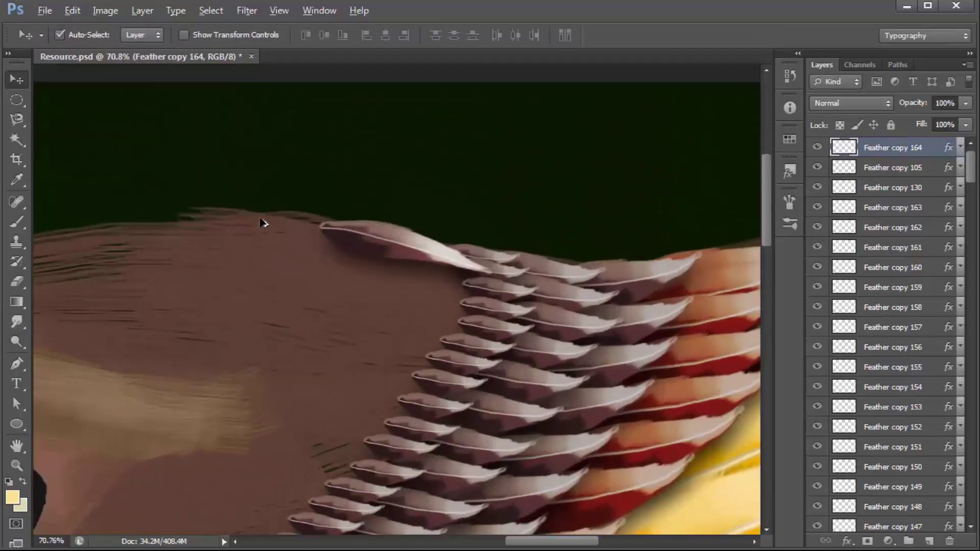
scroll(265, 360, down, 1)
key(o)
right_click(17, 322)
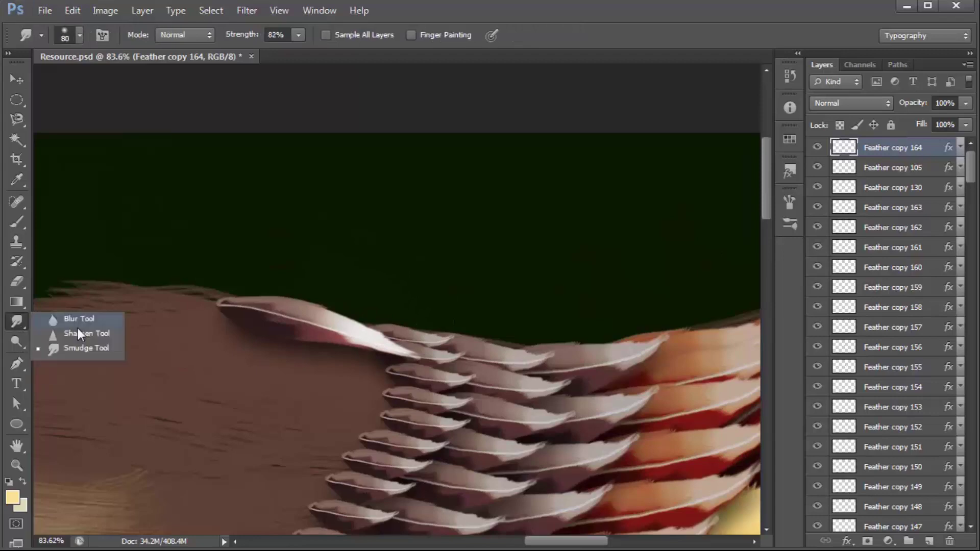
click(77, 320)
scroll(383, 336, up, 3)
key(v)
scroll(282, 259, down, 3)
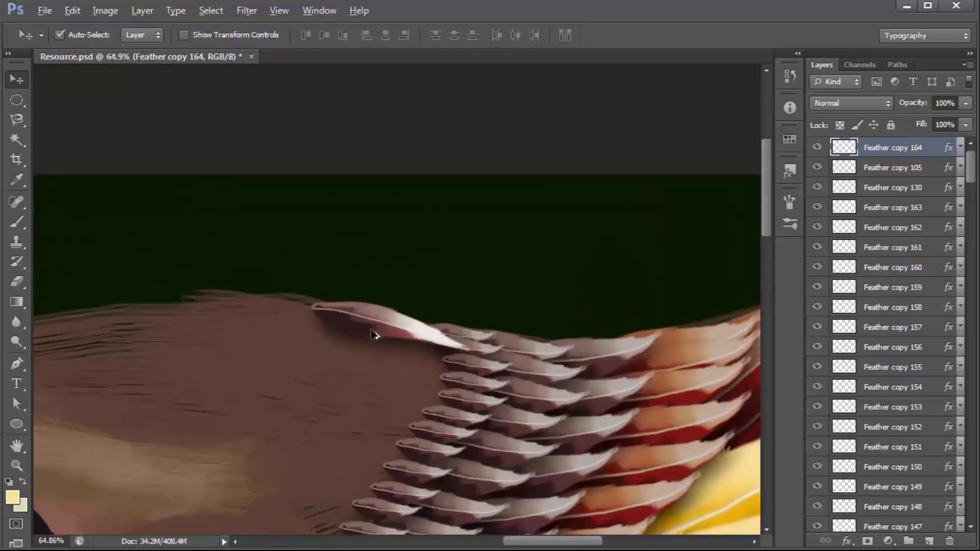
drag(377, 335, 422, 324)
scroll(423, 324, down, 1)
- Move the duplicated feather down into place and tilt it slightly
scroll(461, 380, up, 2)
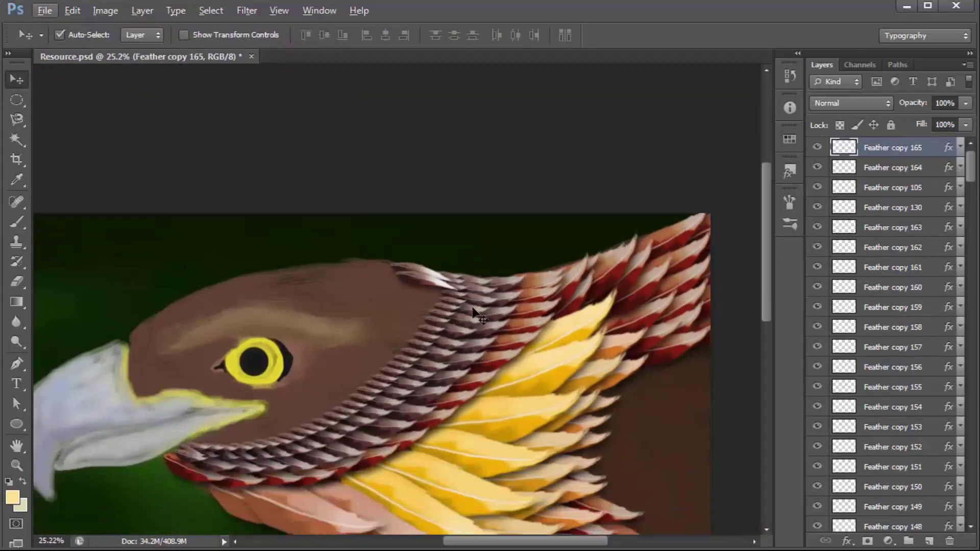
scroll(461, 380, up, 2)
mouse_move(482, 278)
mouse_down()
mouse_move(513, 332)
mouse_move(508, 352)
mouse_up()
key(ctrl+t)
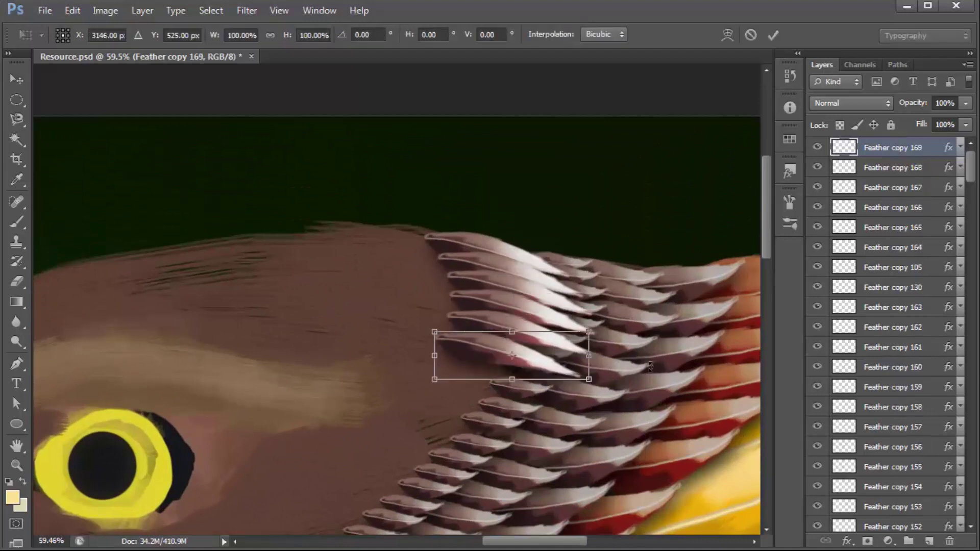
drag(659, 383, 660, 365)
key(Return)
- Add crown feathers, tilting the new top one about 6.6 degrees and shifting it 35 px right
drag(496, 361, 480, 375)
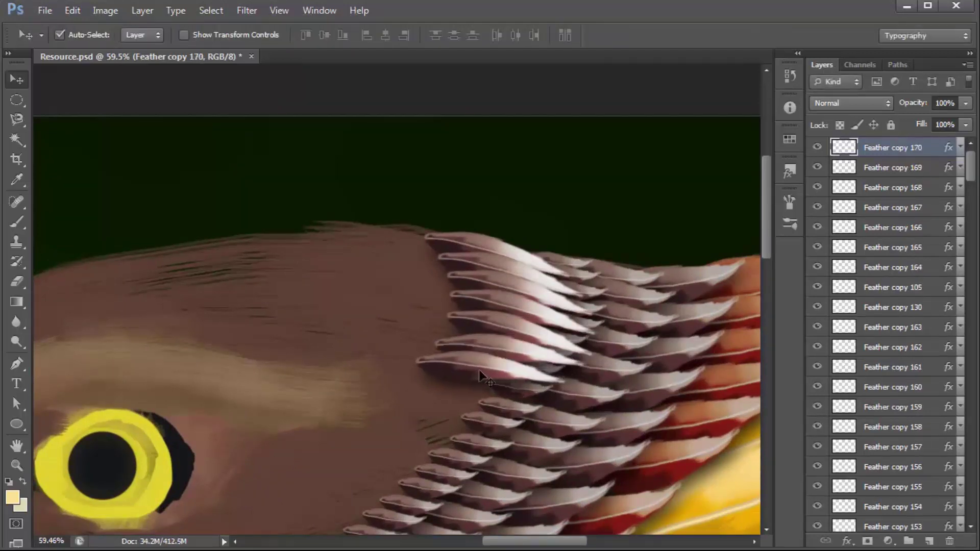
key(ctrl+t)
drag(551, 378, 579, 357)
key(Return)
mouse_move(423, 380)
mouse_down()
mouse_move(431, 383)
mouse_move(405, 239)
mouse_up()
key(ctrl+t)
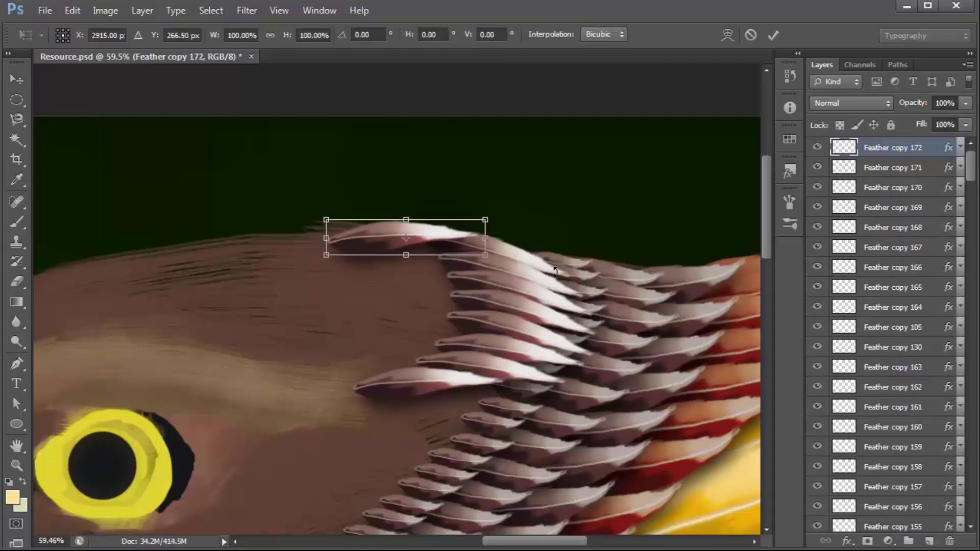
drag(572, 275, 568, 294)
key(Return)
mouse_move(409, 240)
mouse_down()
mouse_move(436, 259)
mouse_move(427, 278)
mouse_move(454, 313)
mouse_move(426, 364)
mouse_move(448, 350)
mouse_up()
- Duplicate a feather as a new slightly rotated top feather and stack two more below
scroll(449, 350, down, 5)
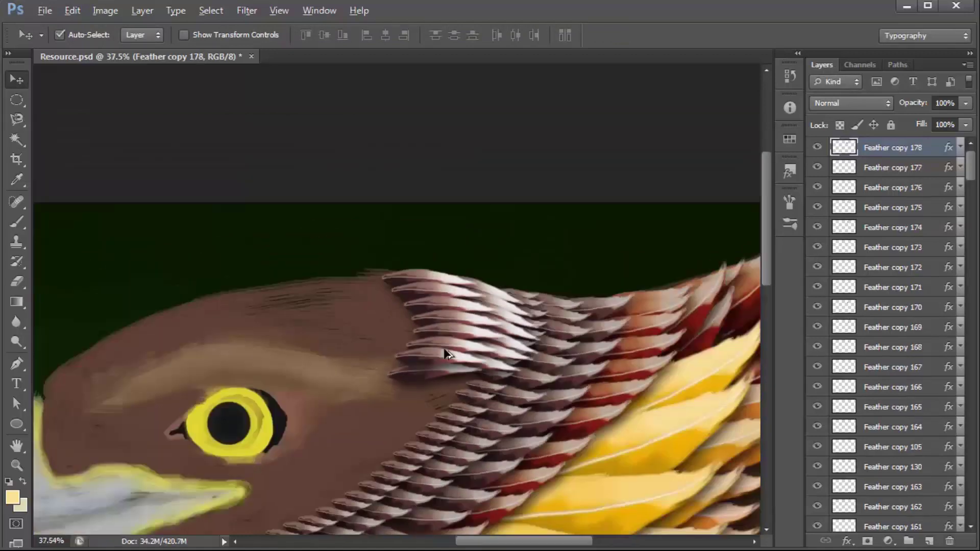
scroll(448, 350, up, 3)
scroll(498, 386, up, 2)
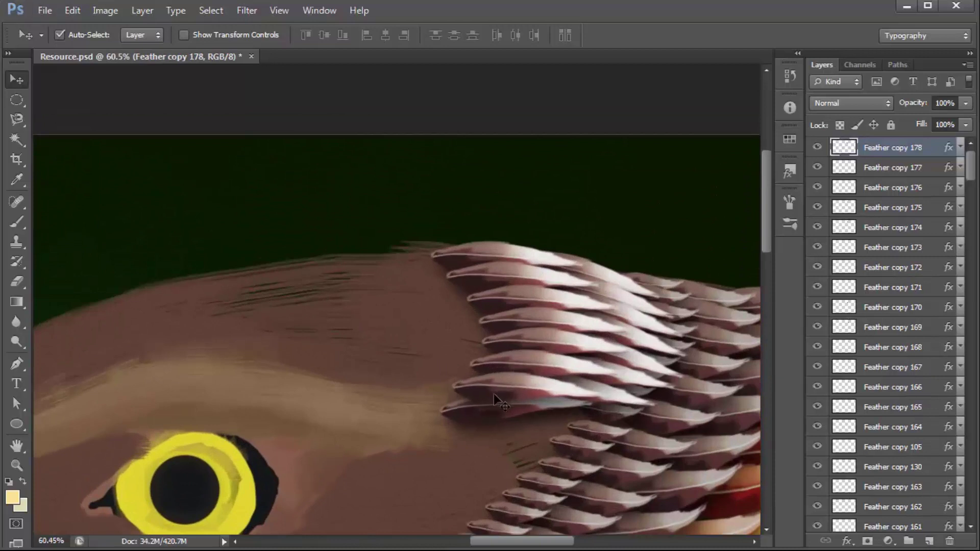
drag(489, 386, 398, 255)
key(ctrl+t)
drag(558, 278, 587, 284)
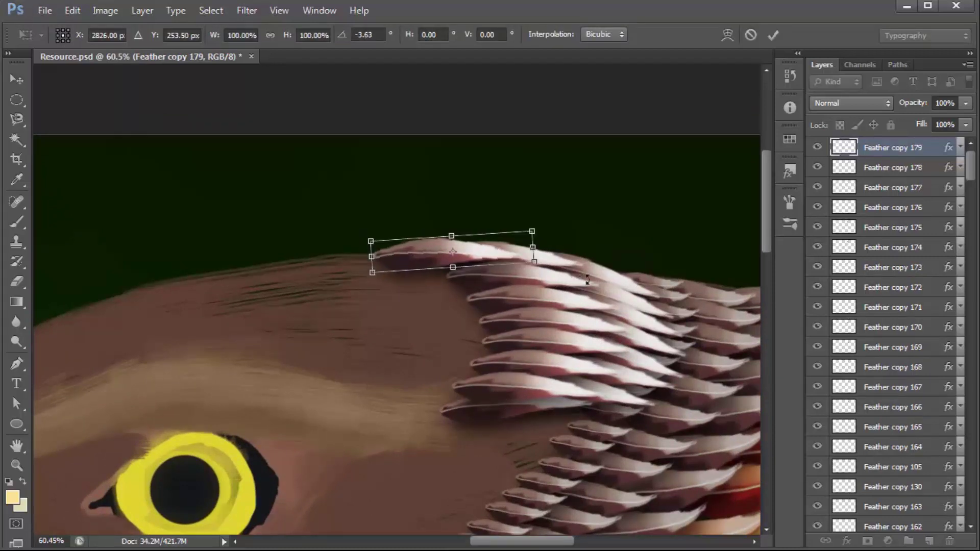
key(Return)
mouse_move(435, 252)
mouse_down()
mouse_move(459, 375)
mouse_move(437, 399)
mouse_up()
- Duplicate a feather up toward the crown and select feather layers 186 to 192
scroll(403, 400, up, 2)
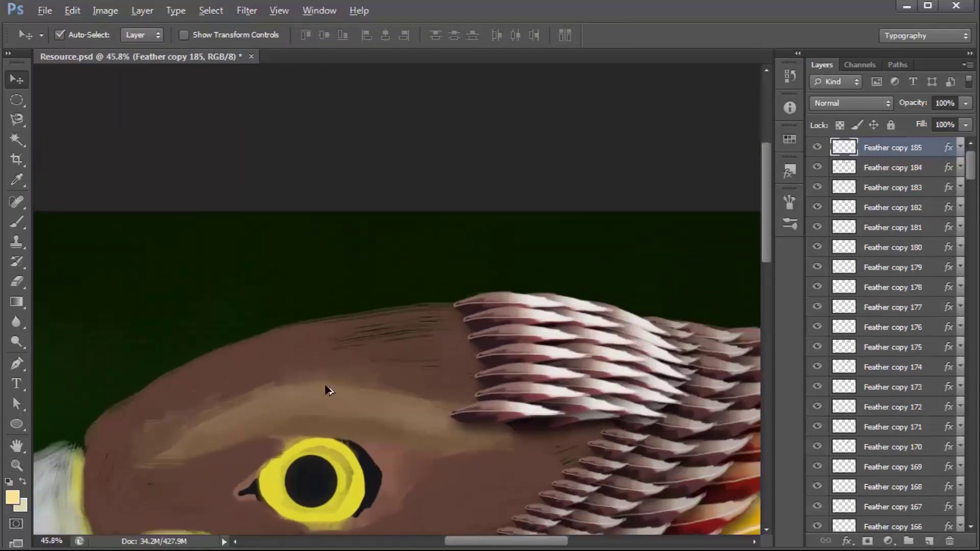
mouse_move(564, 439)
mouse_down()
mouse_move(459, 286)
mouse_move(491, 281)
mouse_move(519, 326)
mouse_move(528, 354)
mouse_move(514, 379)
mouse_move(525, 409)
mouse_move(536, 393)
mouse_move(506, 426)
mouse_up()
scroll(505, 426, down, 5)
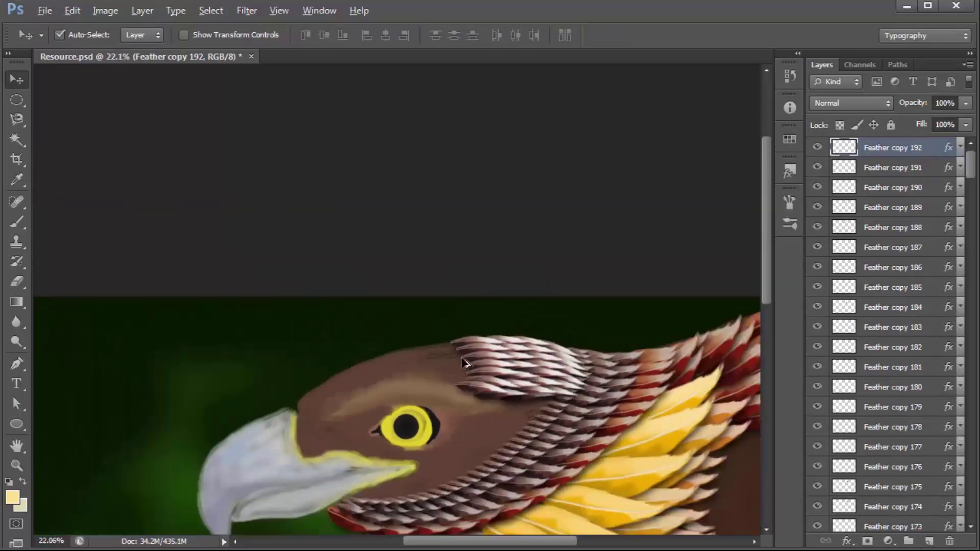
scroll(565, 155, up, 5)
click(564, 153)
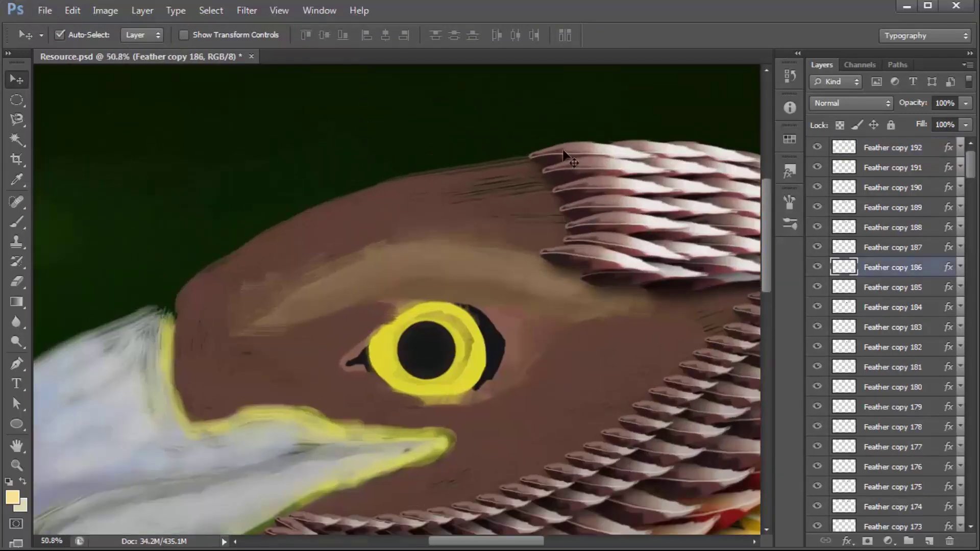
- Group the crown feathers and place a copy shifted left, slightly smaller and rotated about -6°
shift+click(902, 150)
key(ctrl+g)
key(ctrl+j)
key(ctrl+t)
drag(634, 214, 578, 216)
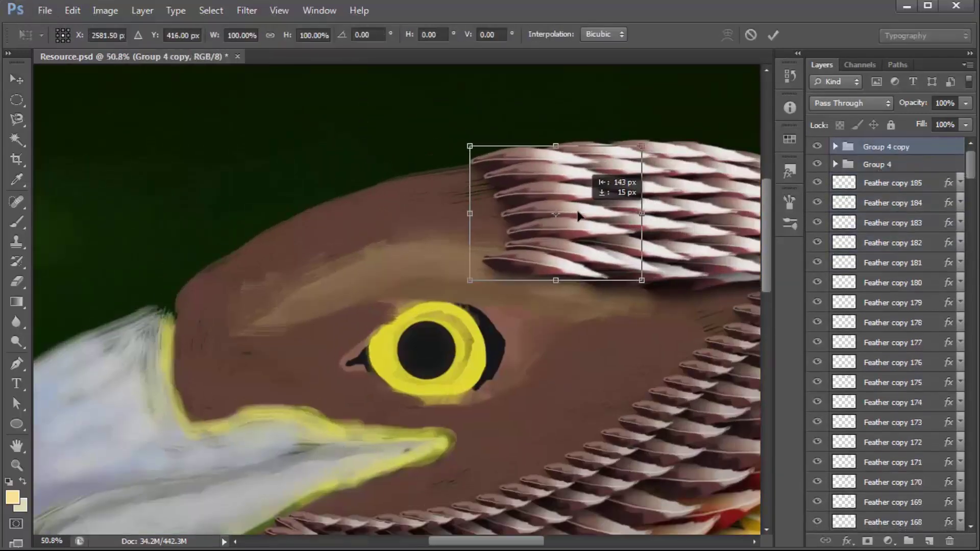
drag(642, 146, 629, 156)
drag(689, 239, 692, 224)
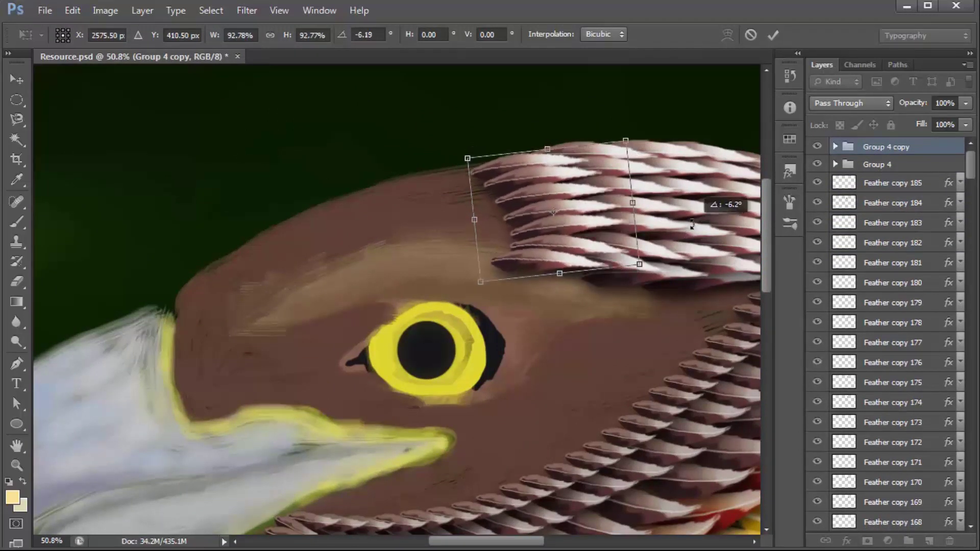
key(Return)
- Add a second feather-group copy moved left toward the beak at about 95% size
key(ctrl+j)
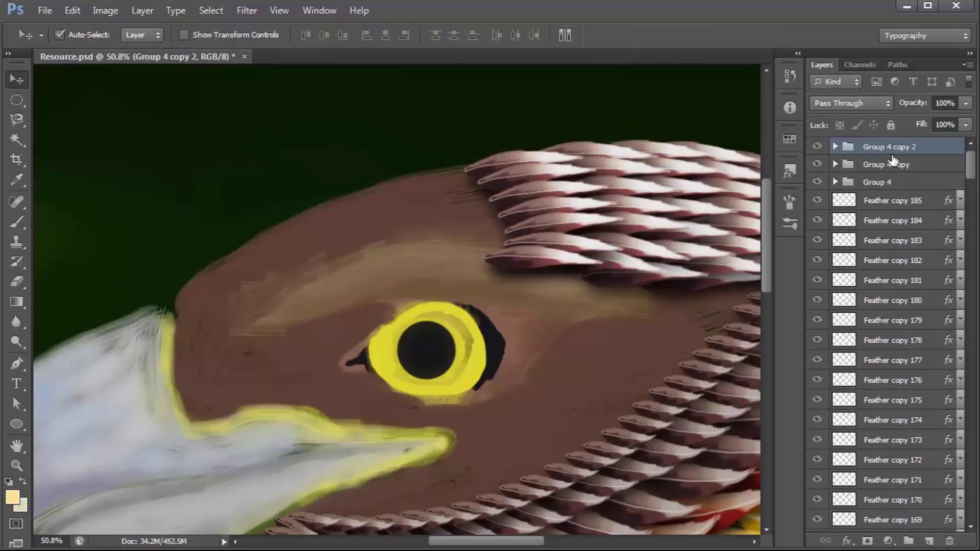
key(ctrl+t)
drag(591, 201, 525, 212)
drag(569, 278, 561, 270)
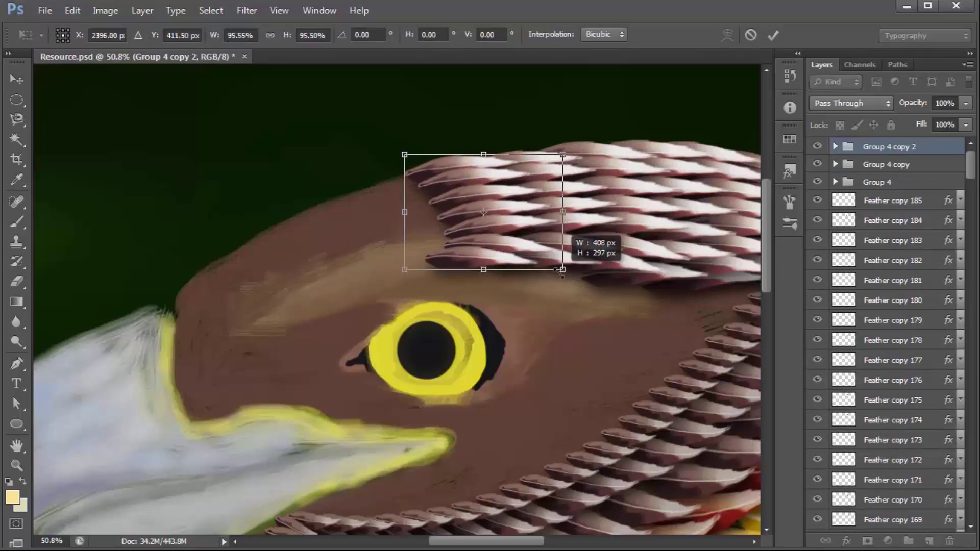
key(Return)
key(ctrl+t)
key(Return)
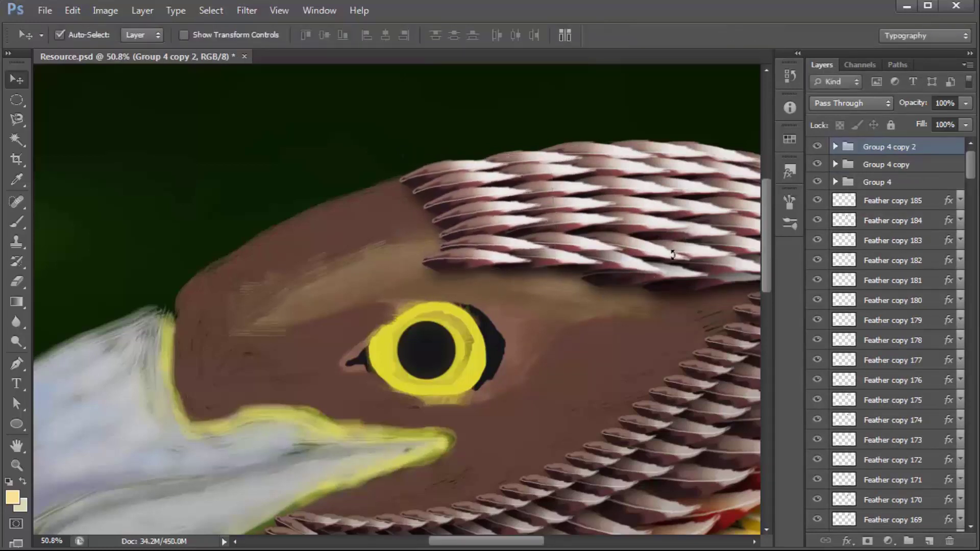
- Place a third, slightly enlarged feather-group copy over the brow
key(ctrl+j)
key(ctrl+t)
drag(502, 194, 434, 217)
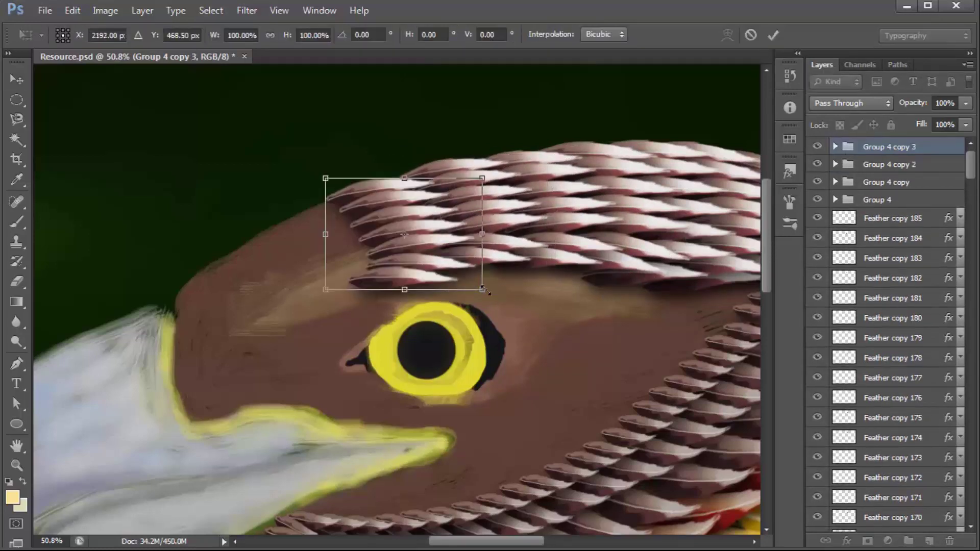
drag(483, 289, 460, 274)
mouse_move(437, 226)
mouse_down()
mouse_move(449, 219)
mouse_move(353, 239)
mouse_up()
key(Return)
- Add a fourth feather-group copy rotated about -8° along the brow
key(ctrl+j)
key(ctrl+t)
drag(459, 304, 467, 289)
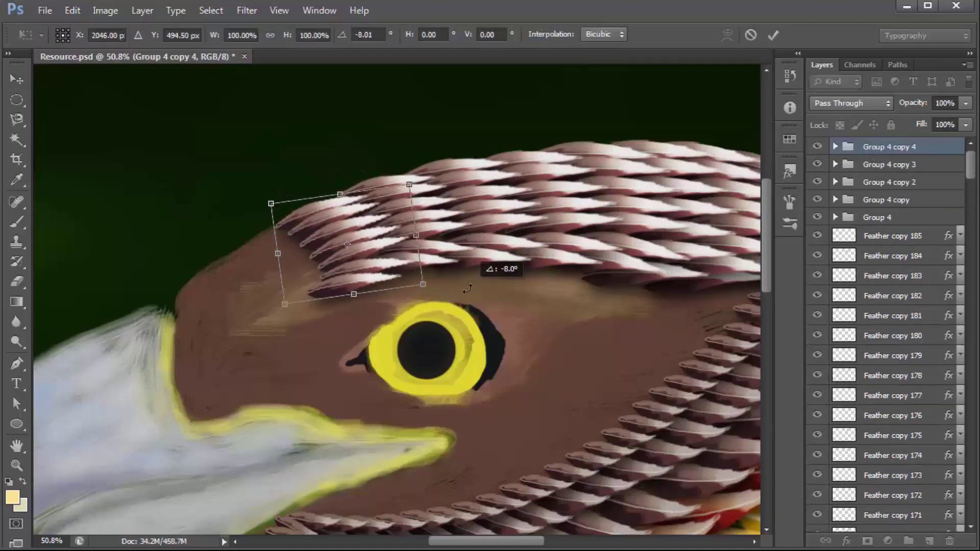
double_click(388, 288)
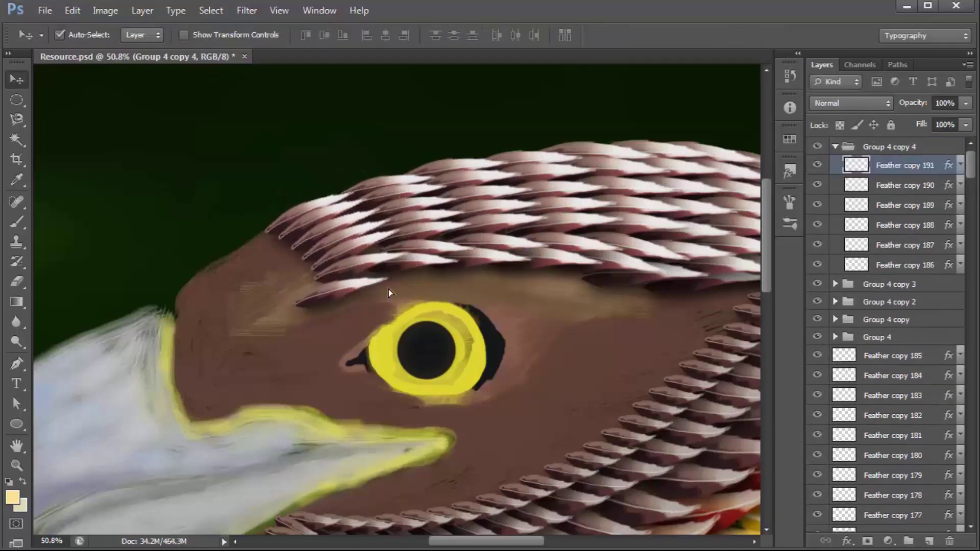
scroll(388, 289, down, 2)
scroll(388, 289, down, 5)
scroll(316, 183, up, 5)
scroll(317, 184, up, 2)
- Duplicate the latest brow feather group, shrink it to about 90%, and set it nearer the beak
click(847, 147)
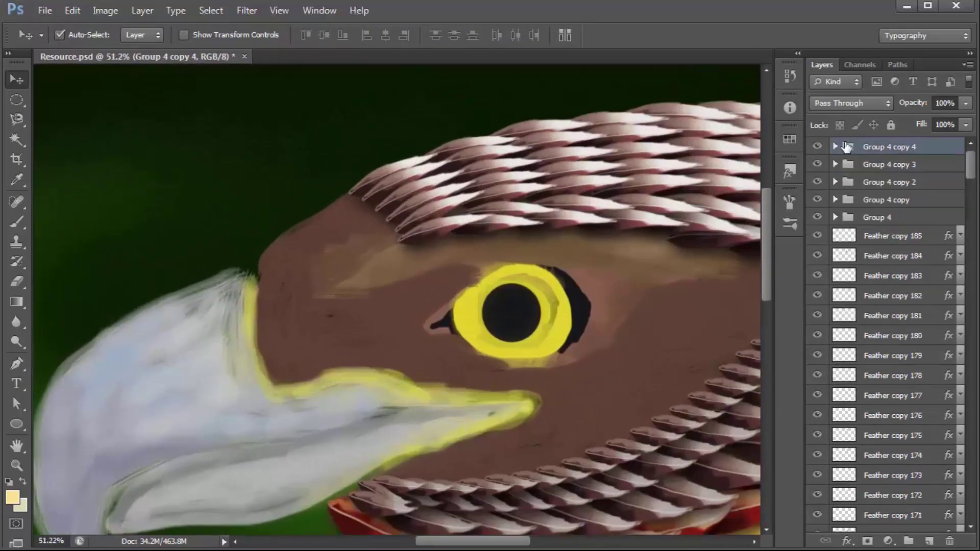
key(ctrl+j)
key(ctrl+t)
drag(426, 197, 365, 222)
drag(438, 175, 427, 178)
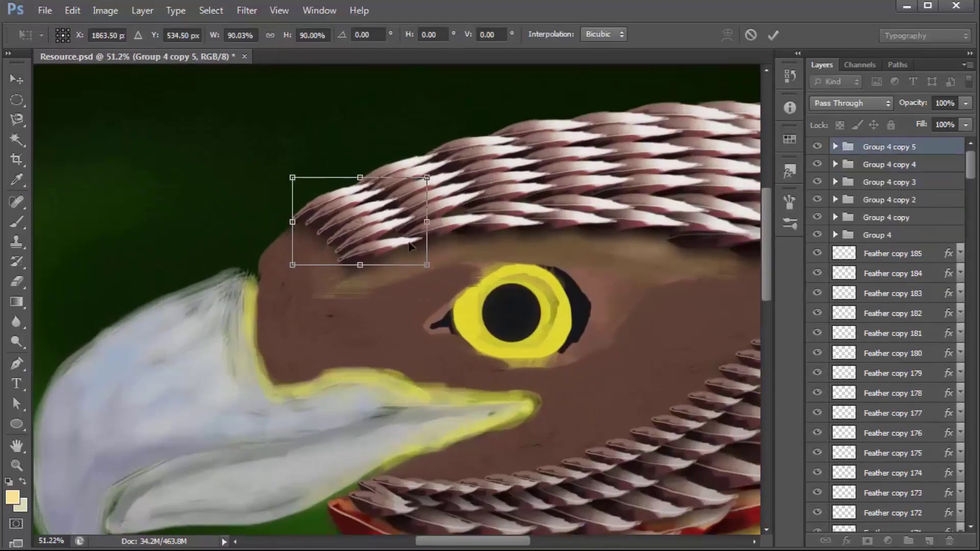
drag(410, 247, 338, 269)
key(Return)
- Place one more rotated feather copy down the brow and fill the remaining gap with a feather
key(ctrl+j)
key(ctrl+t)
drag(408, 295, 439, 245)
mouse_move(360, 248)
mouse_down()
mouse_move(309, 266)
mouse_move(304, 301)
mouse_move(321, 276)
mouse_move(372, 285)
mouse_up()
key(Return)
key(ctrl+t)
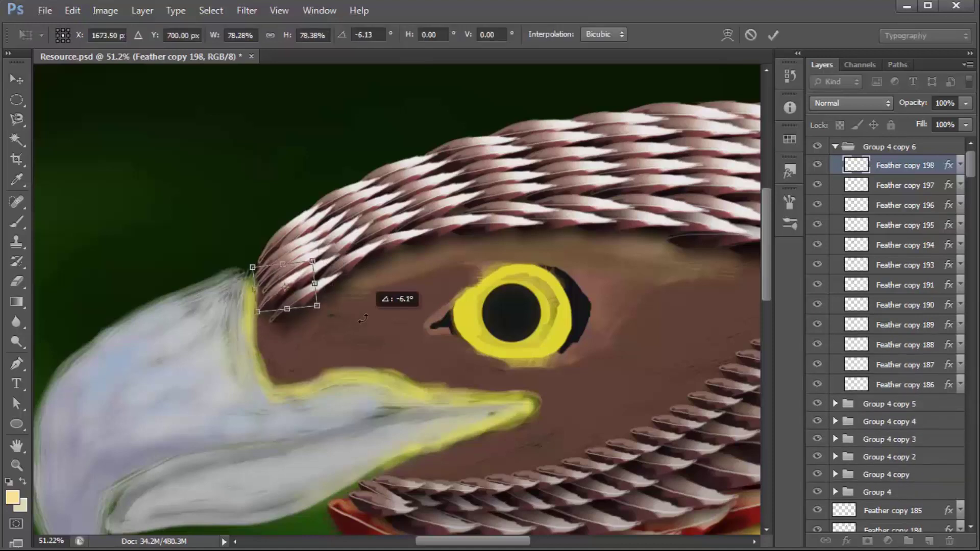
key(Return)
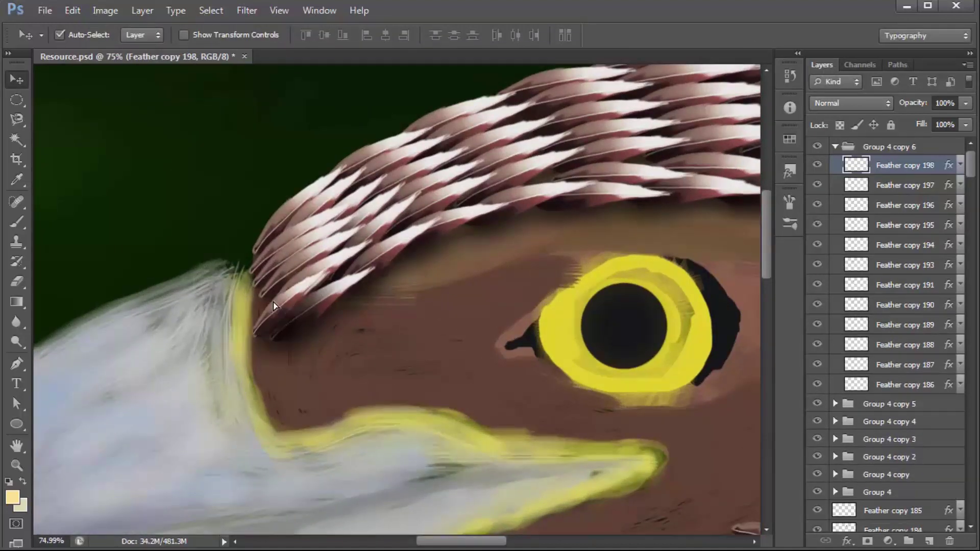
drag(273, 303, 265, 283)
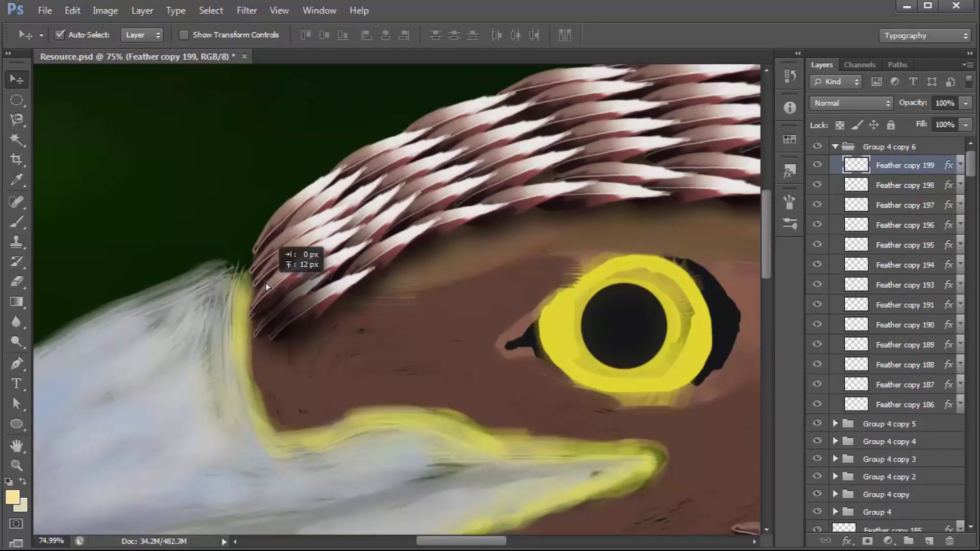
scroll(265, 283, down, 5)
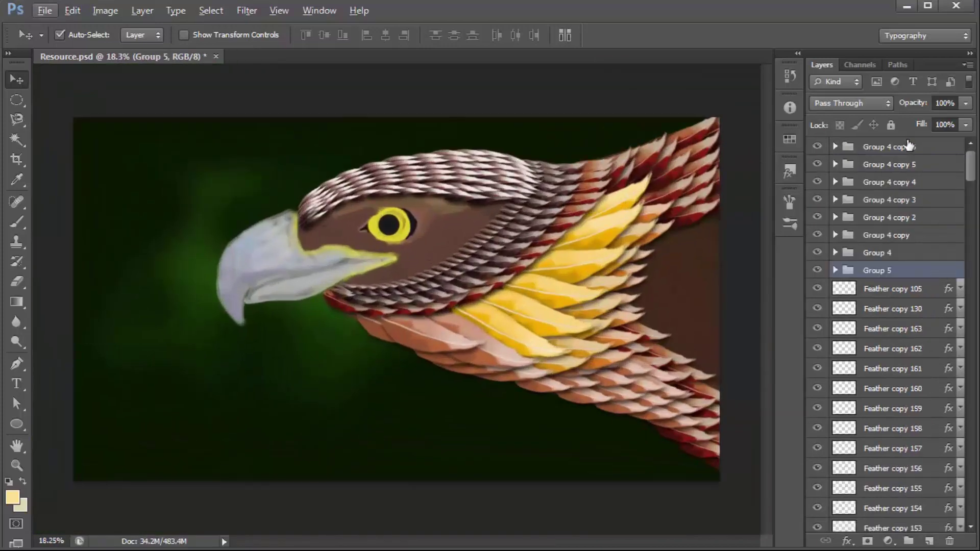
- Merge the Group 6 copy into one layer and narrow it to fit the brow
right_click(889, 153)
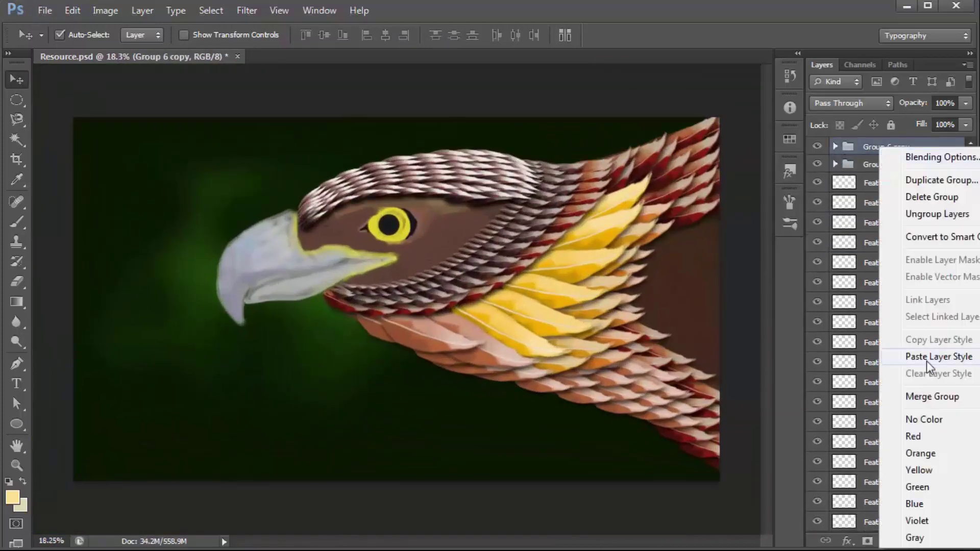
click(867, 396)
key(ctrl+t)
drag(478, 181, 496, 190)
drag(575, 250, 470, 245)
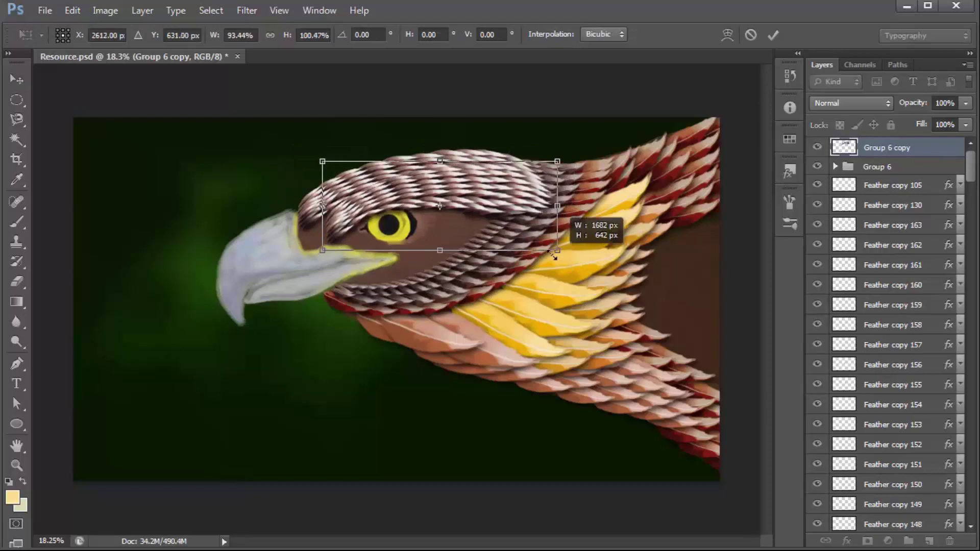
scroll(433, 225, up, 3)
- Warp the merged feather patch down and bend it to arch over the eye
right_click(414, 169)
click(353, 155)
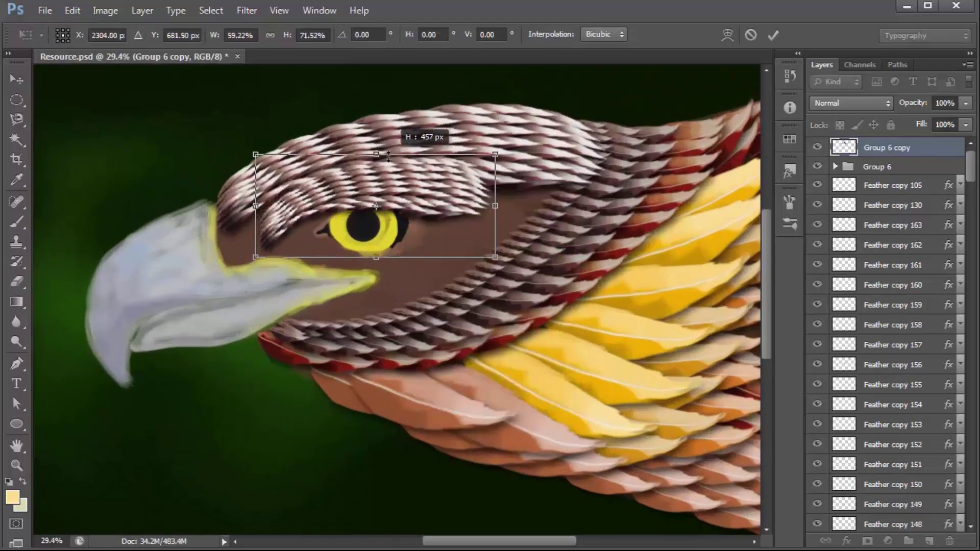
drag(358, 158, 362, 191)
right_click(463, 199)
click(498, 314)
mouse_move(479, 232)
mouse_down()
mouse_move(550, 160)
mouse_move(569, 120)
mouse_up()
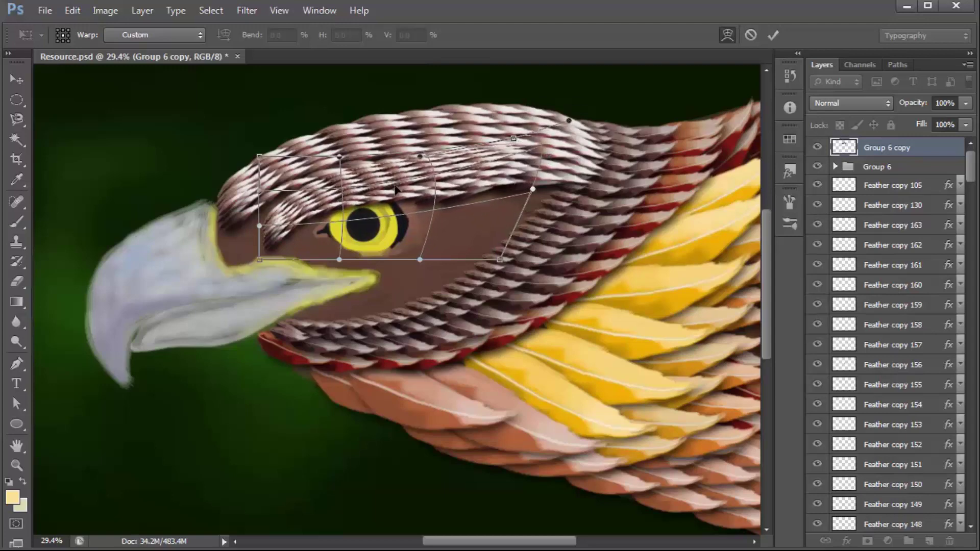
mouse_move(388, 205)
mouse_down()
mouse_move(495, 235)
mouse_move(361, 196)
mouse_up()
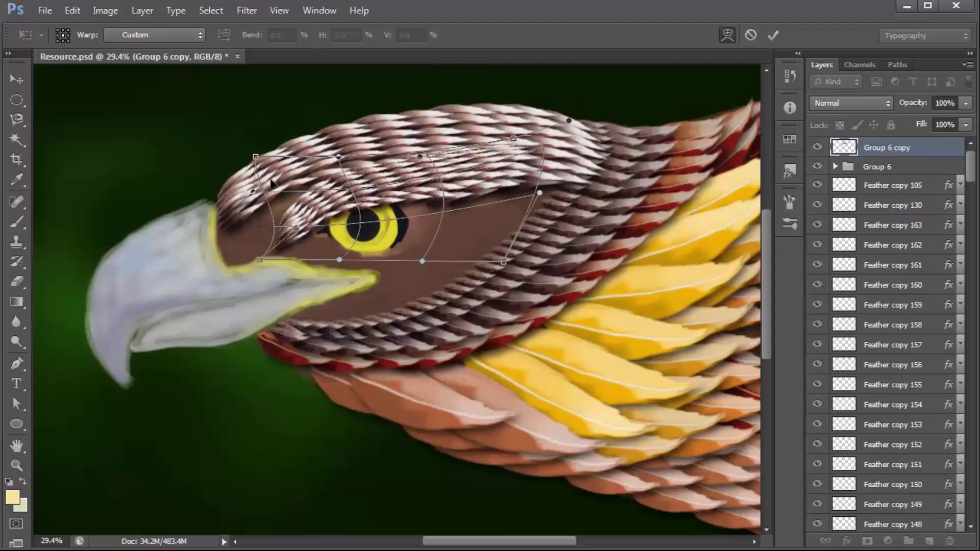
key(Return)
- Fit the painting on screen, zoom in on the head, and select the Blur tool group
key(ctrl+0)
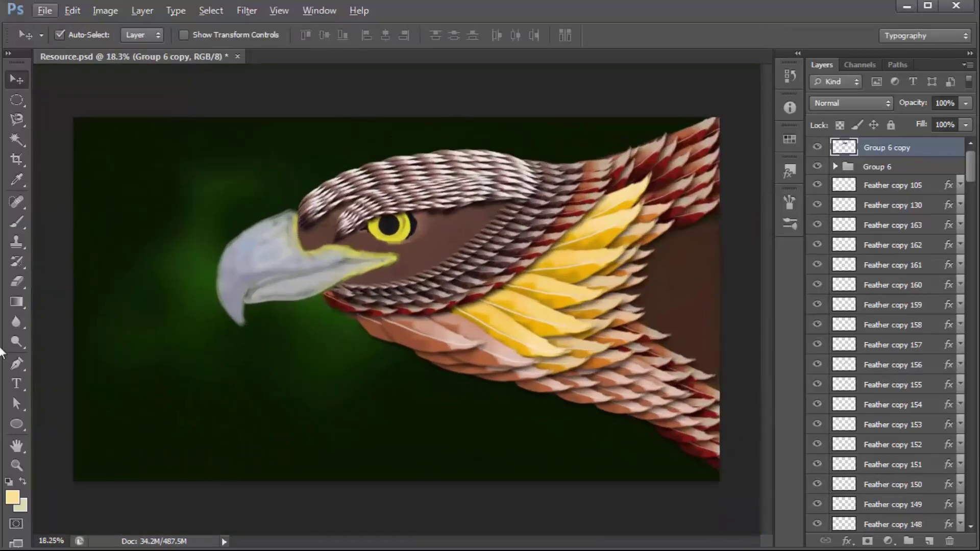
key(r)
key(ctrl+plus)
right_click(17, 322)
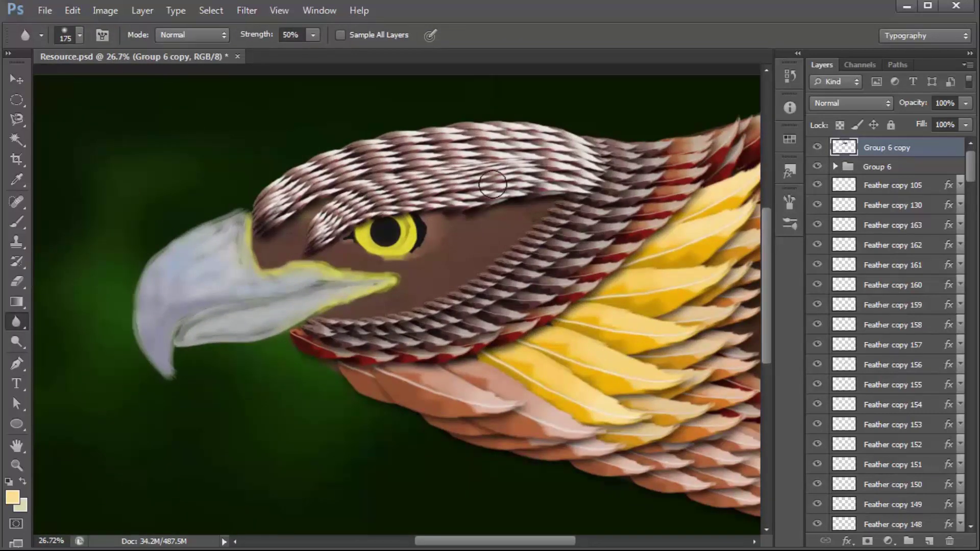
- Smudge the head feathers, then brighten them with the Dodge tool
right_click(15, 326)
click(94, 348)
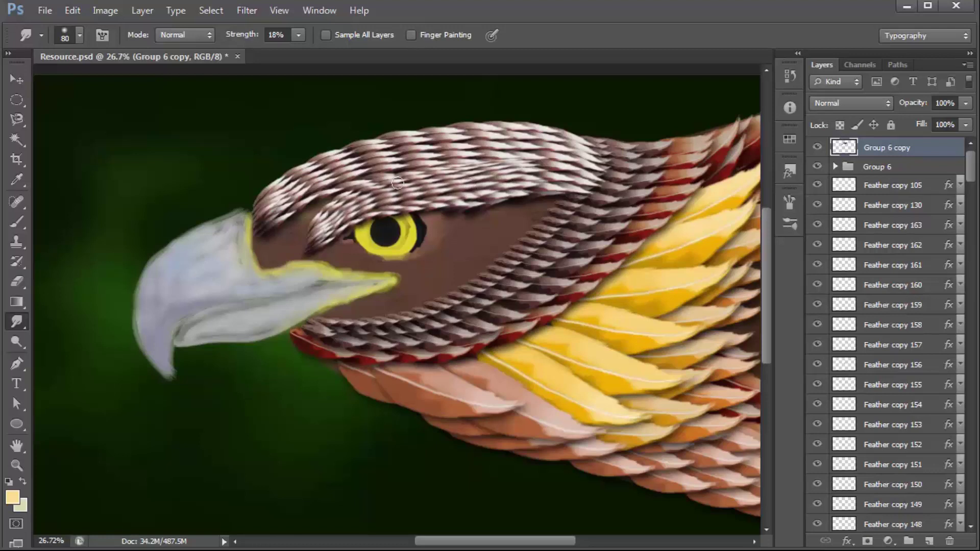
click(17, 341)
drag(349, 203, 566, 152)
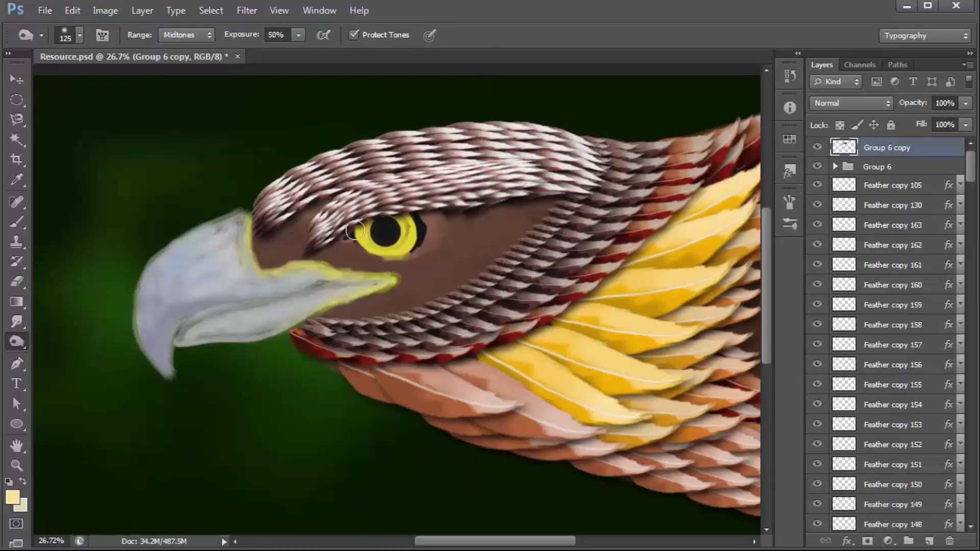
- Apply a Color Balance with Yellow/Blue set to -13 on the feathers
key(ctrl+b)
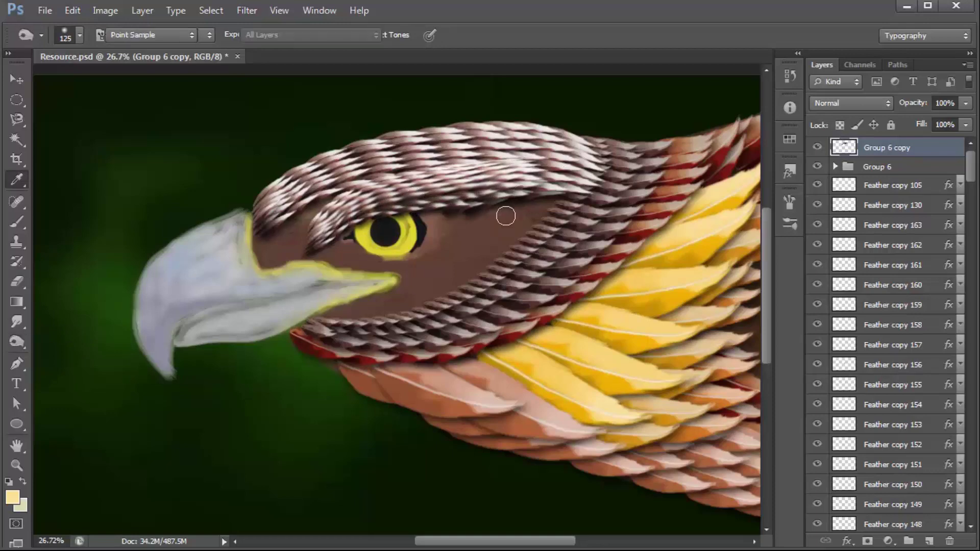
drag(768, 299, 757, 299)
key(Return)
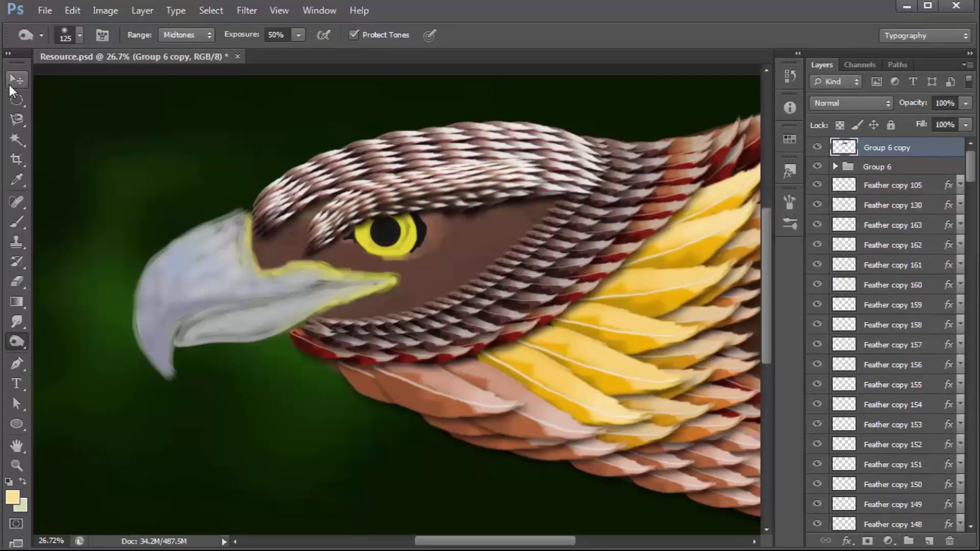
key(v)
scroll(320, 264, down, 3)
scroll(321, 264, up, 3)
scroll(450, 235, down, 2)
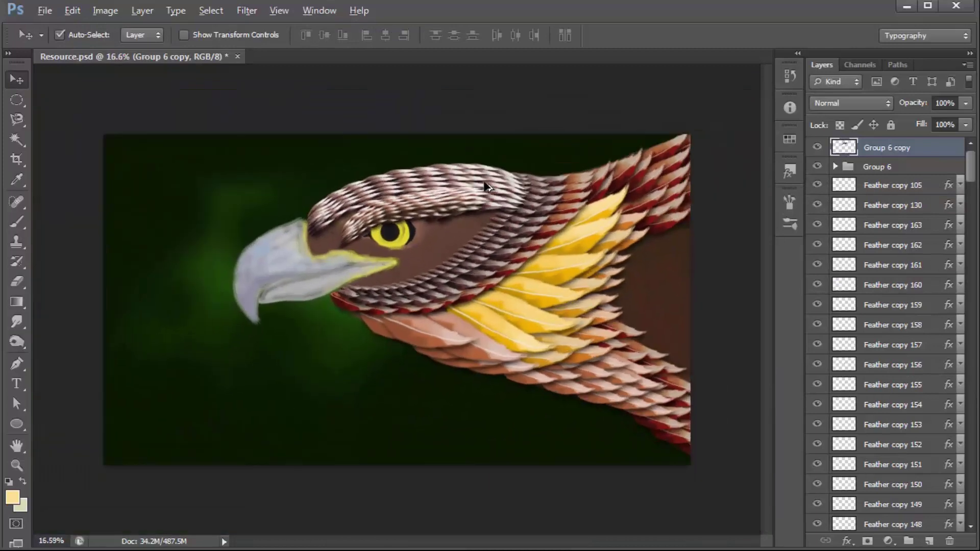
scroll(449, 235, up, 2)
- Add a new layer under the feathers, sample brown from the head, and select the bristle brush
scroll(449, 235, down, 1)
click(449, 234)
key(ctrl+shift+n)
key(Return)
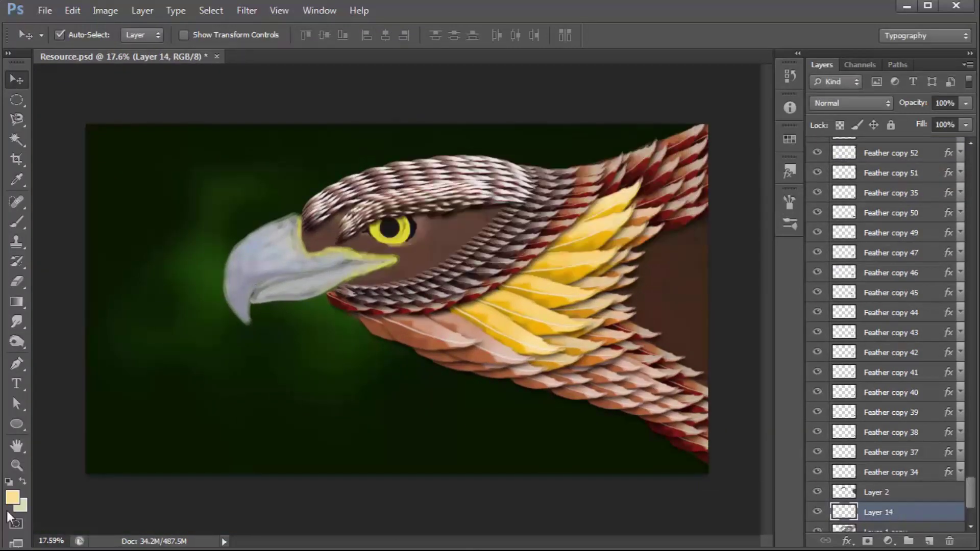
key(i)
click(12, 498)
click(440, 228)
key(Return)
key(b)
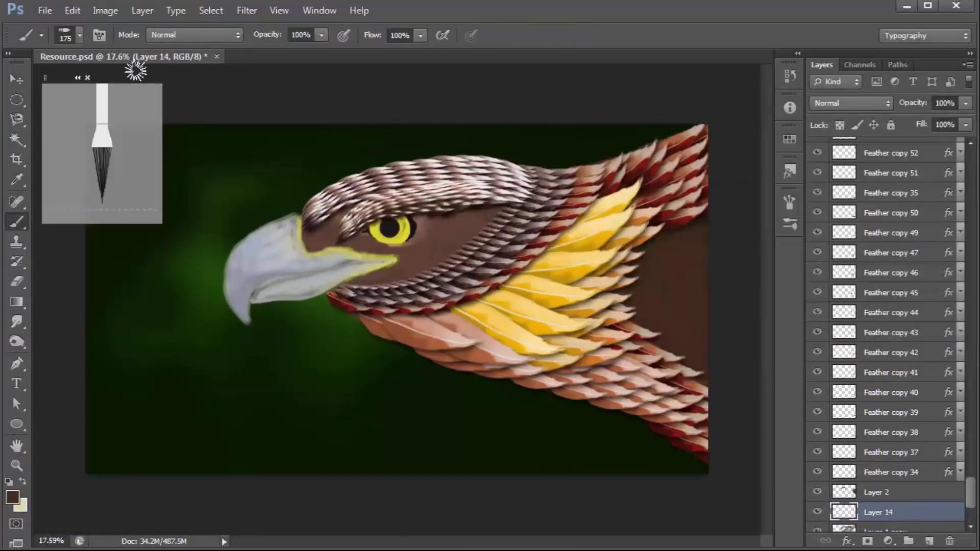
- Set the brush to 61% opacity and size 100, then switch to a darker brown
scroll(481, 225, up, 1)
scroll(477, 218, up, 1)
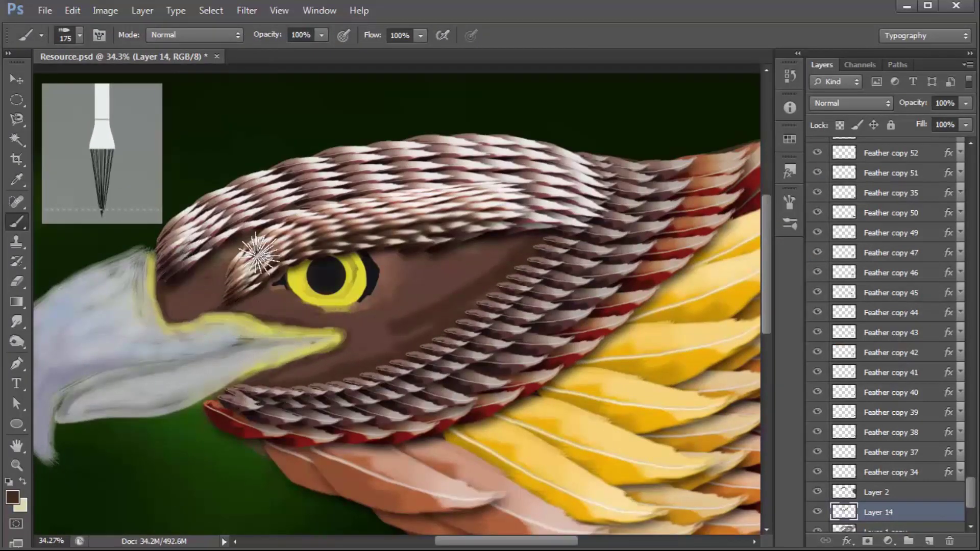
scroll(508, 256, up, 1)
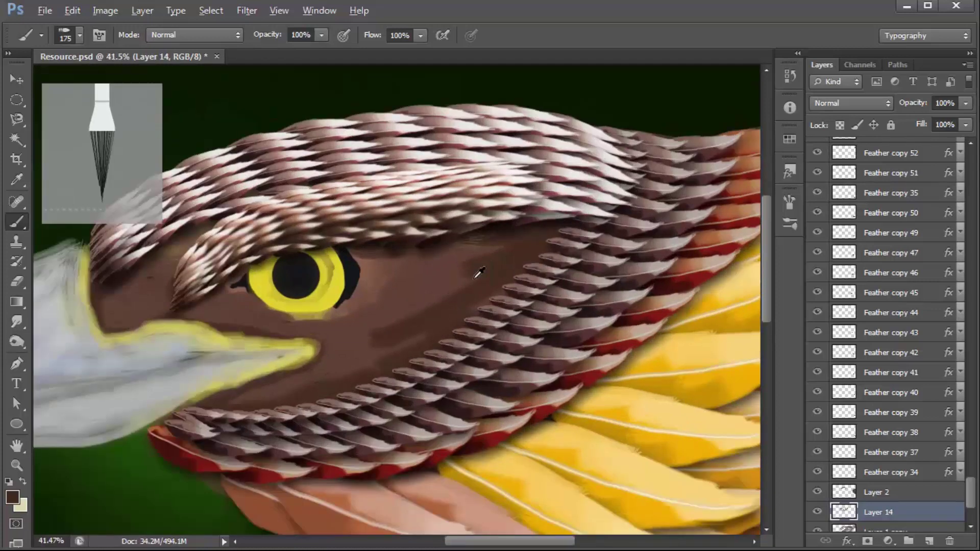
scroll(477, 271, up, 1)
key(6)
key(1)
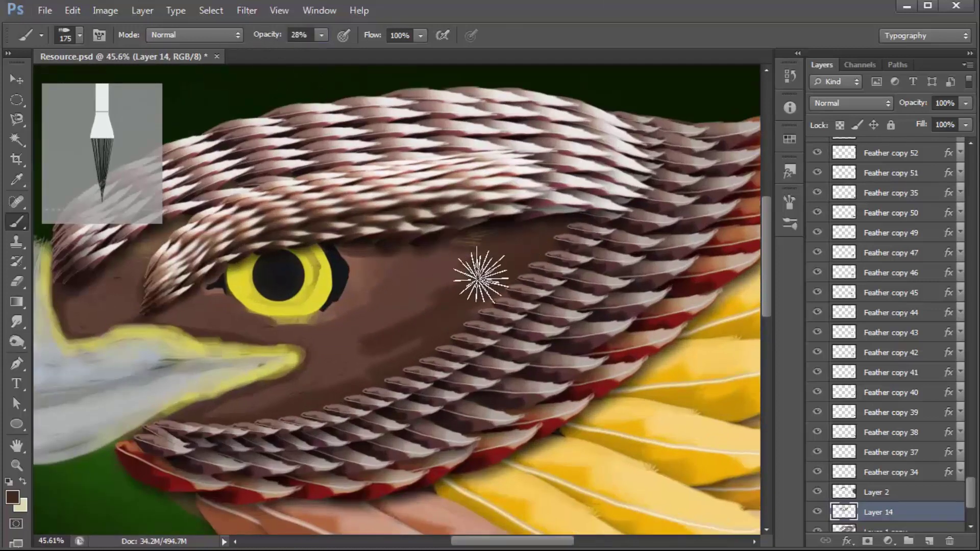
key(bracketright)
key(bracketright)
key(bracketright)
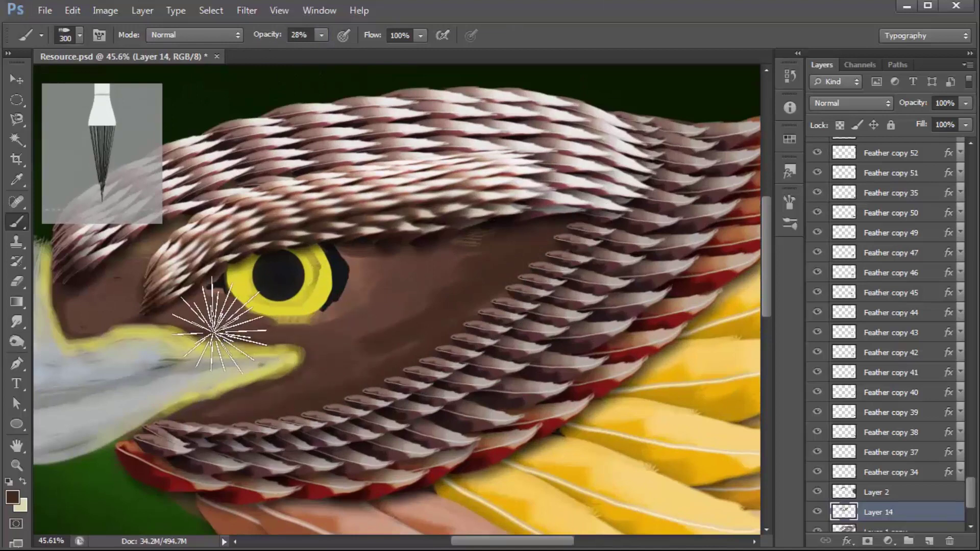
key(bracketleft)
key(bracketleft)
key(bracketleft)
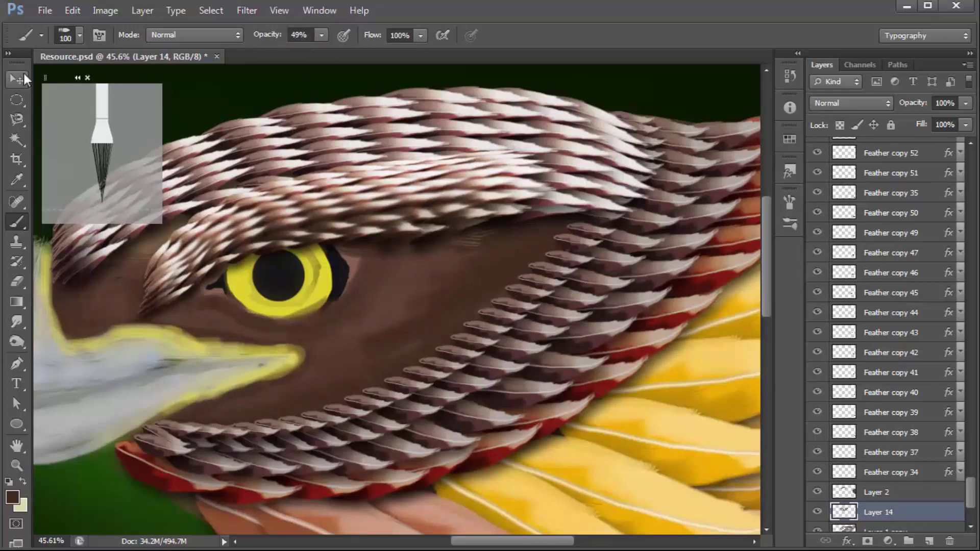
click(13, 495)
click(779, 324)
key(Return)
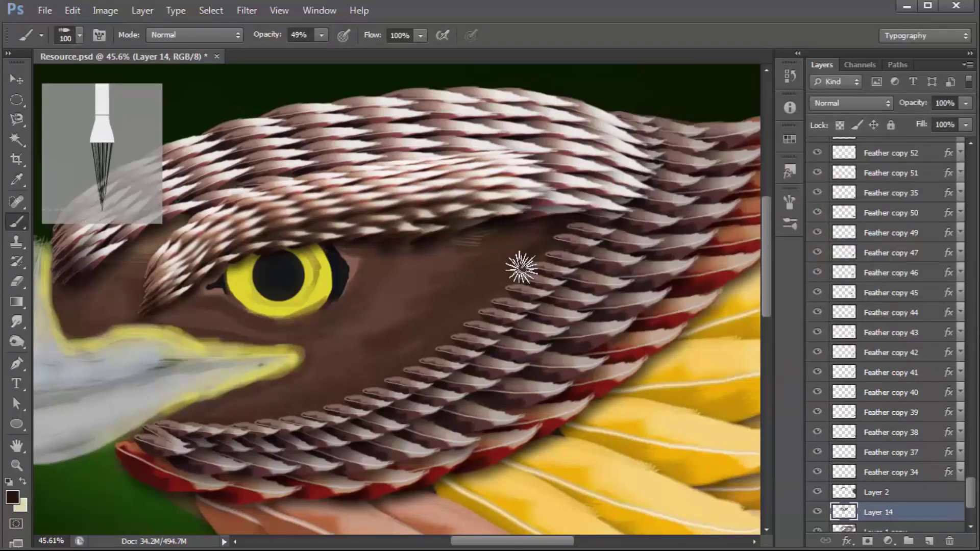
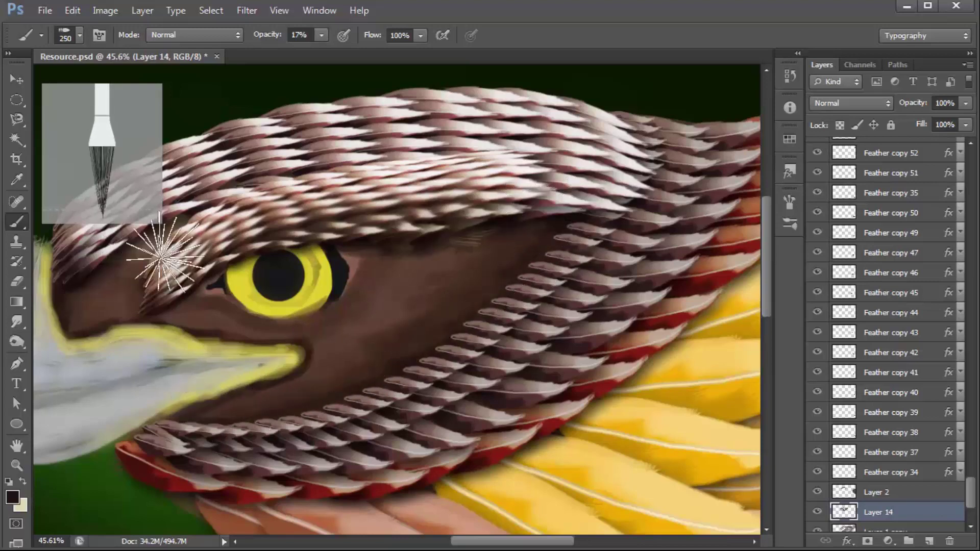
- Add a new Layer 15 directly above Group 2
scroll(459, 194, down, 5)
scroll(429, 185, up, 3)
scroll(431, 191, up, 3)
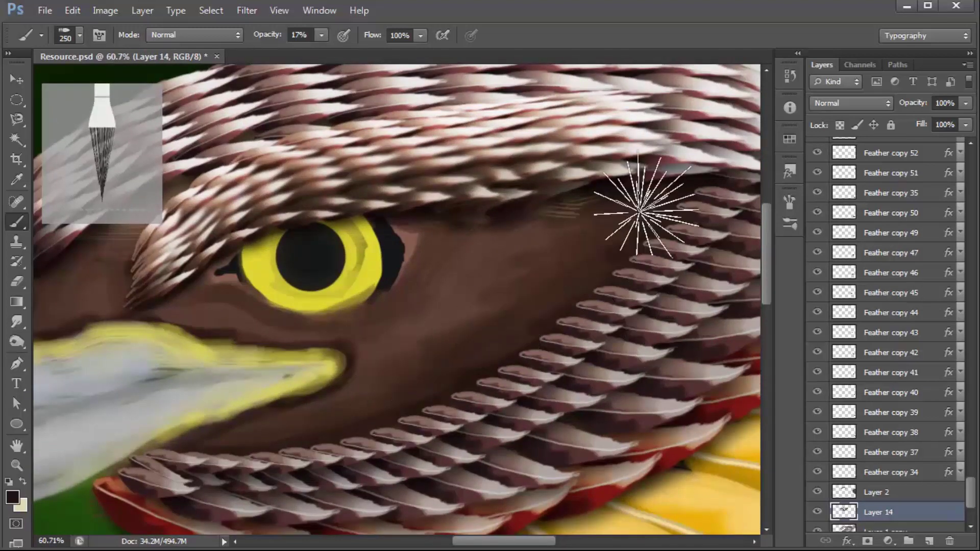
click(16, 79)
scroll(888, 331, down, 3)
click(872, 507)
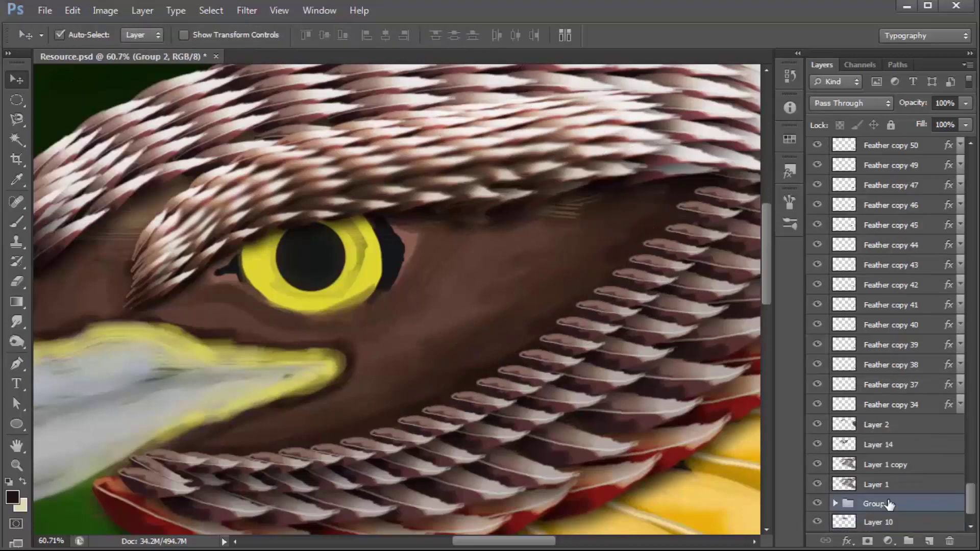
key(ctrl+shift+n)
key(Return)
- Paint the dark eye outline with a size-150 brush and bring Layer 15 to the top
click(13, 496)
key(Return)
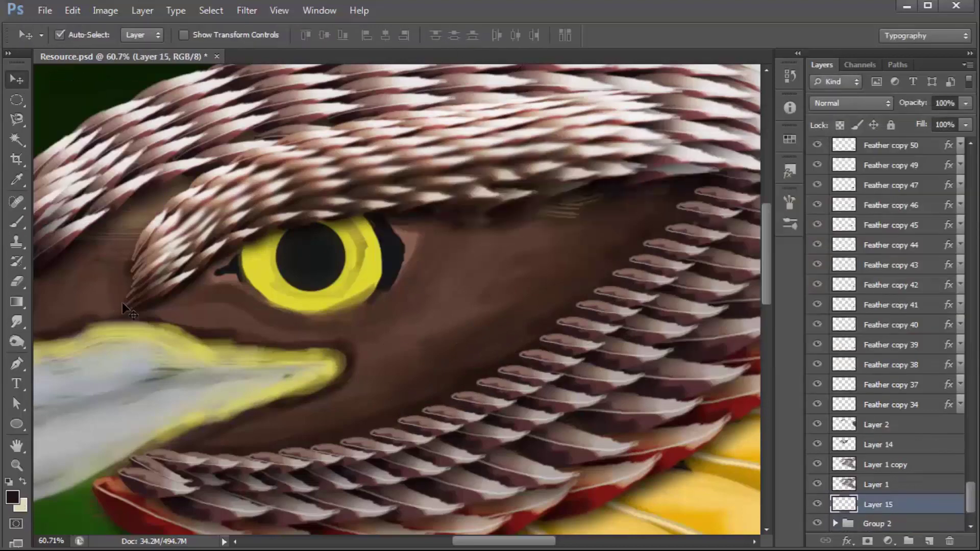
key(b)
click(72, 36)
drag(140, 84, 110, 84)
click(417, 278)
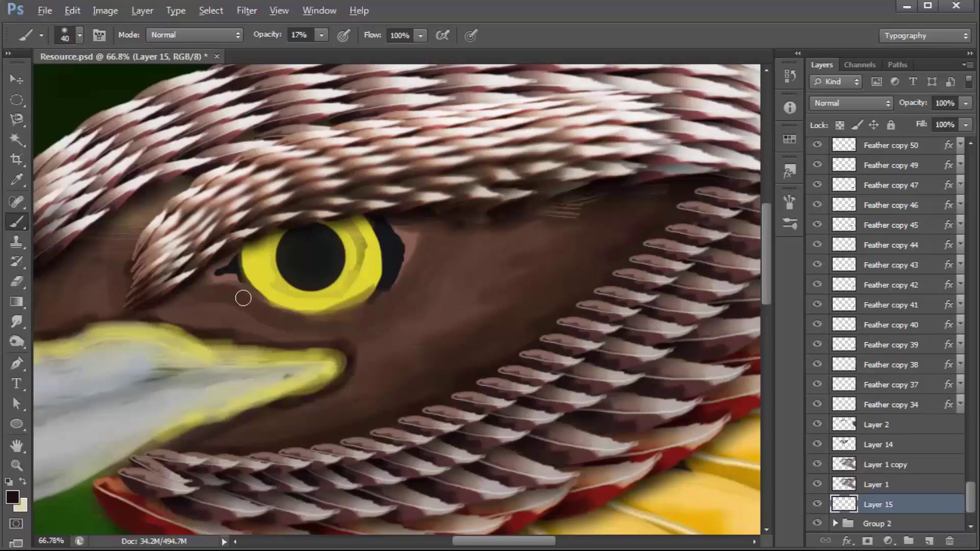
scroll(229, 296, up, 3)
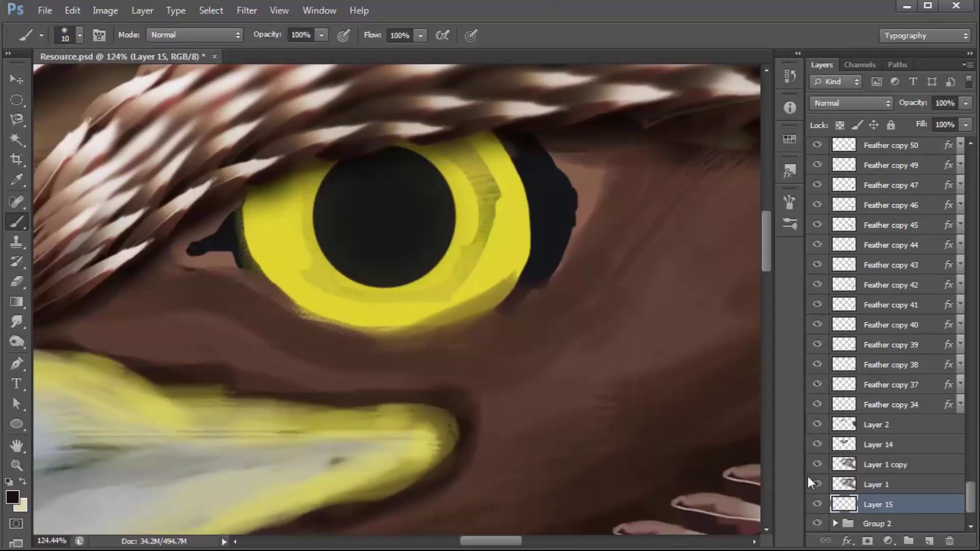
key(ctrl+shift+bracketright)
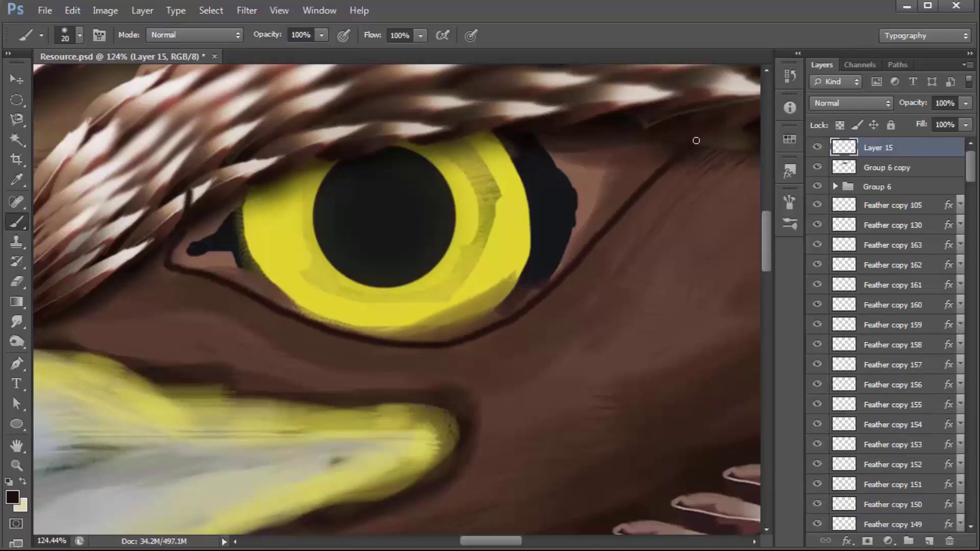
click(256, 12)
mouse_move(254, 165)
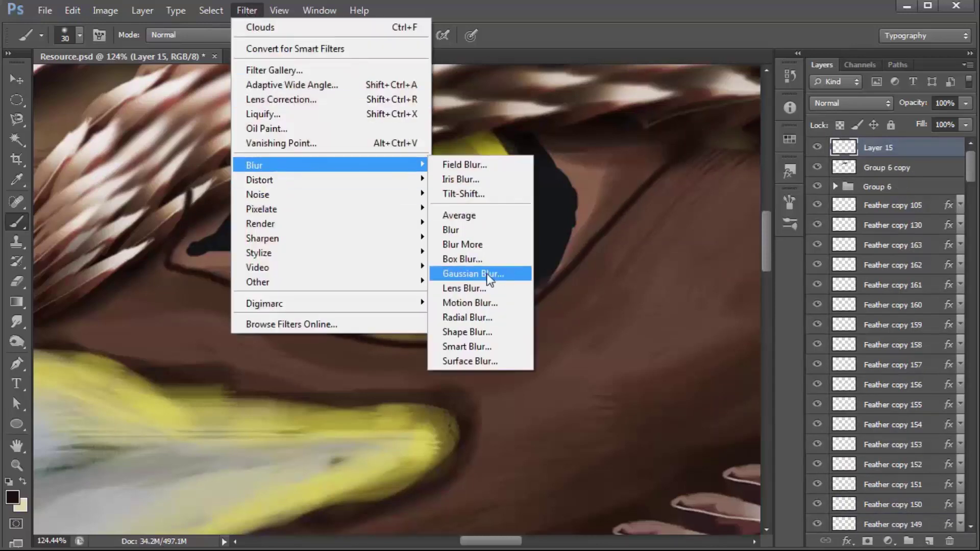
- Soften the eye outline with a Gaussian Blur of radius 2.9
click(470, 271)
drag(757, 336, 737, 336)
key(Return)
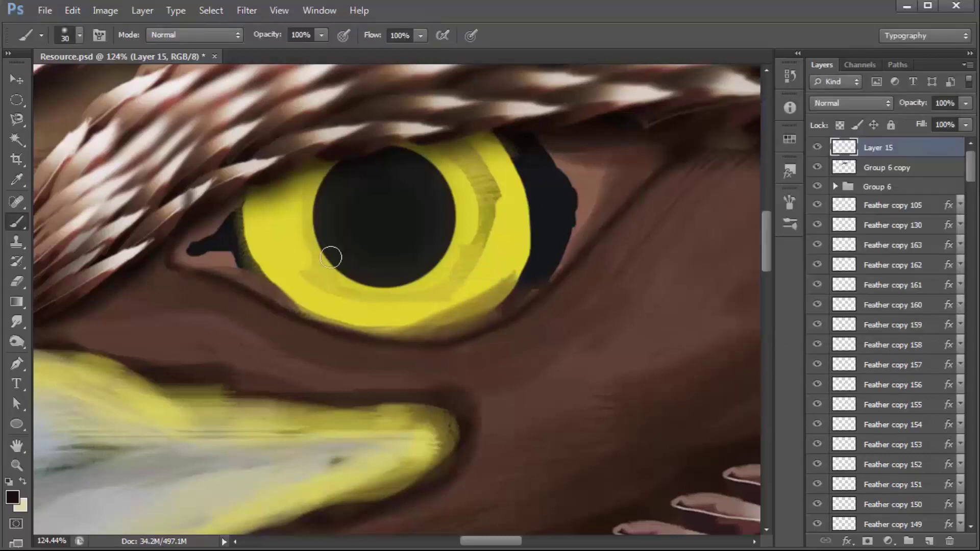
key(e)
- Duplicate the outline as Layer 15 copy and reapply the Gaussian Blur to it
click(17, 79)
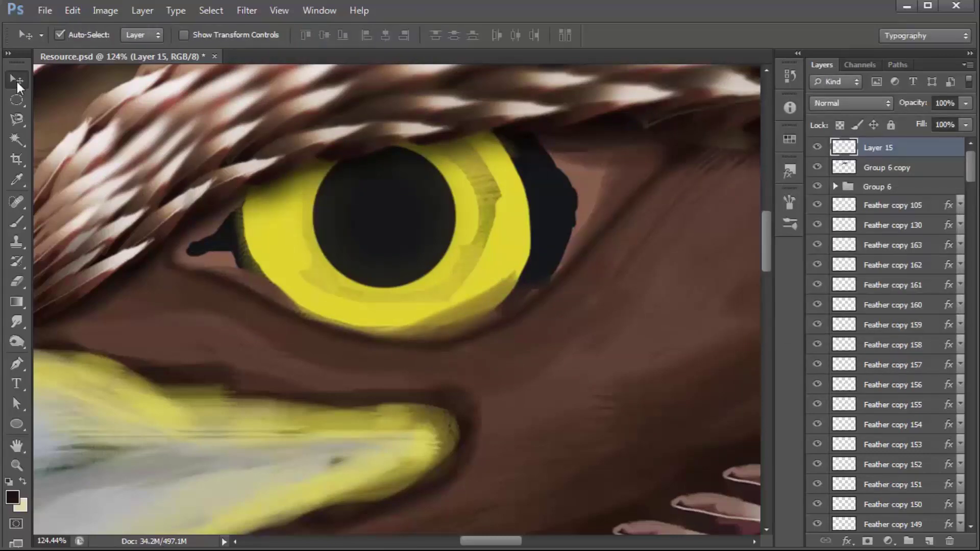
scroll(431, 345, down, 2)
key(ctrl+j)
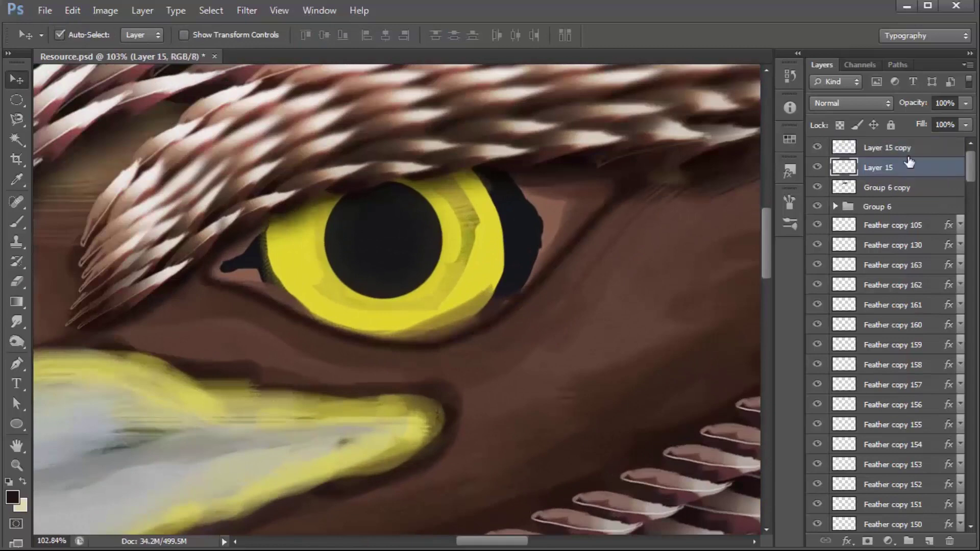
click(242, 11)
click(281, 27)
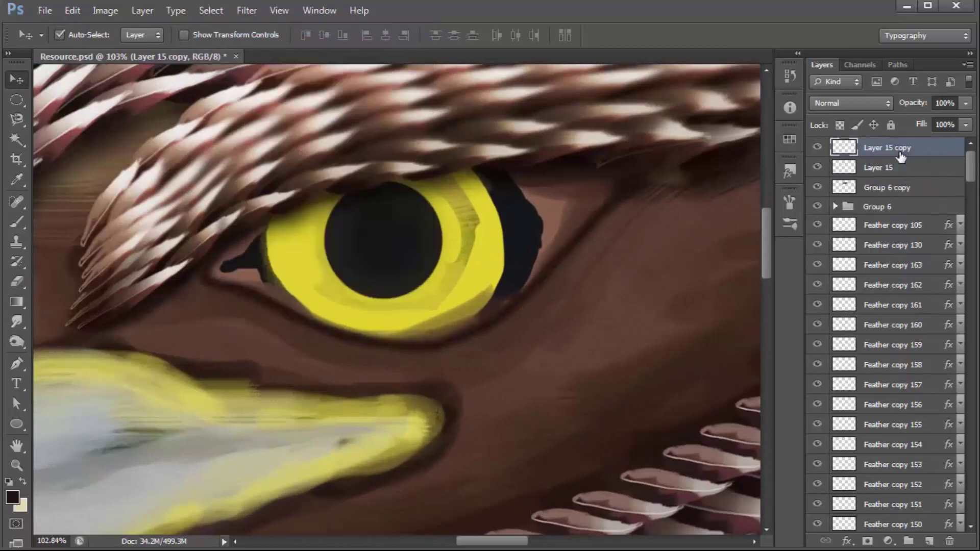
key(ctrl+u)
click(709, 292)
- Add Layer 16 above Group 6 and start picking a light brown foreground colour
scroll(525, 331, down, 1)
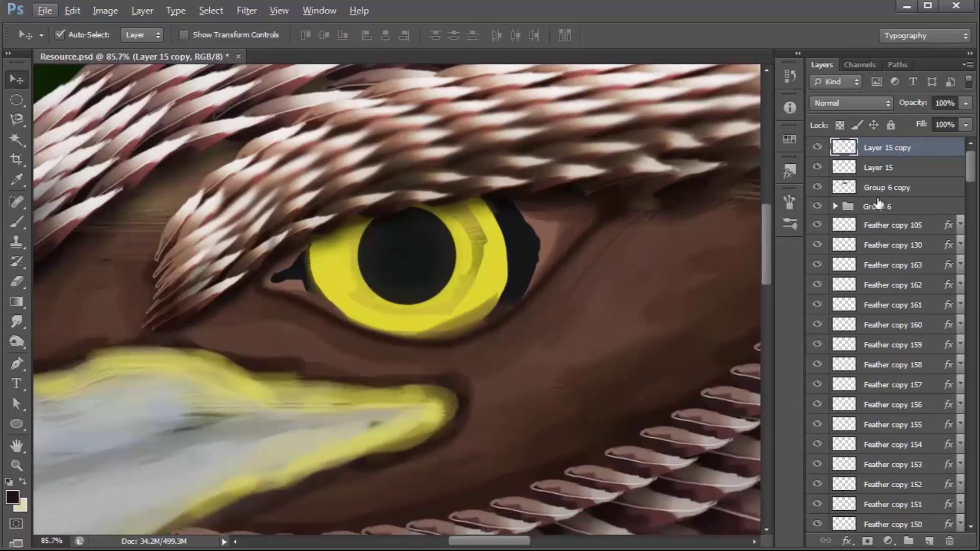
click(900, 206)
key(ctrl+shift+n)
key(Return)
key(b)
click(12, 497)
- Paint a light brown eyelid rim around the eye and tidy it with the Eraser
click(737, 208)
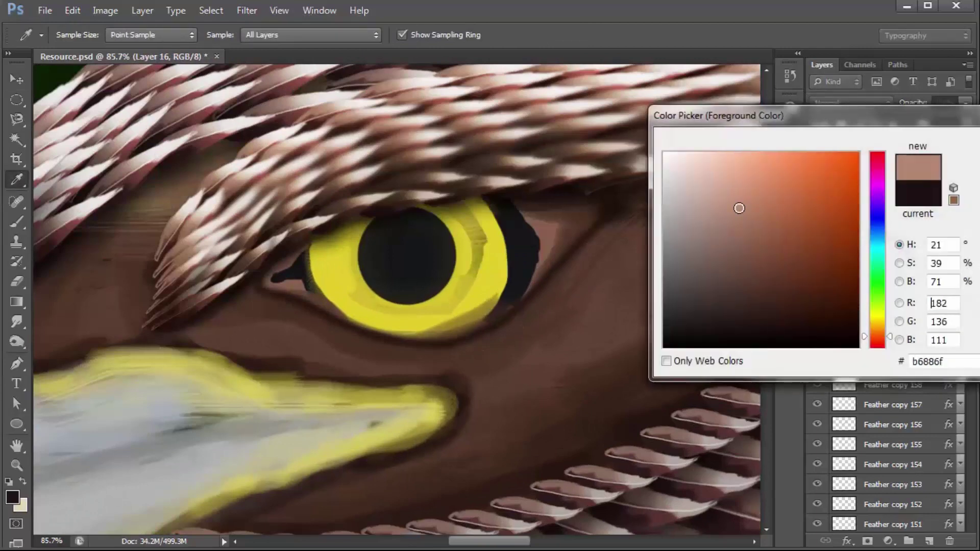
key(Return)
drag(553, 257, 494, 348)
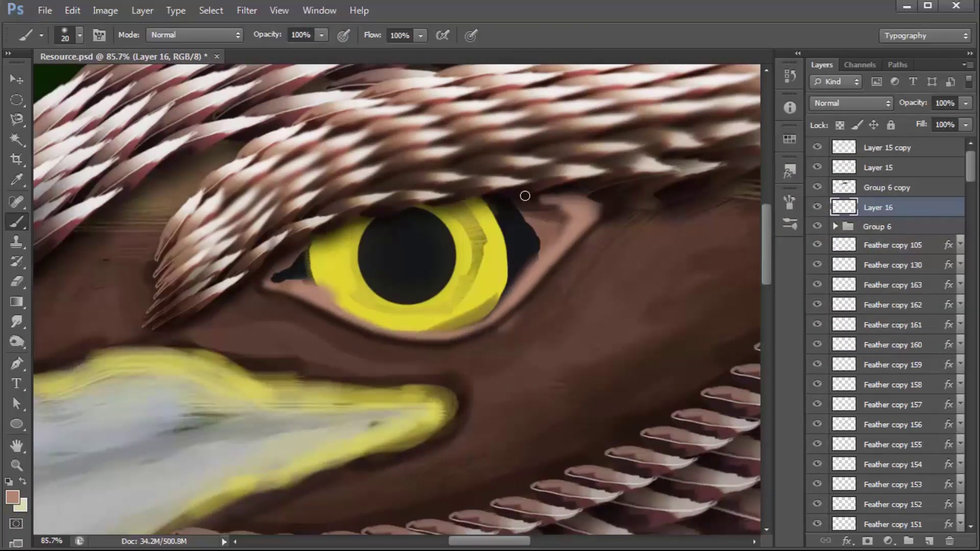
key(e)
click(71, 33)
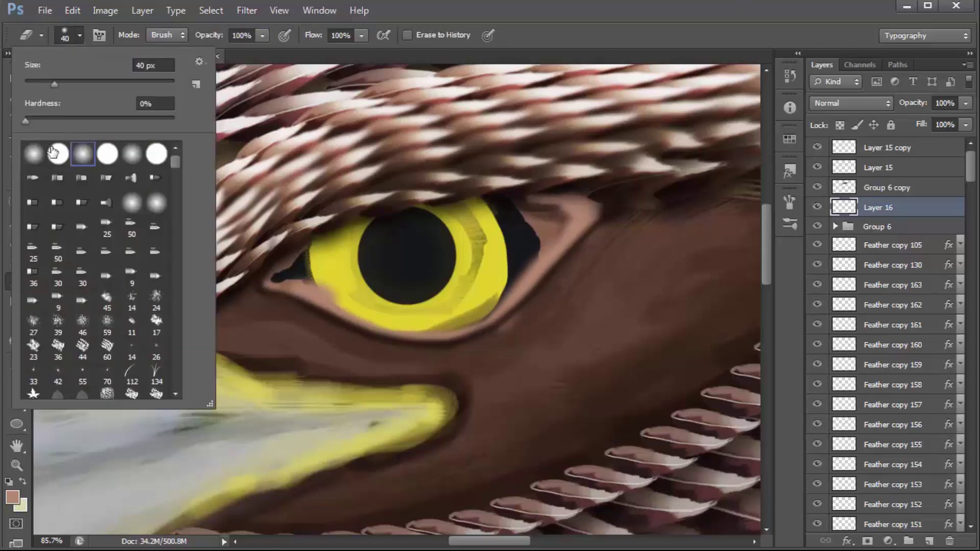
click(71, 33)
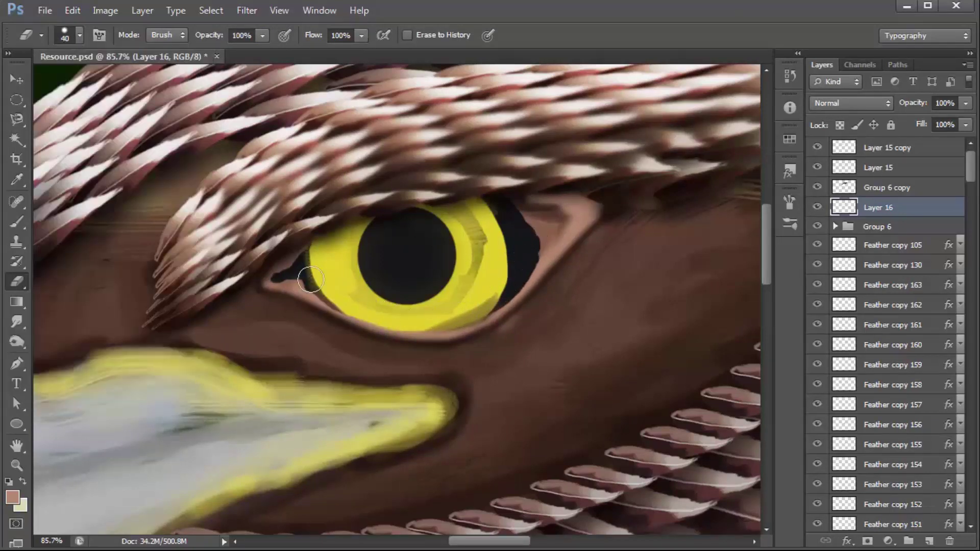
- Smudge the rim and brighten the lower lid with the Dodge tool at 88% exposure
key(r)
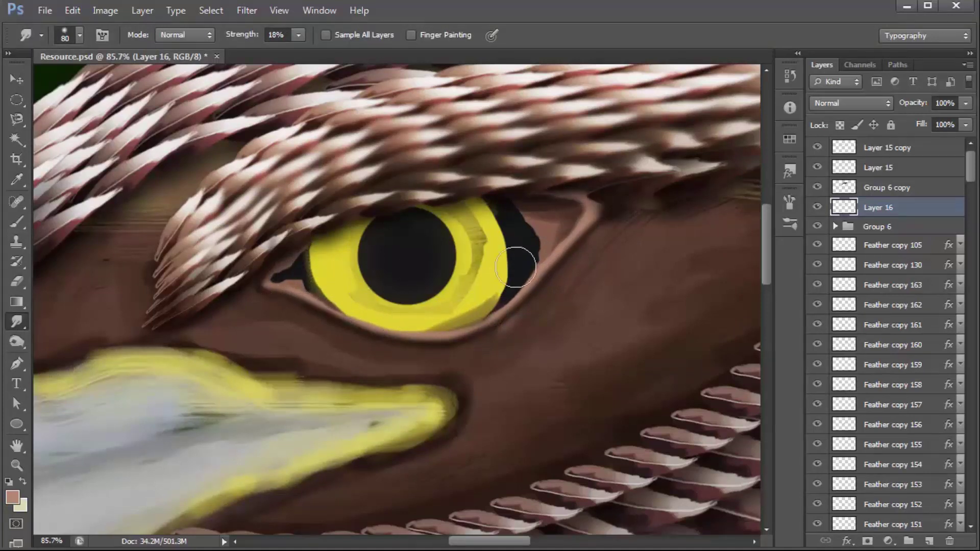
drag(17, 323, 31, 341)
click(17, 342)
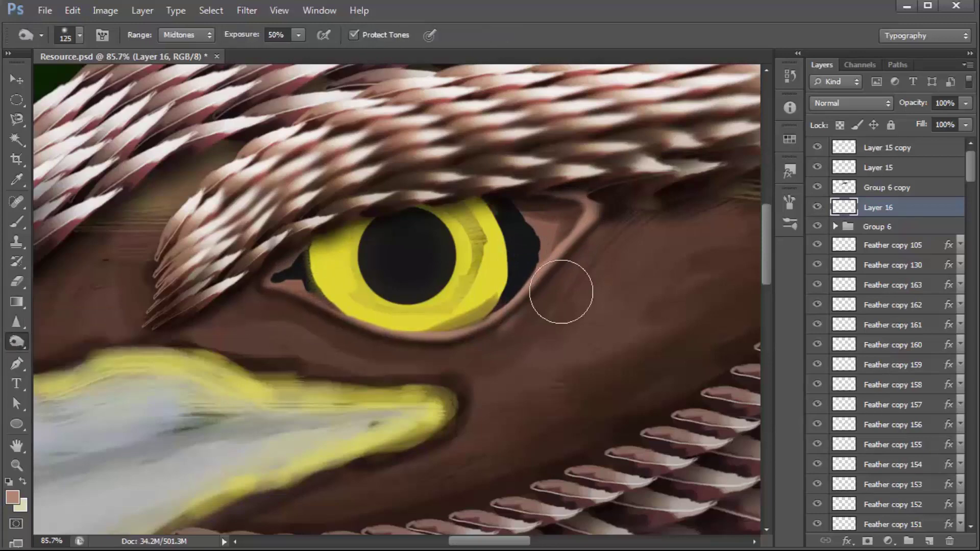
key(shift+o)
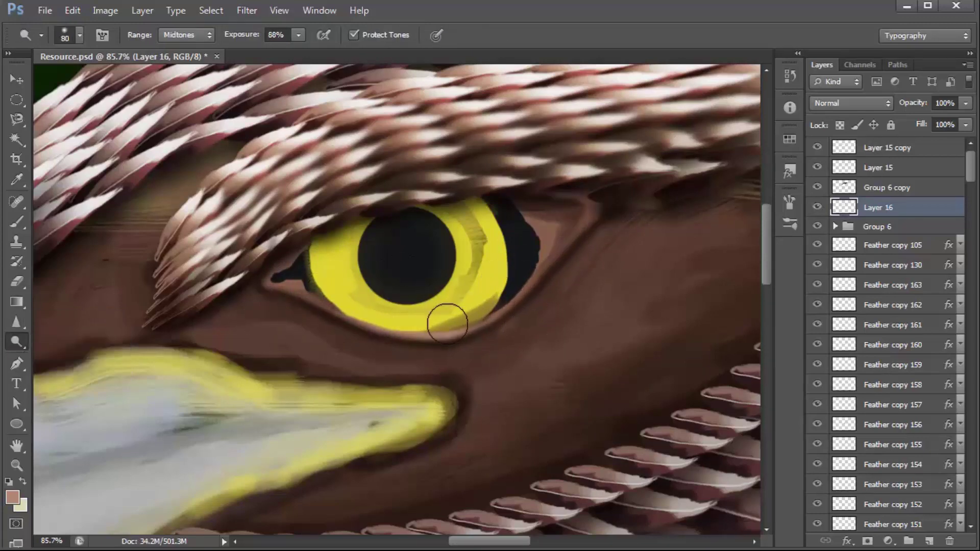
drag(306, 290, 546, 267)
- Add Layer 17 above Layer 15 copy for the eye highlight
key(v)
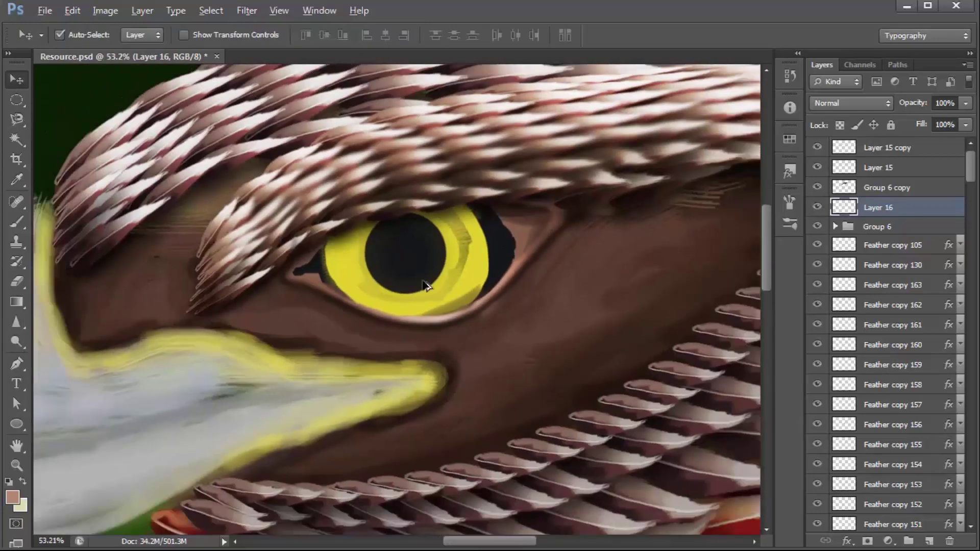
scroll(431, 270, down, 5)
scroll(430, 271, up, 5)
click(893, 148)
key(ctrl+shift+alt+n)
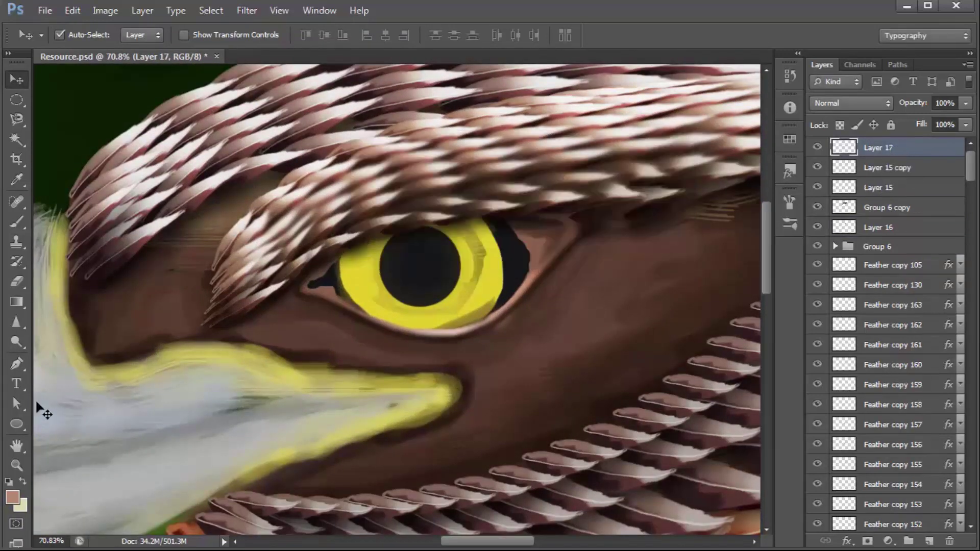
key(b)
click(65, 35)
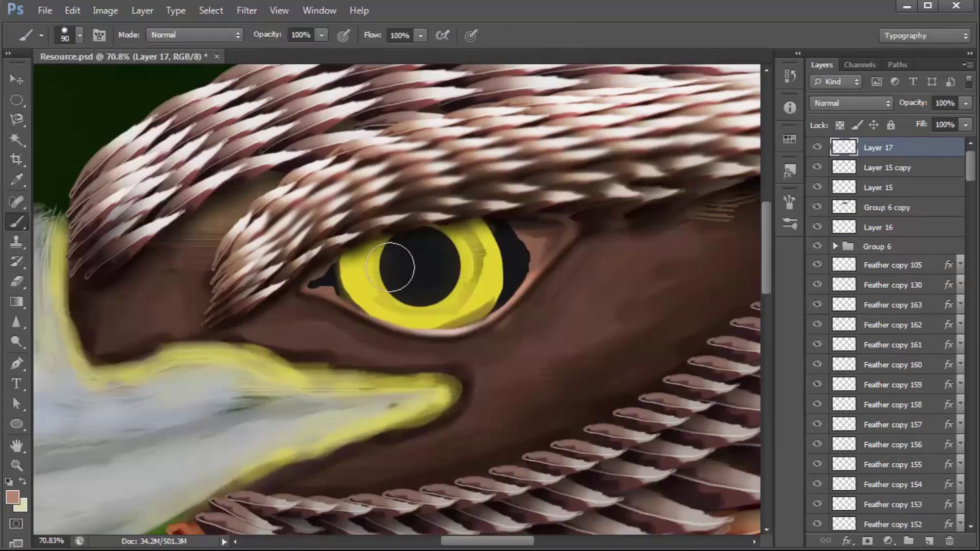
click(388, 265)
key(ctrl+z)
- Paint a white highlight dot on the pupil and partly erase it with a 700 eraser
click(12, 496)
click(664, 154)
click(388, 262)
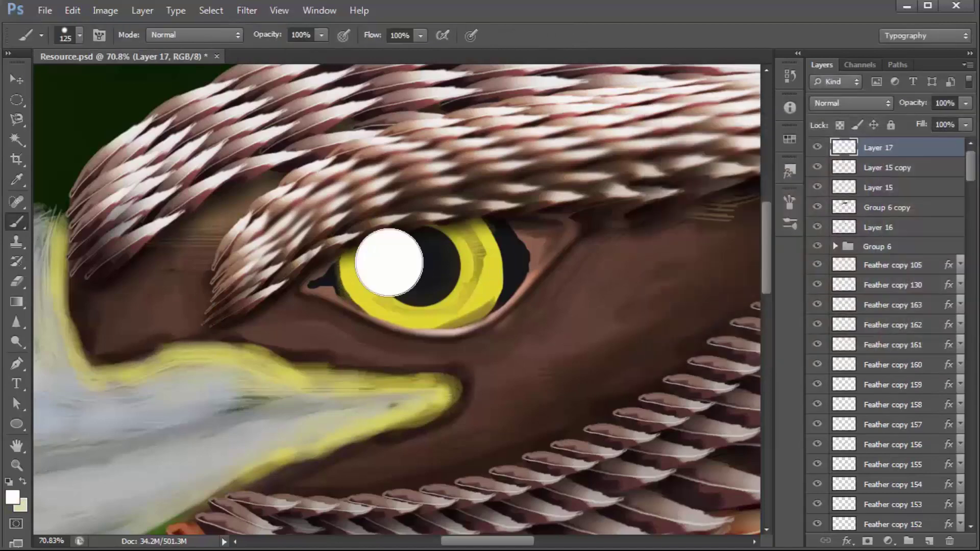
key(e)
click(79, 35)
key(Return)
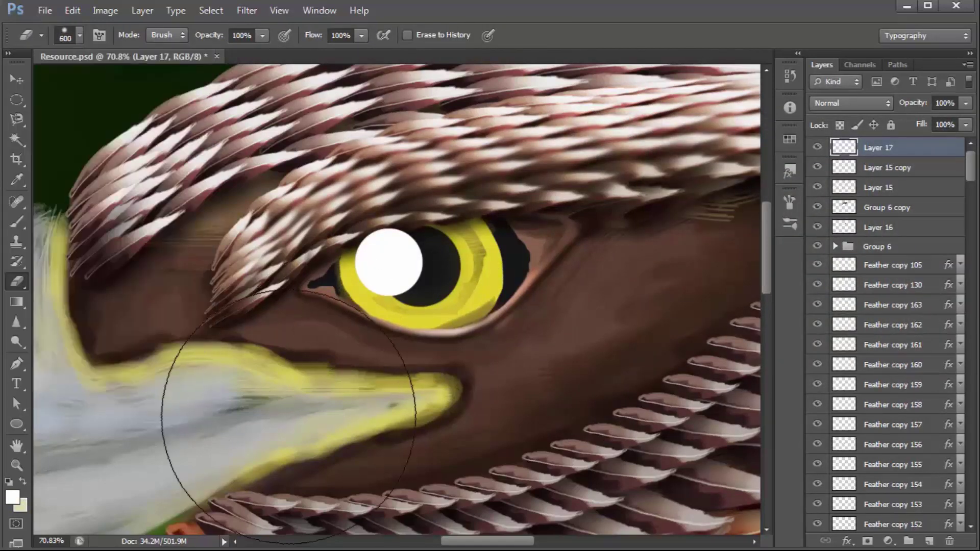
drag(291, 427, 279, 406)
- Move Layer 17 just below Layer 2 and lower its opacity
key(v)
key(ctrl+shift+bracketleft)
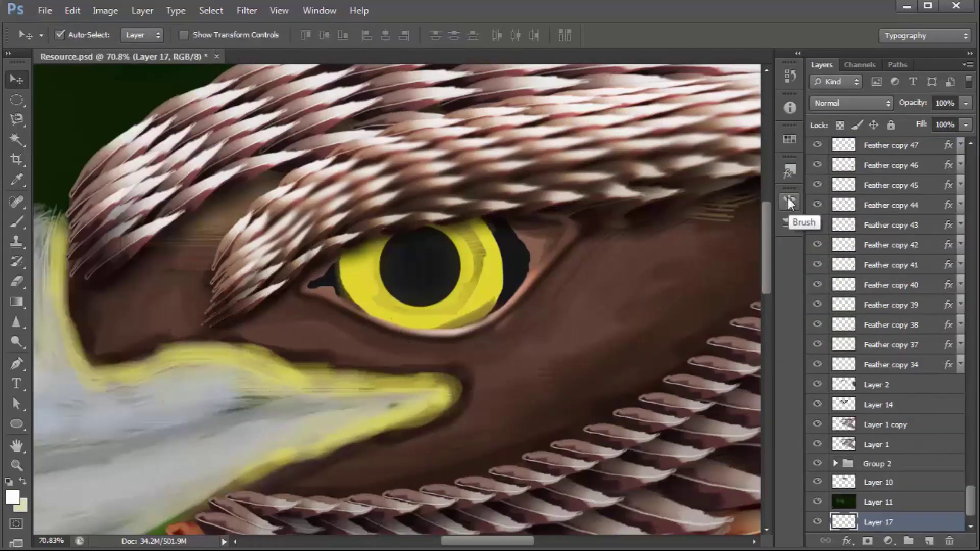
key(ctrl+bracketright)
key(ctrl+bracketright)
key(ctrl+bracketright)
key(ctrl+bracketright)
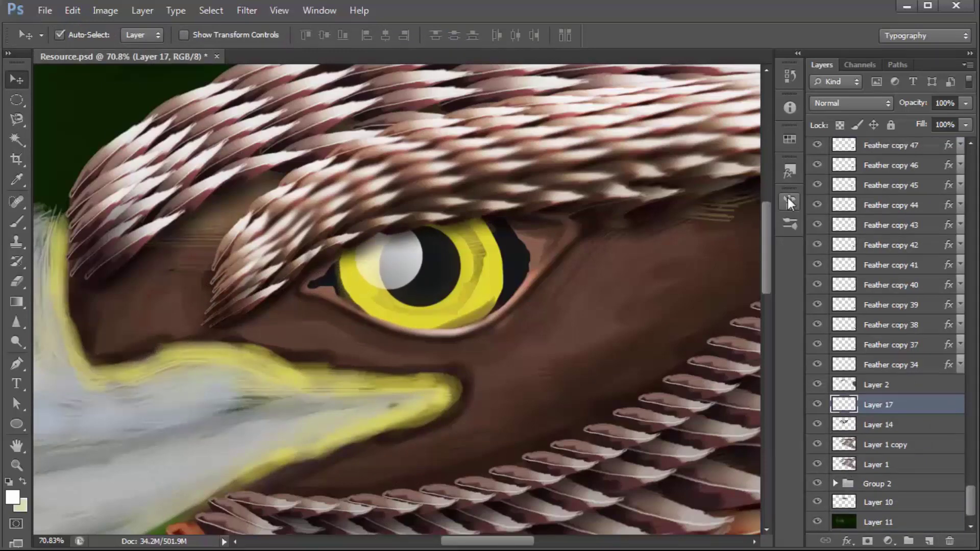
scroll(415, 239, down, 5)
scroll(415, 240, up, 5)
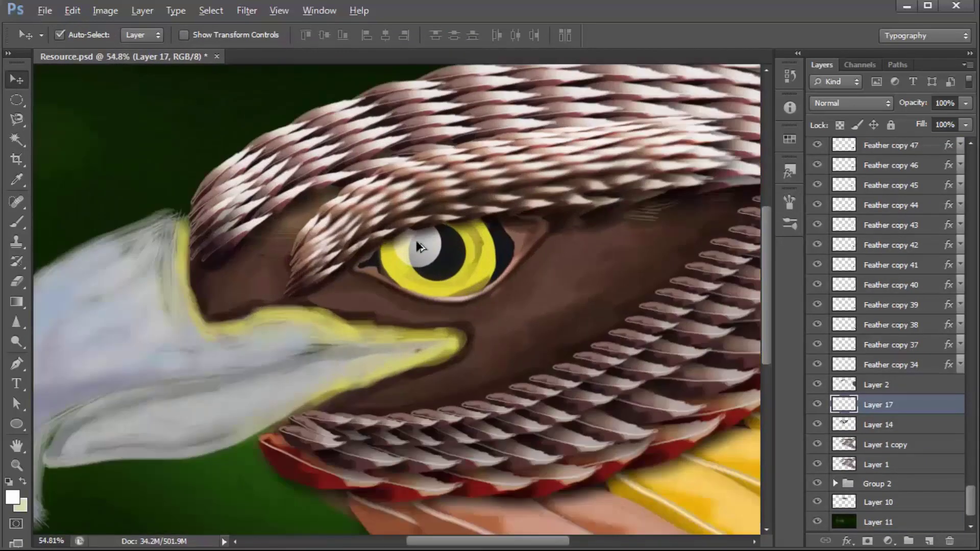
drag(914, 103, 900, 104)
- Duplicate the highlight, move and shrink the copy, and delete the original highlight
key(ctrl+j)
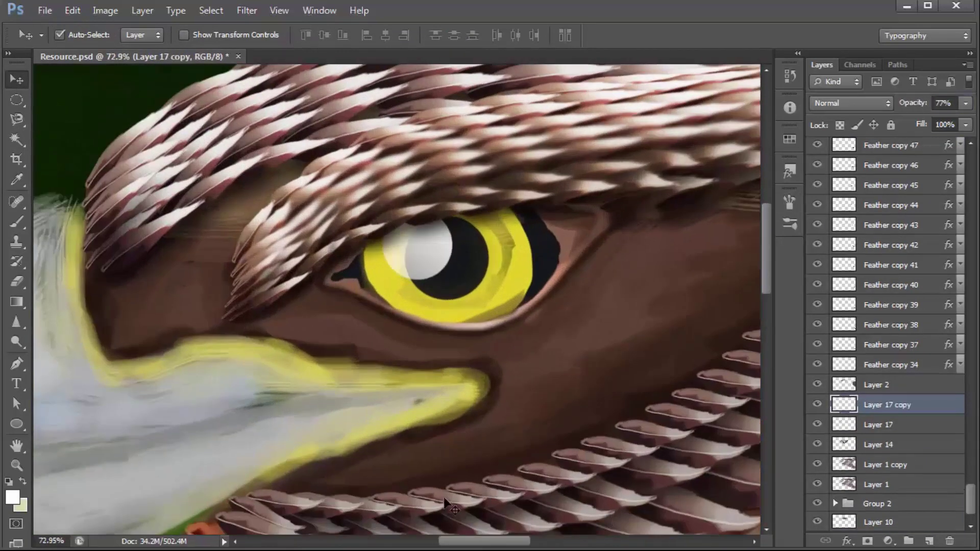
scroll(459, 357, down, 3)
scroll(477, 418, down, 3)
scroll(408, 201, up, 3)
scroll(408, 201, up, 4)
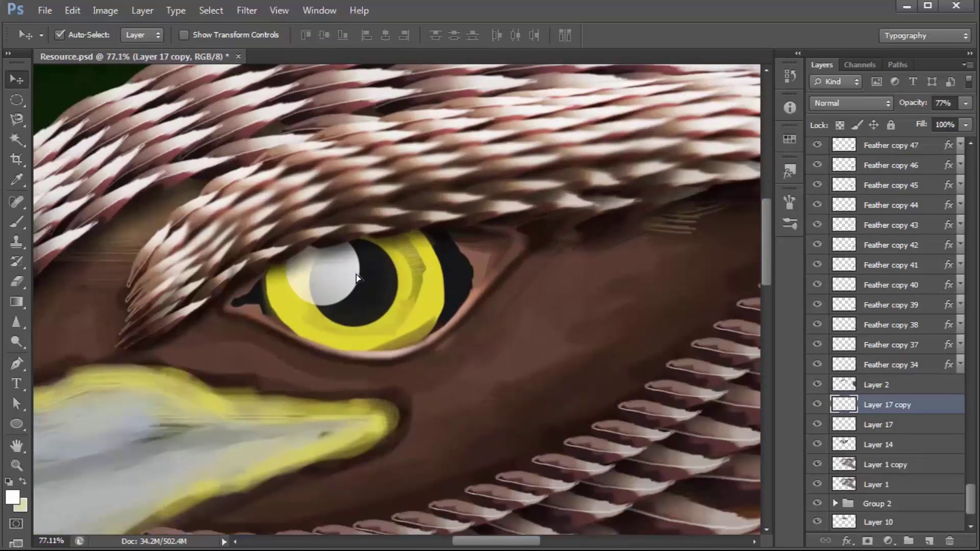
drag(357, 284, 423, 294)
key(ctrl+t)
drag(455, 332, 438, 286)
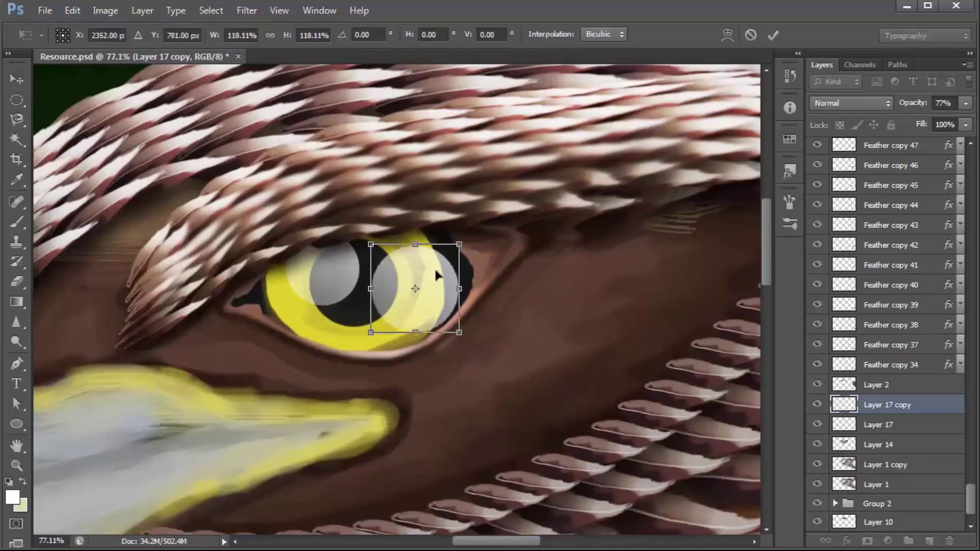
key(Return)
click(334, 278)
key(Delete)
- Make a second highlight copy and scale it down into a small bright dot
scroll(414, 266, down, 3)
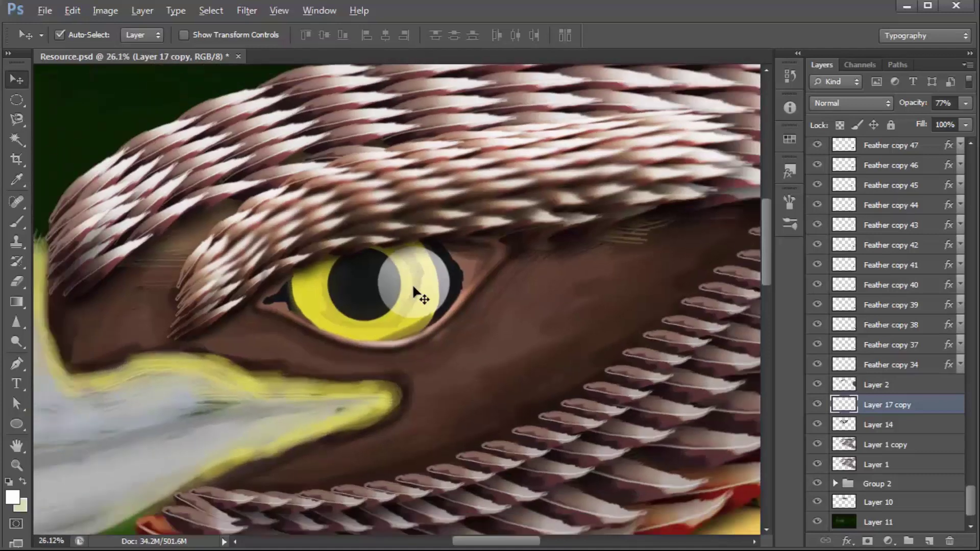
scroll(412, 281, down, 3)
scroll(422, 250, up, 5)
drag(414, 250, 413, 250)
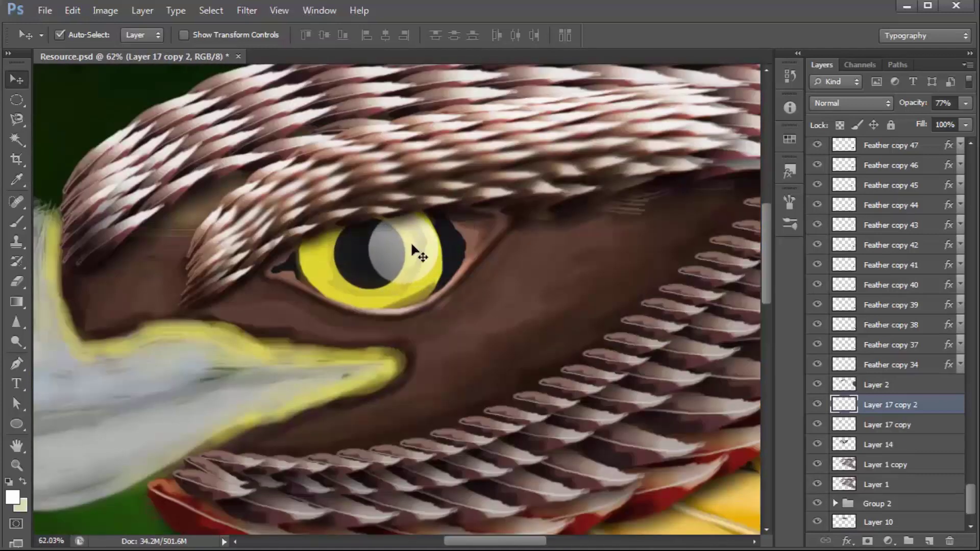
key(ctrl+t)
drag(440, 285, 413, 272)
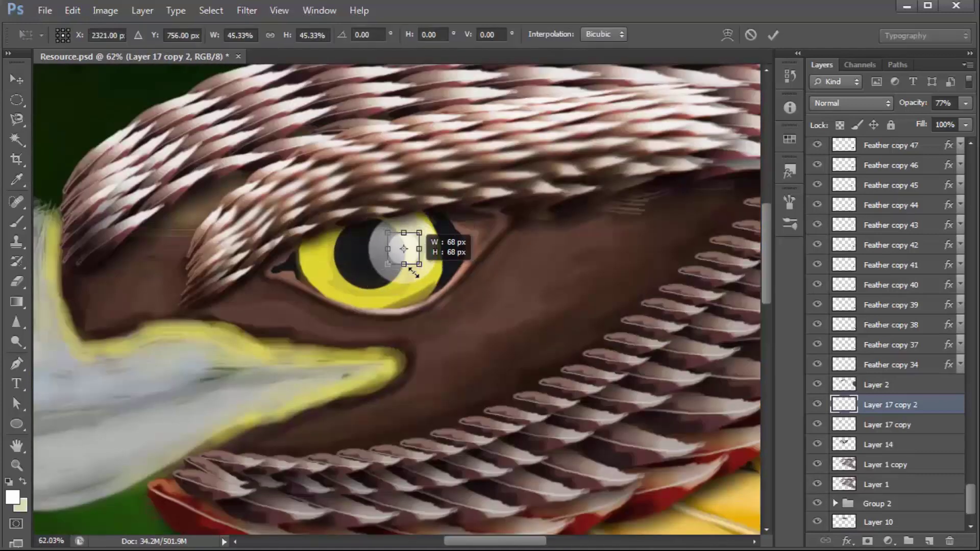
key(Return)
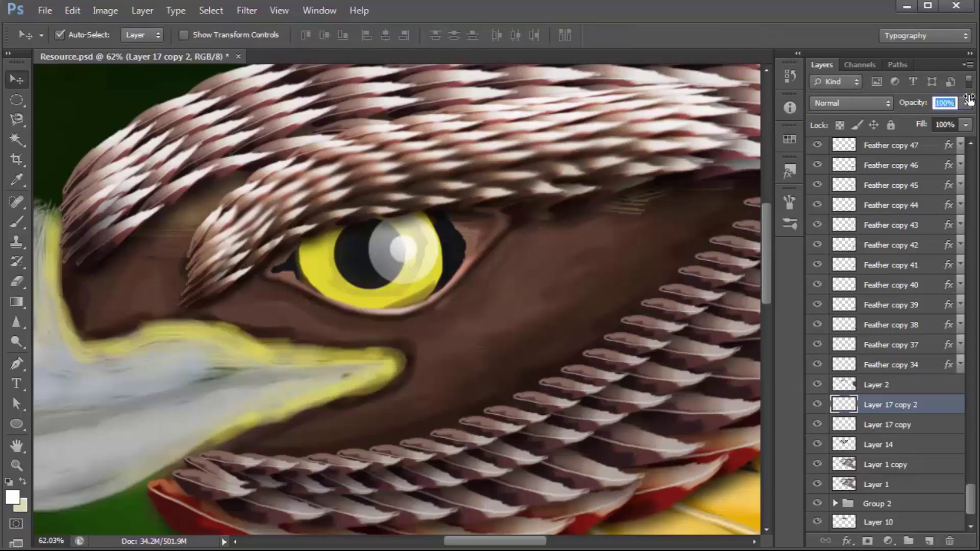
scroll(474, 314, down, 2)
scroll(474, 315, down, 3)
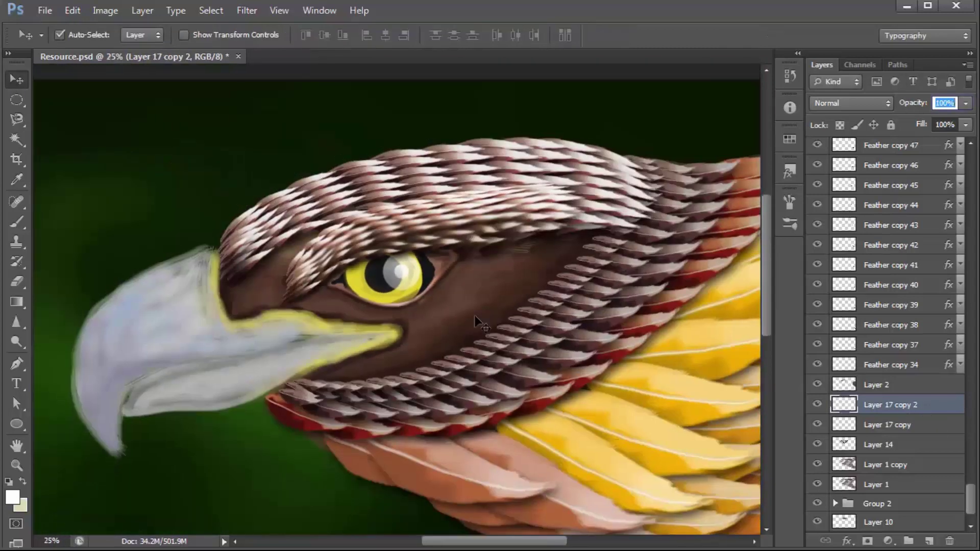
scroll(474, 314, down, 3)
- Duplicate Group 6 copy as Group 6 copy 2 and try erasing on it
key(ctrl+plus)
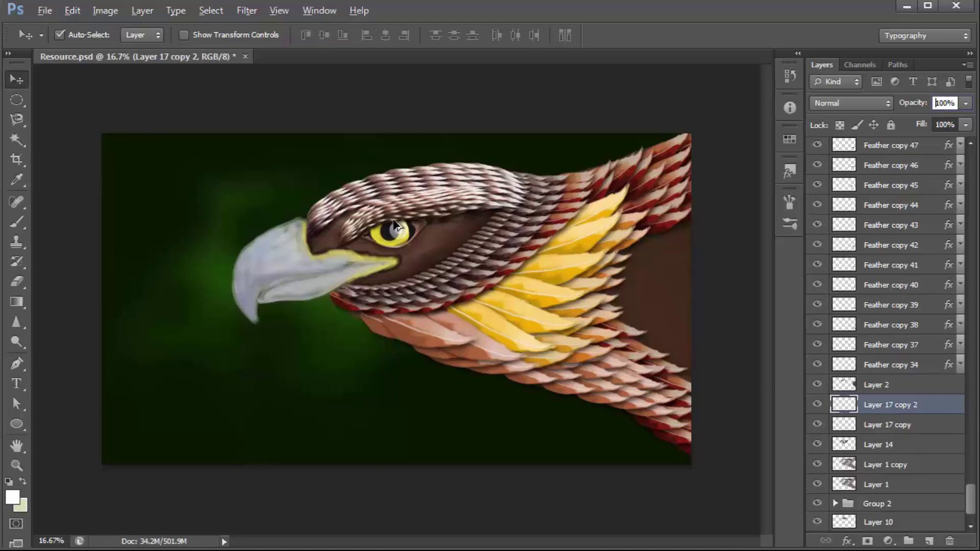
scroll(415, 244, down, 1)
scroll(466, 223, up, 3)
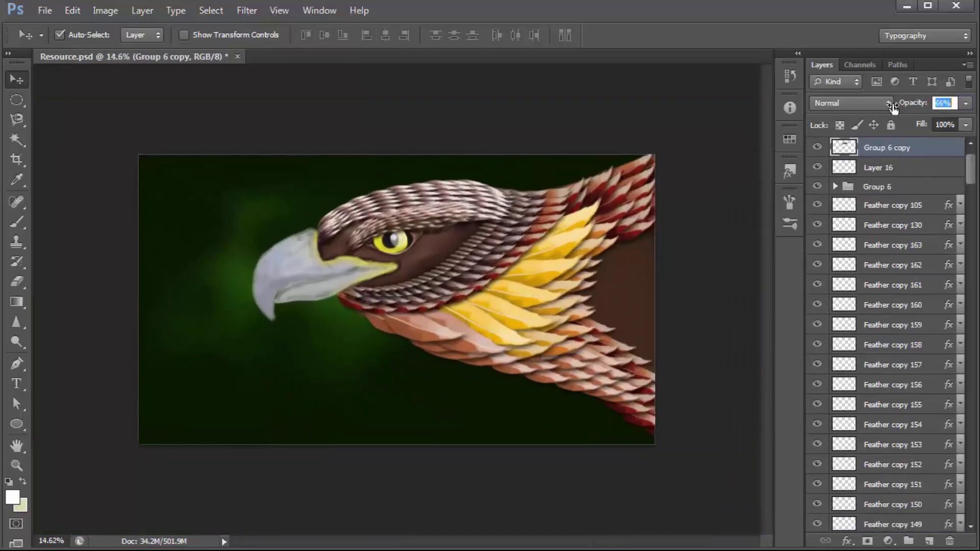
scroll(396, 299, up, 3)
key(ctrl+j)
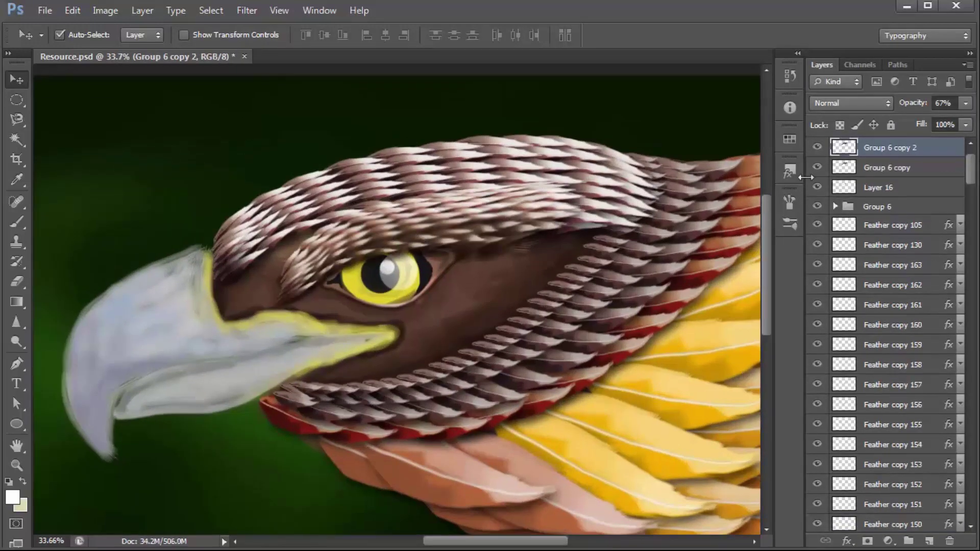
key(e)
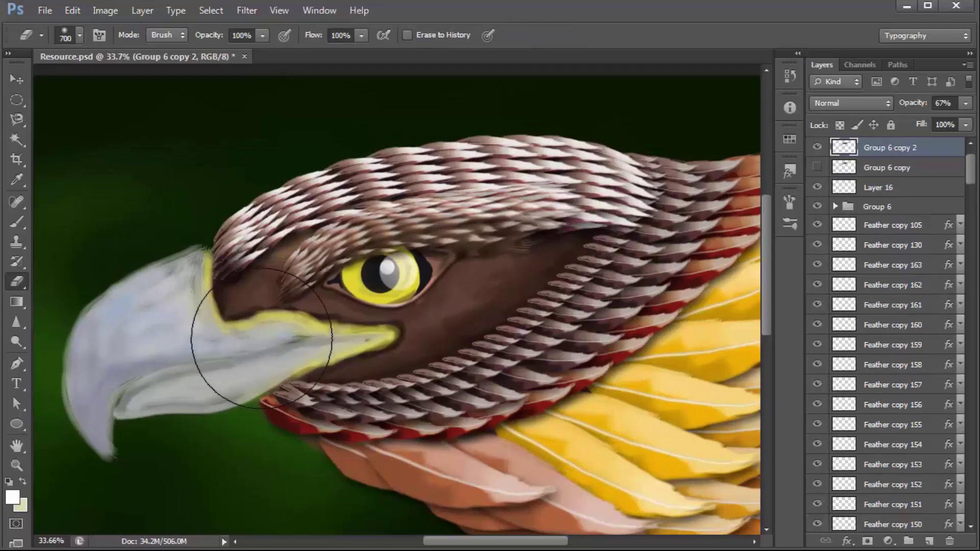
click(16, 79)
key(ctrl+minus)
key(ctrl+minus)
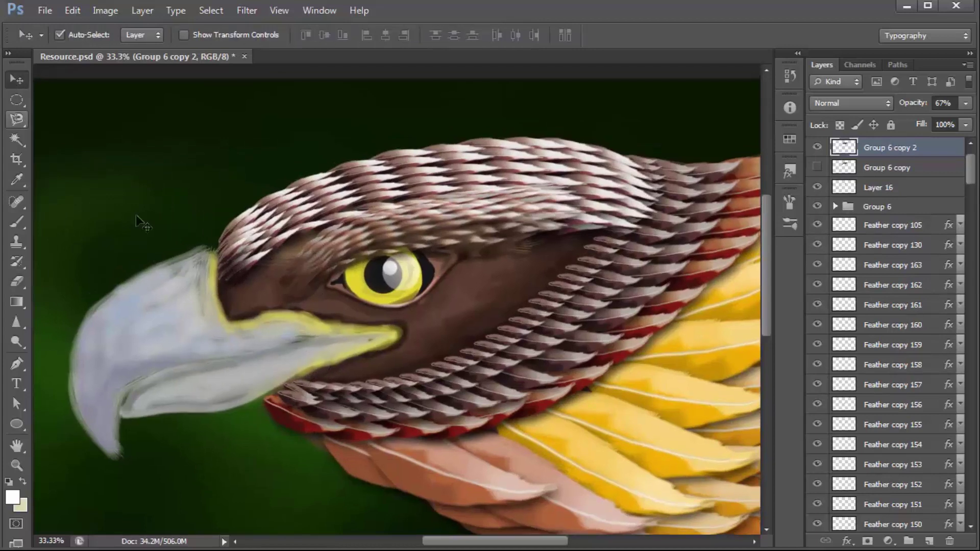
- Hide Group 6 copy 2, show Group 6 copy at 34% opacity, and select Layer 17
click(817, 167)
click(883, 167)
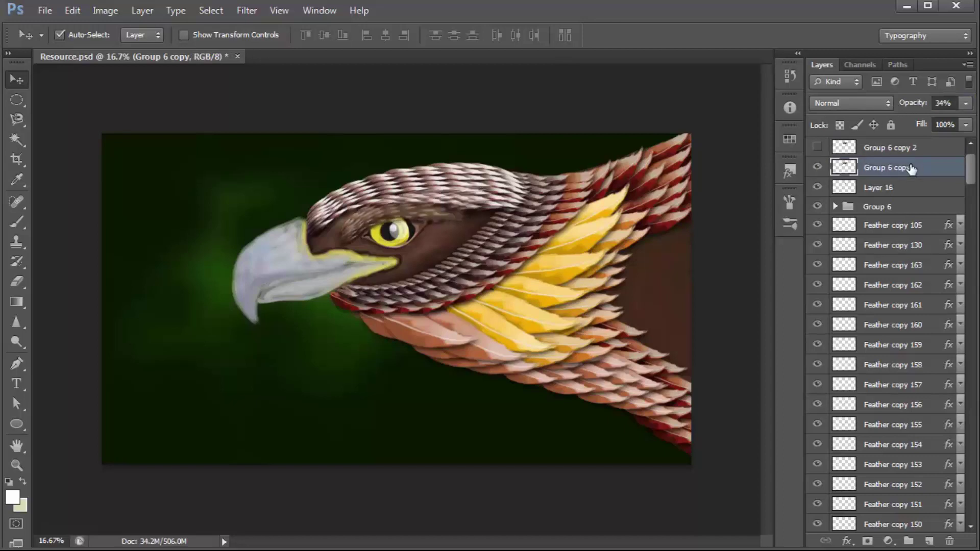
click(942, 103)
scroll(390, 232, up, 2)
scroll(285, 285, up, 1)
click(286, 284)
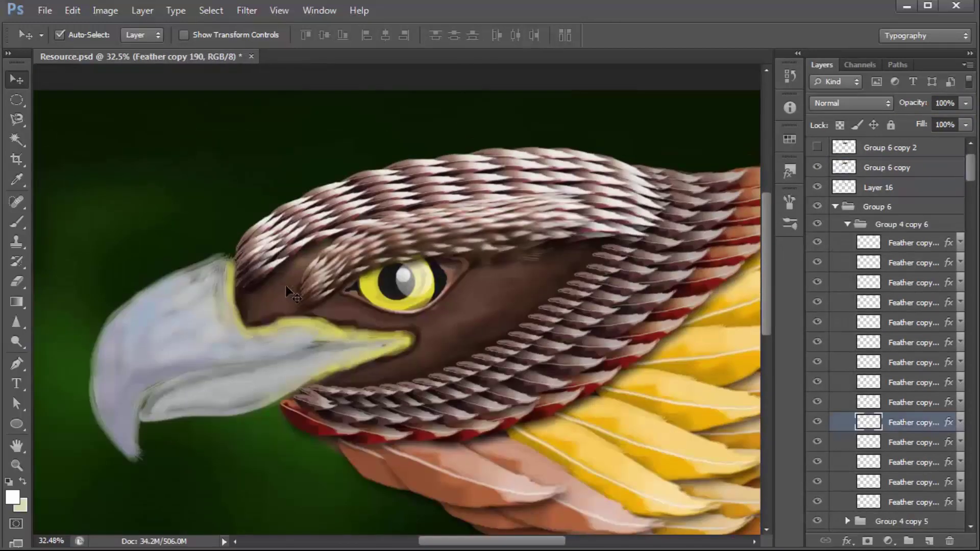
- Set a dark brown foreground colour and choose a bristle brush preset
key(b)
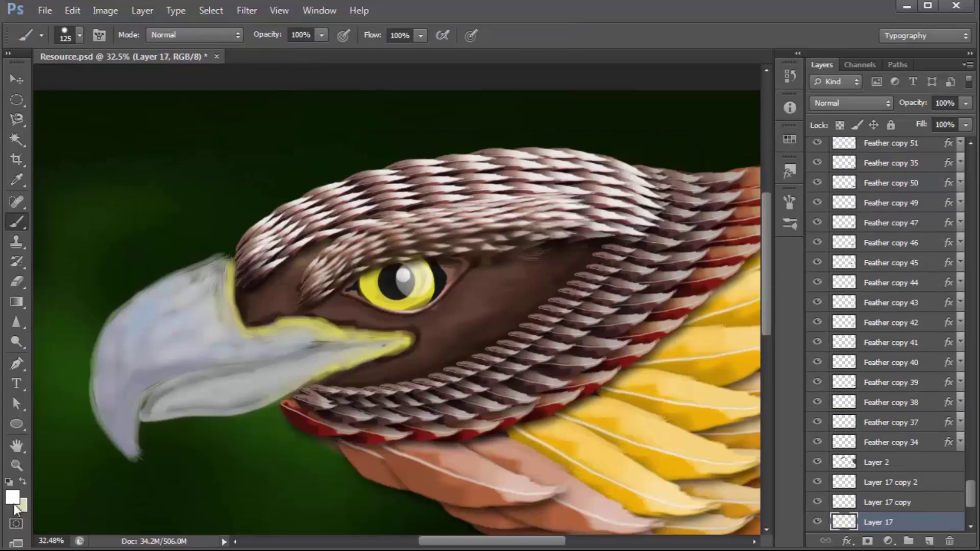
click(13, 499)
click(245, 291)
key(Return)
click(81, 36)
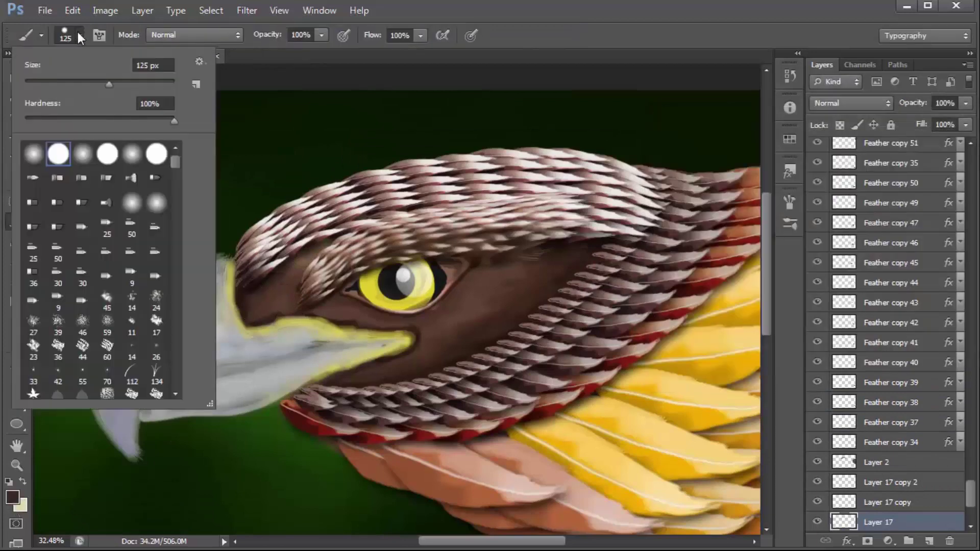
click(32, 177)
key(Return)
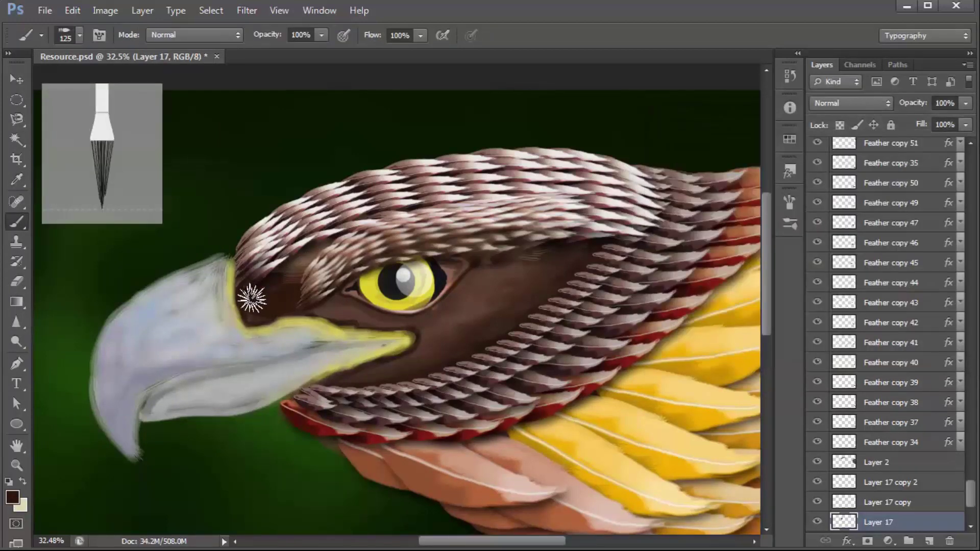
- Move Layer 17 up above Feather copy 45 and enlarge the brush to 175
key(ctrl+bracketright)
key(ctrl+bracketright)
key(ctrl+bracketright)
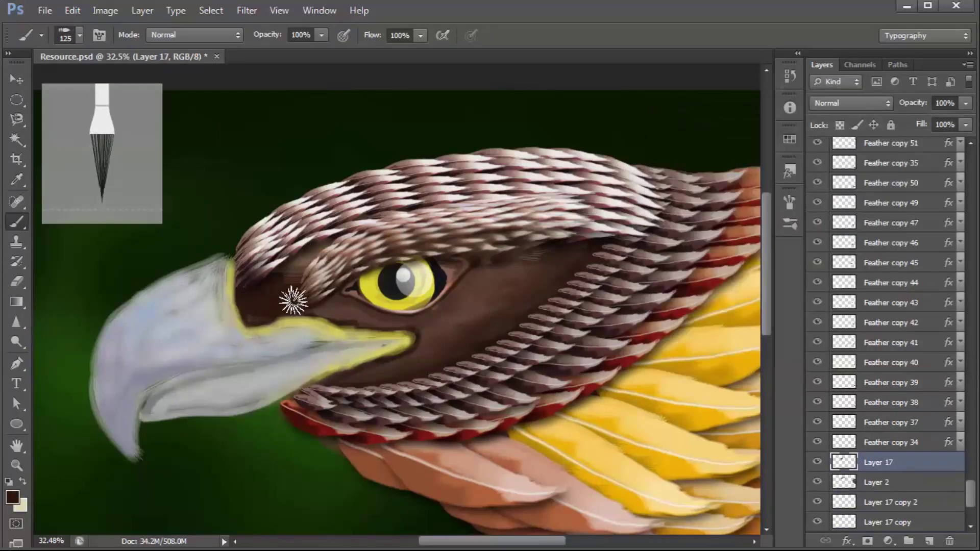
key(ctrl+bracketright)
key(ctrl+bracketright)
key(ctrl+bracketright)
key(ctrl+bracketright)
key(ctrl+bracketright)
key(ctrl+bracketright)
key(i)
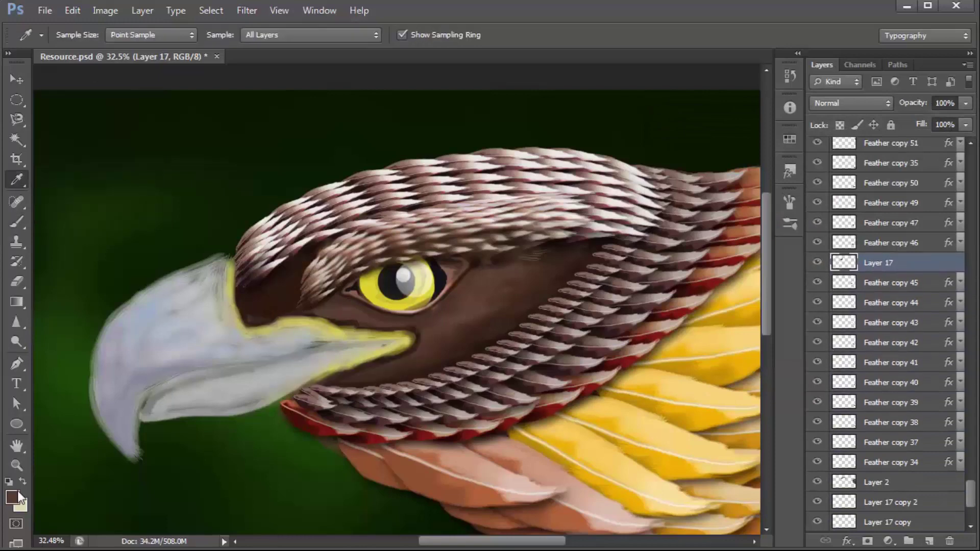
key(b)
scroll(266, 263, up, 3)
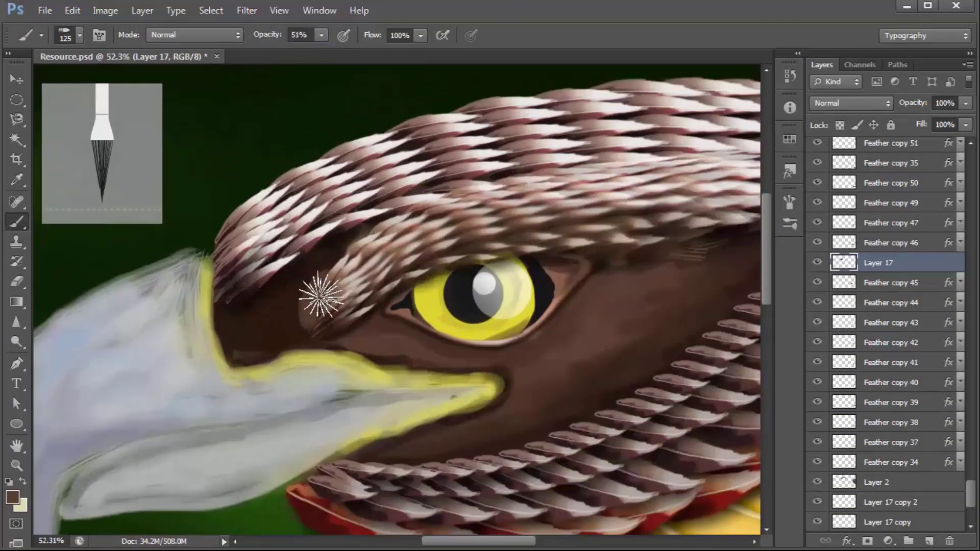
key(bracketright)
key(bracketright)
- Add Layer 18 and paint dark brown bristle strokes on the brow at 42% opacity
key(ctrl+shift+n)
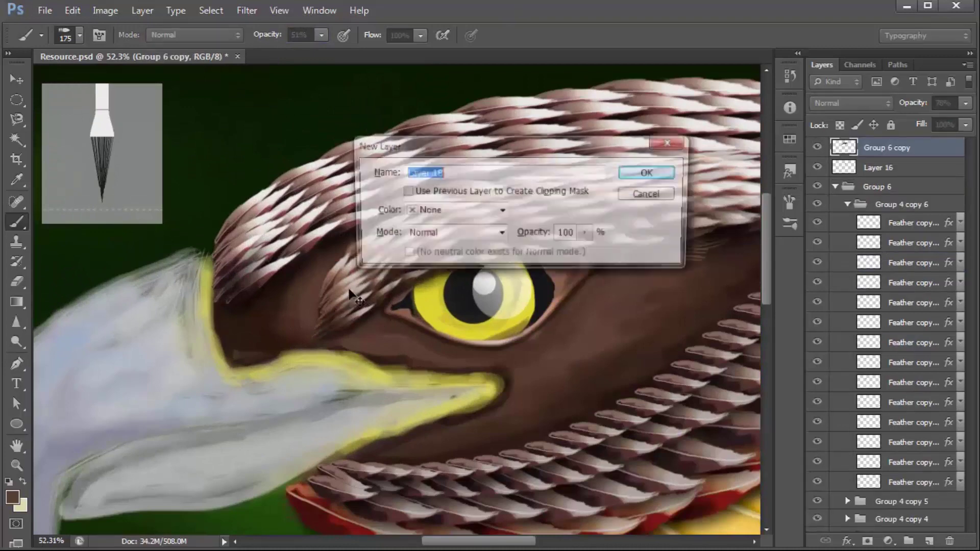
key(Return)
key(4)
key(2)
scroll(306, 307, up, 3)
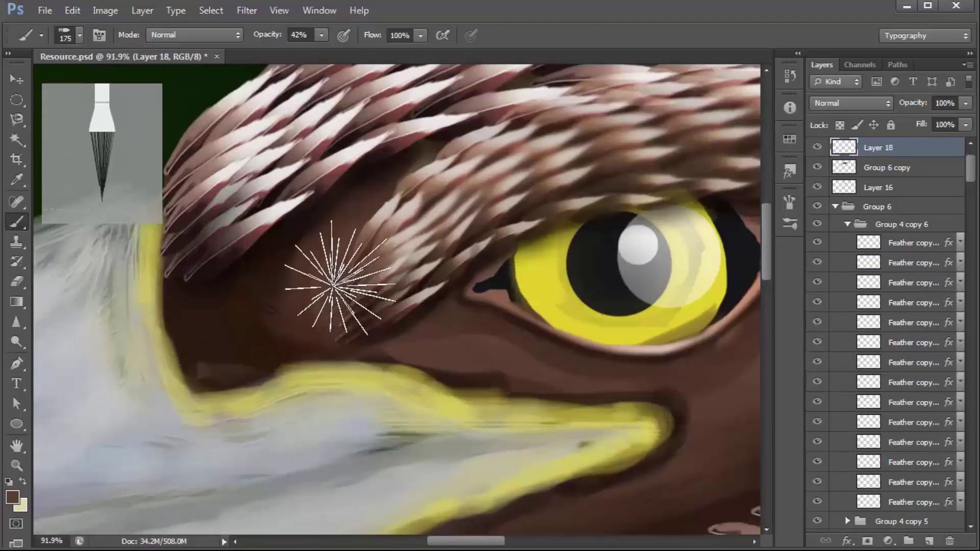
mouse_move(332, 286)
mouse_down()
mouse_move(345, 306)
mouse_move(361, 175)
mouse_move(332, 313)
mouse_move(322, 285)
mouse_up()
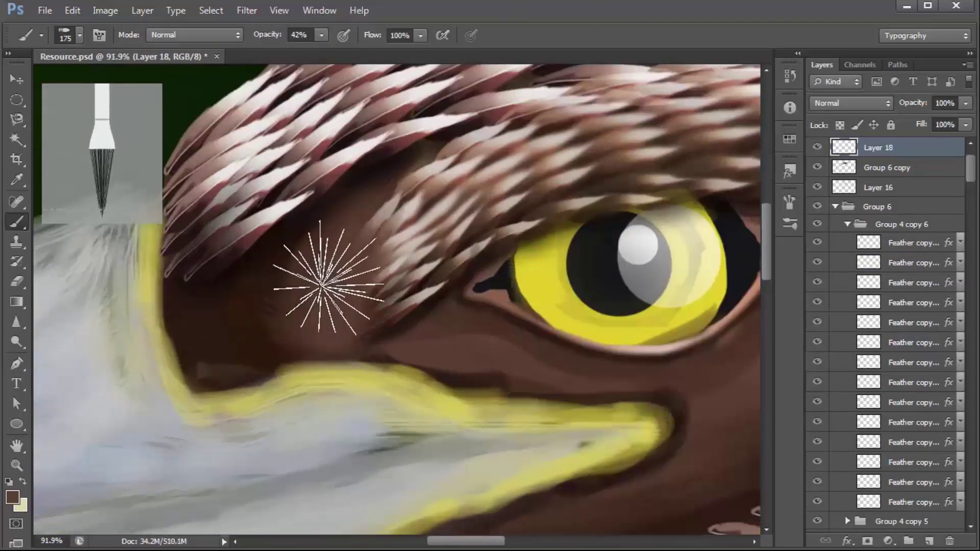
scroll(344, 277, down, 3)
scroll(343, 278, down, 2)
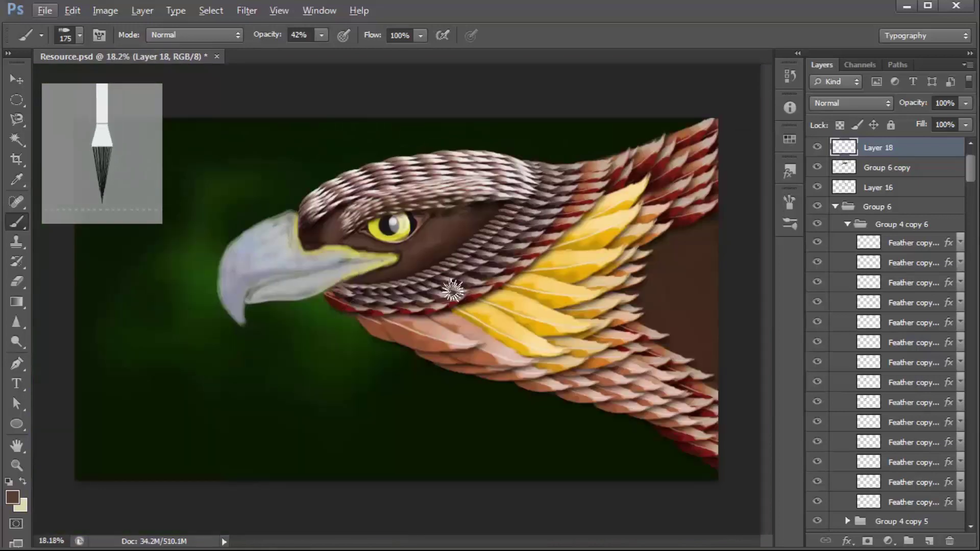
- Duplicate the Group 7 feathers, shift the copy up-left, and convert it to a Smart Object
key(v)
scroll(452, 290, up, 2)
click(452, 290)
key(ctrl+j)
key(ctrl+t)
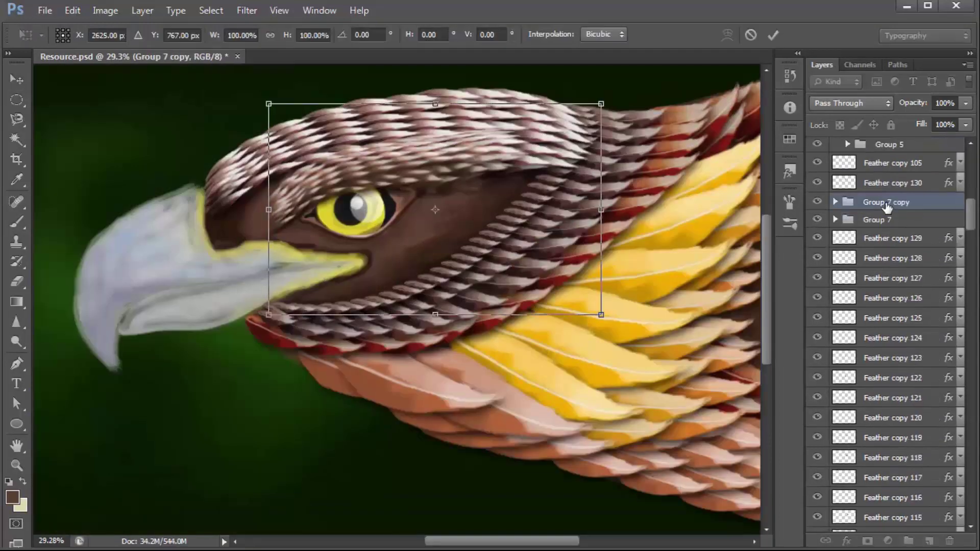
drag(502, 223, 487, 212)
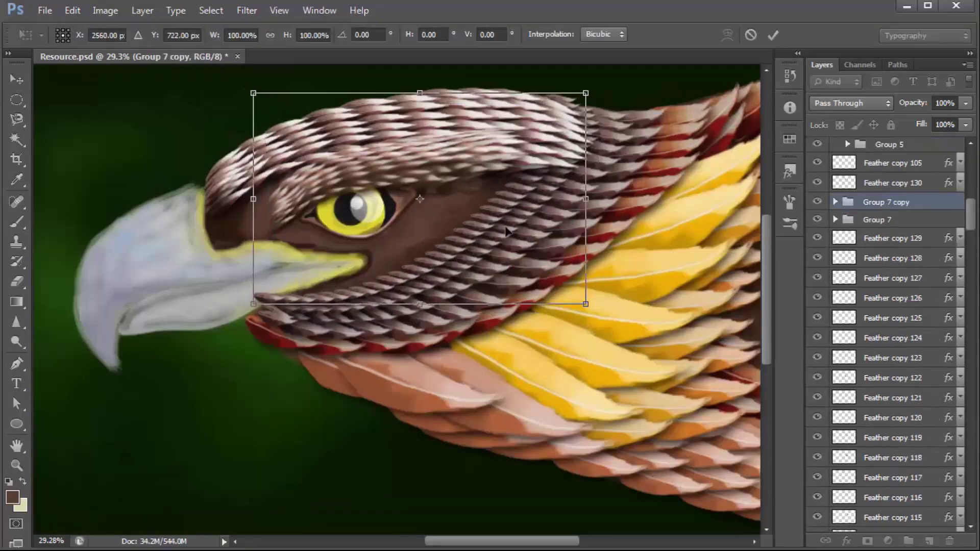
key(Return)
right_click(888, 202)
click(826, 246)
- Erase the duplicated crown feathers overlapping the beak and eye
key(e)
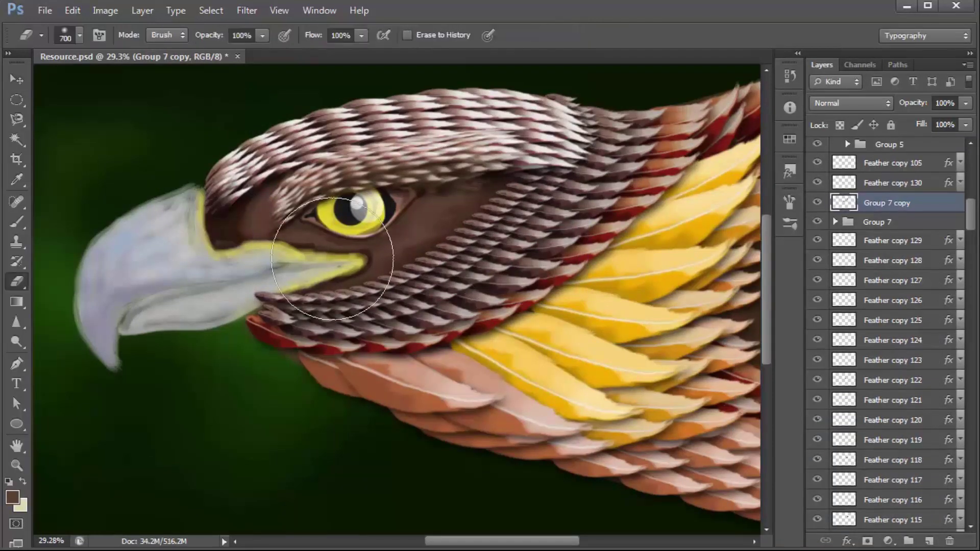
drag(249, 273, 232, 223)
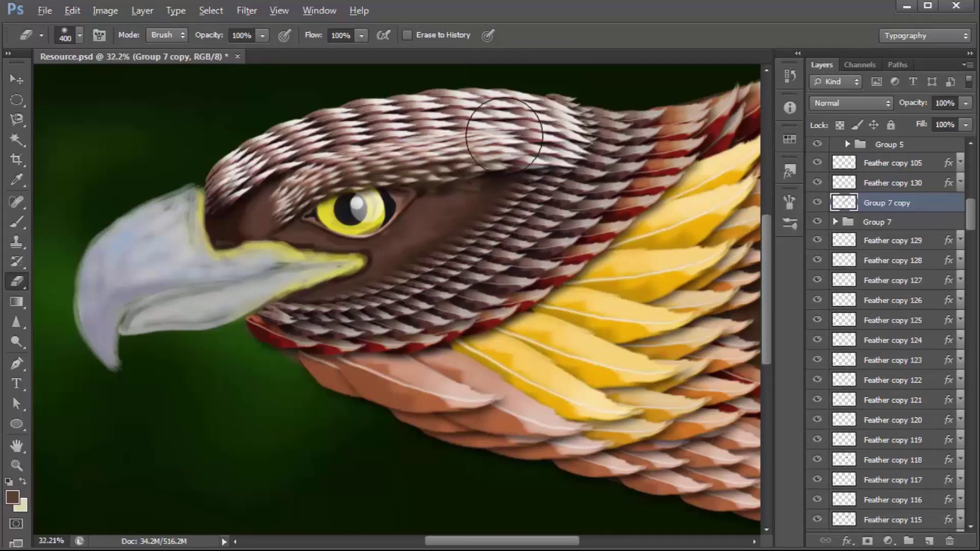
alt+scroll(489, 200, up, 2)
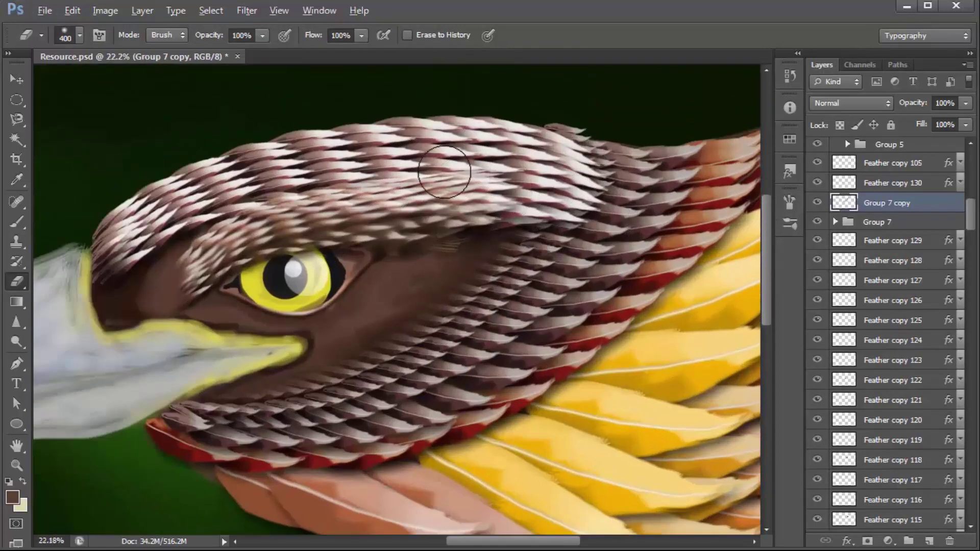
alt+scroll(53, 153, down, 10)
key(v)
alt+scroll(516, 267, up, 2)
alt+scroll(577, 269, up, 3)
- Alt-drag a copy of a feather onto the brown neck area and enlarge it to about double size
alt+scroll(578, 270, up, 1)
click(577, 271)
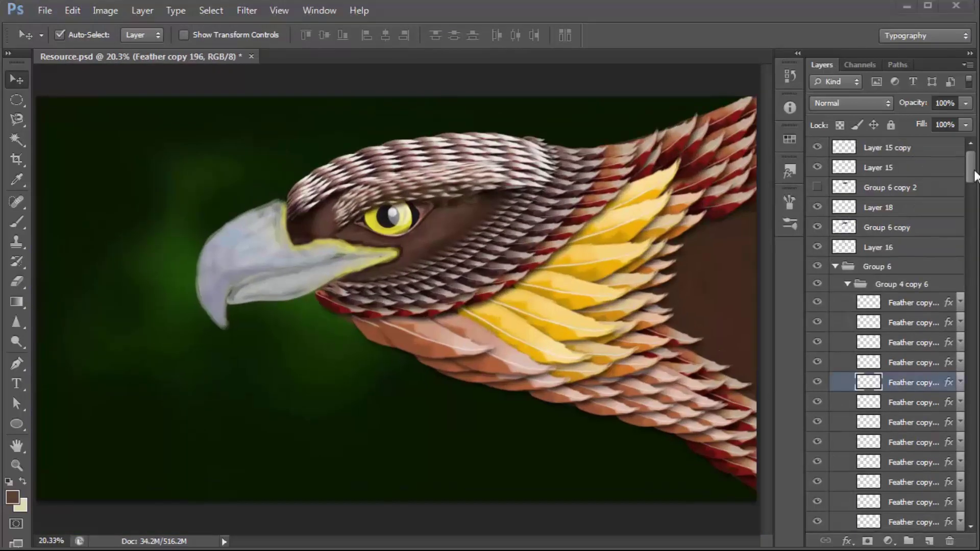
click(507, 338)
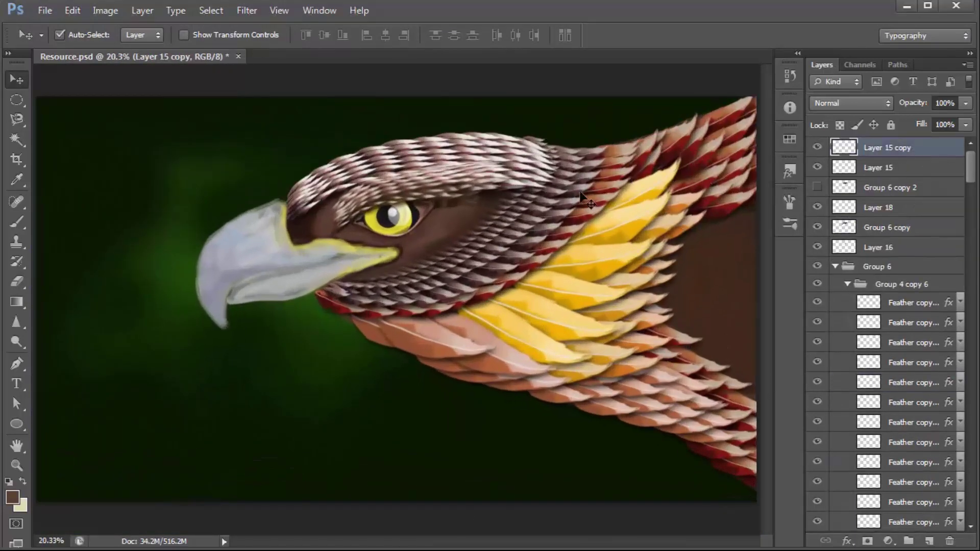
click(581, 193)
drag(698, 284, 643, 399)
key(ctrl+t)
drag(703, 305, 716, 352)
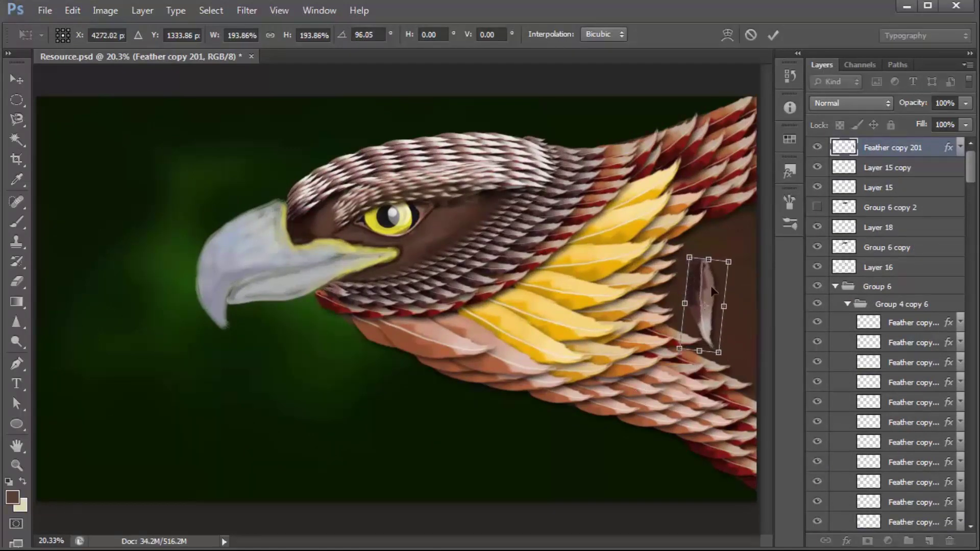
alt+scroll(707, 282, up, 3)
alt+scroll(707, 282, up, 3)
drag(556, 545, 623, 545)
- Warp the enlarged feather copy so its lower end bends into a curve
right_click(320, 263)
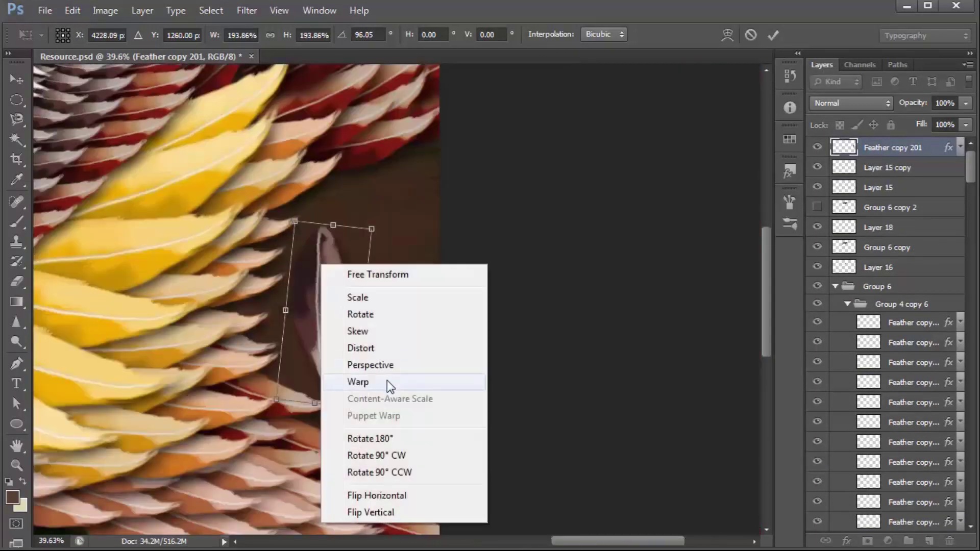
click(387, 380)
mouse_move(306, 332)
mouse_down()
mouse_move(312, 344)
mouse_move(288, 422)
mouse_move(350, 412)
mouse_up()
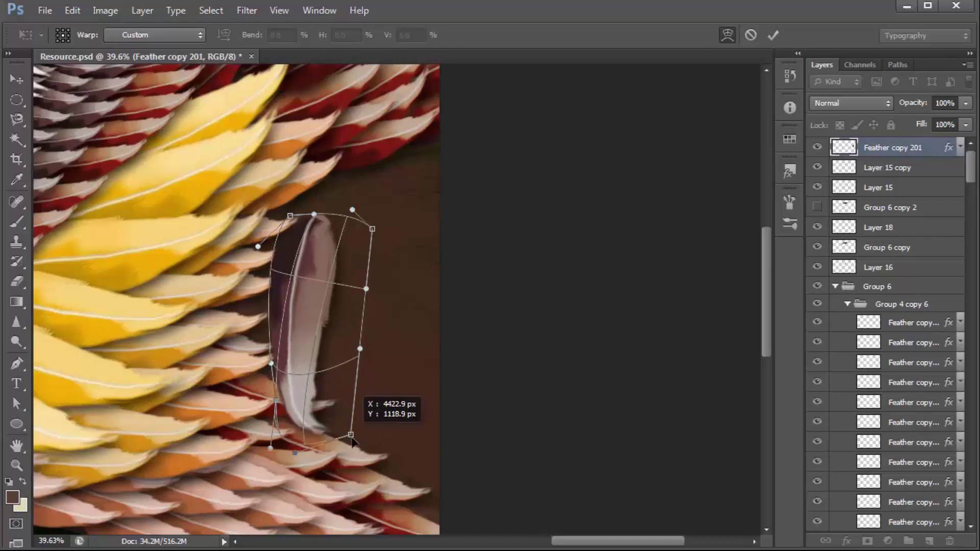
key(Return)
drag(310, 299, 254, 285)
scroll(253, 286, down, 3)
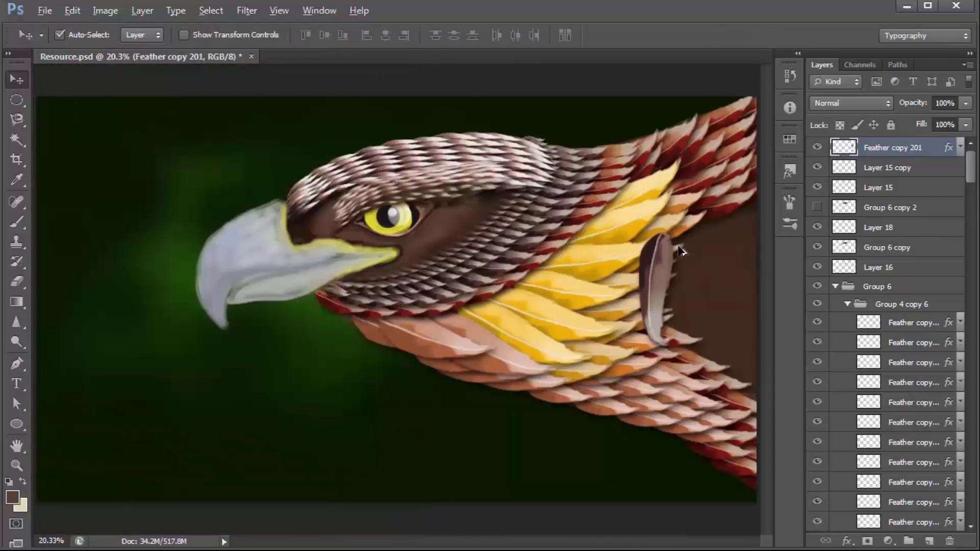
scroll(522, 283, up, 1)
- Hide the curved feather and copy a rectangular patch of brown backdrop from Layer 2 to a new layer
click(817, 147)
scroll(588, 317, up, 1)
click(588, 317)
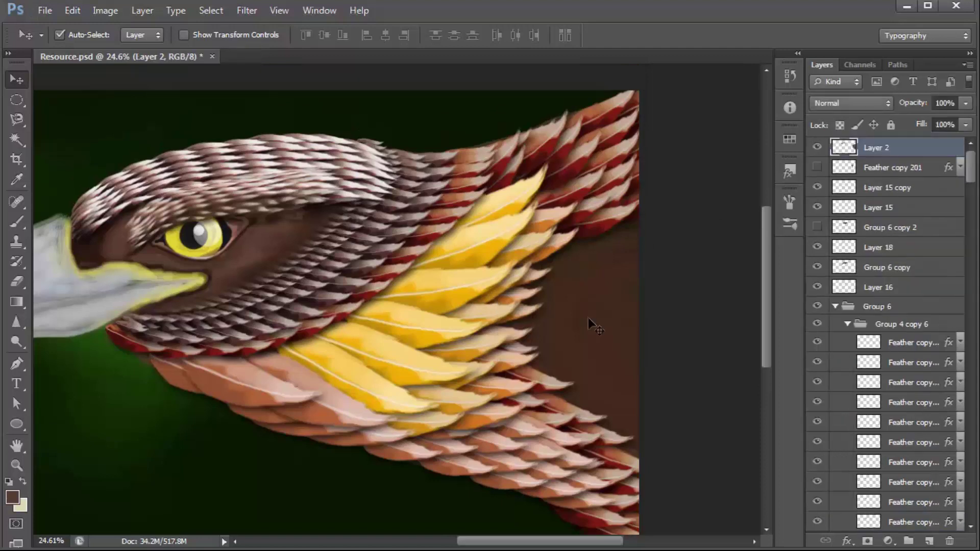
right_click(17, 99)
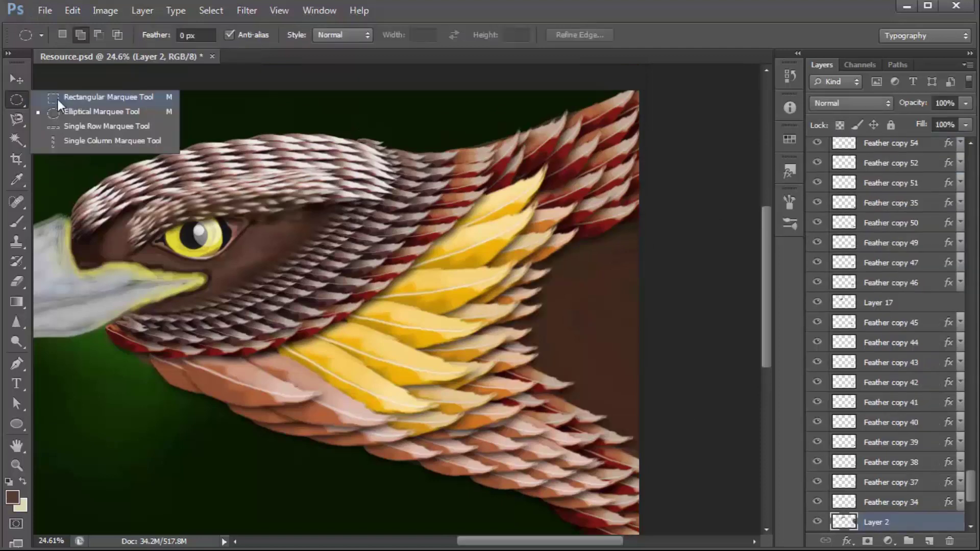
click(57, 99)
drag(470, 121, 678, 496)
click(664, 475)
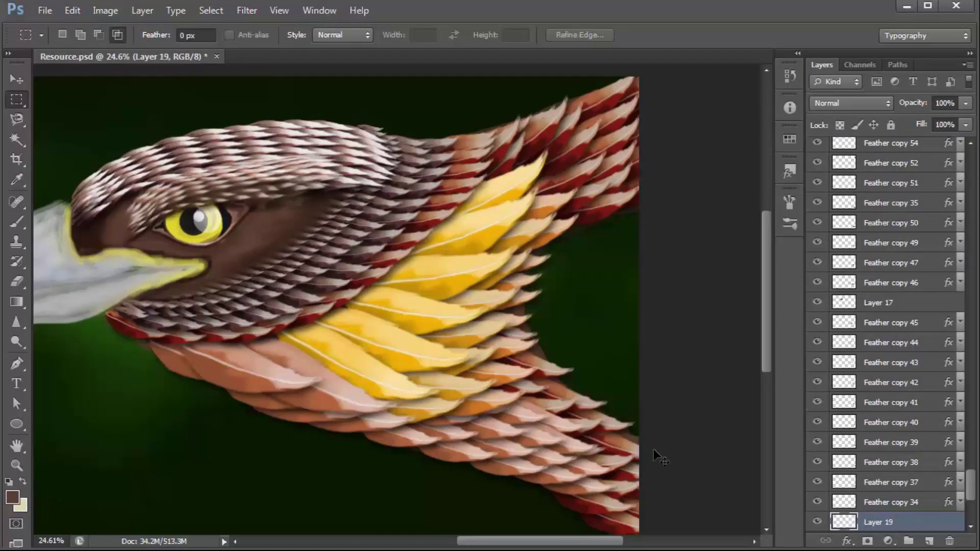
key(v)
- Move the curved feather above Layer 19, show it again, and position it on the neck
key(ctrl+alt+z)
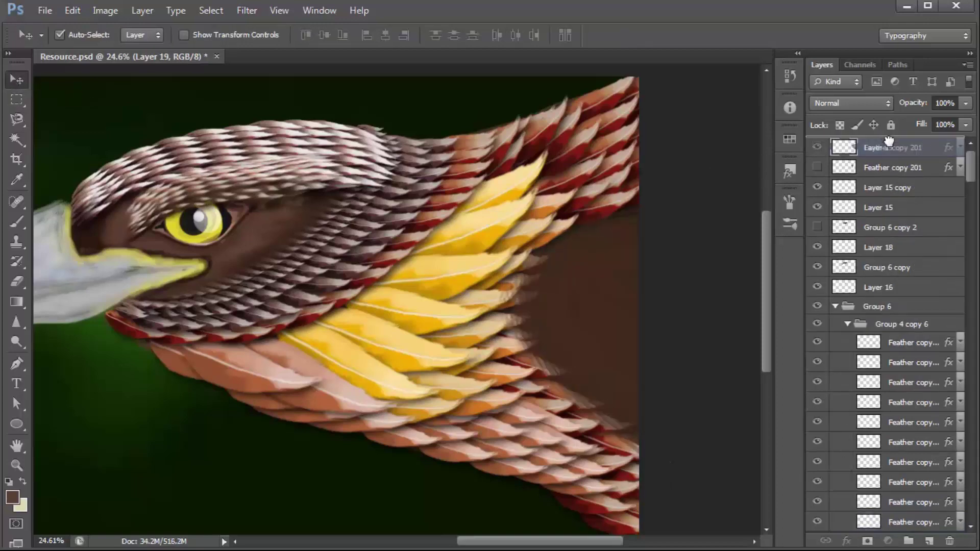
drag(884, 167, 884, 144)
click(817, 147)
mouse_move(527, 280)
mouse_down()
mouse_move(551, 292)
mouse_move(469, 266)
mouse_move(534, 256)
mouse_move(532, 243)
mouse_move(569, 219)
mouse_up()
scroll(551, 292, up, 2)
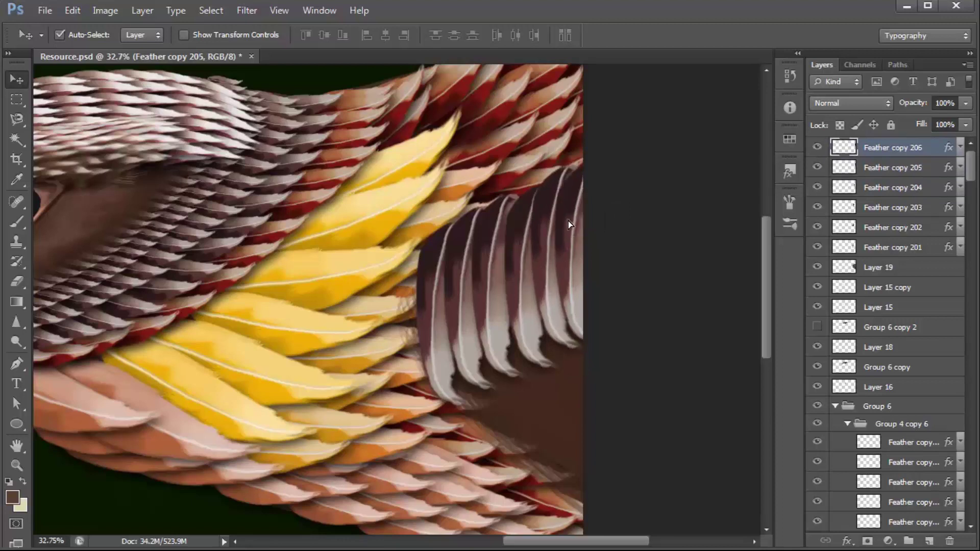
- Arrange a duplicated feather on the neck and warp it into a curve with a bulging left edge
mouse_move(490, 267)
mouse_down()
mouse_move(484, 280)
mouse_move(536, 352)
mouse_move(434, 284)
mouse_move(498, 338)
mouse_up()
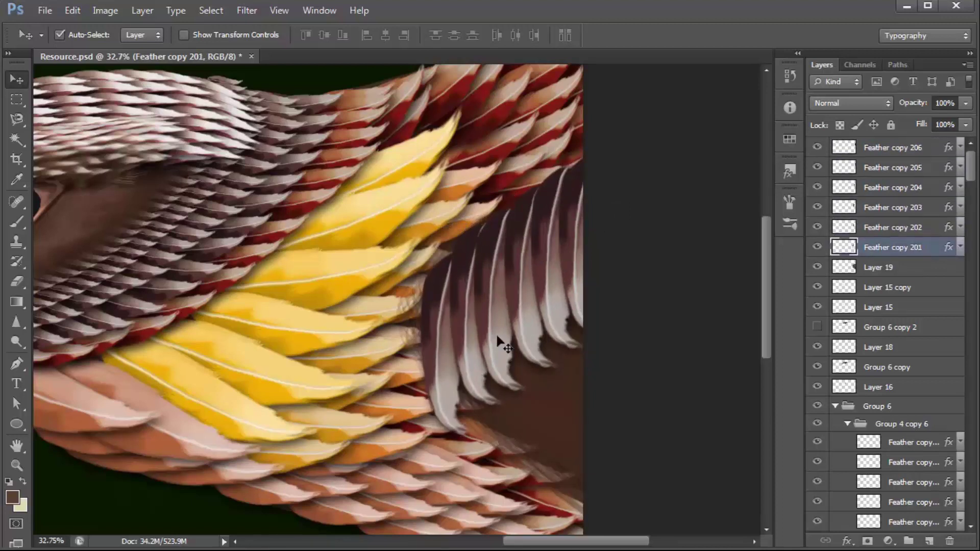
key(ctrl+t)
right_click(500, 323)
click(469, 136)
drag(483, 401, 449, 388)
drag(439, 306, 458, 263)
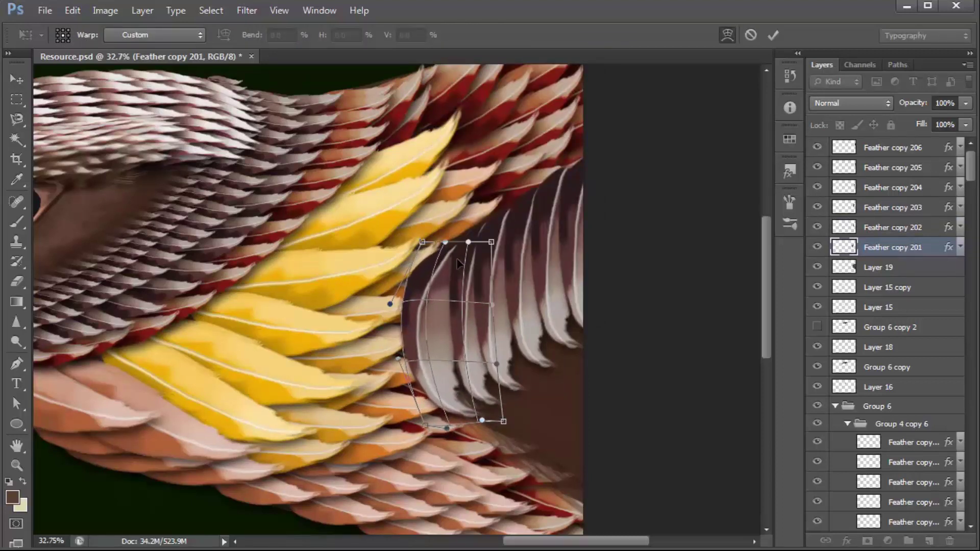
key(Return)
- Add feather copies lower on the neck, placing one lower in the stack and rotating it about 15°
drag(434, 339, 458, 339)
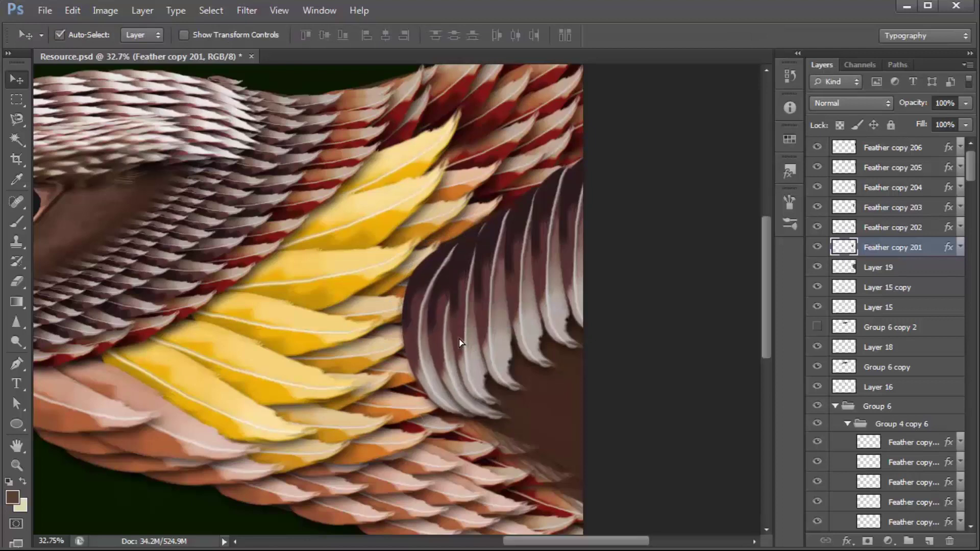
drag(557, 320, 565, 420)
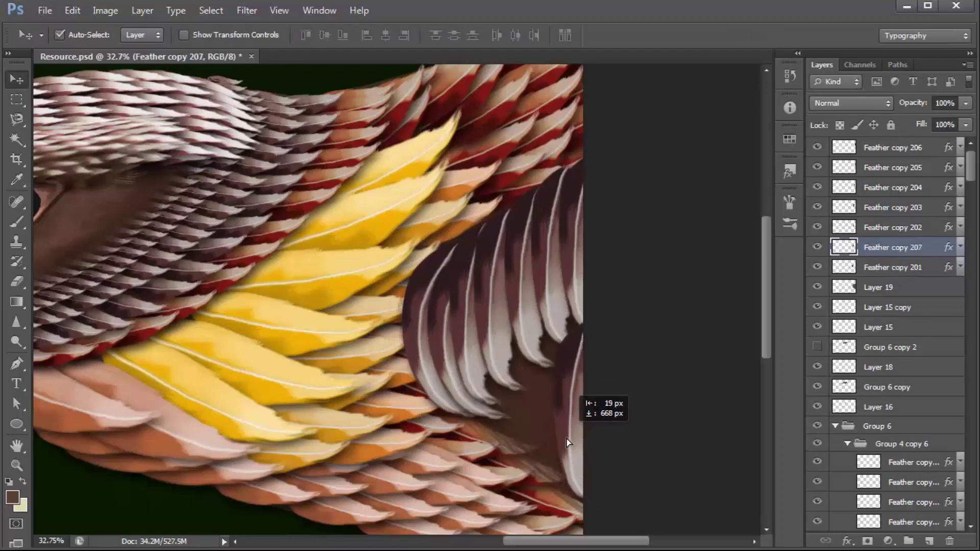
mouse_move(886, 154)
mouse_down()
mouse_move(886, 349)
mouse_move(894, 285)
mouse_up()
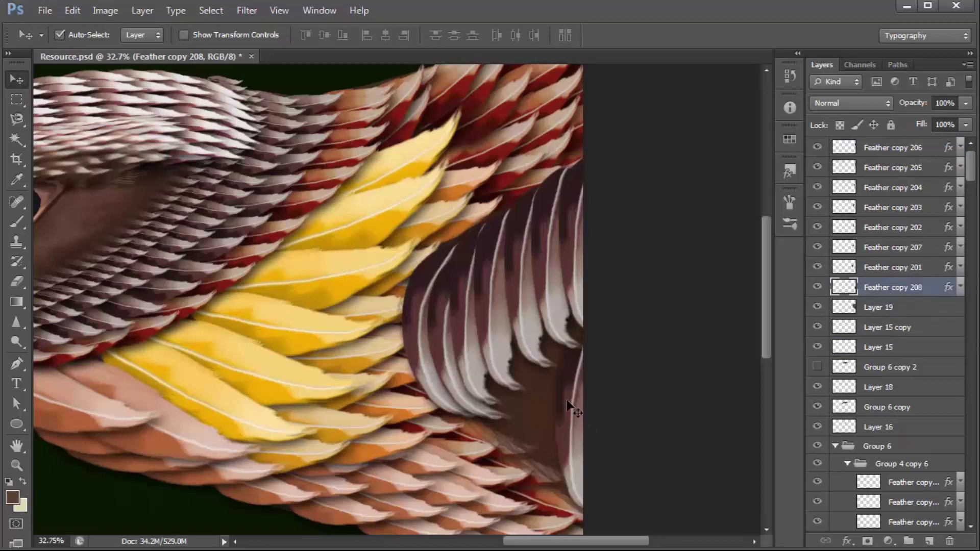
drag(565, 363, 582, 373)
drag(532, 406, 526, 419)
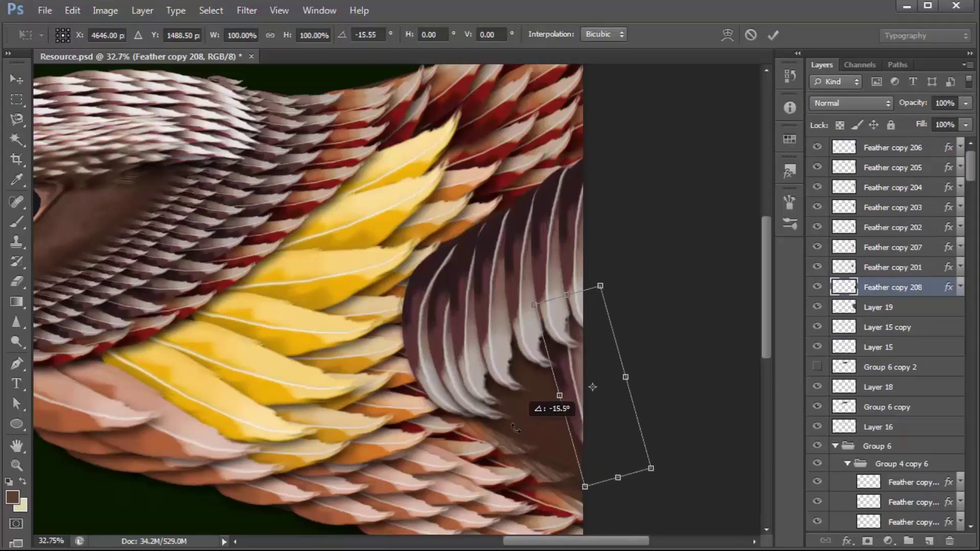
key(Return)
- Duplicate more feathers into further spots along the neck, shrinking one slightly
mouse_move(586, 380)
mouse_down()
mouse_move(566, 398)
mouse_move(530, 393)
mouse_move(485, 429)
mouse_move(470, 424)
mouse_move(562, 423)
mouse_up()
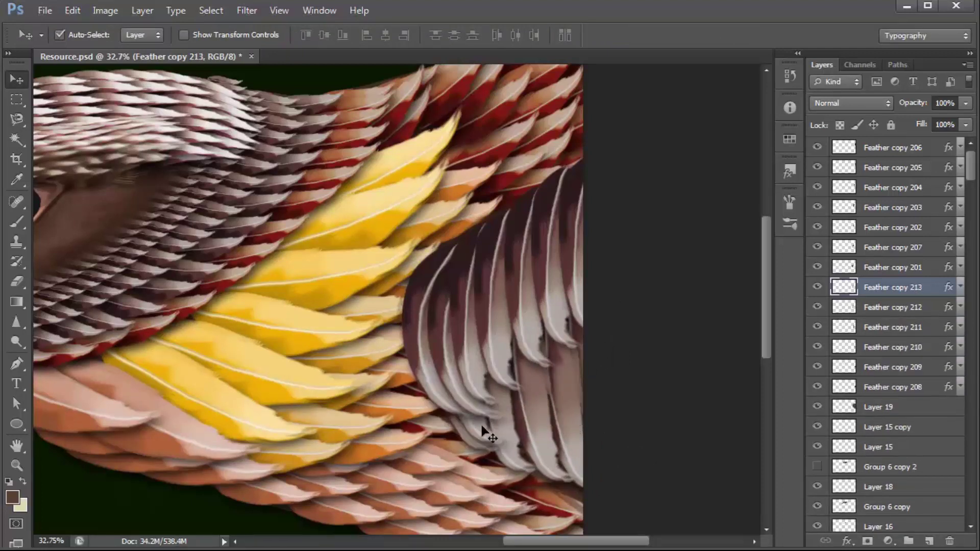
alt+drag(485, 429, 548, 385)
key(ctrl+t)
drag(542, 278, 542, 307)
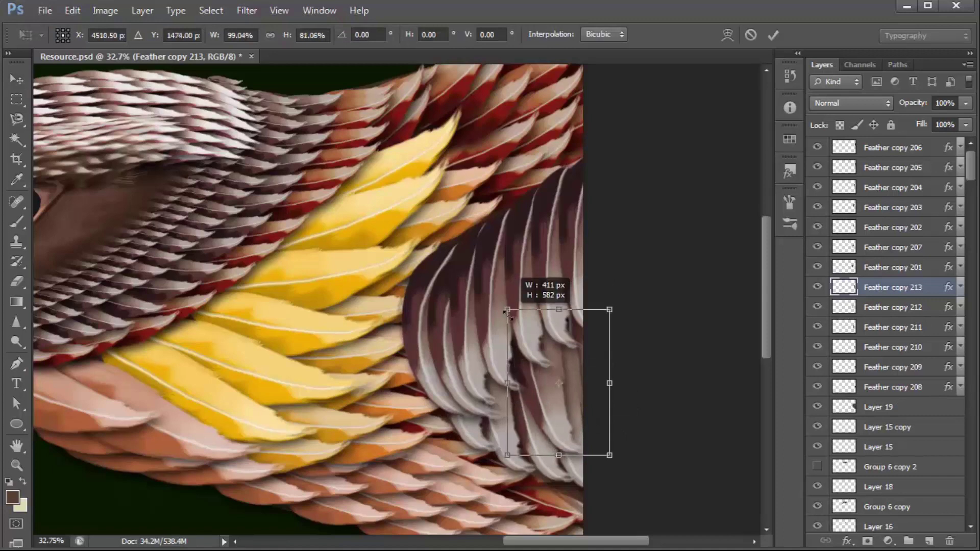
key(Return)
mouse_move(556, 368)
alt+mouse_down()
mouse_move(544, 390)
mouse_move(480, 398)
alt+mouse_up()
- Group the new feather layers as Group 8, duplicate the group, merge the copy, and duplicate the merged layer
scroll(485, 354, down, 3)
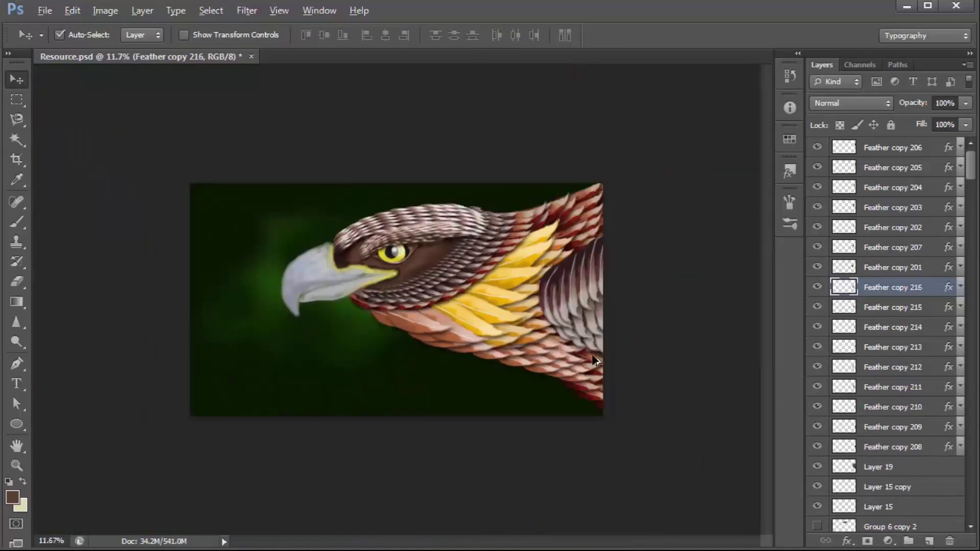
scroll(398, 298, up, 2)
click(894, 447)
shift+click(907, 148)
key(ctrl+g)
key(ctrl+j)
click(818, 164)
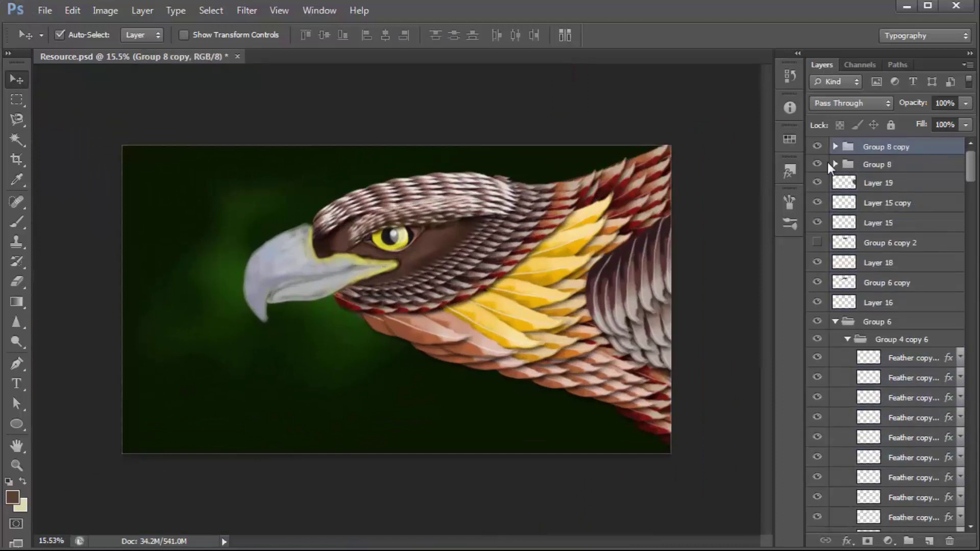
right_click(881, 147)
click(932, 392)
key(ctrl+j)
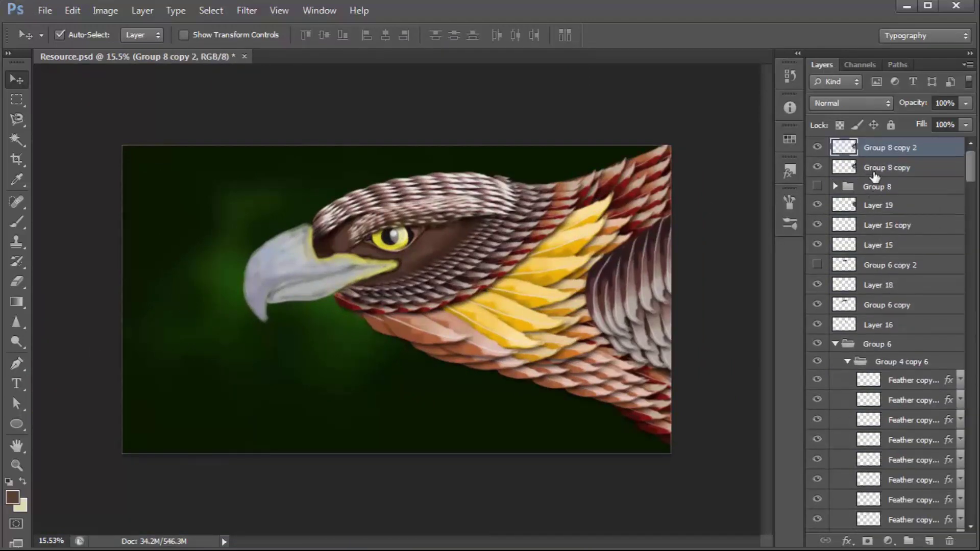
- Lighten the feathers on the right side with the Dodge tool
key(o)
mouse_move(665, 233)
mouse_down()
mouse_move(651, 345)
mouse_move(603, 286)
mouse_move(648, 352)
mouse_up()
right_click(16, 341)
click(56, 354)
- Dodge the right-hand feathers lighter and brighten the beak along its length with a smaller brush
key(bracketright)
key(shift+o)
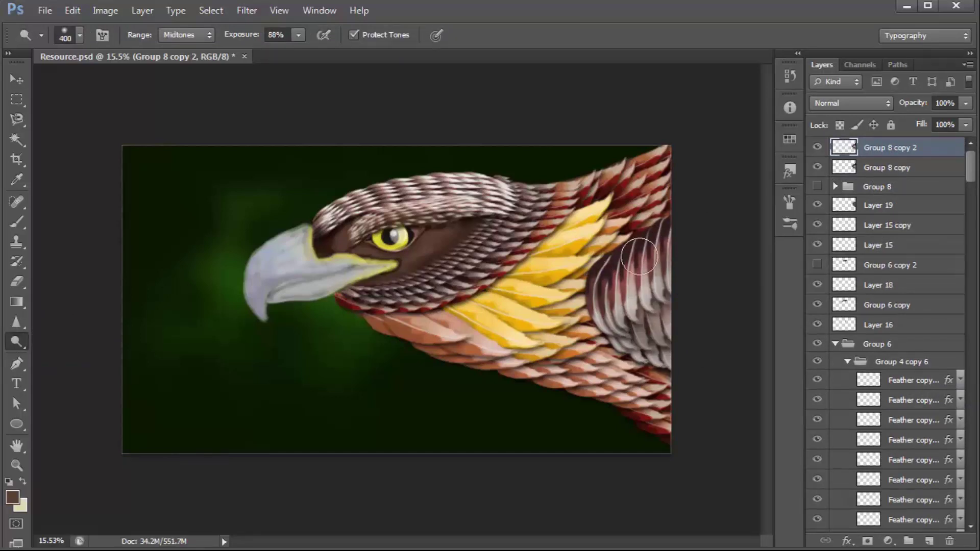
drag(646, 234, 683, 296)
key(v)
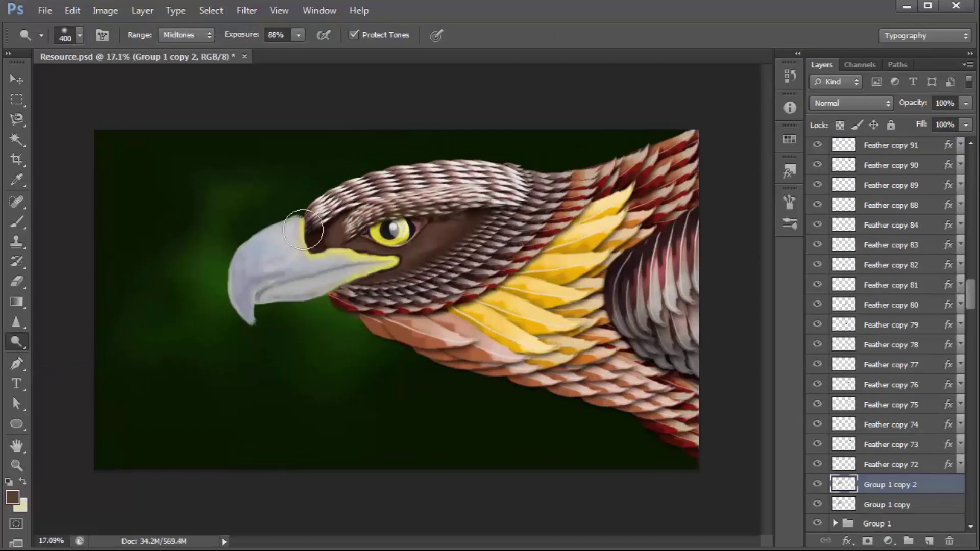
key(bracketleft)
drag(291, 235, 240, 312)
drag(252, 211, 231, 328)
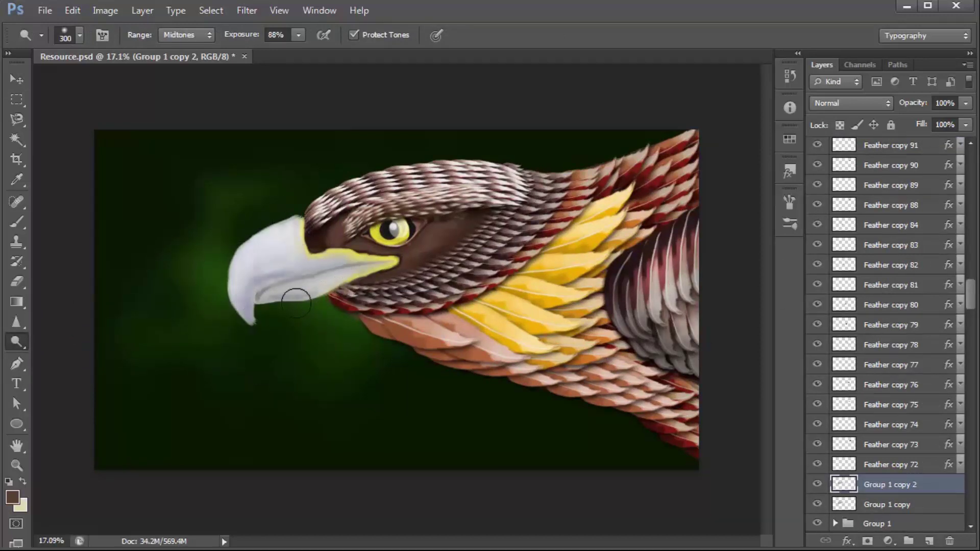
- Darken the lower edge of the beak with the Burn tool at Midtones 50%
right_click(17, 341)
click(77, 355)
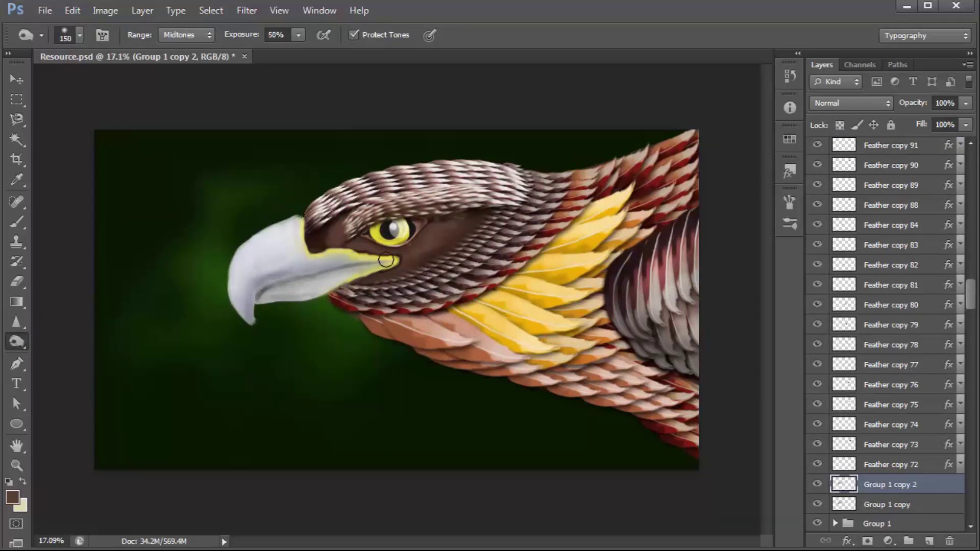
drag(338, 263, 242, 319)
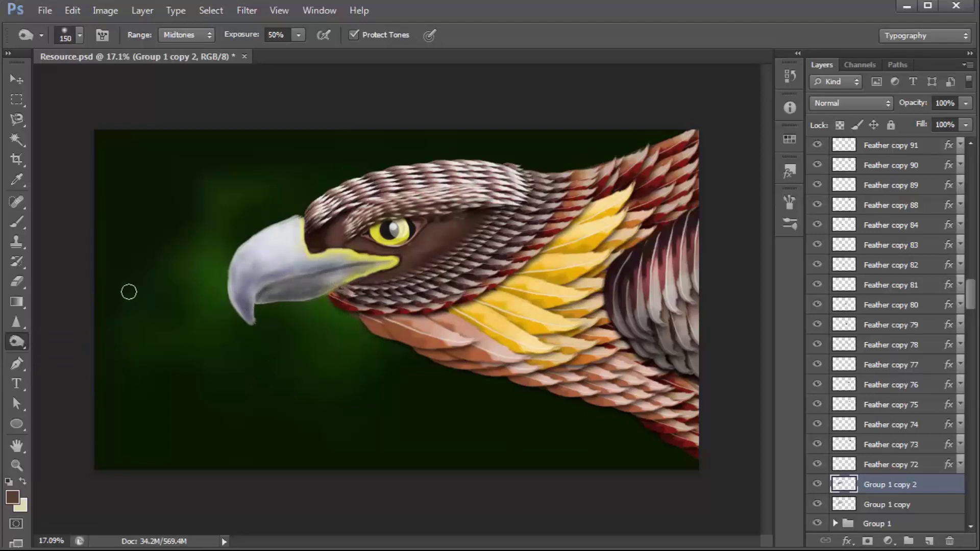
scroll(326, 284, up, 2)
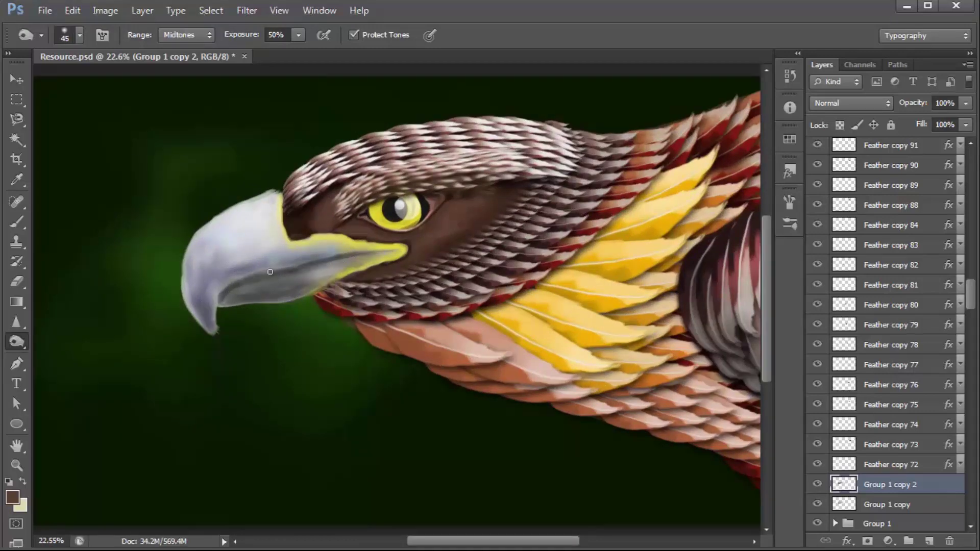
scroll(343, 266, up, 3)
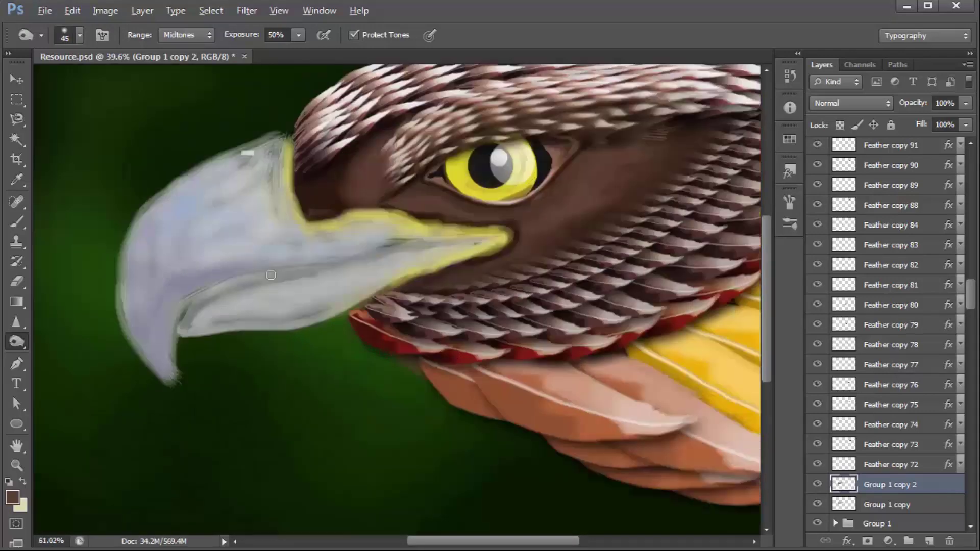
scroll(309, 298, up, 2)
scroll(296, 303, down, 1)
key(bracketleft)
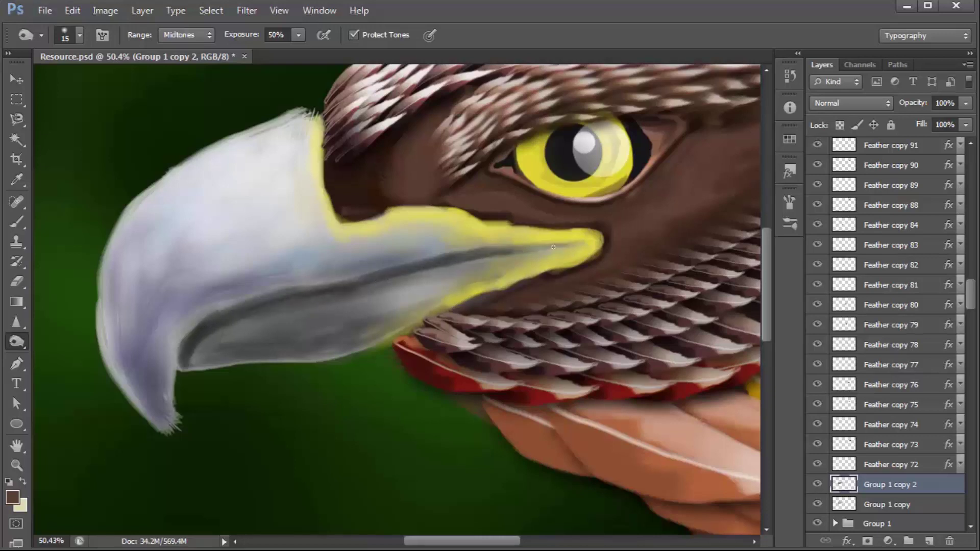
- Hide Group 1 and merge the beak layers into a single Group 1 copy 3 layer
key(e)
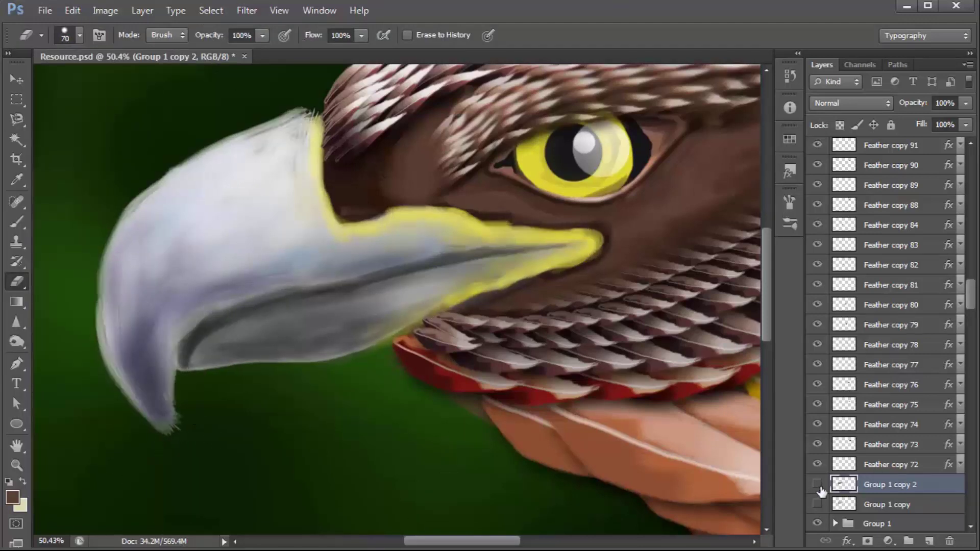
click(817, 524)
key(ctrl+j)
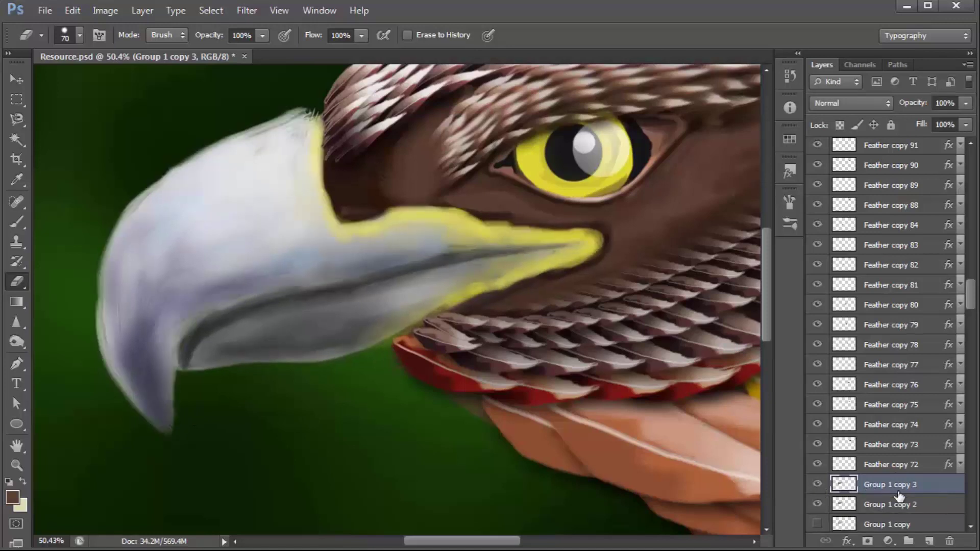
right_click(838, 499)
click(751, 73)
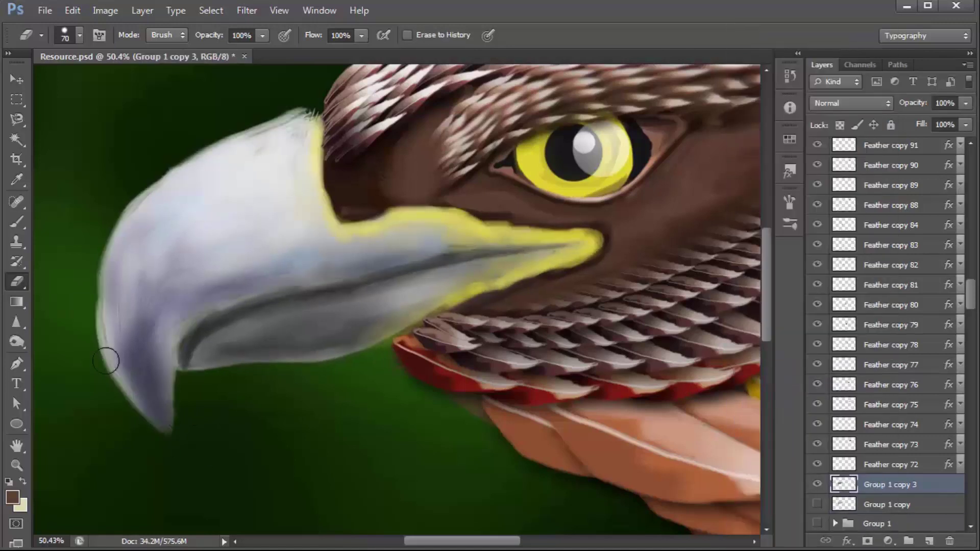
- Smudge the beak's top edge smooth at 40% strength, then add a new empty Layer 20
right_click(20, 341)
click(87, 352)
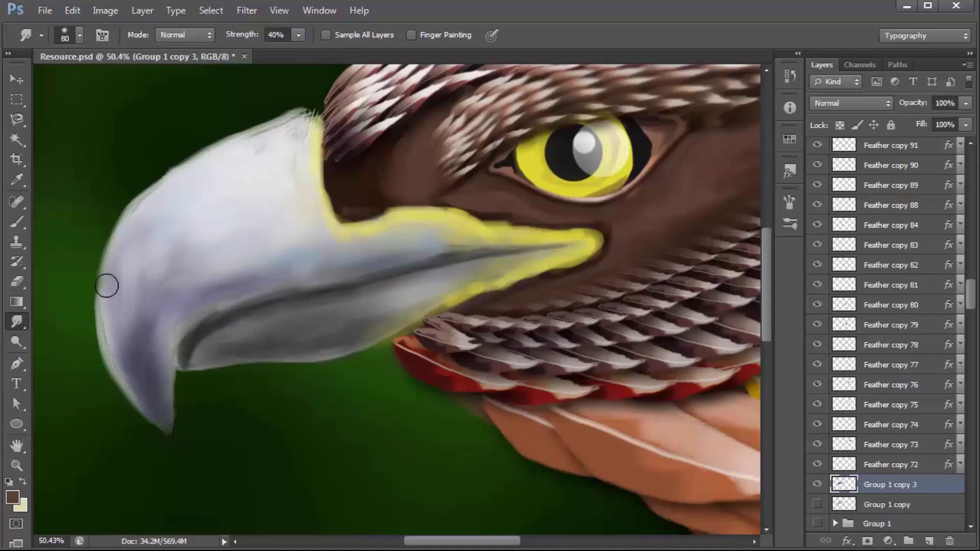
scroll(131, 262, down, 2)
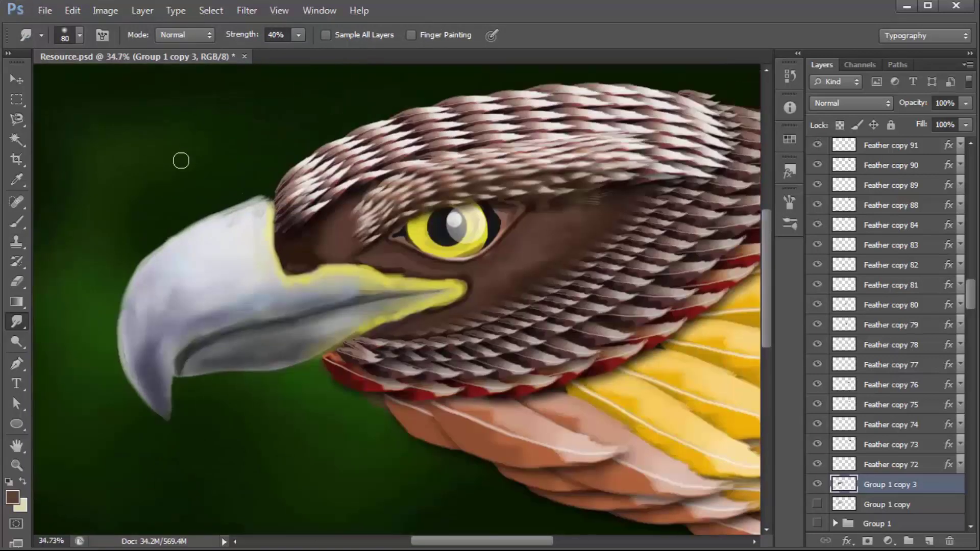
scroll(296, 194, up, 3)
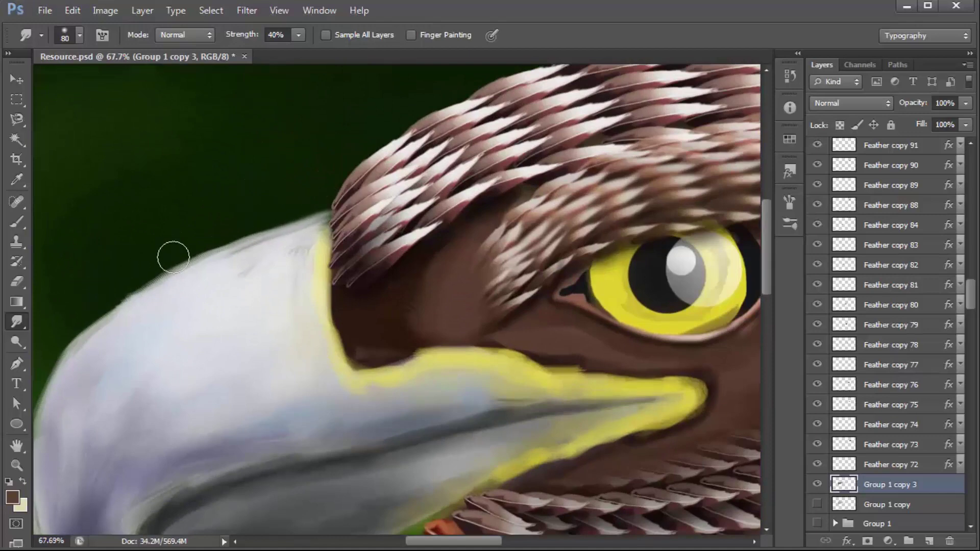
drag(173, 256, 269, 255)
scroll(143, 357, down, 3)
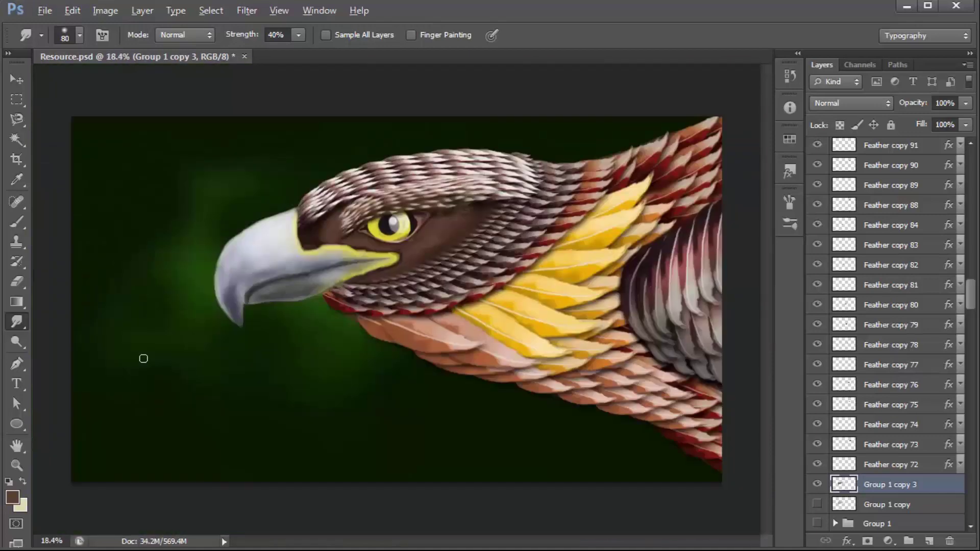
scroll(331, 297, up, 1)
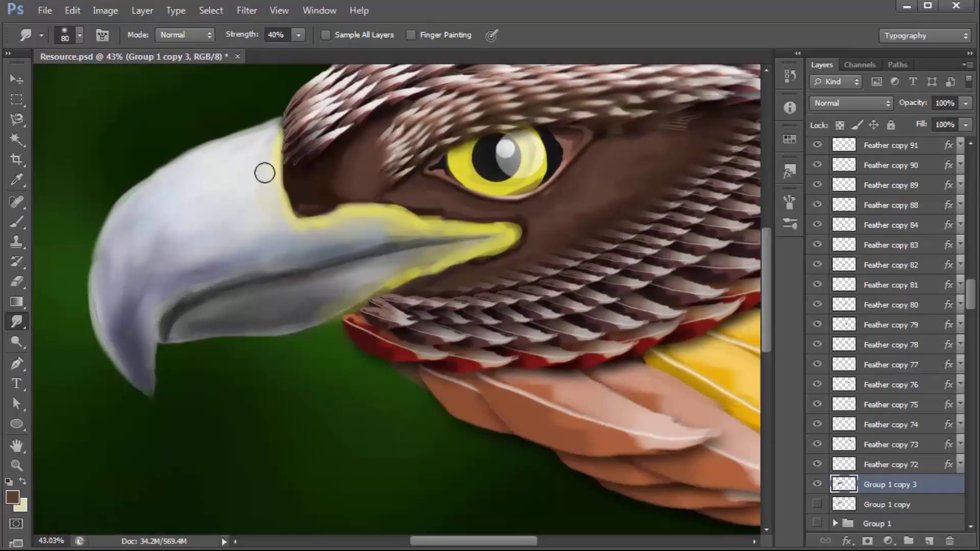
scroll(234, 183, down, 1)
key(ctrl+shift+n)
key(Return)
- Paint a black 40 px nostril stroke at full opacity on the upper beak on Layer 20
click(13, 496)
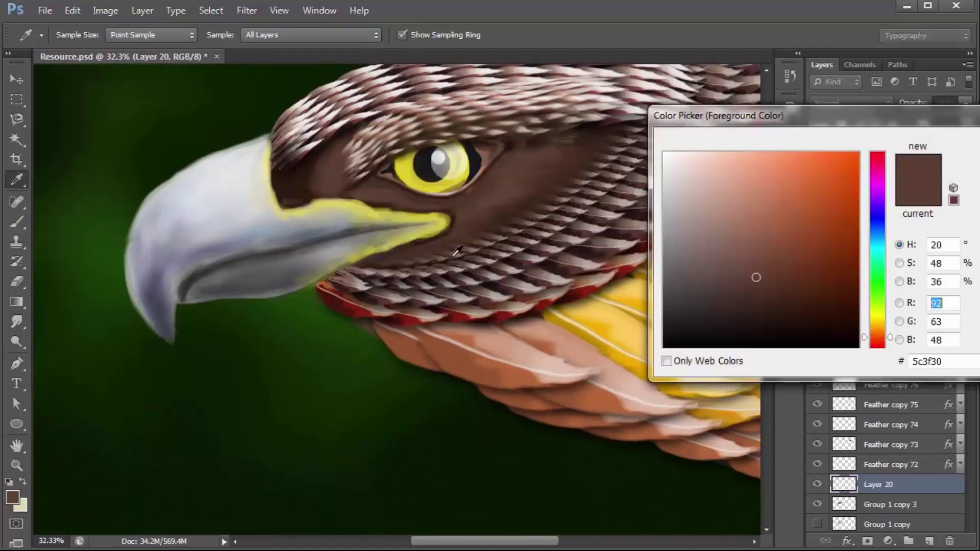
click(457, 250)
key(Return)
key(b)
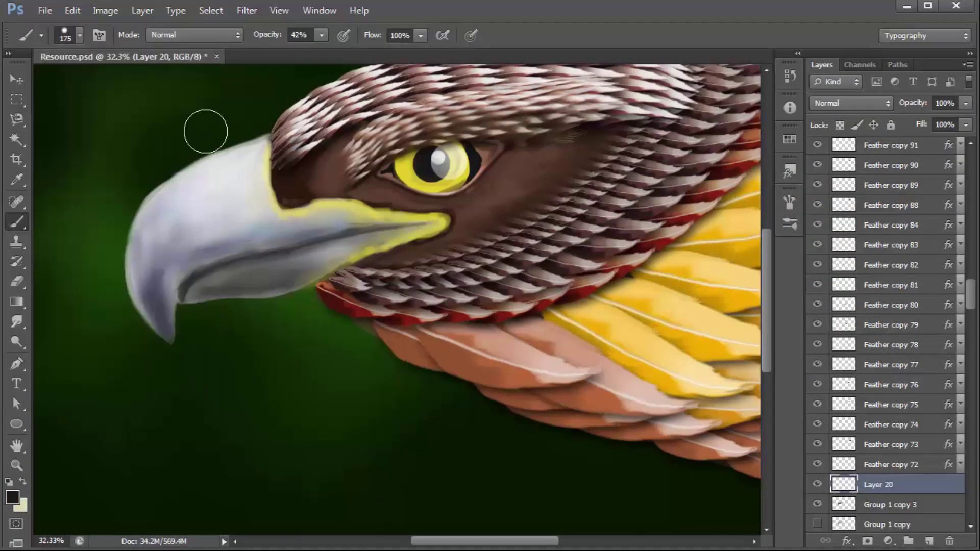
scroll(271, 261, up, 3)
mouse_move(258, 240)
mouse_down()
mouse_move(286, 266)
mouse_move(284, 280)
mouse_up()
key(ctrl+z)
key(0)
key(bracketleft)
drag(261, 236, 283, 281)
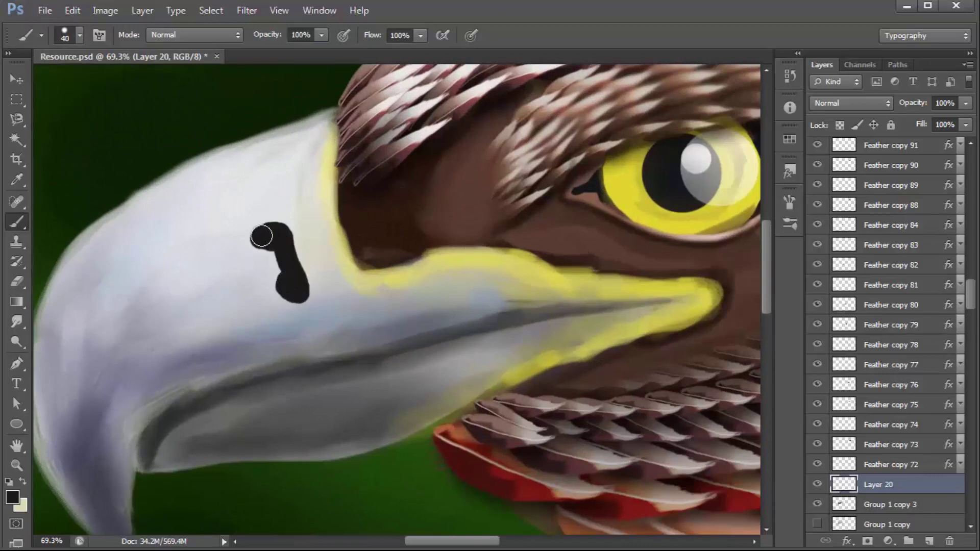
- Rotate, nudge and warp the nostril shape into a slim curve
key(v)
key(ctrl+t)
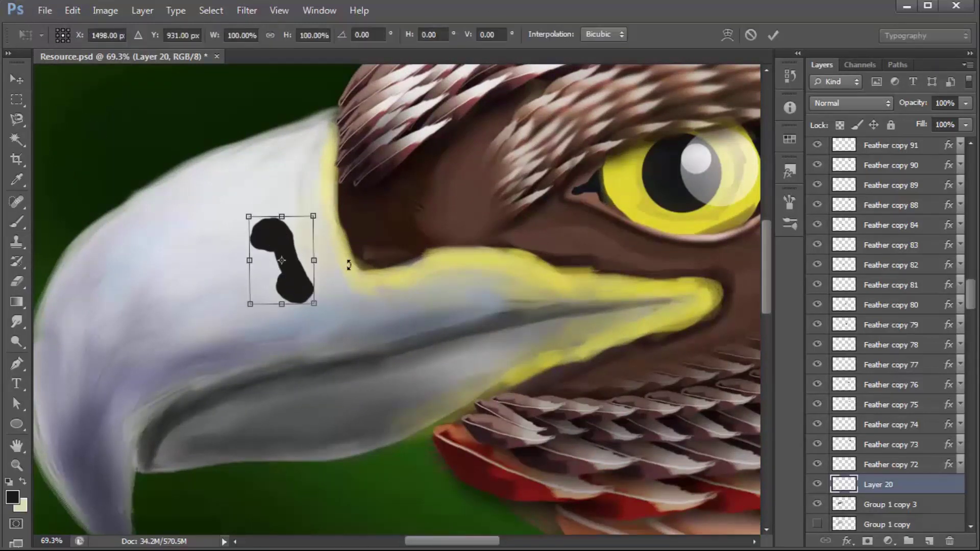
drag(358, 245, 357, 235)
drag(281, 248, 271, 247)
right_click(284, 269)
click(316, 367)
scroll(271, 253, up, 3)
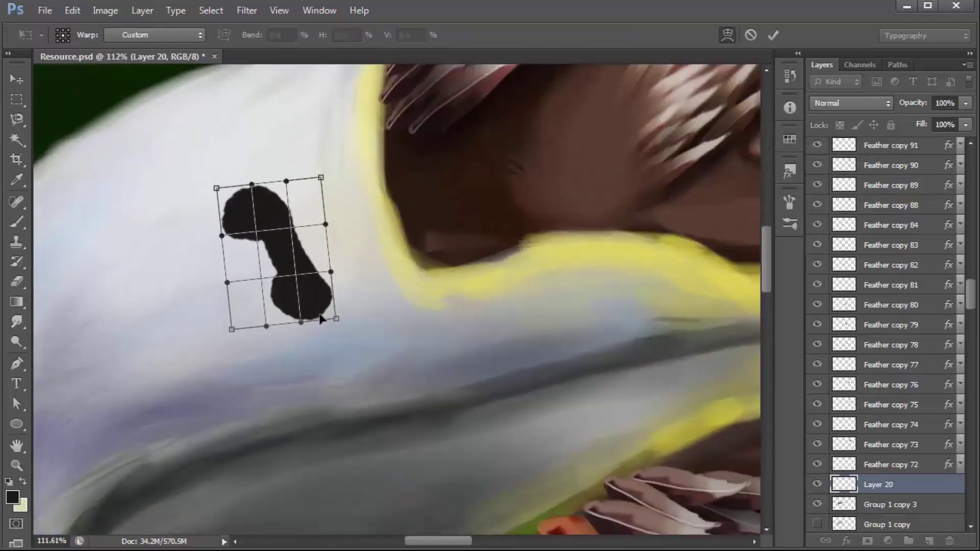
key(Return)
scroll(197, 259, down, 3)
scroll(197, 260, up, 2)
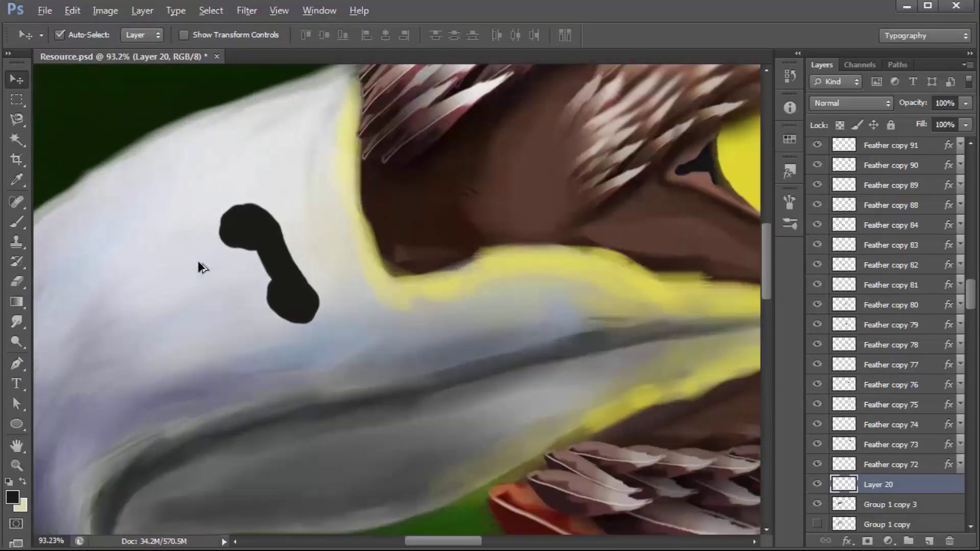
- Trim the nostril's left edge thinner with a smaller eraser
key(e)
scroll(256, 195, up, 3)
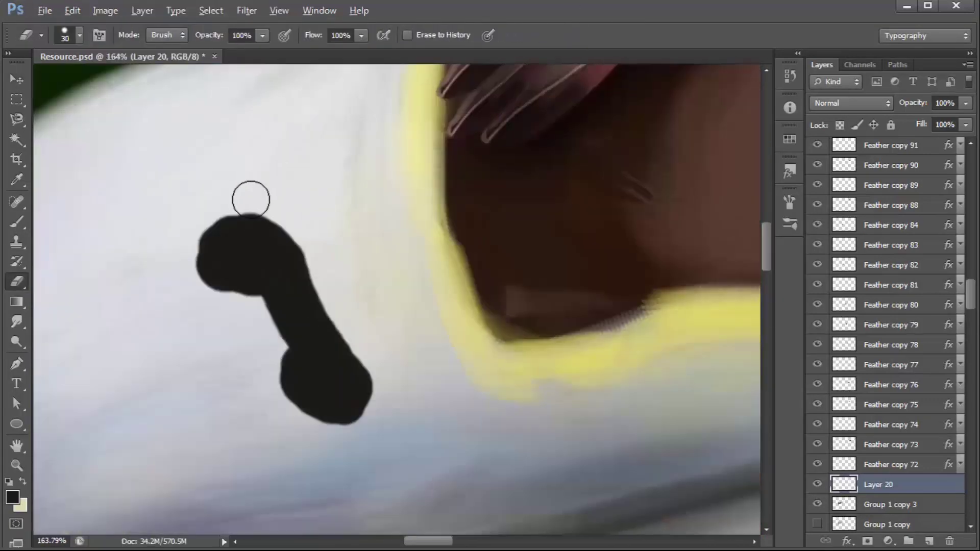
key(bracketleft)
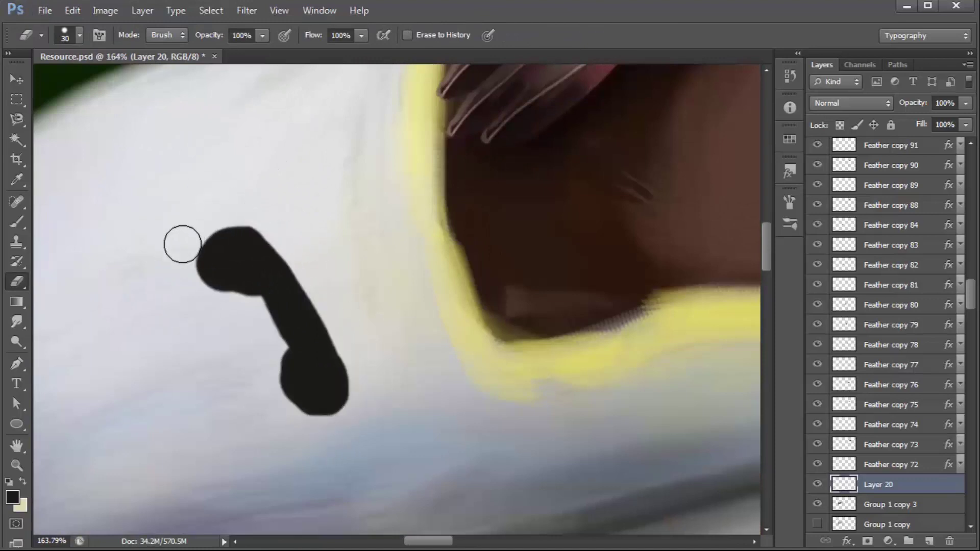
drag(260, 319, 255, 349)
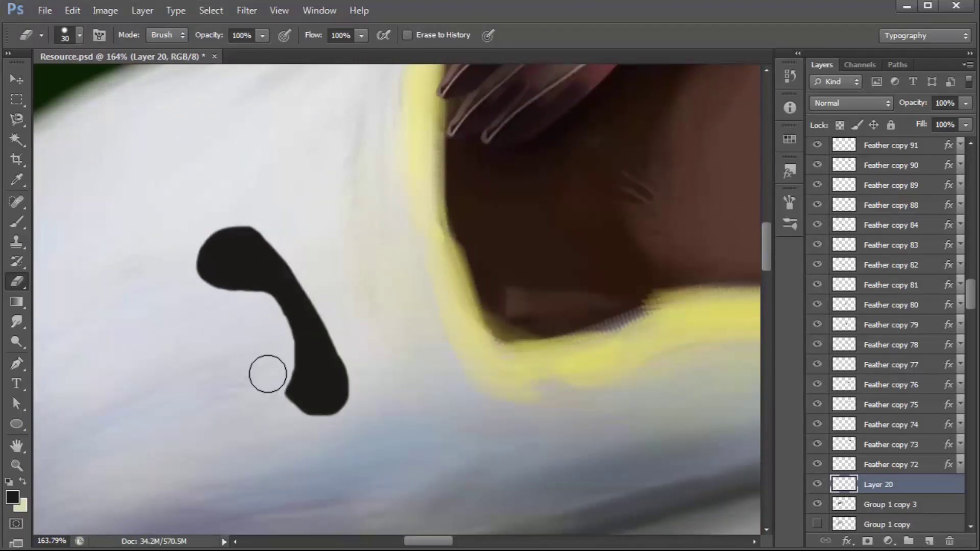
scroll(372, 335, down, 5)
scroll(307, 307, up, 1)
right_click(16, 342)
click(61, 339)
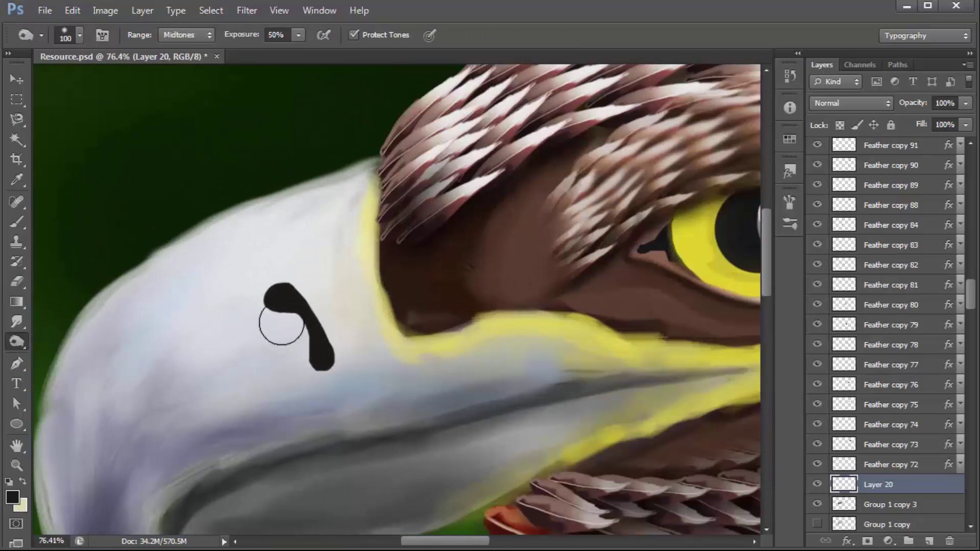
click(10, 80)
- Duplicate the nostril layer and give Layer 20 a red Color Overlay
key(ctrl+j)
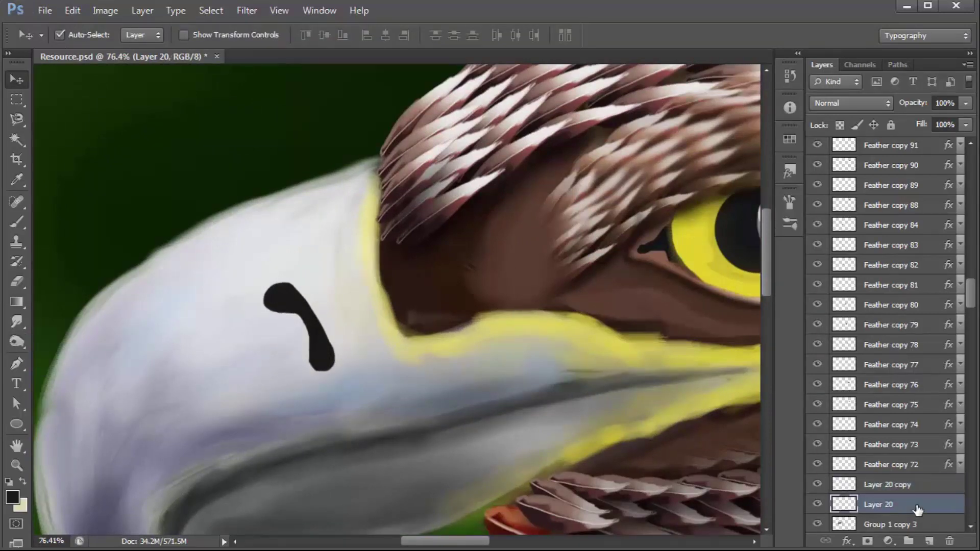
key(h)
double_click(914, 502)
click(570, 220)
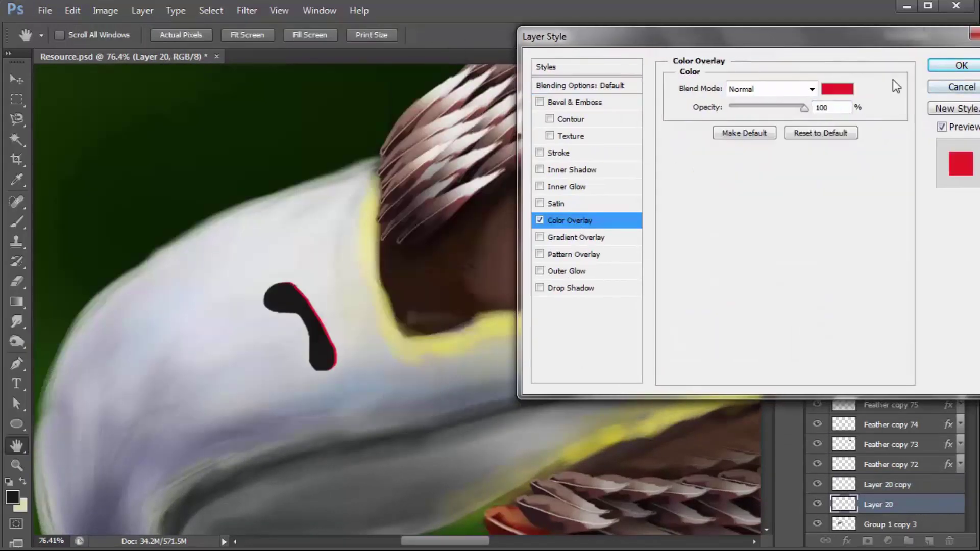
click(837, 89)
- Make Layer 20 copy active and duplicate it once more
scroll(309, 341, up, 3)
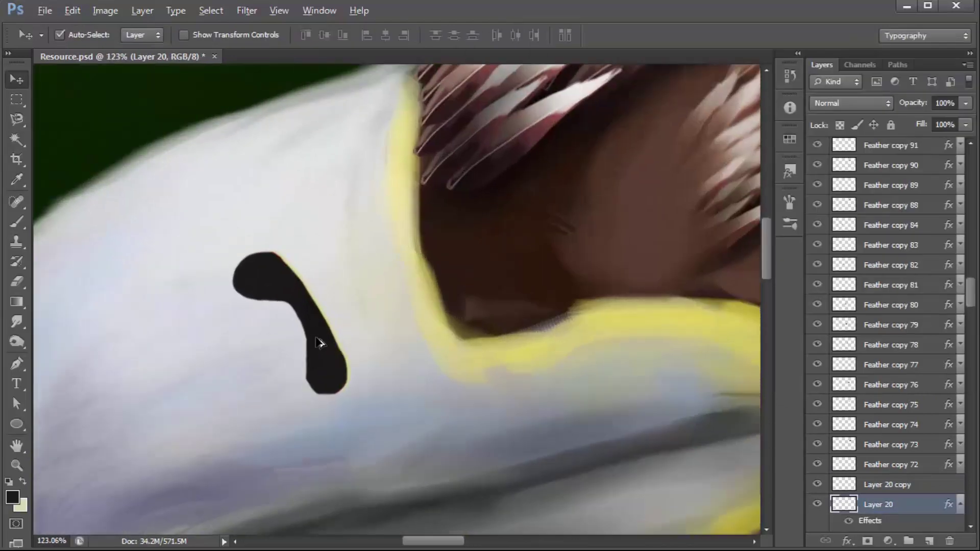
key(alt+bracketright)
scroll(311, 338, down, 3)
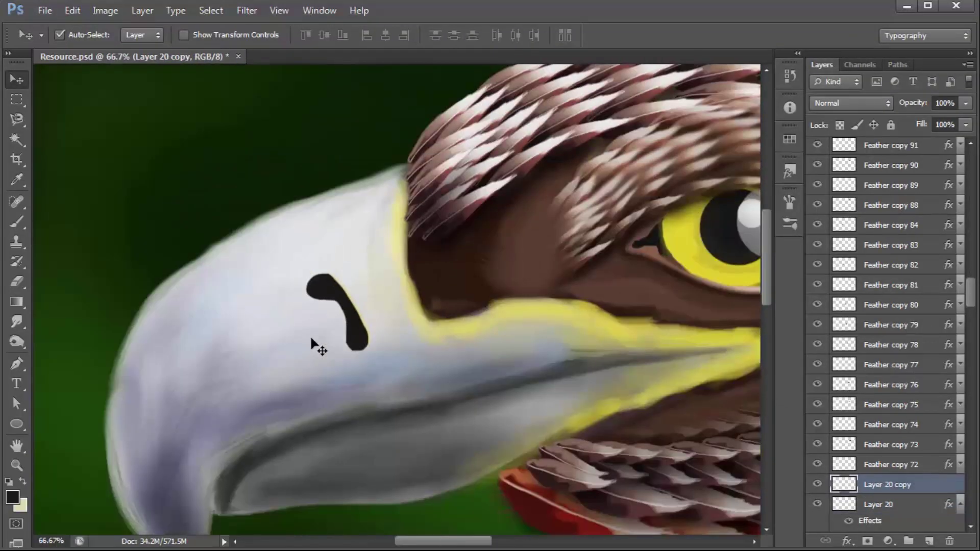
scroll(311, 335, down, 1)
scroll(310, 335, down, 2)
scroll(180, 166, up, 3)
scroll(179, 165, up, 3)
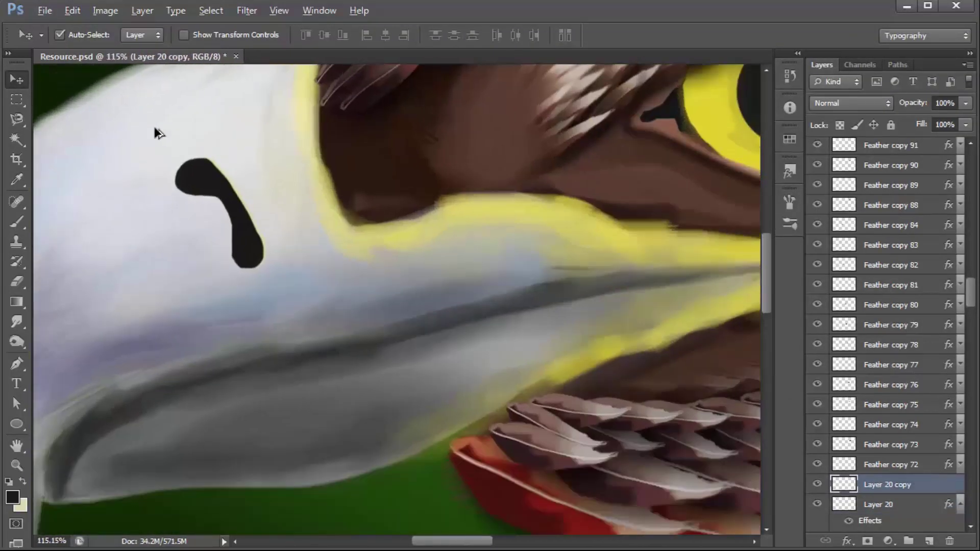
scroll(251, 226, up, 1)
key(ctrl+j)
- Copy the area outside the nostril outline from the lower copy into Layer 21, hiding the top copy
ctrl+click(844, 484)
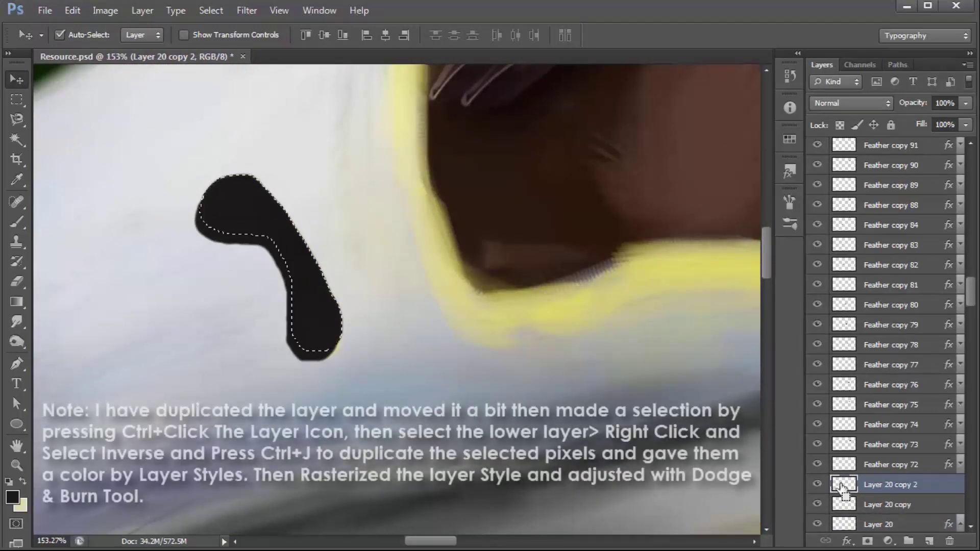
key(m)
right_click(256, 228)
click(286, 256)
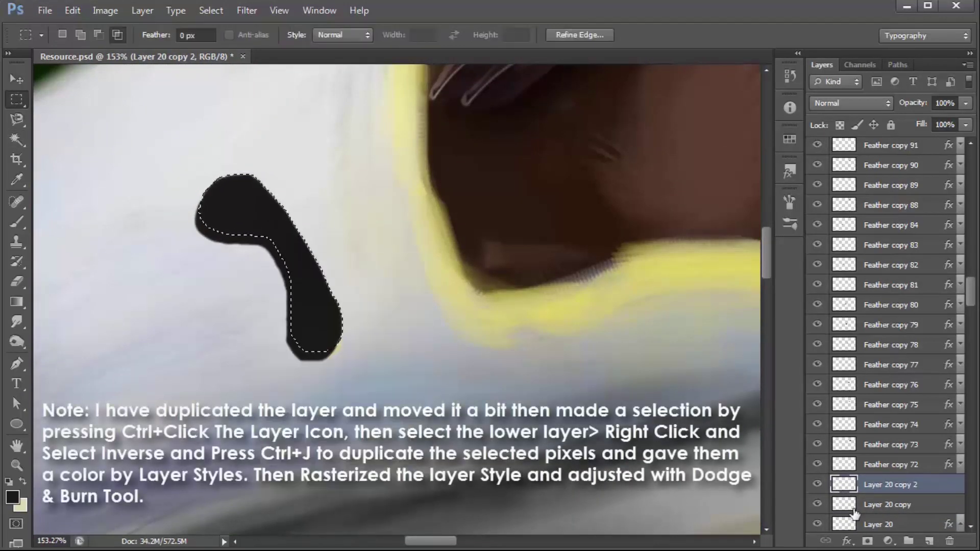
click(842, 505)
key(ctrl+j)
click(817, 484)
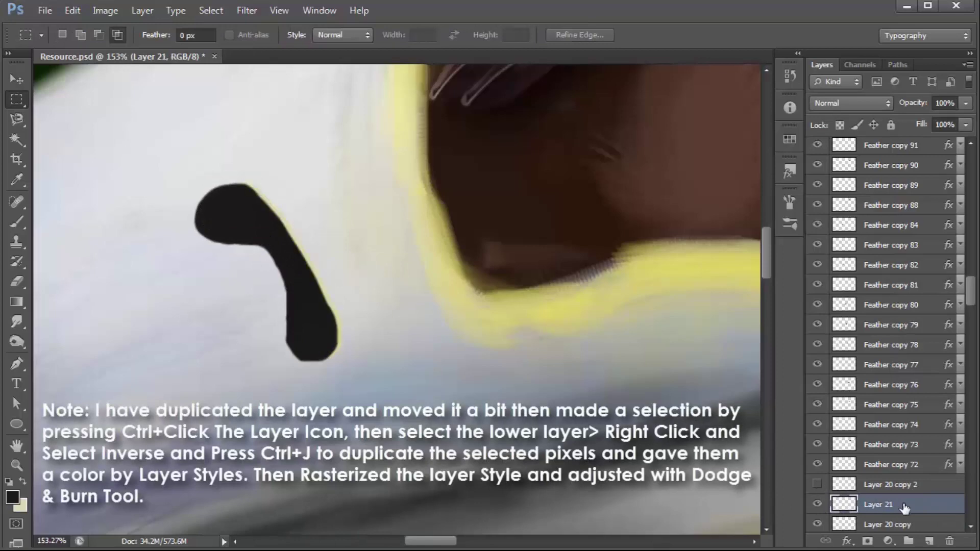
- Give Layer 21 a Color Overlay in the beak's light grey bbbdc3
double_click(939, 506)
click(570, 220)
click(837, 89)
click(260, 345)
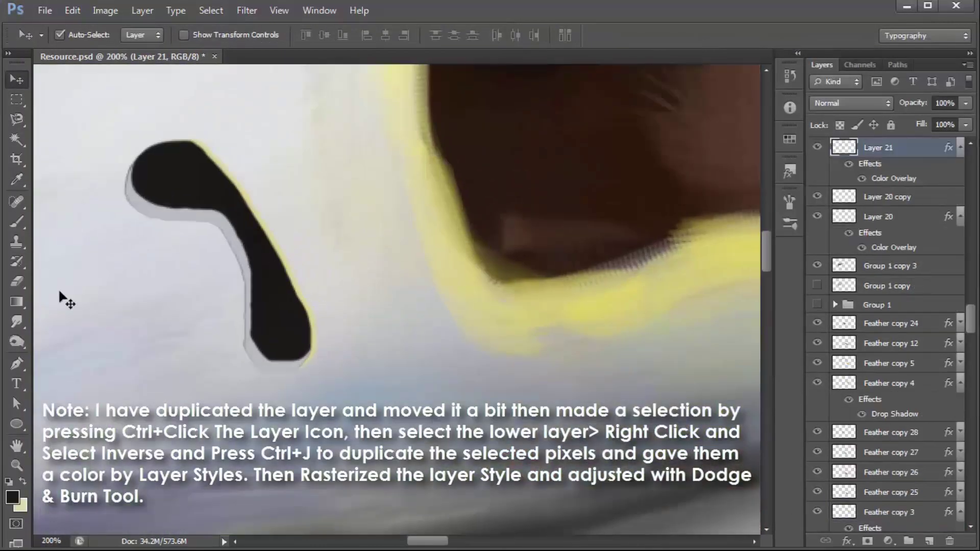
- Rasterize Layer 21's overlay style and shade the grey rim with a small Dodge and Burn brush
click(16, 322)
click(17, 341)
key(bracketleft)
key(bracketleft)
key(bracketleft)
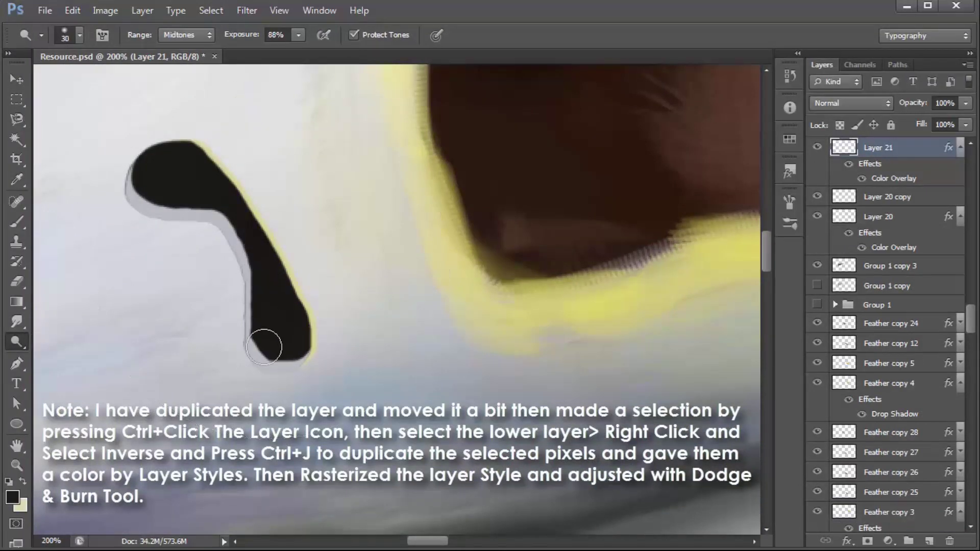
right_click(888, 148)
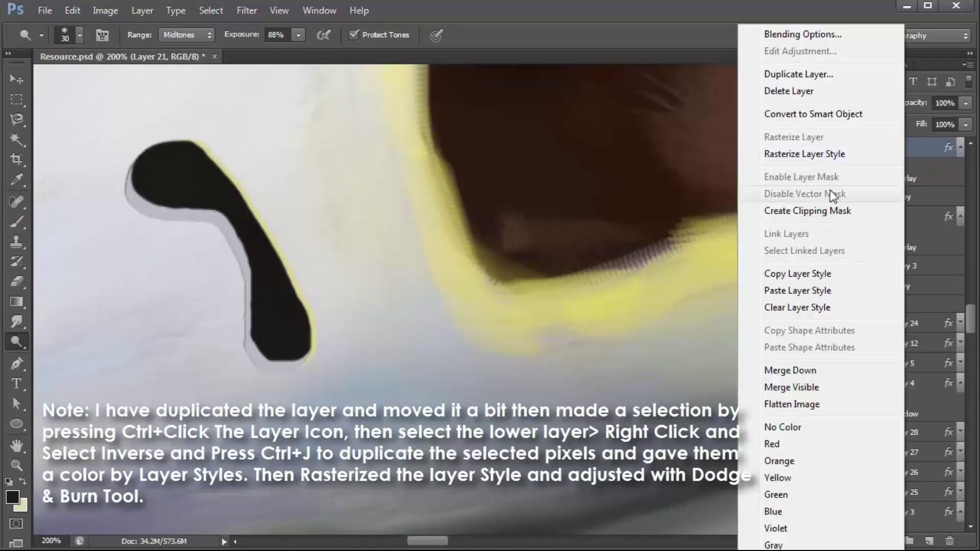
click(781, 151)
right_click(17, 342)
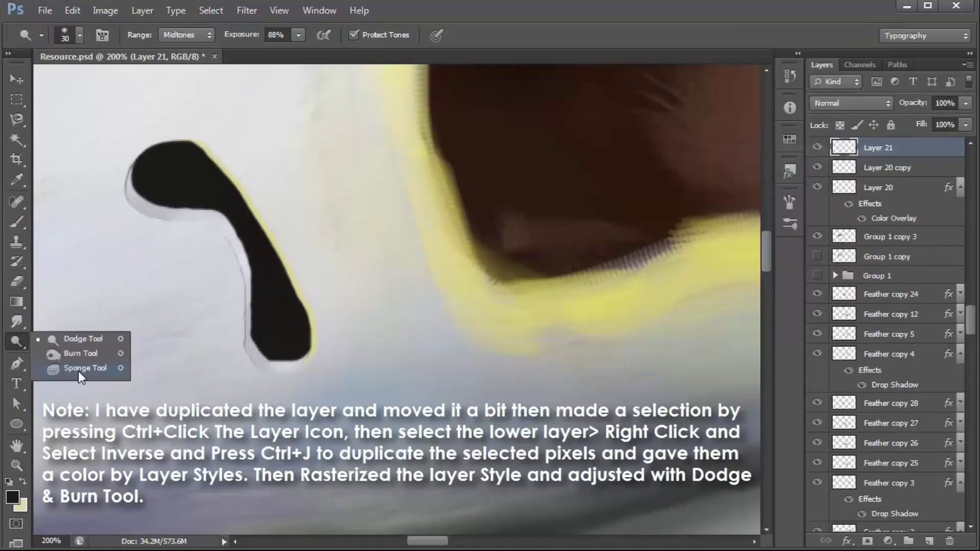
click(77, 355)
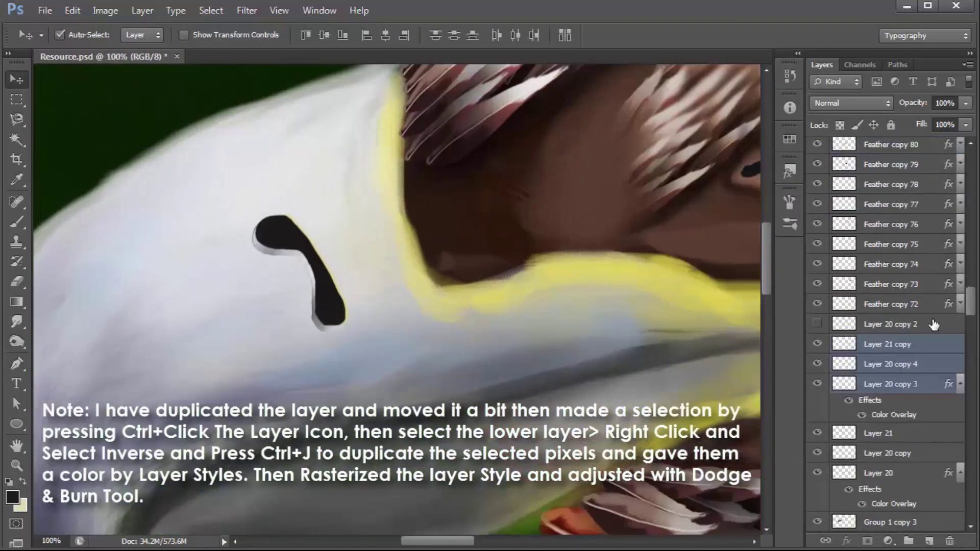
- Group the three nostril layers and scale the group down to about 86%
key(ctrl+g)
key(ctrl+t)
drag(353, 331, 338, 321)
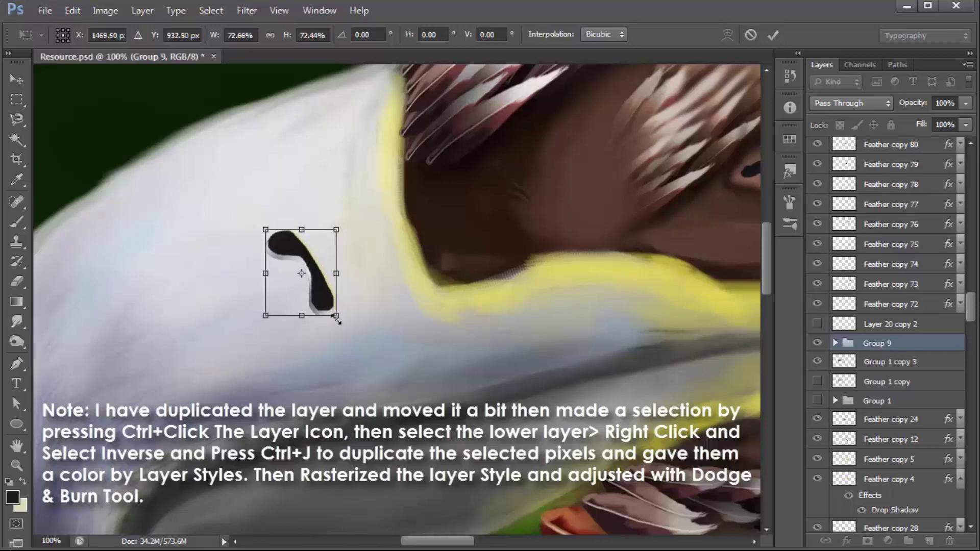
key(Return)
alt+scroll(273, 252, down, 5)
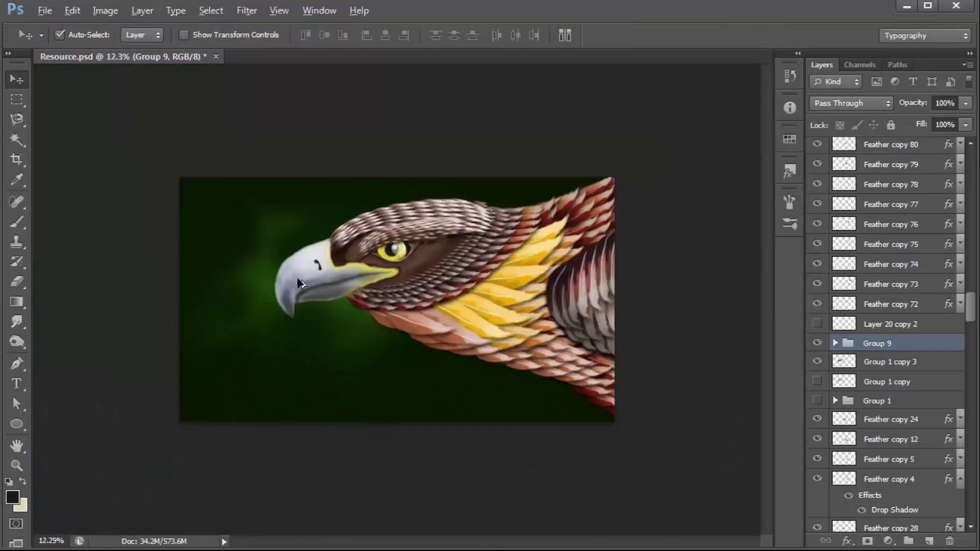
- Rotate the nostril group to follow the beak angle, then add a new empty Layer 22
key(ctrl+t)
scroll(255, 225, up, 5)
mouse_move(346, 308)
mouse_down()
mouse_move(379, 306)
mouse_move(365, 293)
mouse_up()
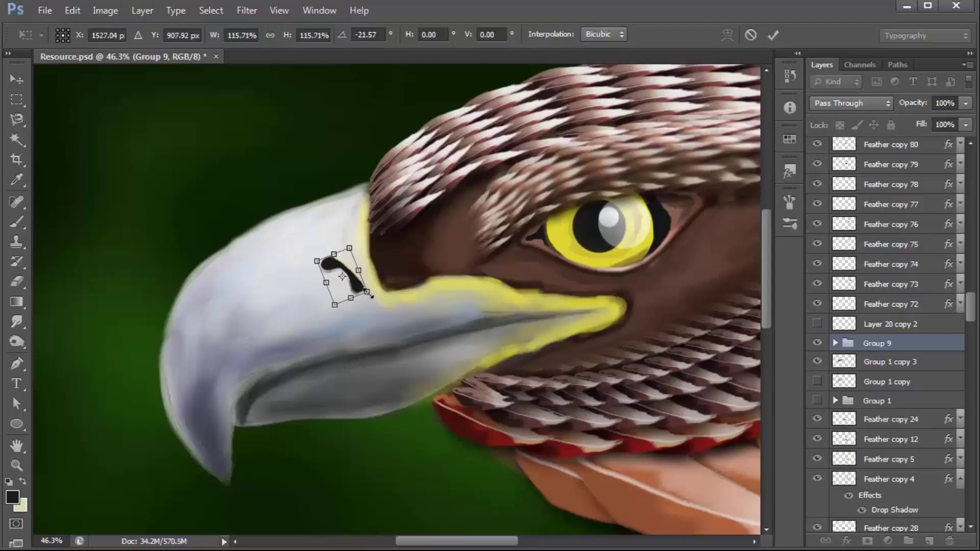
key(Return)
scroll(343, 292, down, 3)
scroll(261, 269, up, 4)
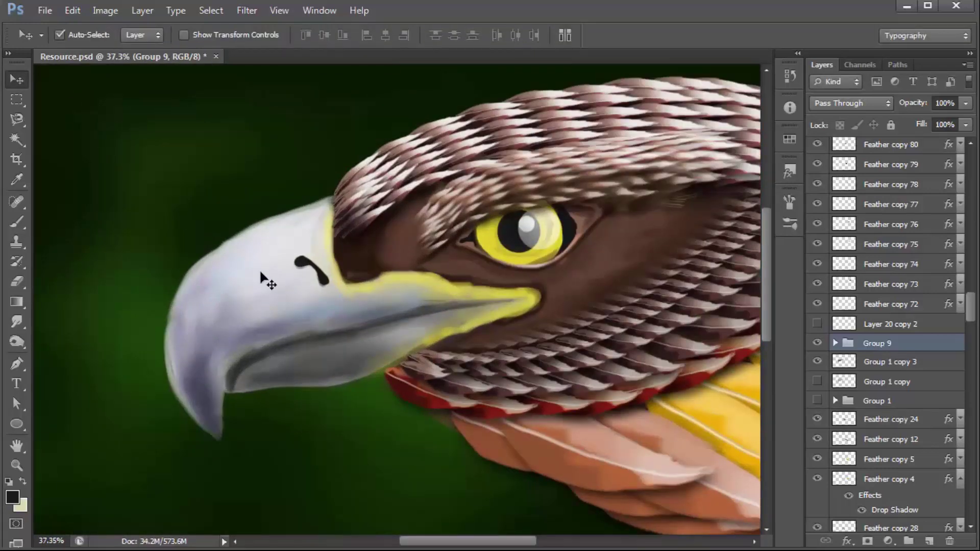
key(ctrl+shift+n)
key(Return)
- Paint a curved stroke in the beak's grey across the upper beak
key(b)
alt+click(231, 271)
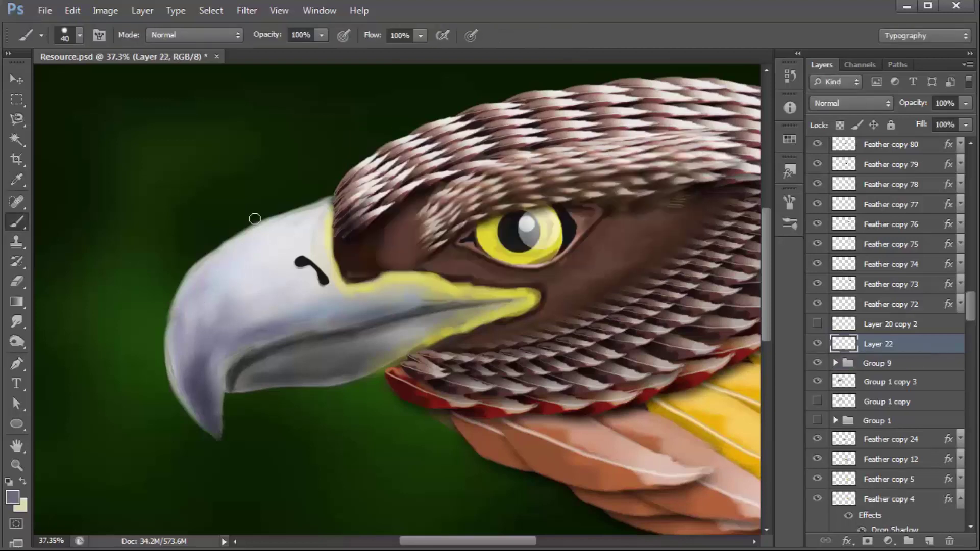
drag(255, 219, 352, 329)
key(ctrl+z)
drag(258, 241, 339, 327)
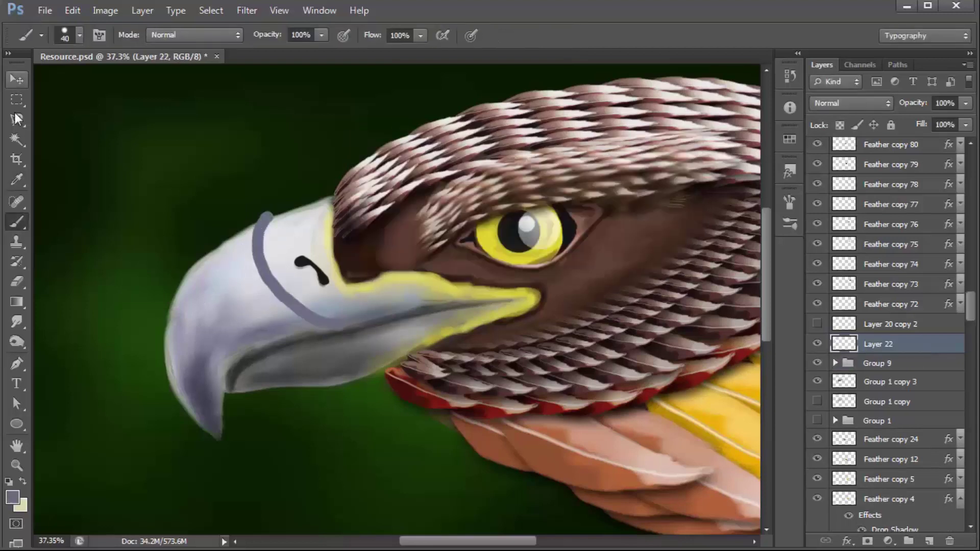
- Trim the grey line to a thin curve using an inverted elliptical selection and Delete
key(shift+m)
drag(472, 128, 260, 330)
click(63, 35)
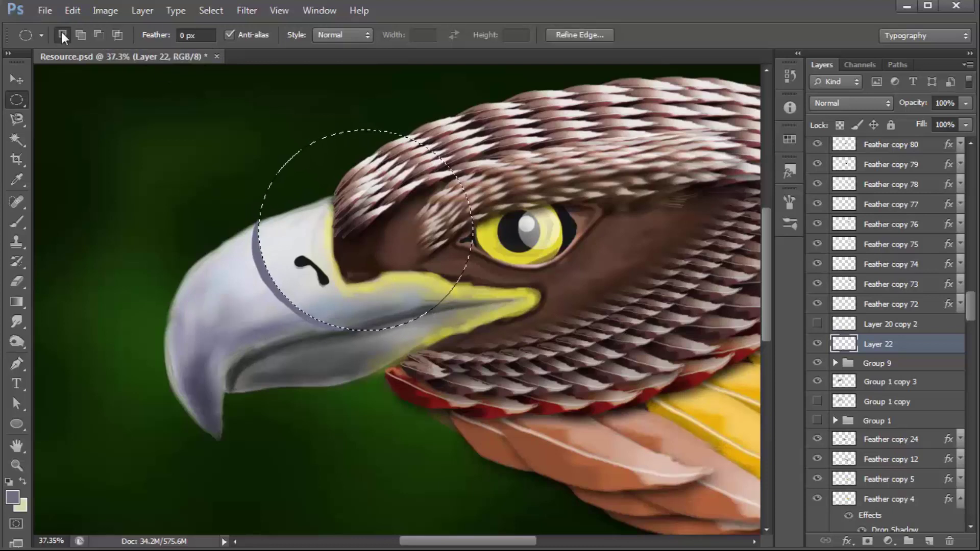
drag(451, 141, 256, 327)
right_click(299, 261)
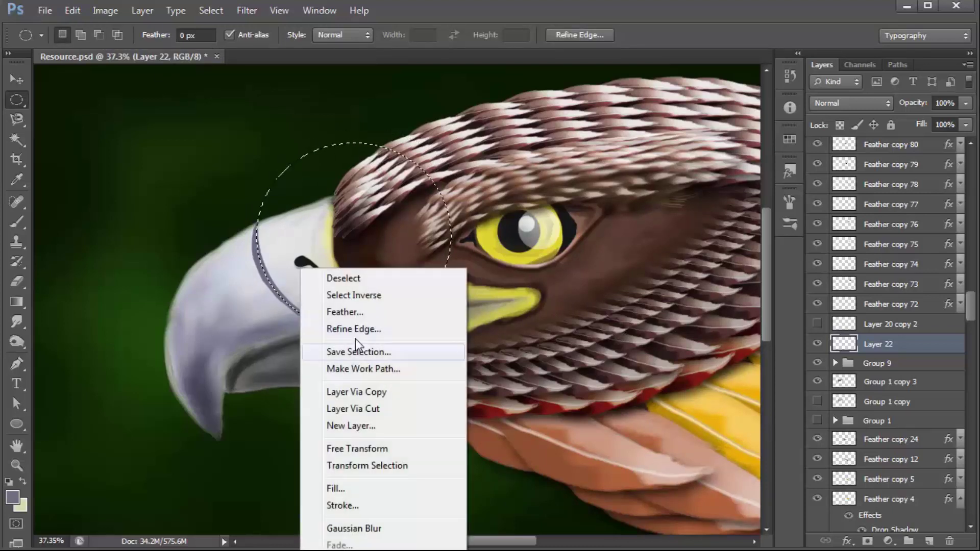
click(363, 295)
key(Delete)
key(ctrl+d)
key(v)
key(ctrl+t)
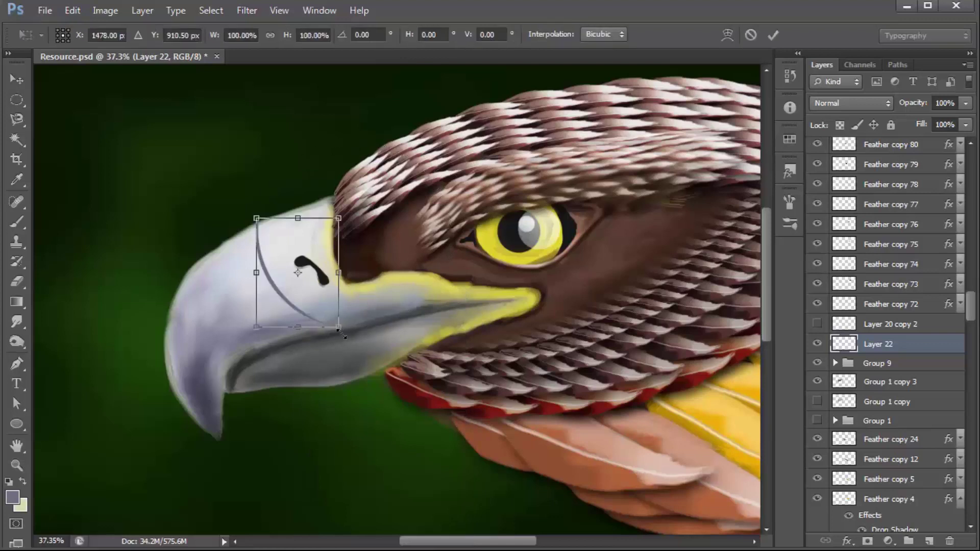
key(Return)
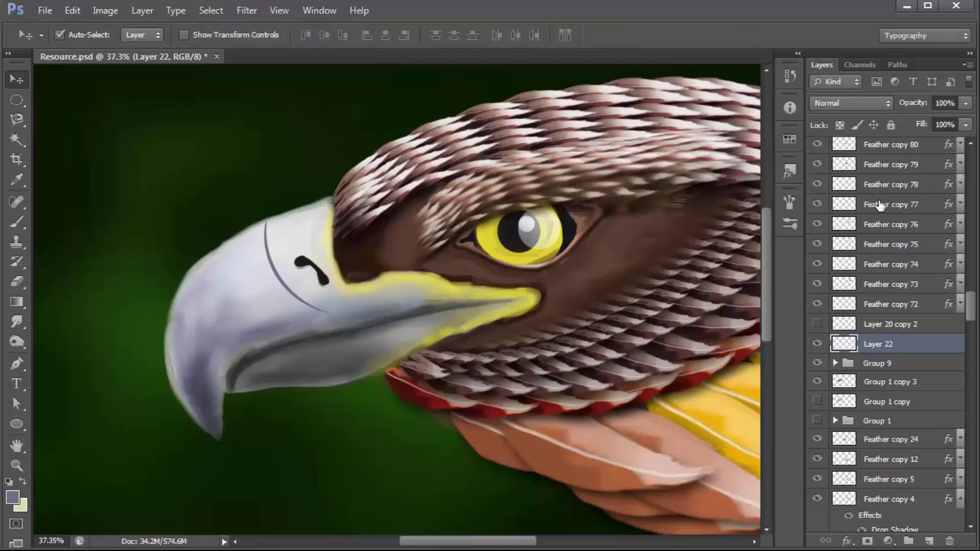
- Darken the line with Hue/Saturation Lightness -69 and lower Layer 22's opacity
key(ctrl+u)
drag(245, 114, 585, 104)
drag(586, 284, 538, 284)
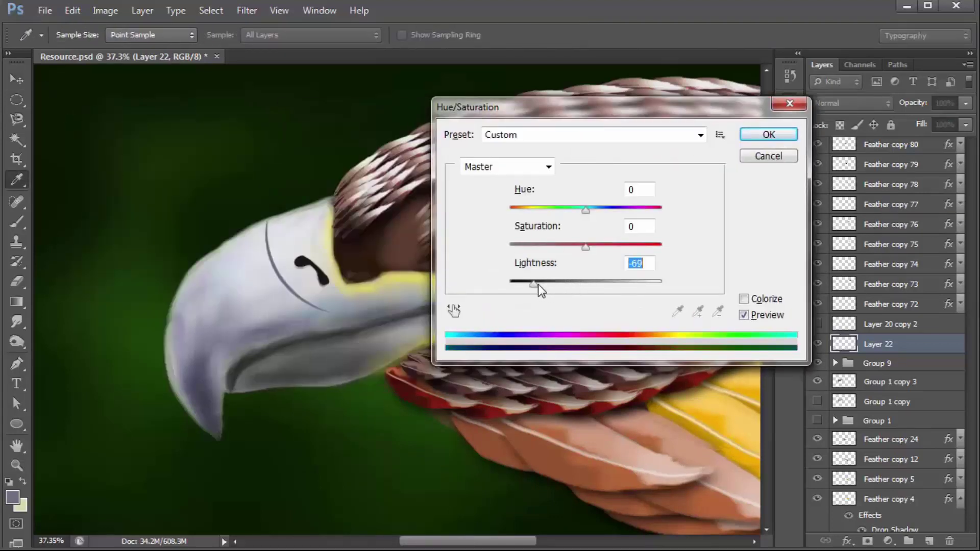
click(764, 136)
drag(918, 103, 912, 105)
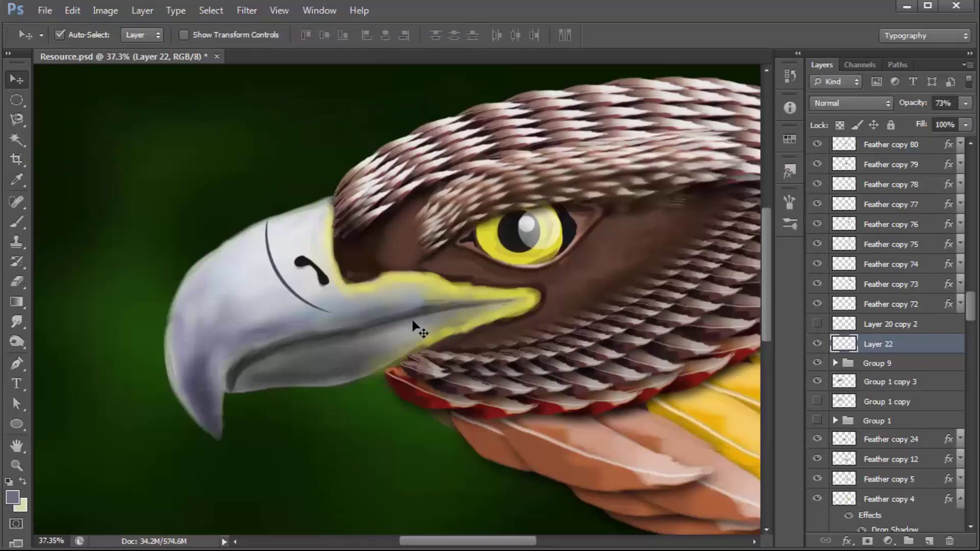
key(ctrl+minus)
key(ctrl+minus)
key(ctrl+minus)
key(ctrl+minus)
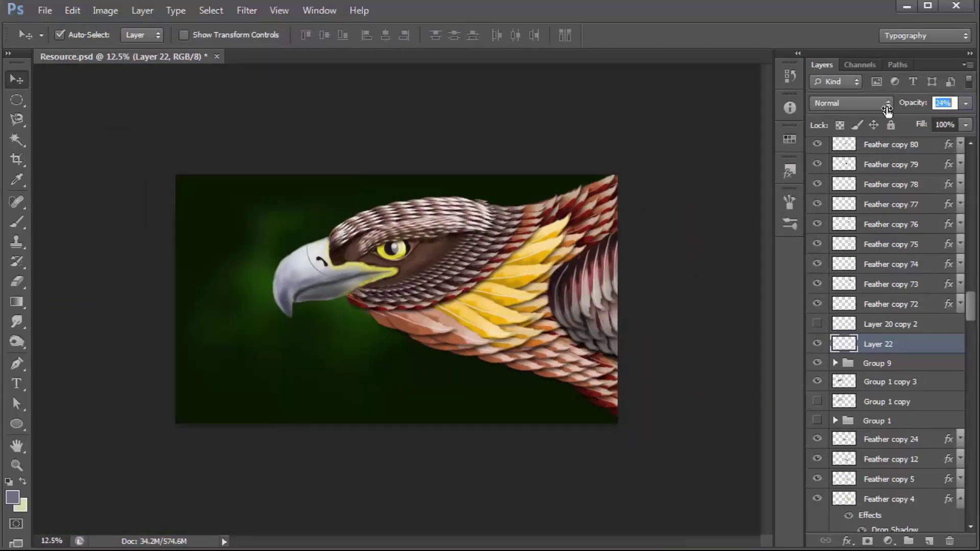
- Alt-drag a slightly offset copy of the curved line and merge it down into Layer 22
scroll(292, 191, up, 3)
scroll(292, 192, up, 3)
drag(291, 286, 300, 293)
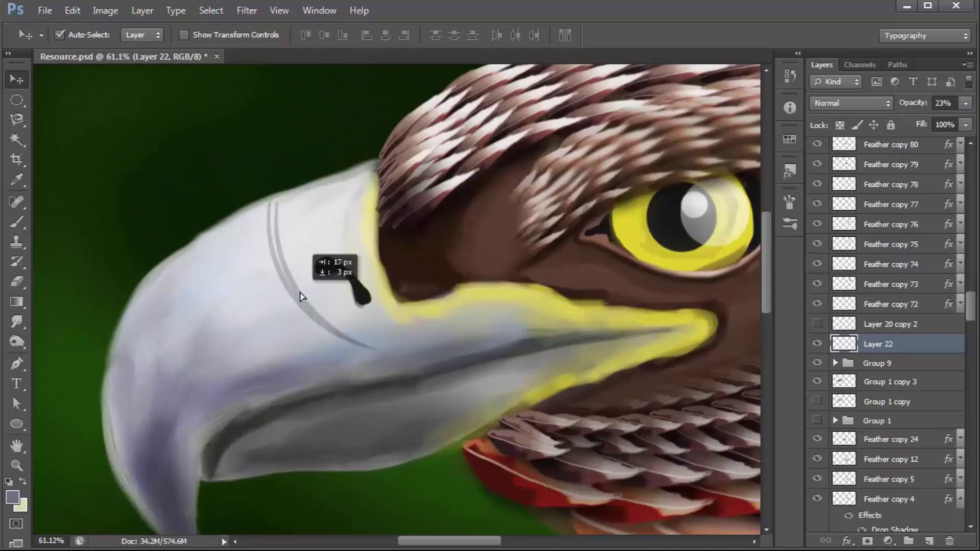
ctrl+click(844, 363)
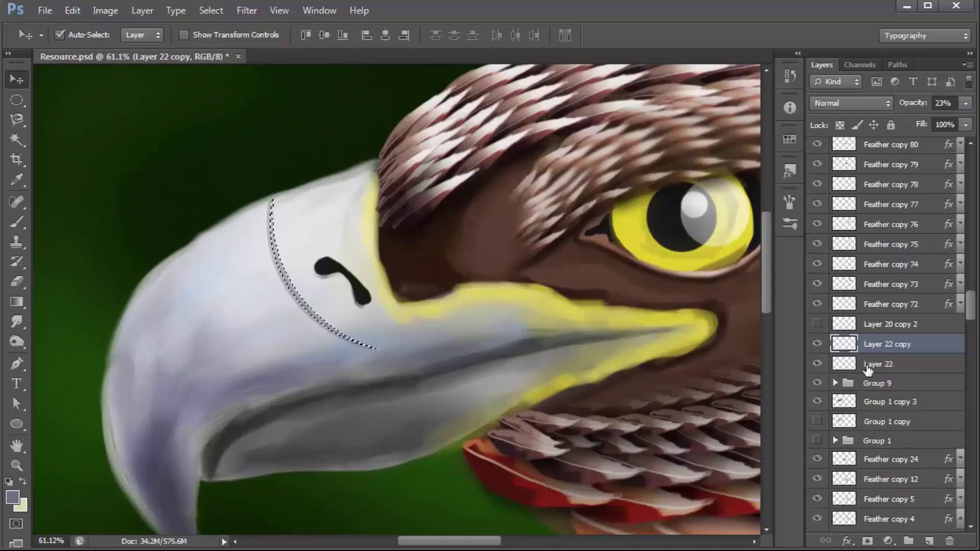
click(883, 345)
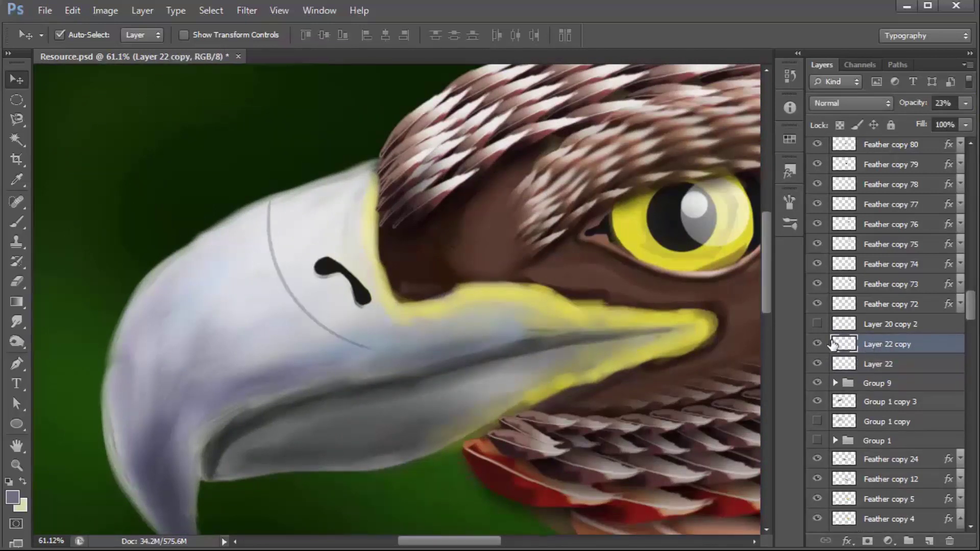
key(ctrl+e)
key(ctrl+0)
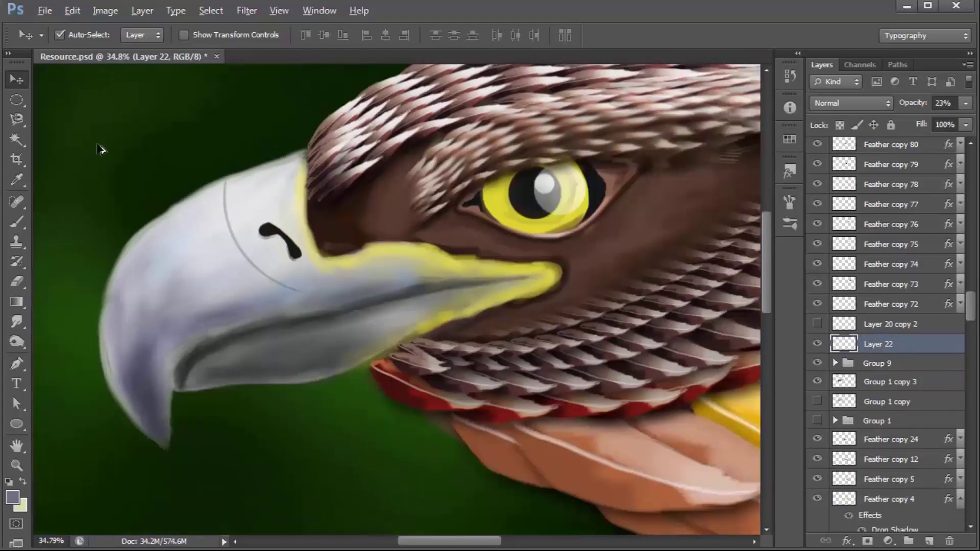
- Duplicate the green background Layer 11 and pick the Dodge tool
scroll(267, 244, up, 2)
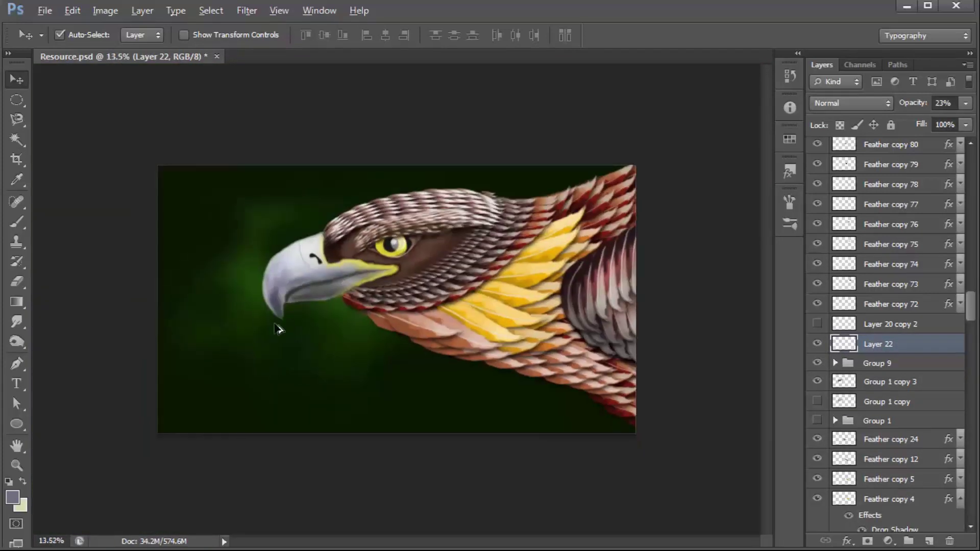
click(277, 323)
drag(891, 539, 929, 541)
click(17, 341)
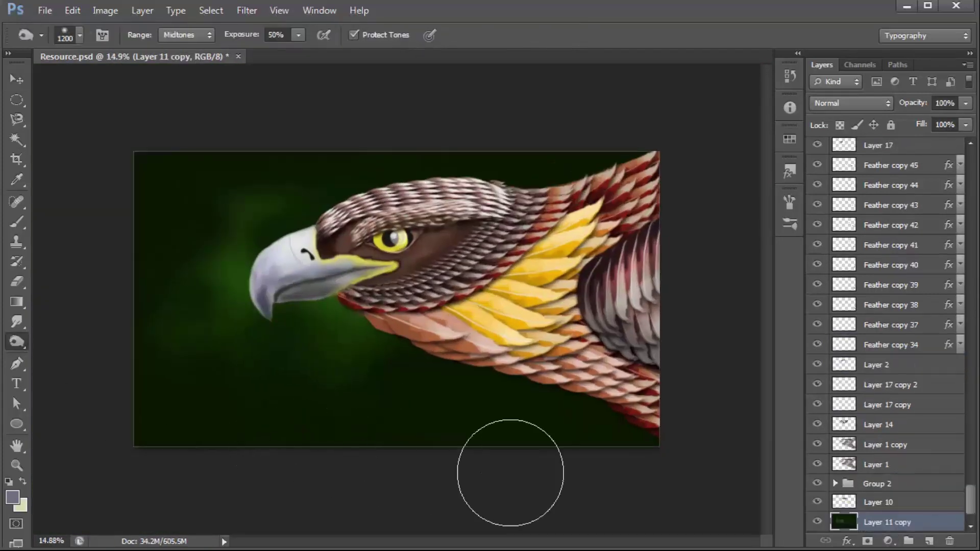